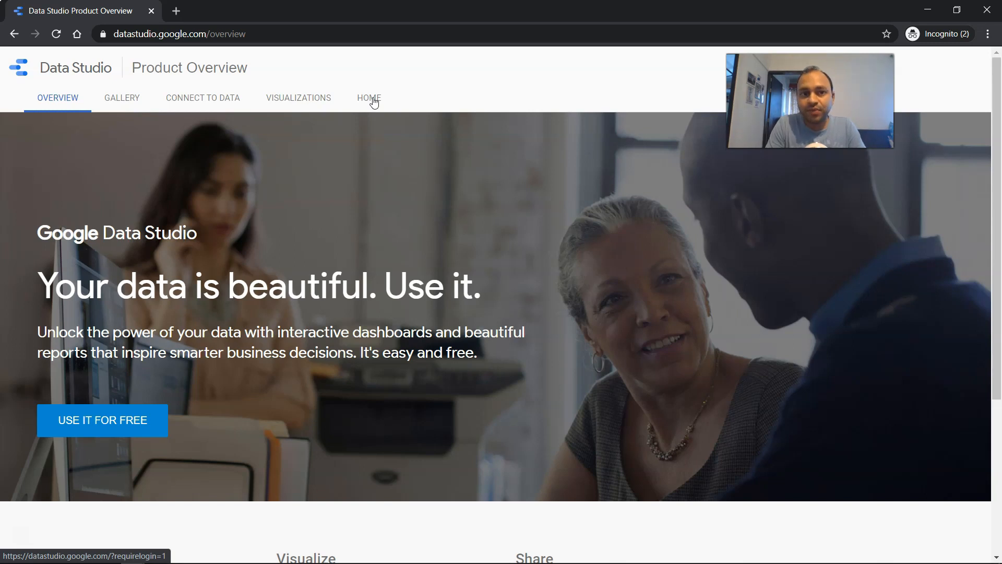
Open the Data Studio report gallery and look through the featured reports
click(132, 106)
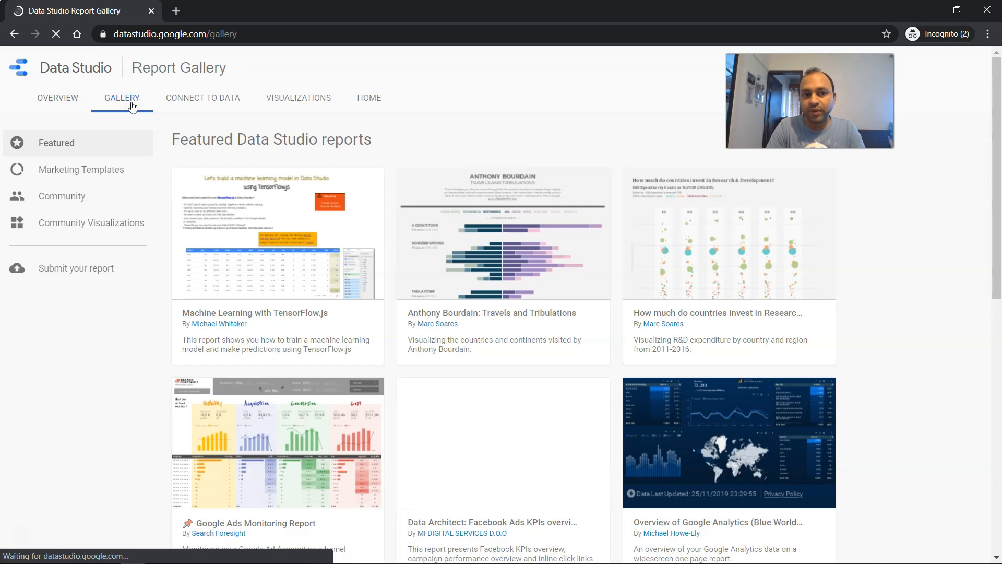
scroll(362, 346, down, 1)
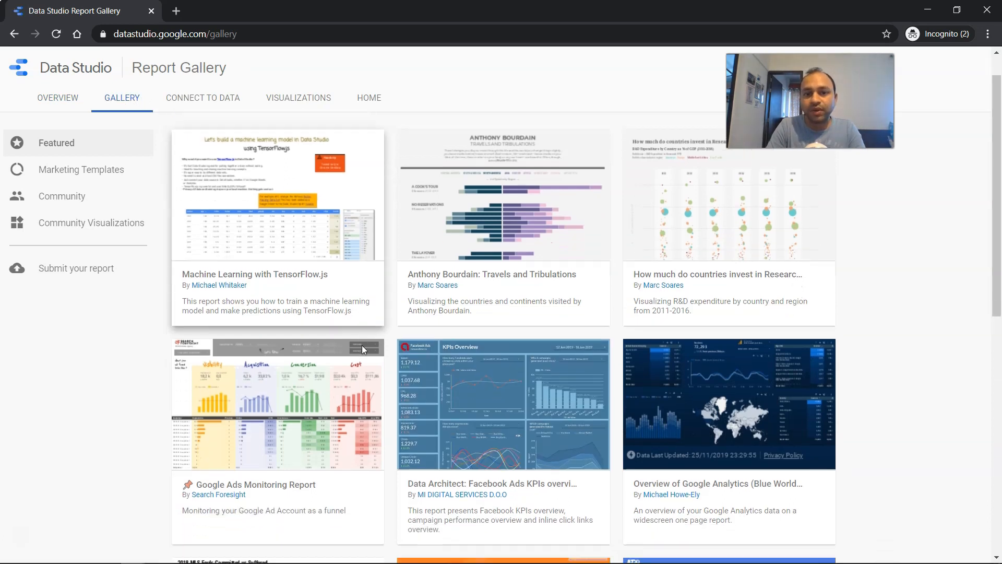
scroll(364, 349, down, 7)
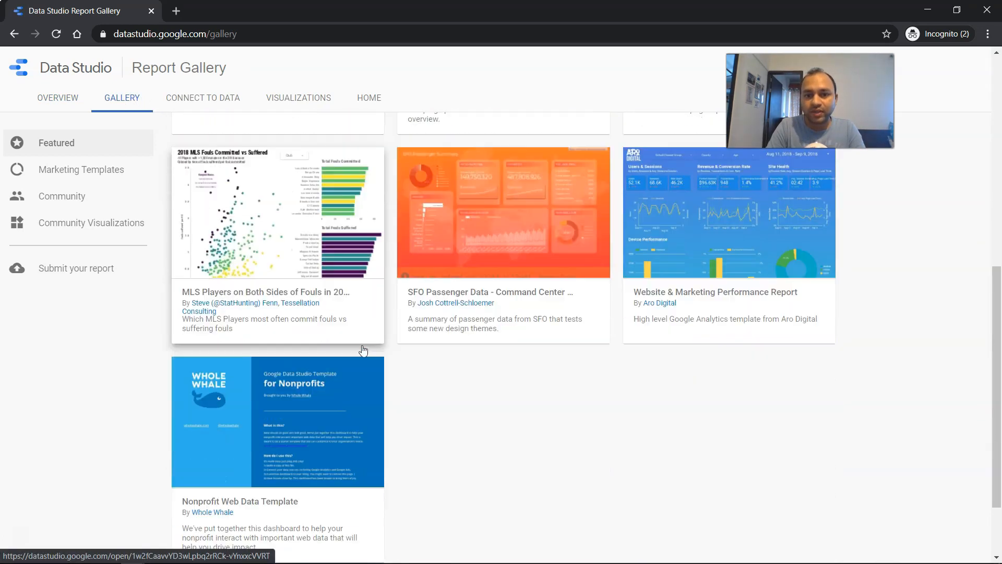
scroll(364, 348, up, 7)
scroll(363, 348, down, 7)
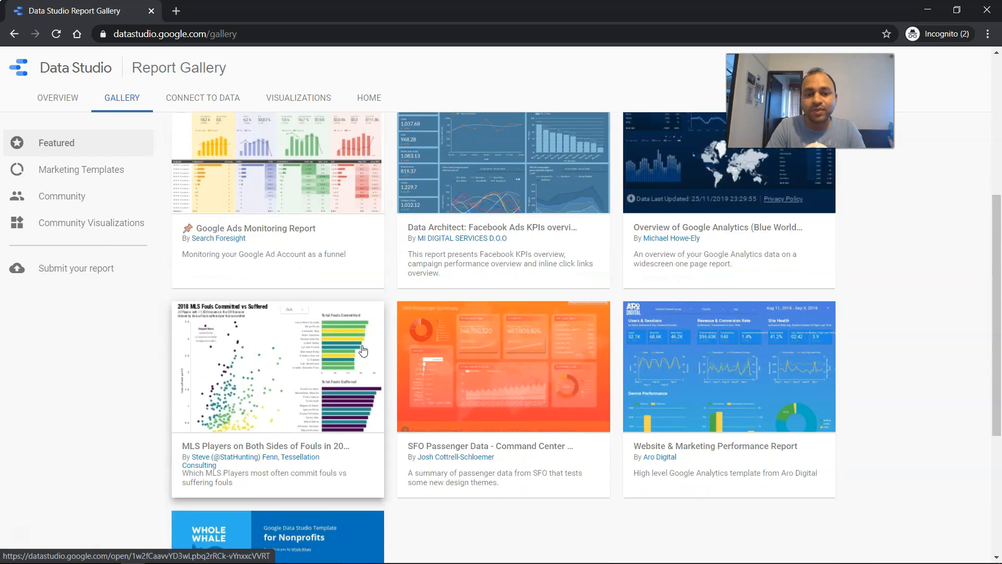
scroll(363, 349, down, 2)
scroll(363, 348, up, 10)
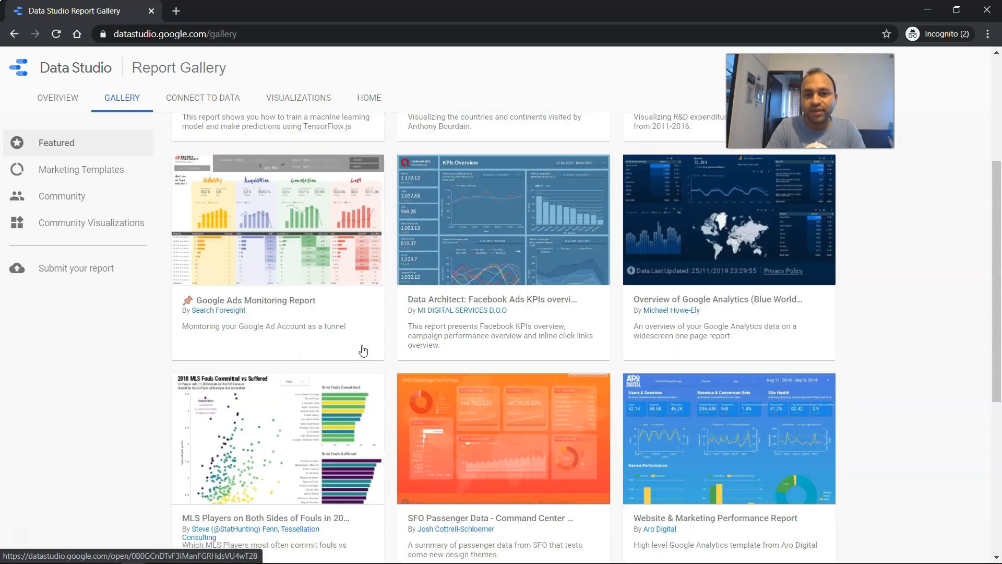
Open the Connect to Data page and examine the available Google and partner connectors
click(217, 99)
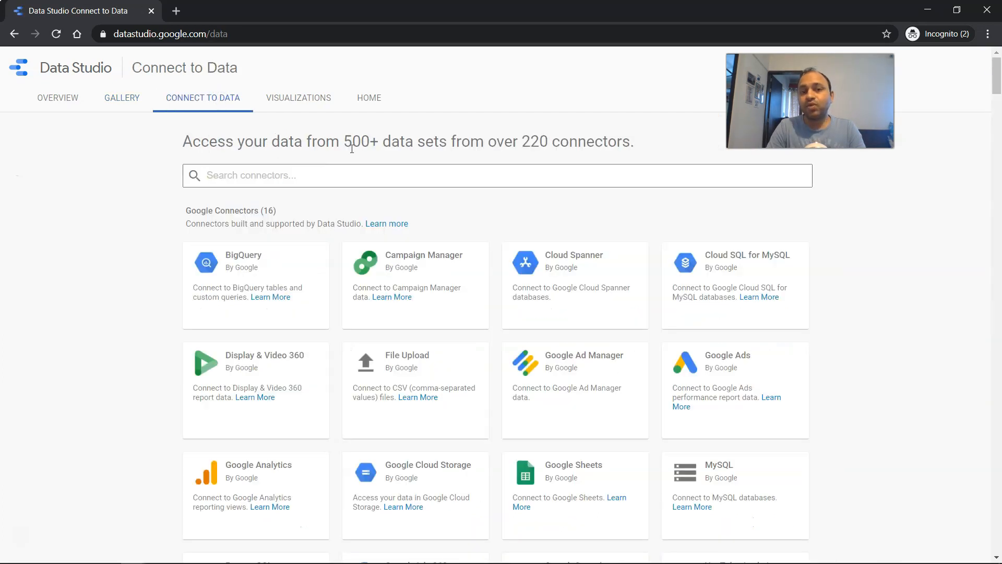
drag(342, 140, 630, 143)
click(508, 152)
click(630, 143)
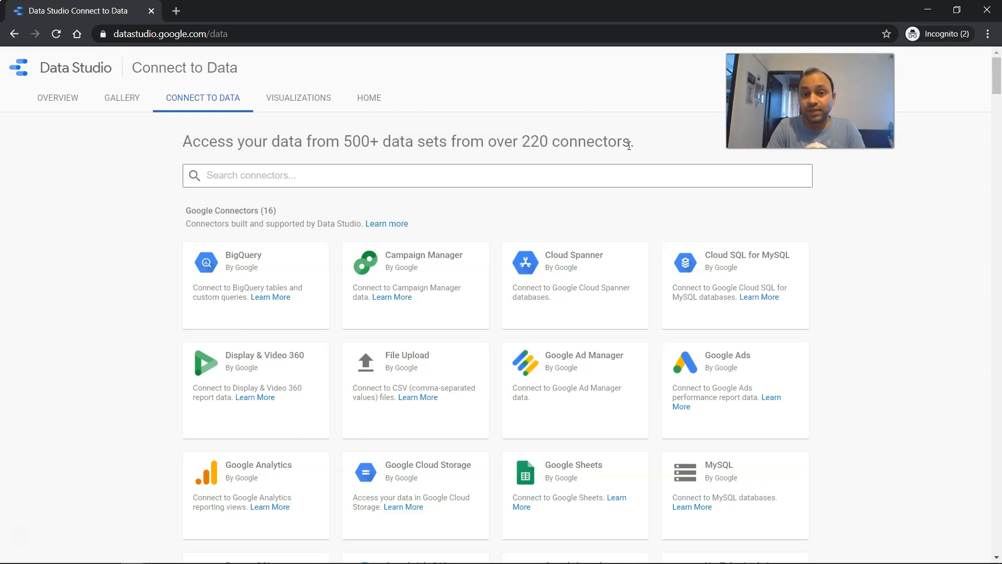
scroll(629, 145, down, 2)
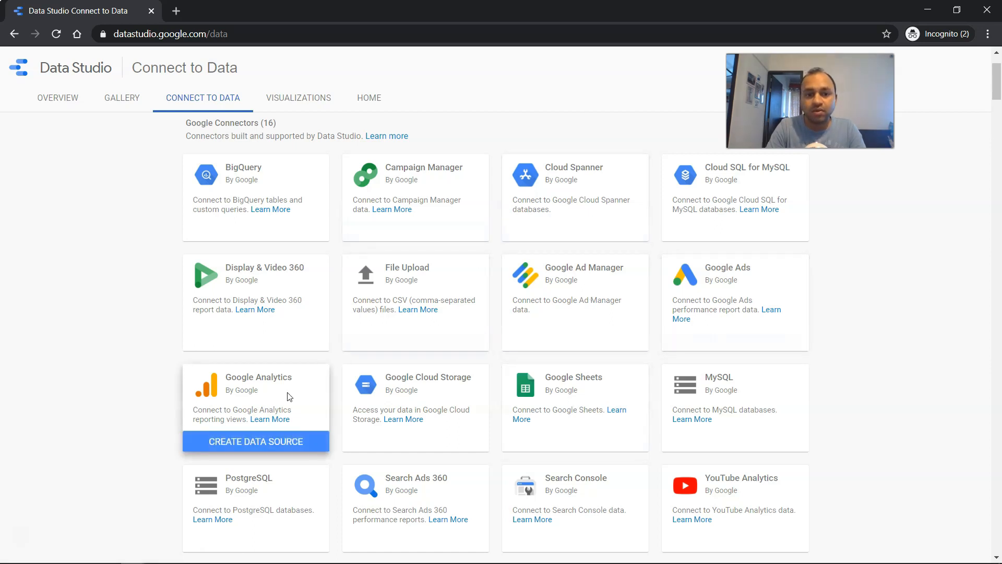
scroll(289, 386, down, 3)
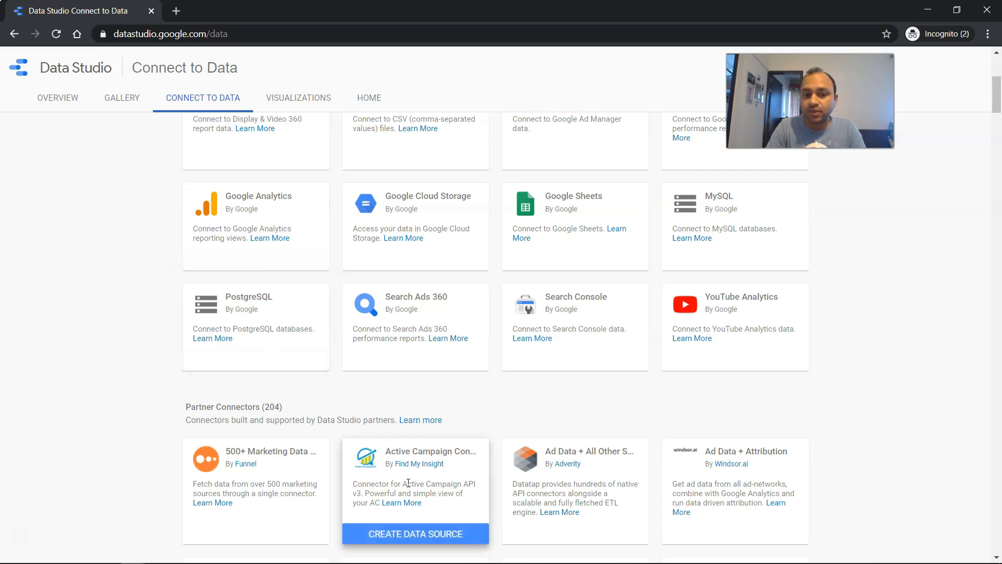
scroll(406, 475, down, 2)
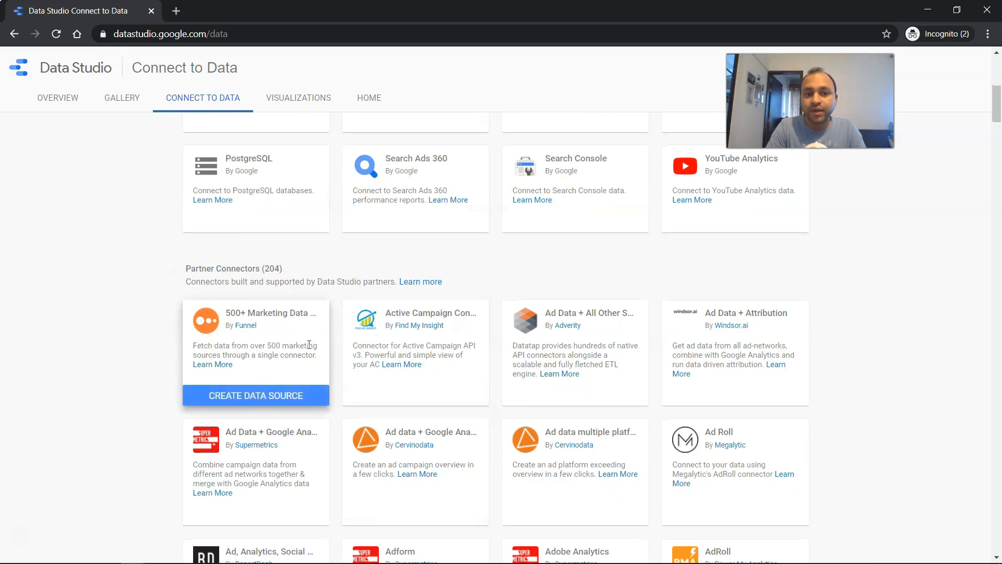
scroll(560, 348, down, 12)
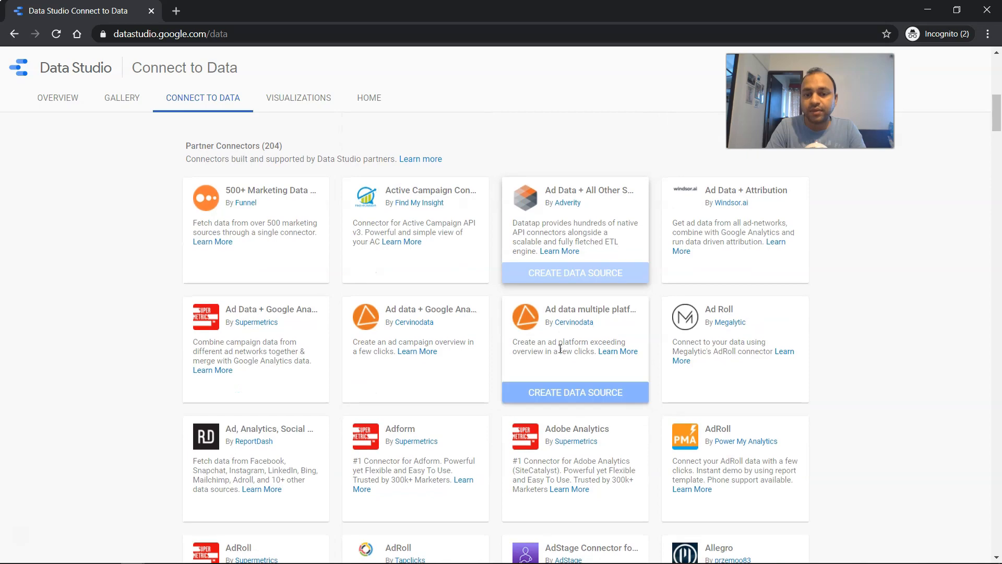
scroll(560, 352, down, 8)
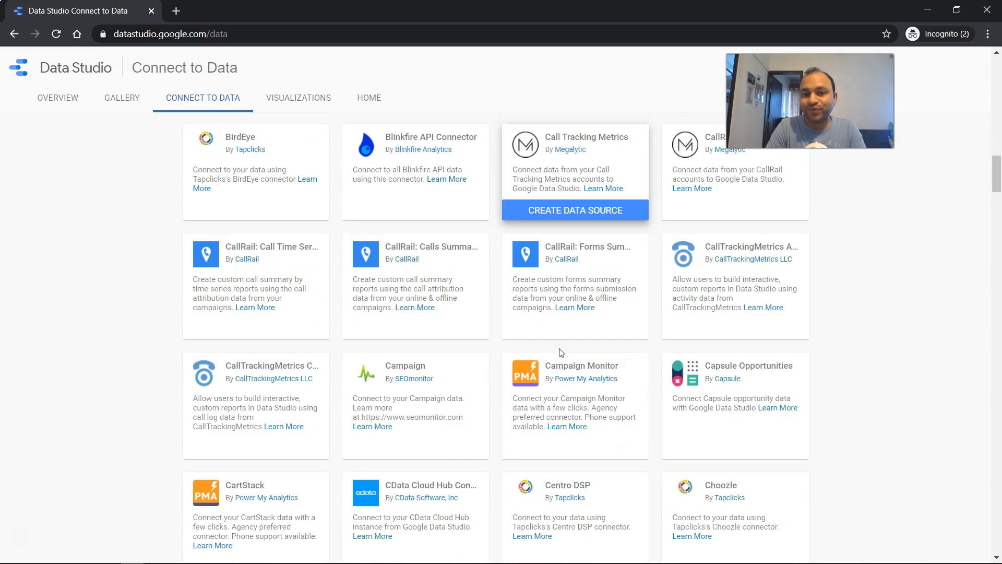
scroll(560, 352, up, 6)
scroll(560, 352, up, 15)
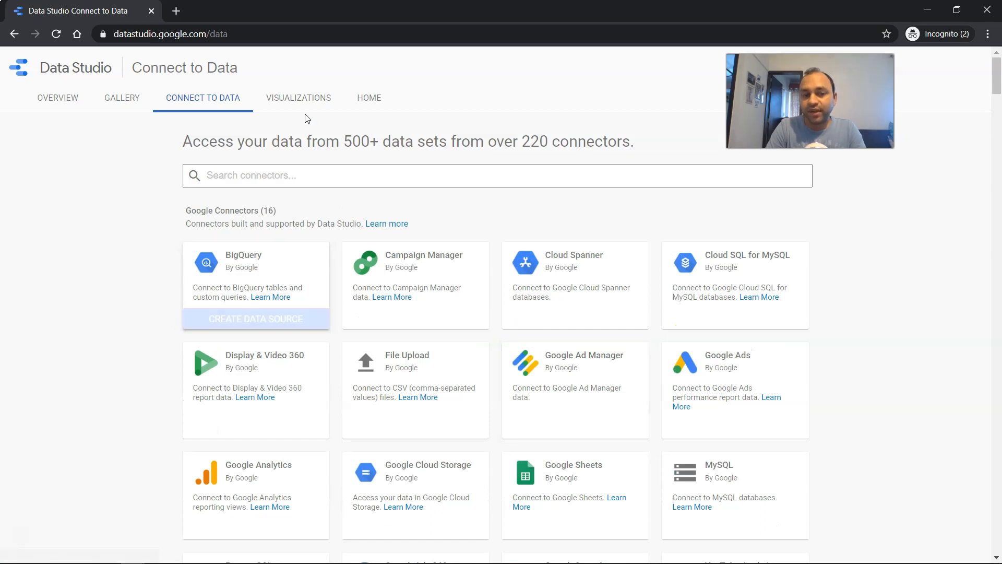
Open the Visualizations page and look through the featured, Google and community visualizations
click(305, 97)
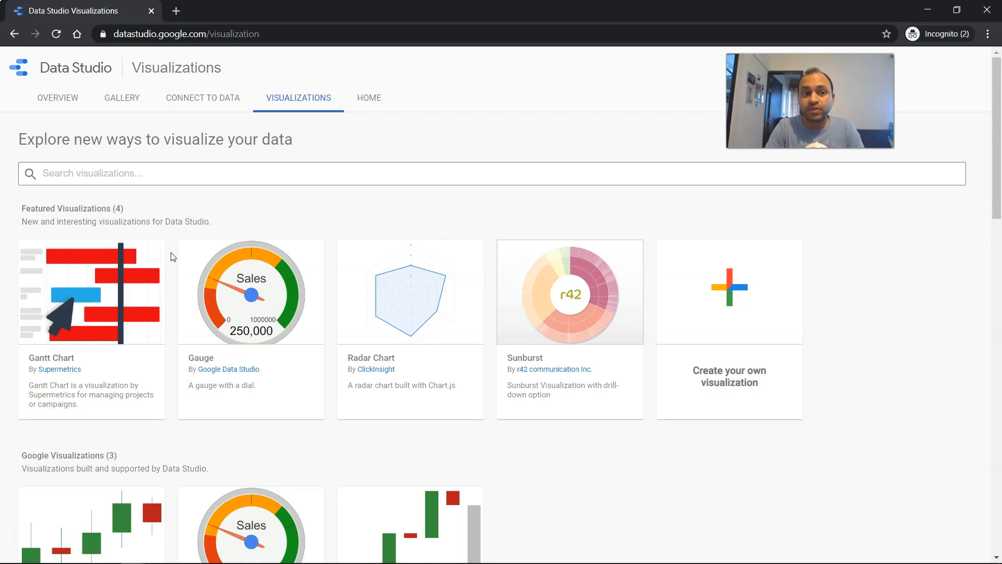
scroll(177, 286, down, 1)
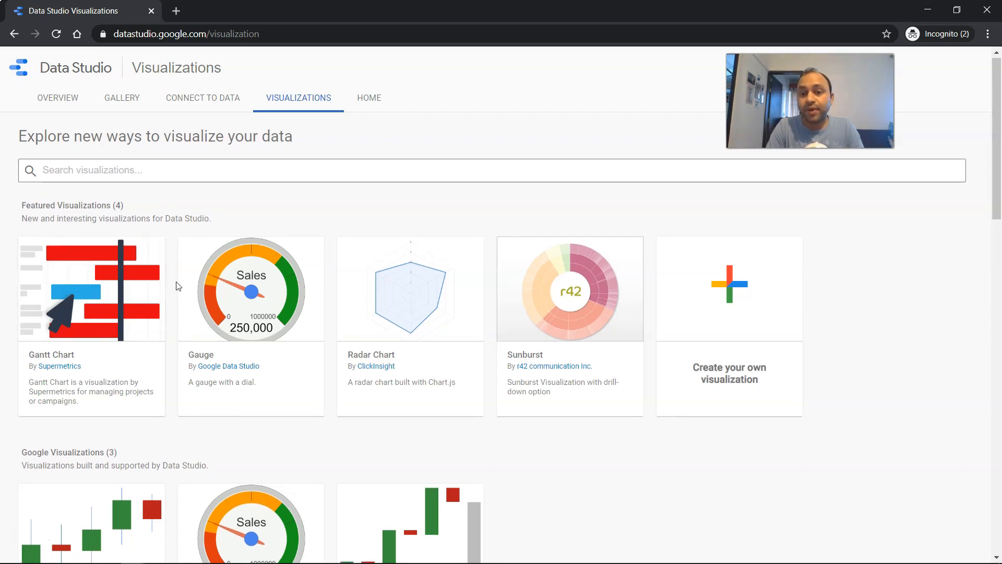
scroll(177, 285, down, 1)
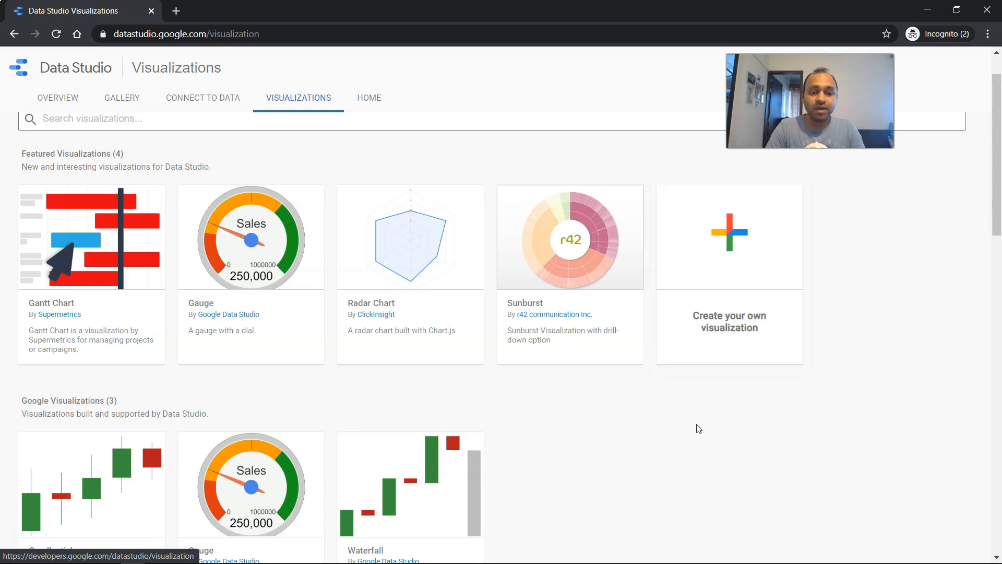
scroll(697, 427, down, 12)
scroll(697, 429, down, 4)
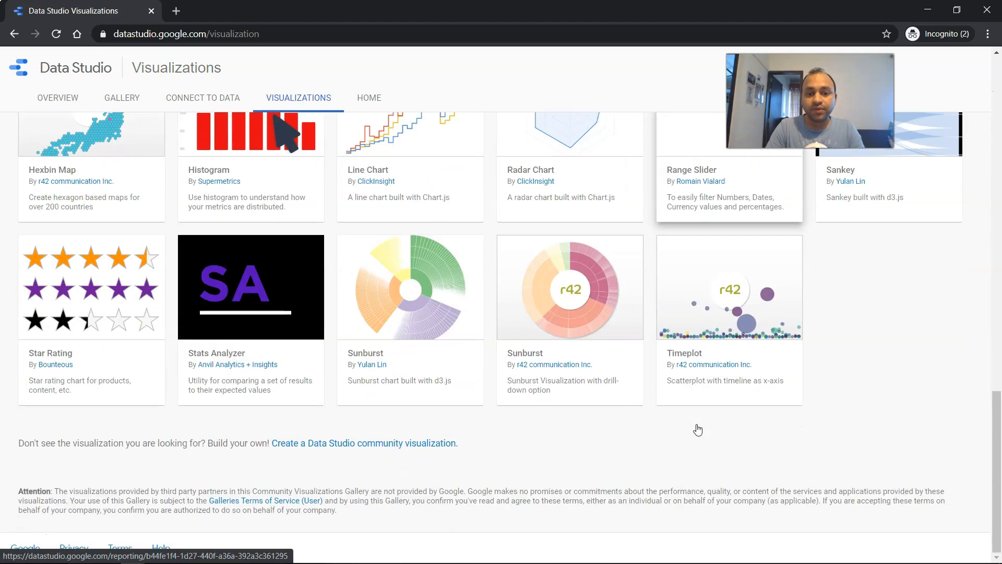
scroll(698, 429, up, 17)
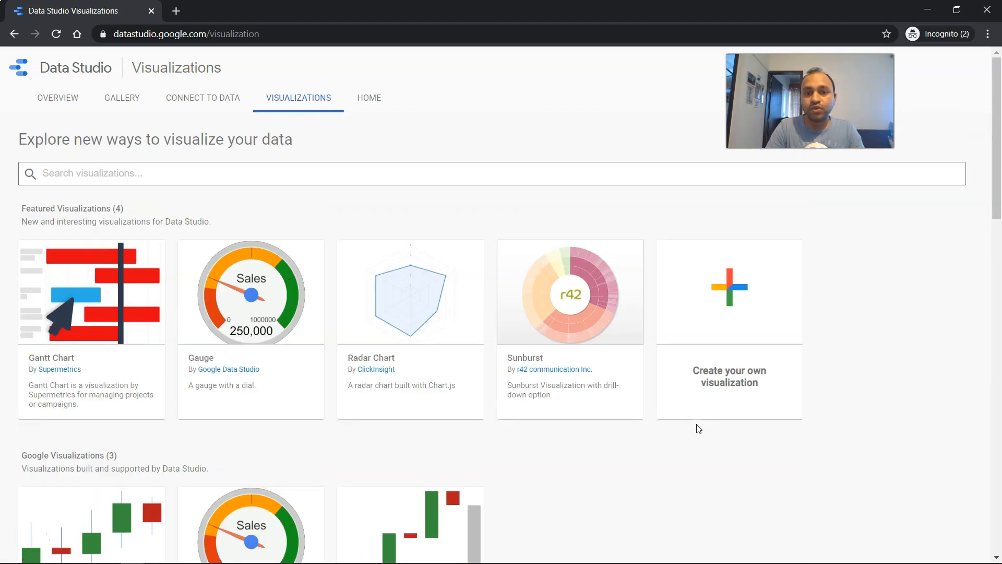
Go to the Data Studio home page and open the full template gallery
click(367, 100)
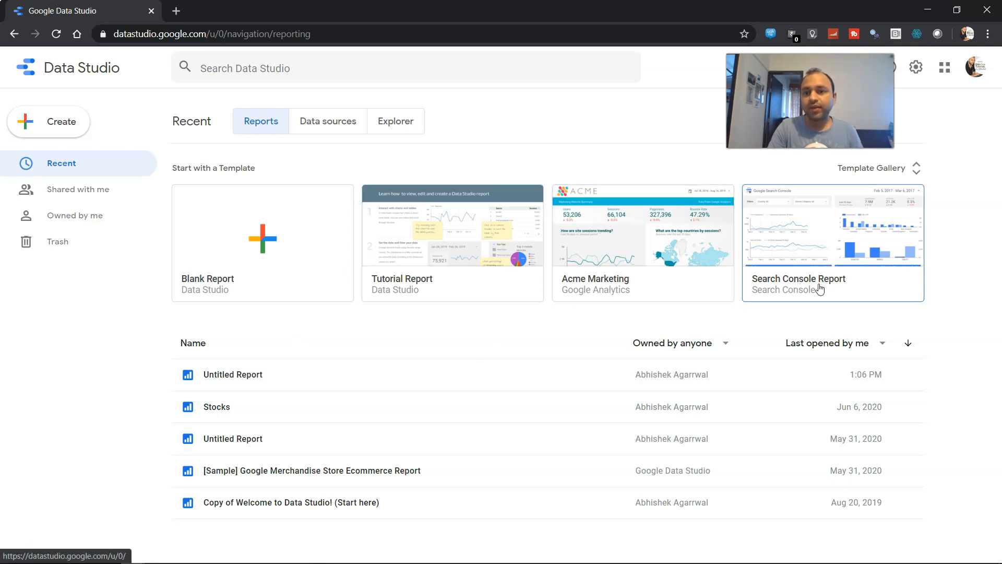
click(916, 168)
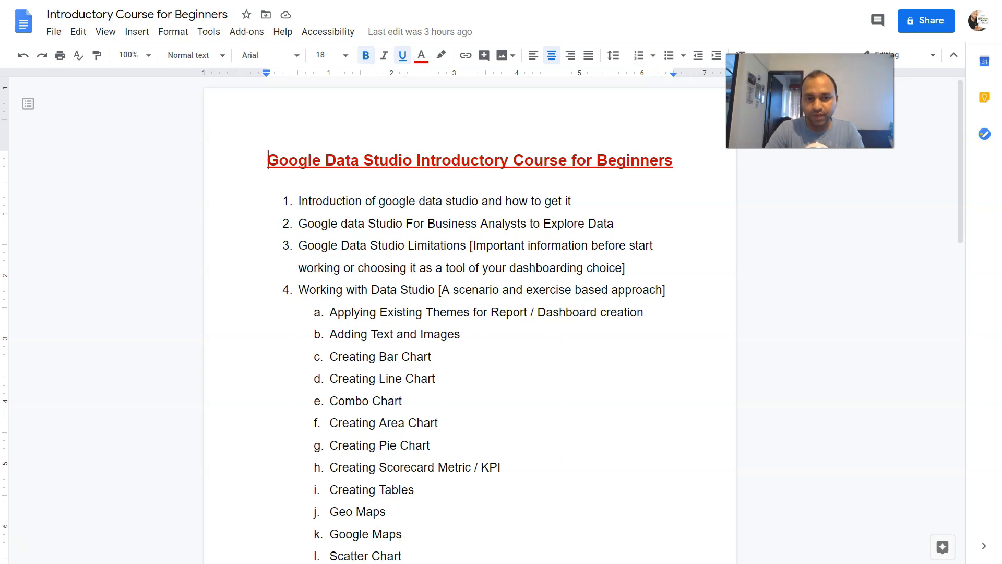
Review the topic outline in the Google Docs document "Introductory Course for Beginners", including the chart, filter, calculation and sharing topics
scroll(509, 290, down, 1)
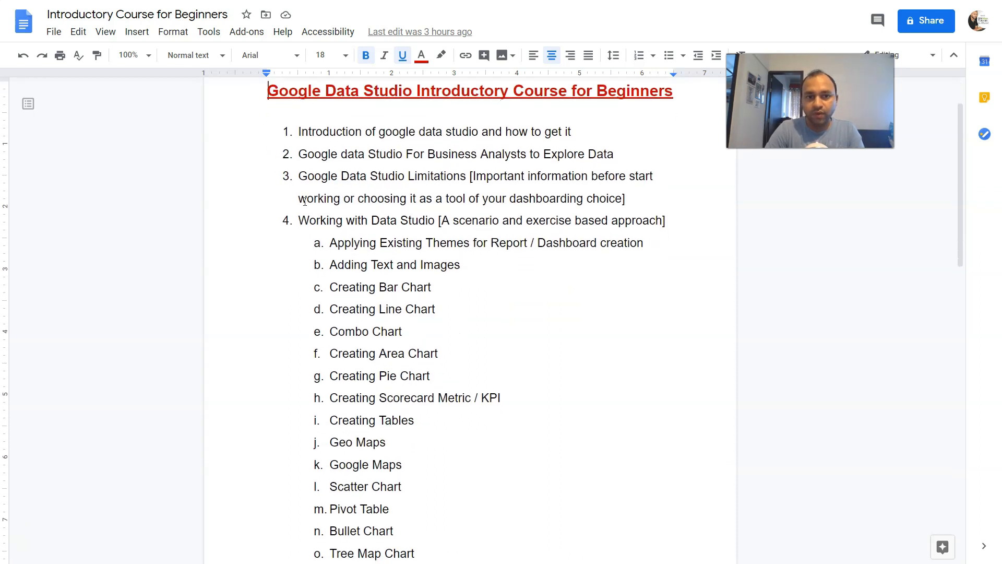
scroll(312, 247, down, 1)
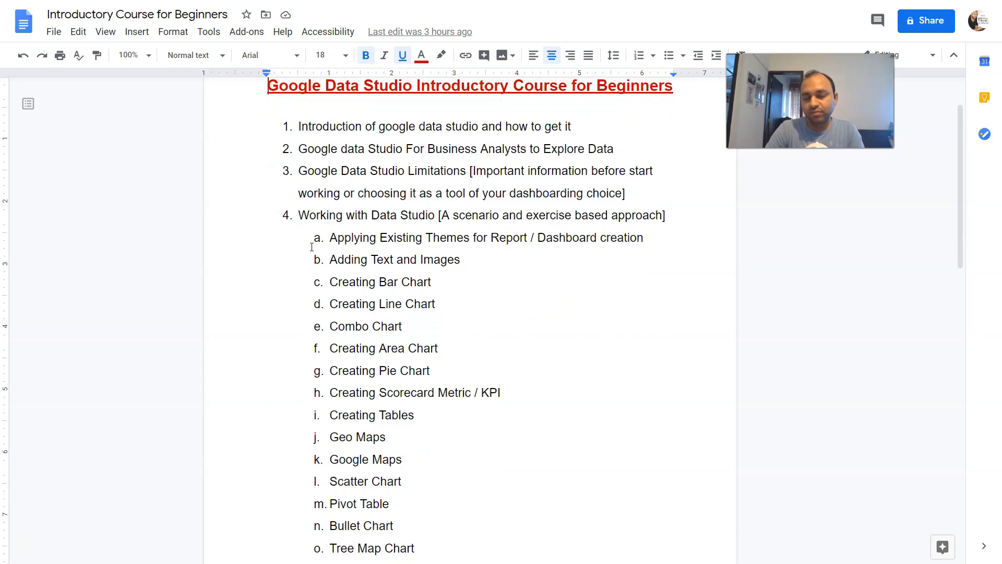
scroll(312, 247, down, 4)
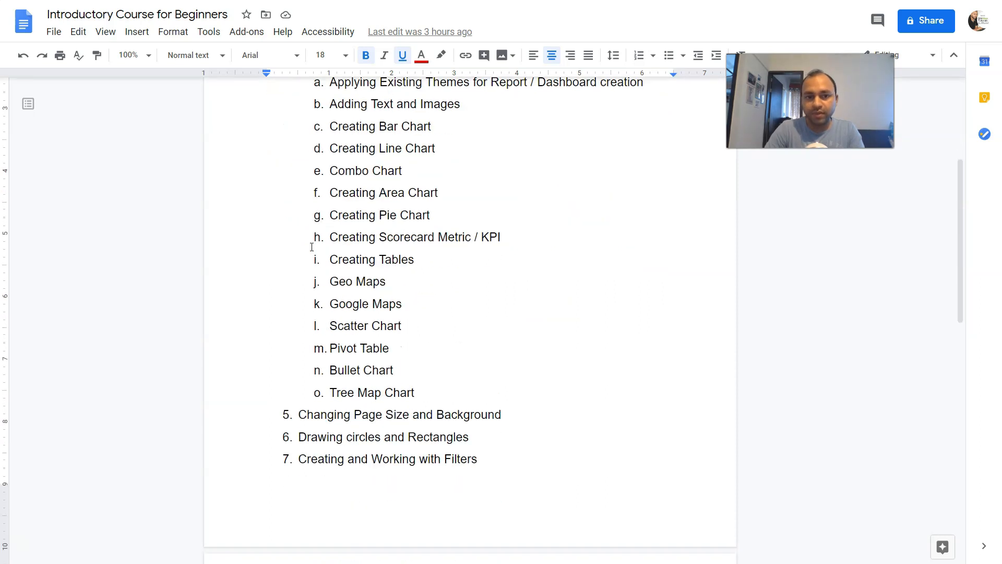
scroll(312, 246, down, 2)
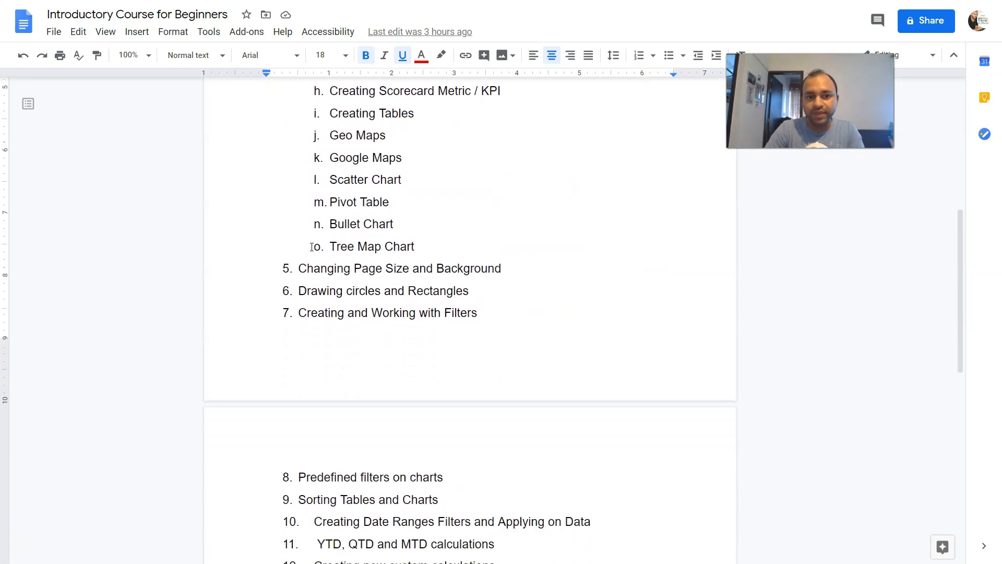
scroll(311, 247, down, 4)
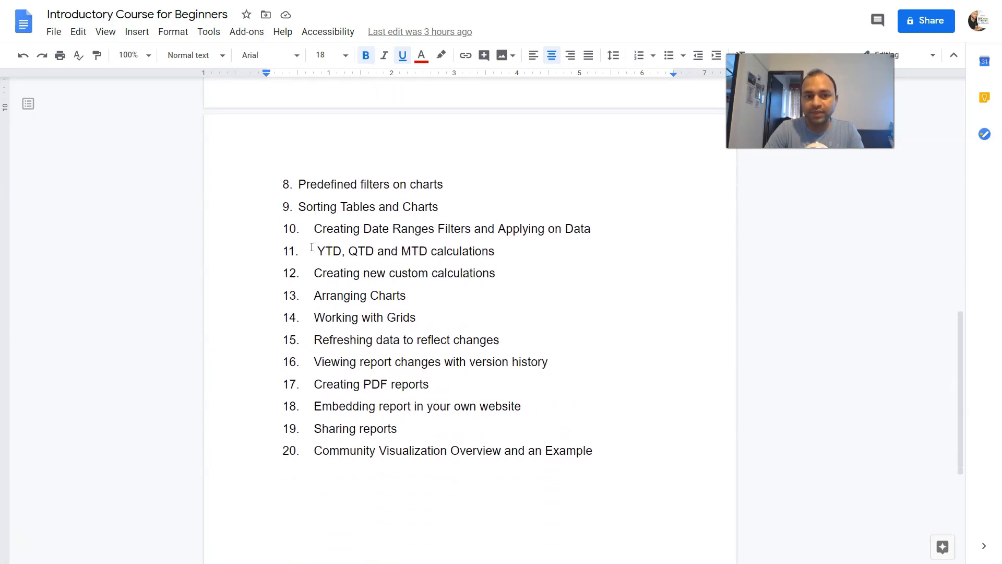
scroll(312, 247, up, 10)
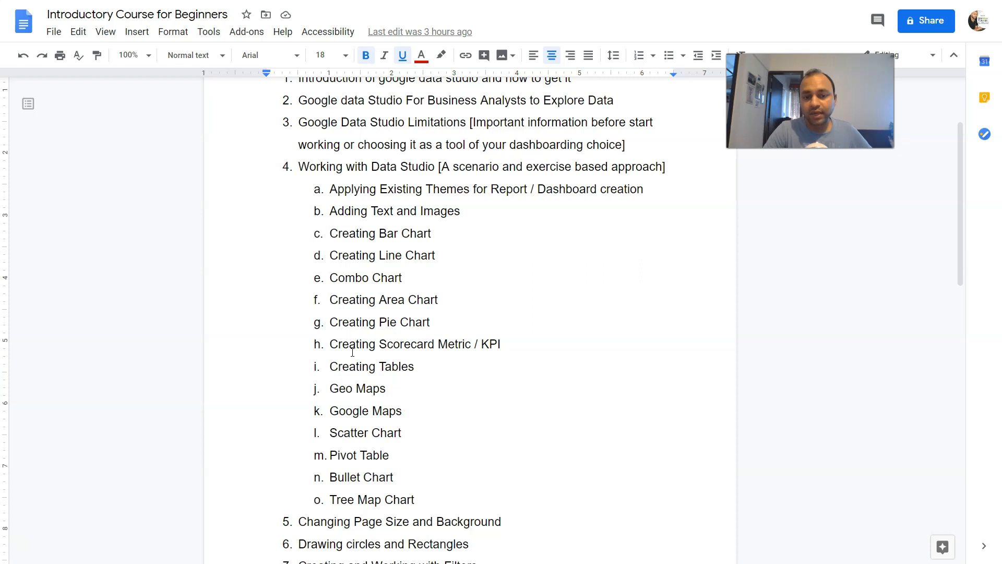
scroll(352, 353, down, 9)
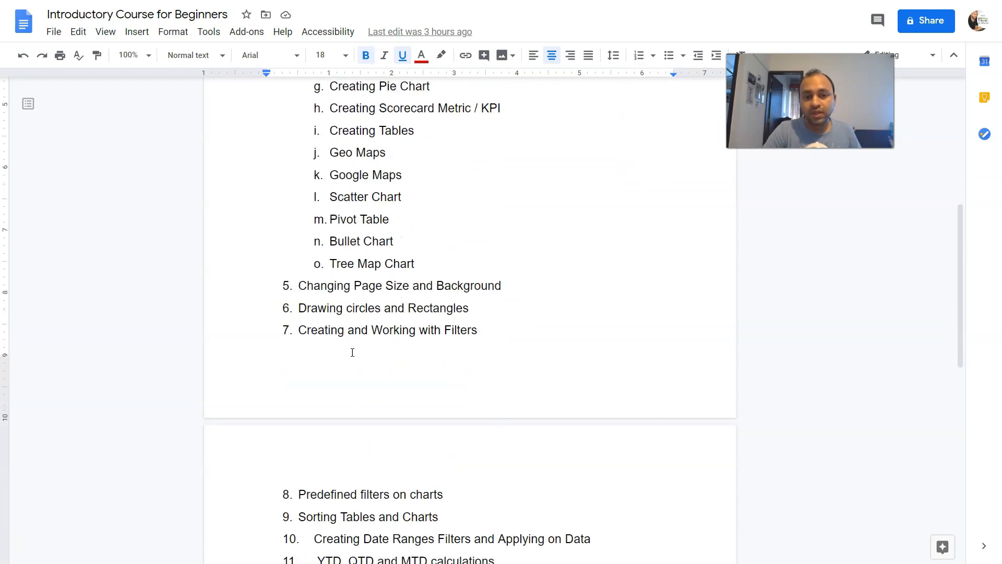
scroll(352, 353, down, 1)
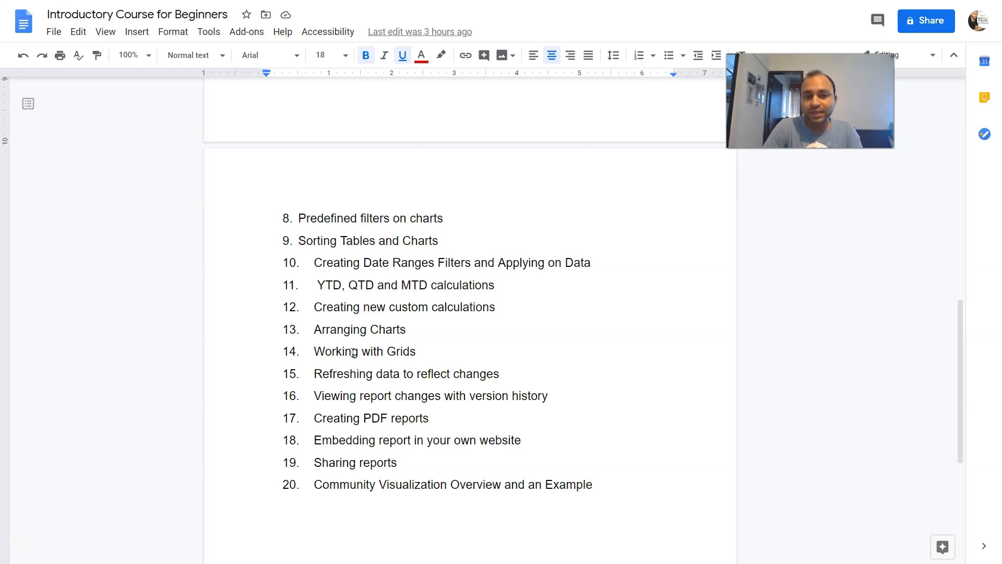
scroll(353, 352, up, 6)
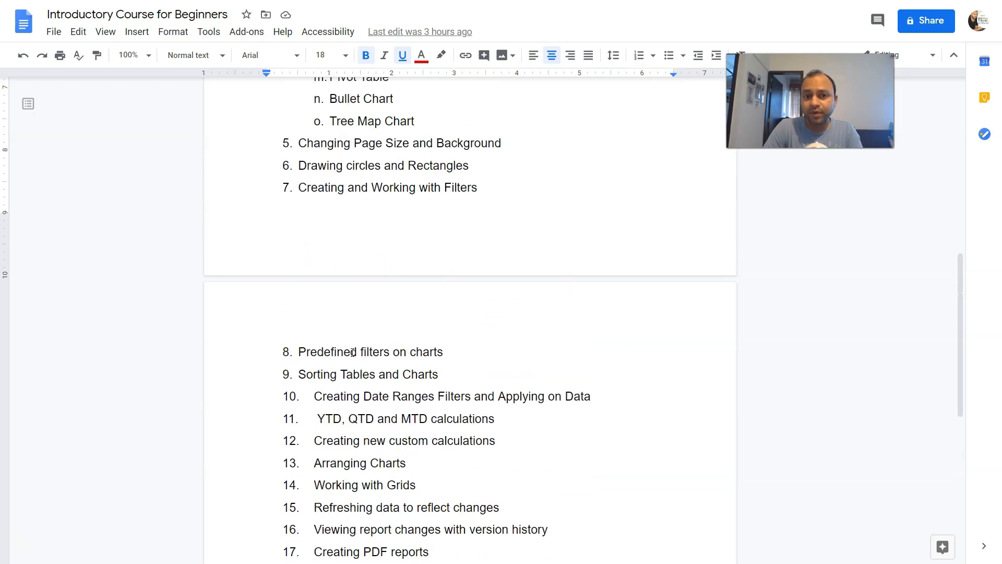
scroll(353, 352, up, 5)
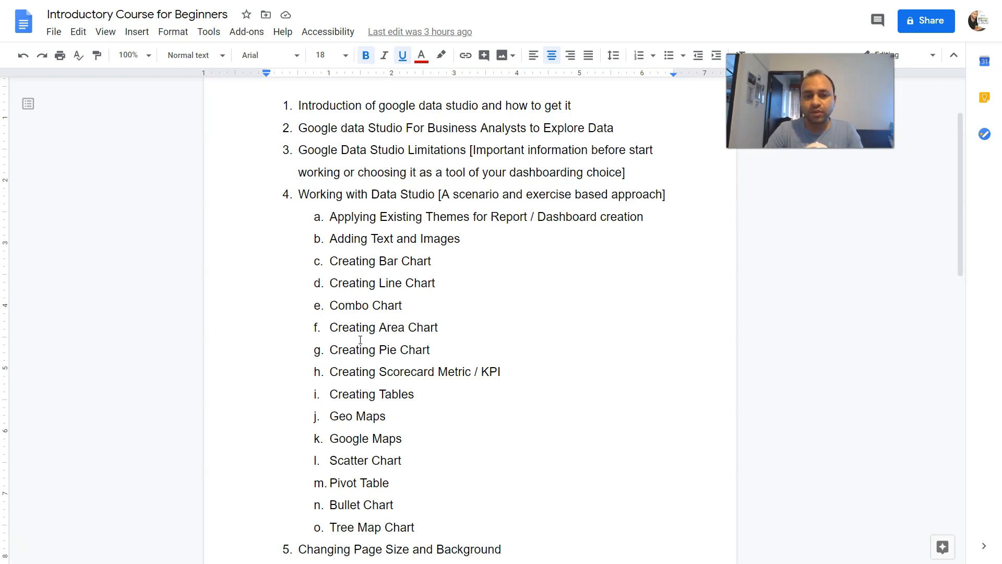
scroll(361, 340, down, 10)
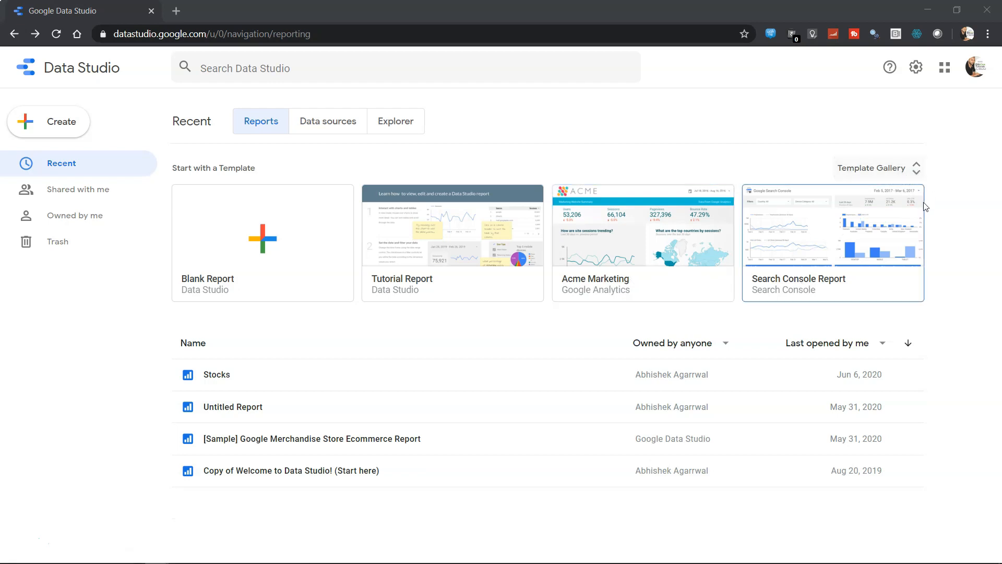
Open the Acme Marketing template from the template gallery and examine the charts and tables of its sample report
click(913, 169)
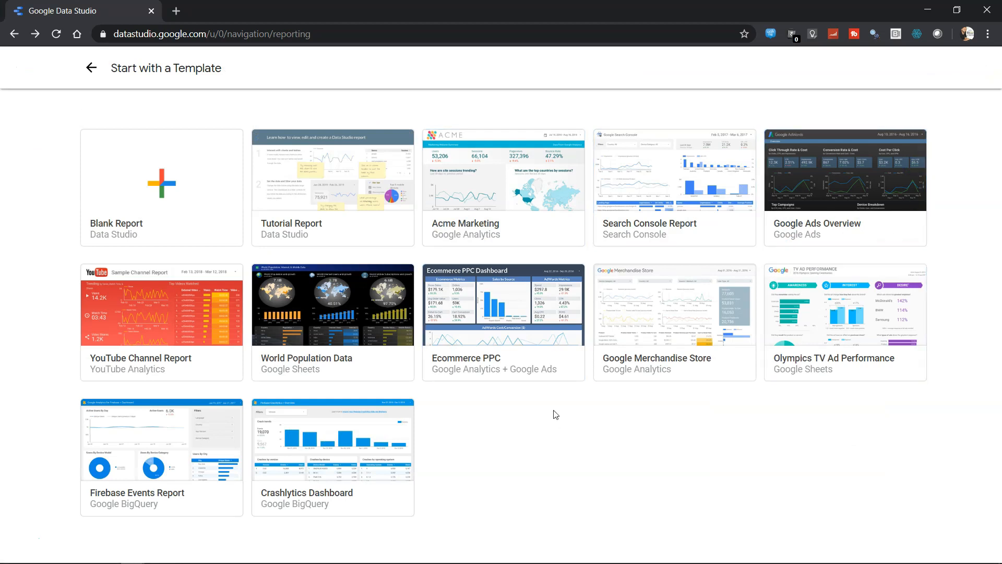
click(501, 226)
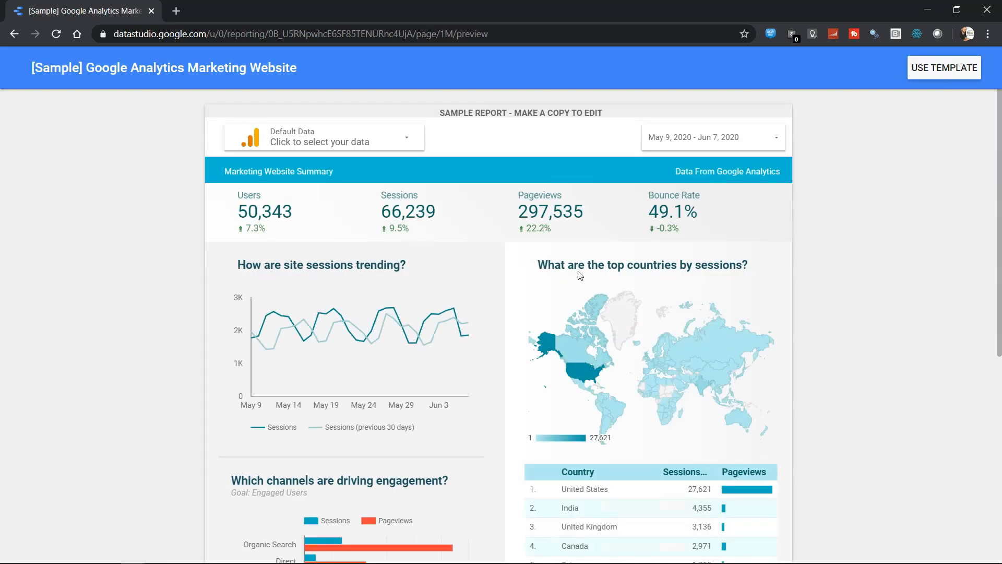
mouse_move(576, 347)
mouse_move(328, 328)
scroll(399, 395, down, 3)
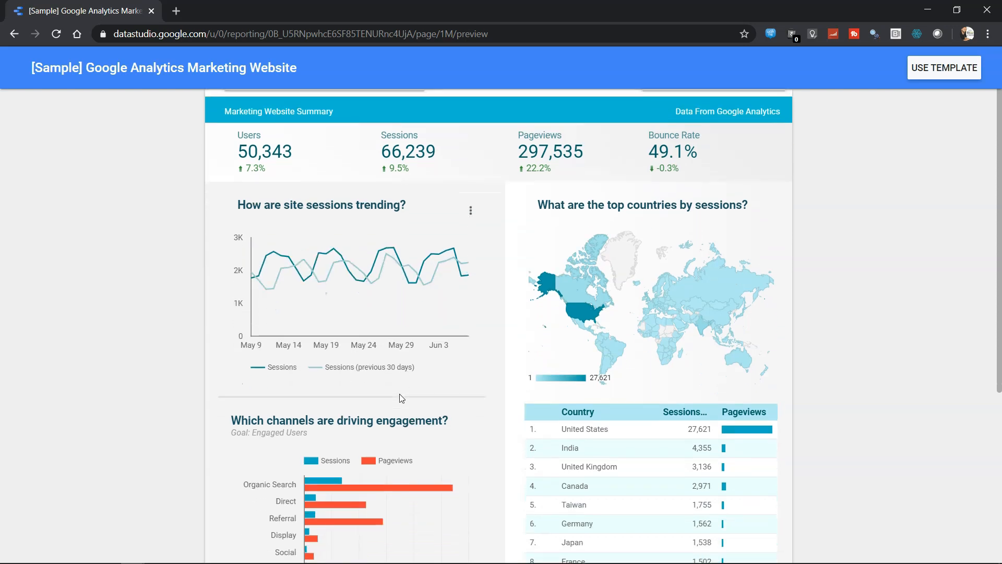
scroll(400, 398, down, 3)
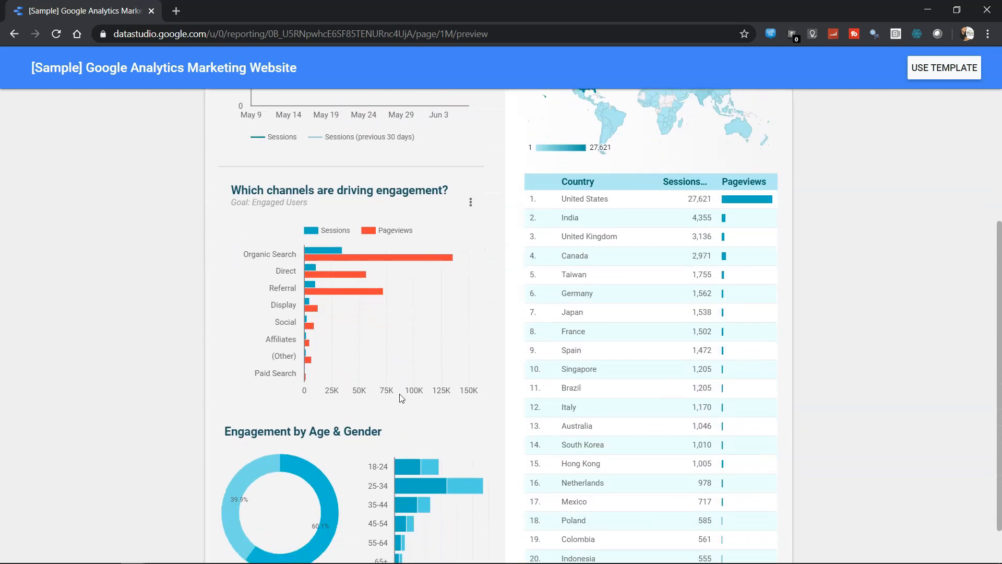
Examine the Google Analytics sample report's summary metrics, session trend, channel engagement chart, country map and country table
scroll(400, 398, up, 2)
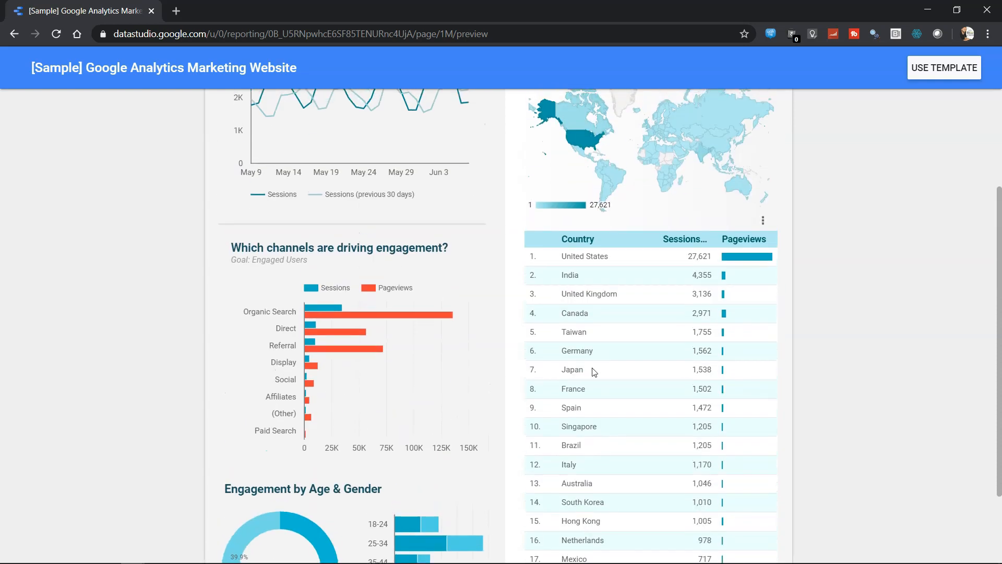
scroll(569, 373, up, 4)
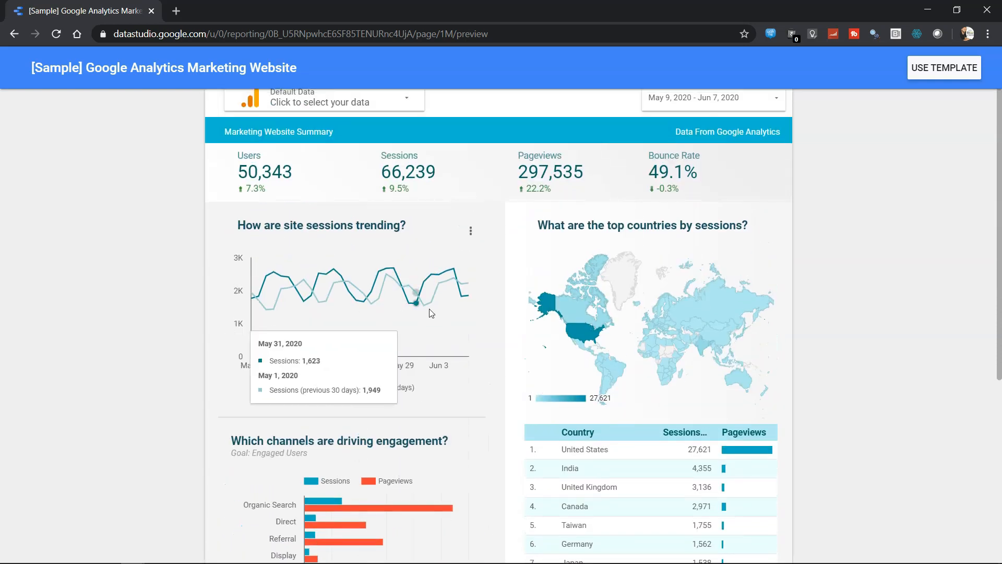
scroll(438, 313, up, 1)
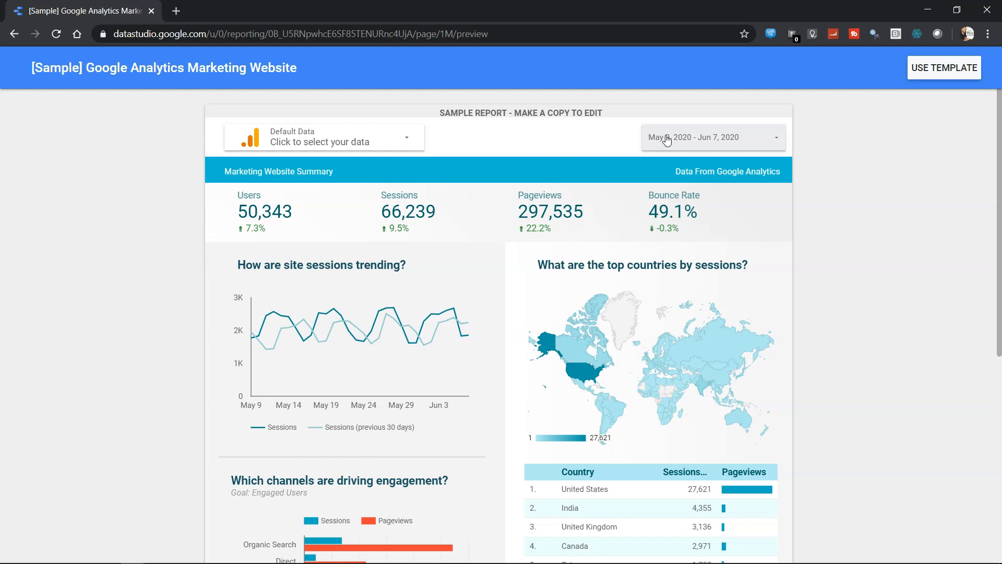
scroll(599, 315, down, 1)
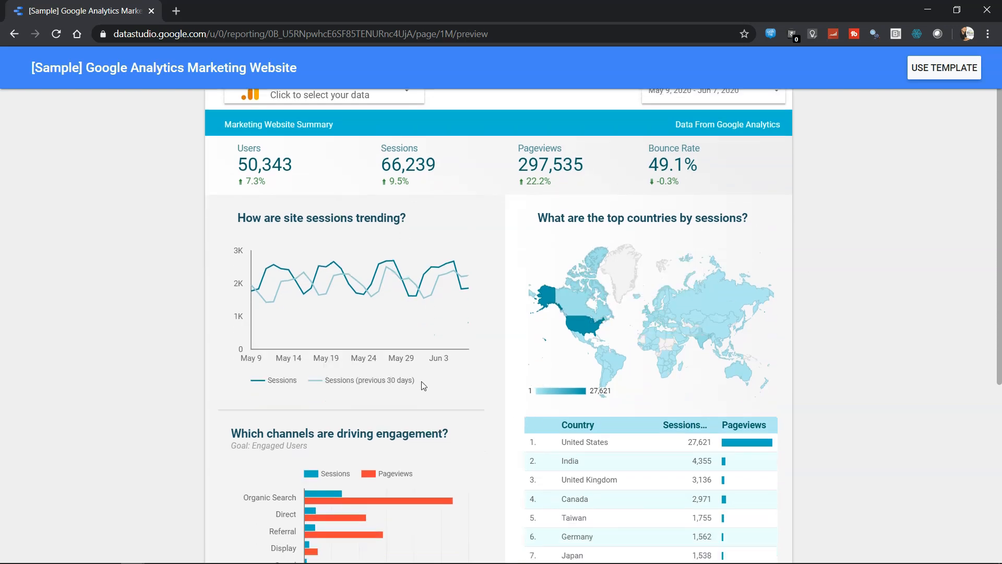
scroll(543, 459, down, 3)
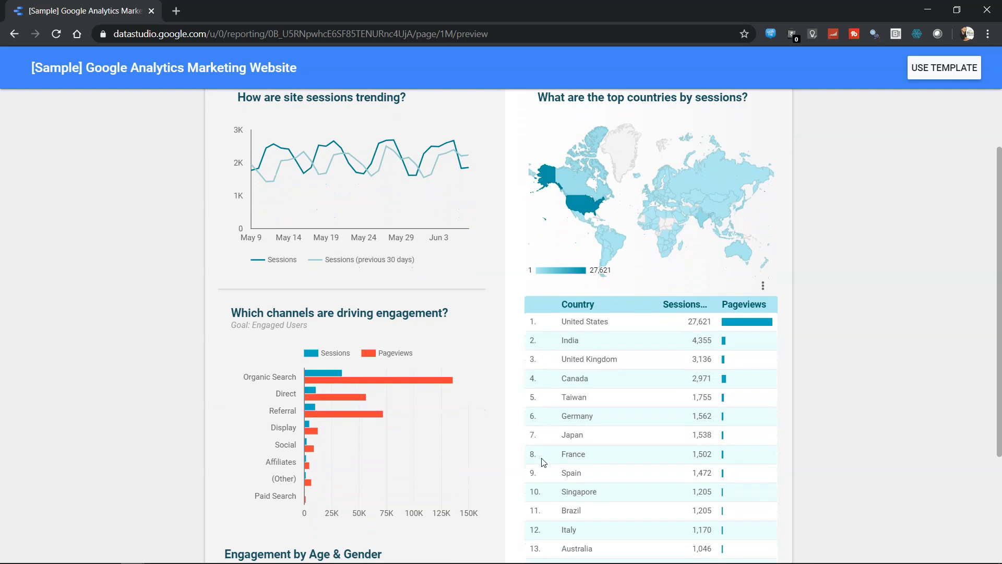
scroll(542, 462, down, 3)
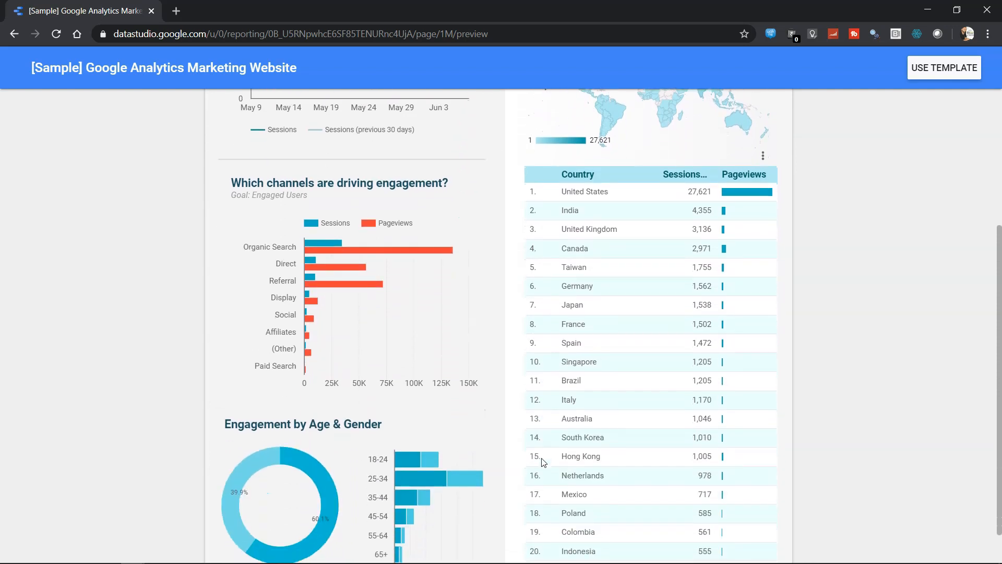
scroll(543, 462, down, 1)
scroll(542, 459, up, 8)
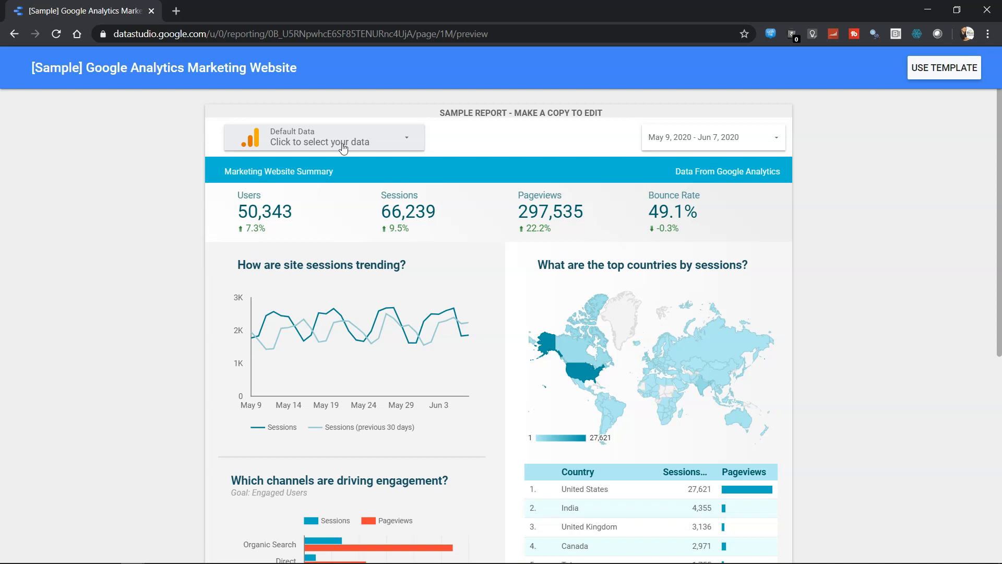
click(413, 137)
click(410, 239)
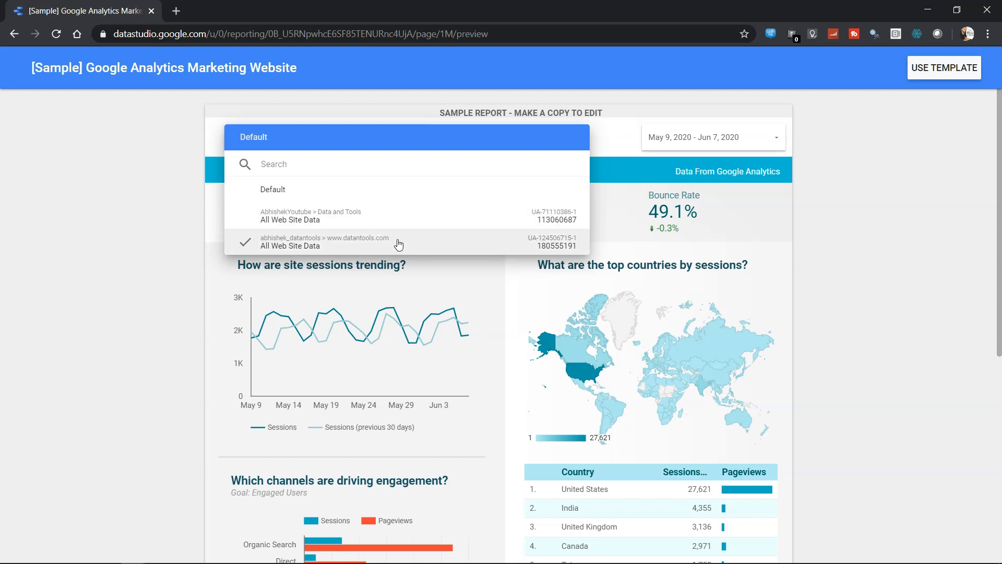
click(174, 338)
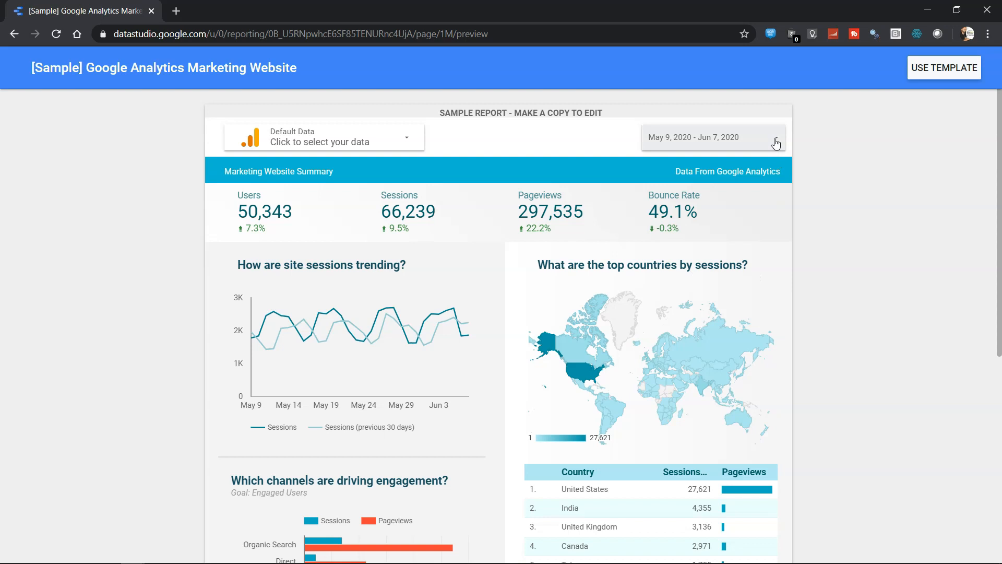
Set the report's date range to May 1 - May 31, 2020 and review the charts and country table for that period
click(776, 144)
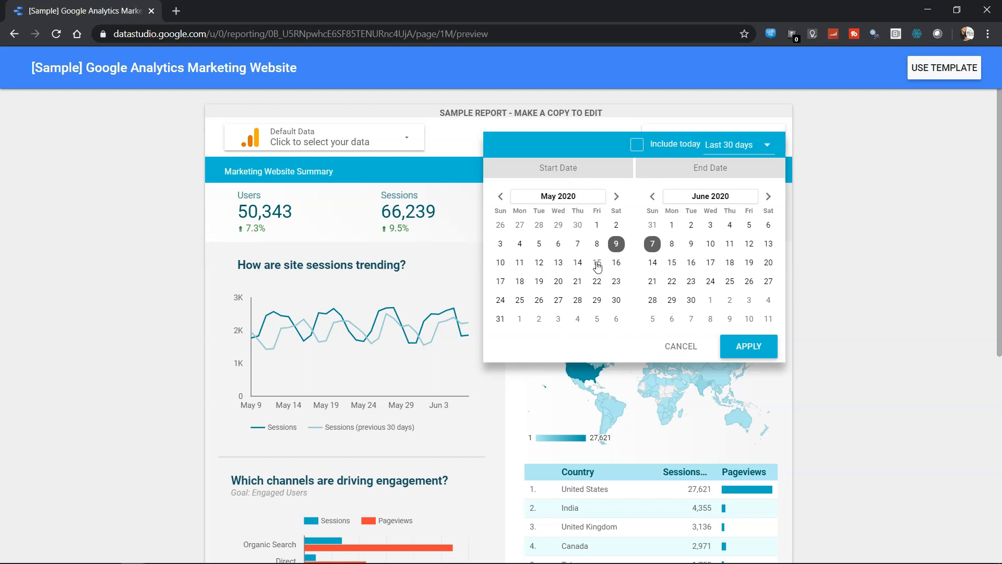
click(597, 225)
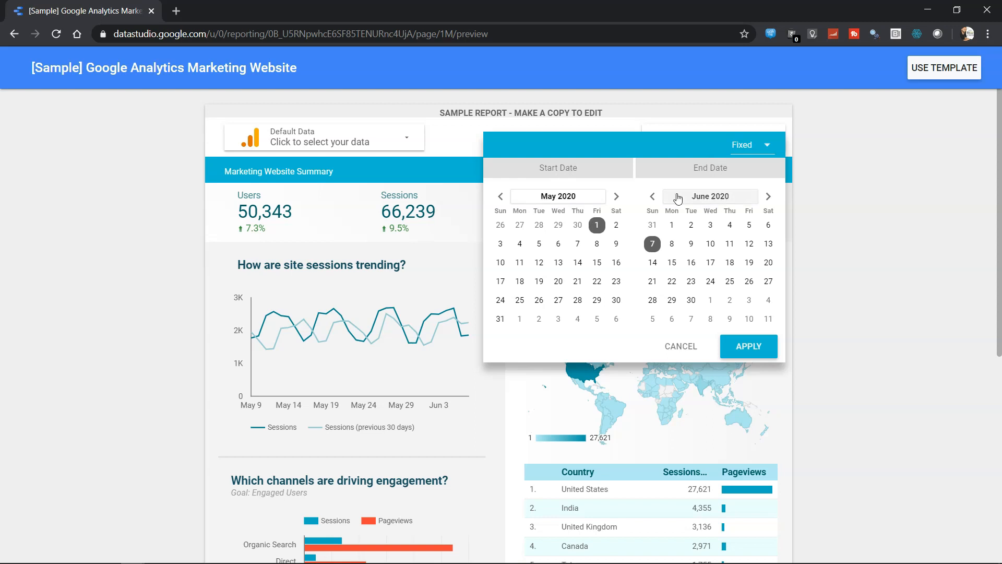
click(652, 198)
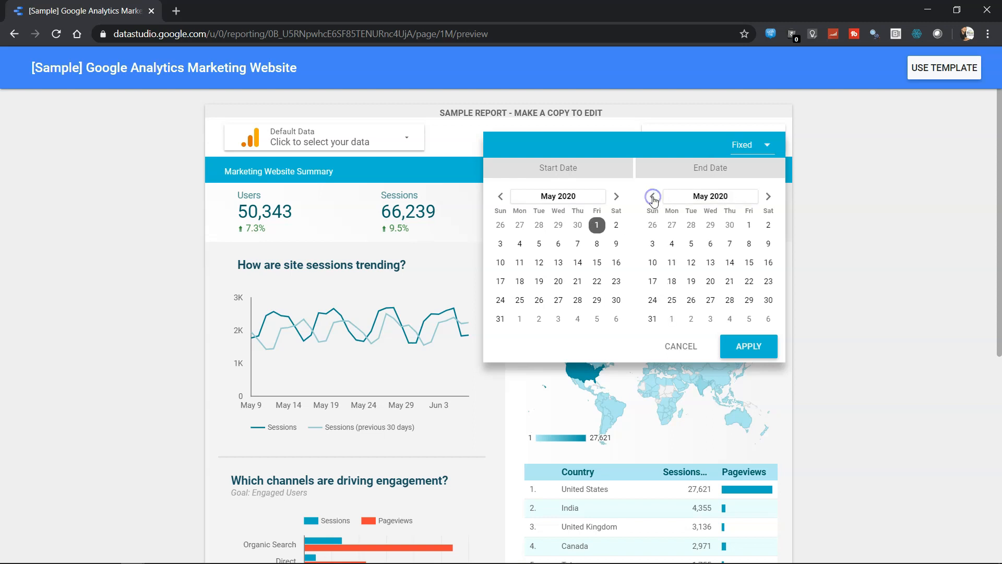
click(652, 320)
click(746, 348)
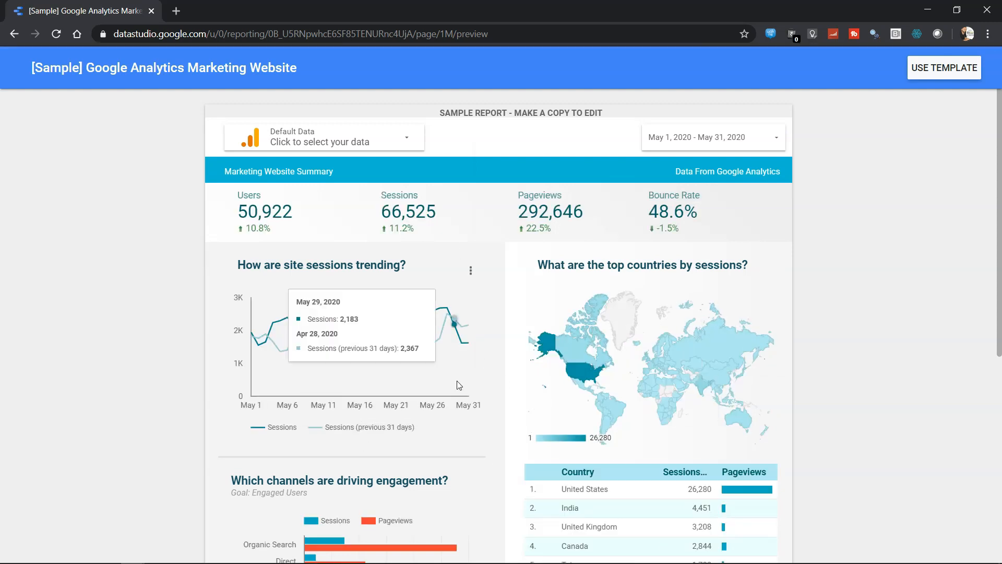
scroll(460, 385, down, 4)
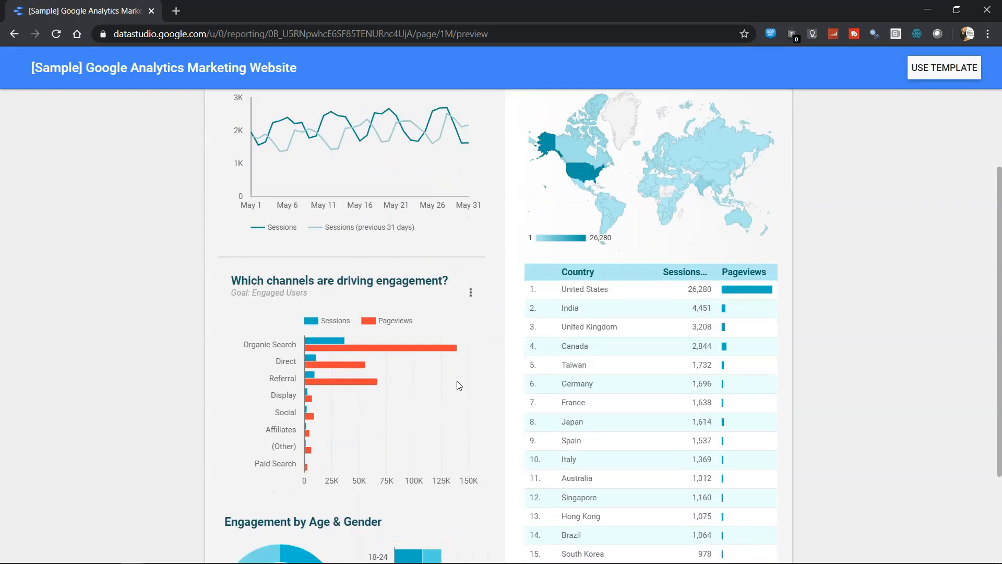
scroll(458, 385, up, 3)
scroll(458, 386, up, 1)
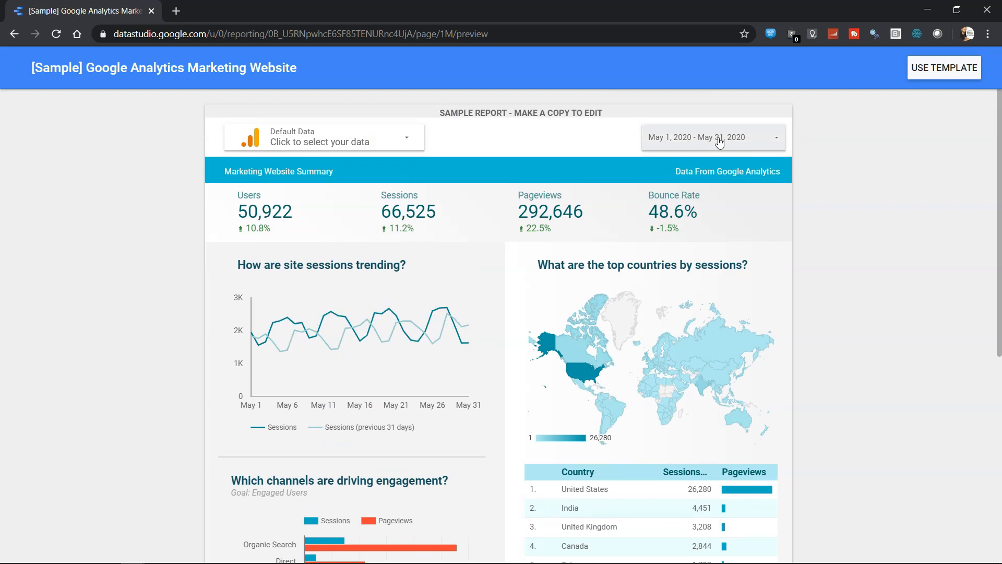
scroll(618, 352, down, 5)
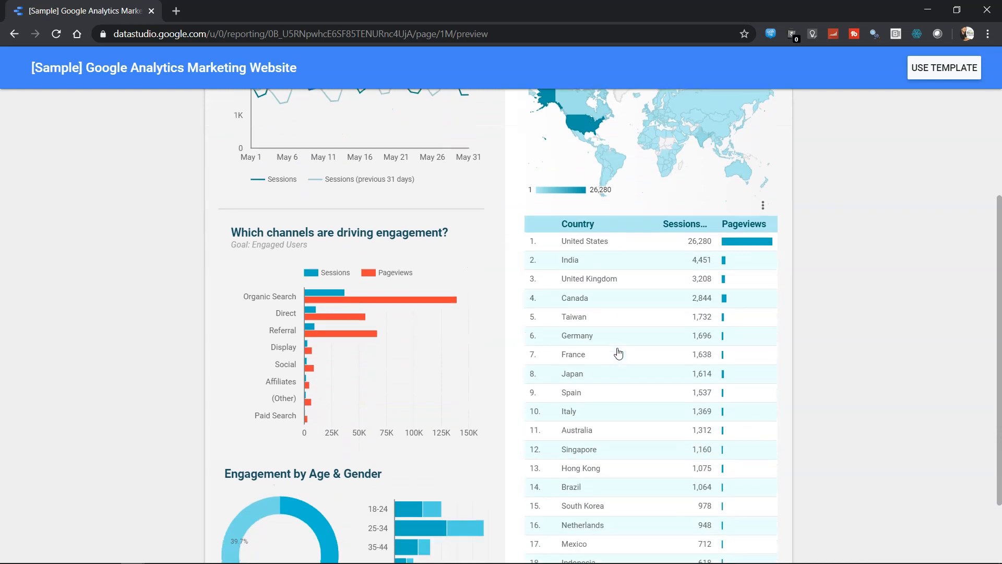
scroll(618, 351, up, 5)
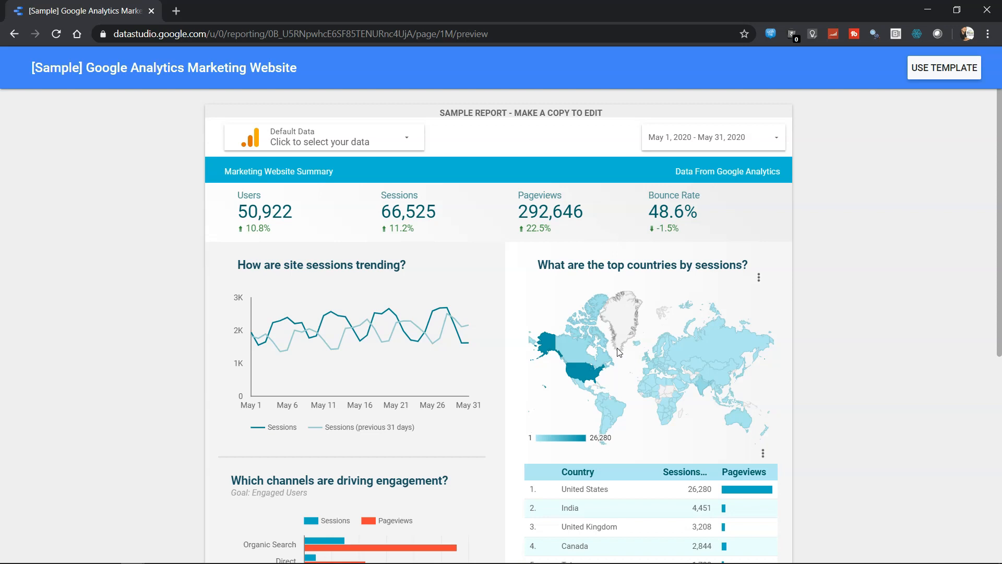
Set the report's date range to the preset This year to date and look over the charts for that period
click(772, 140)
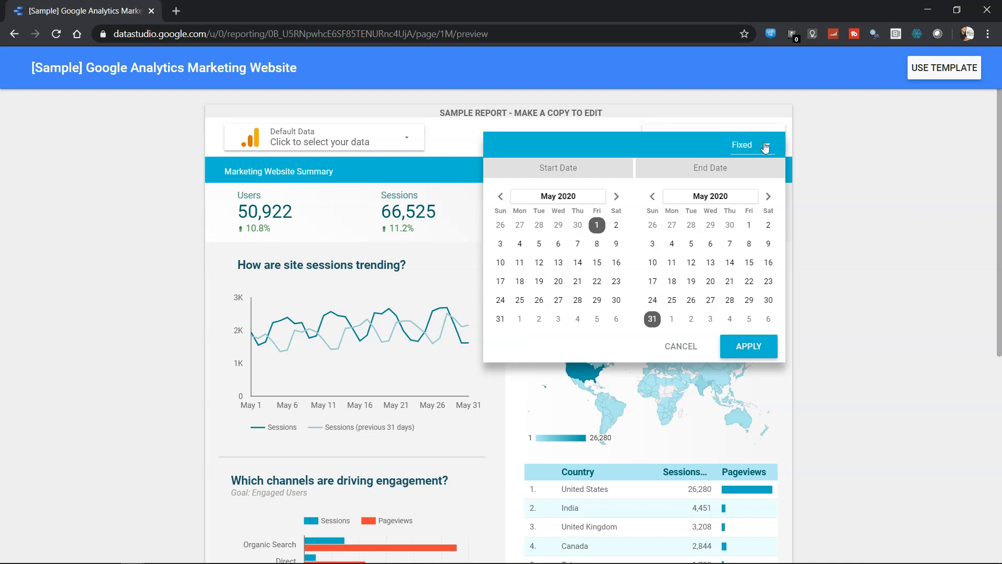
click(768, 148)
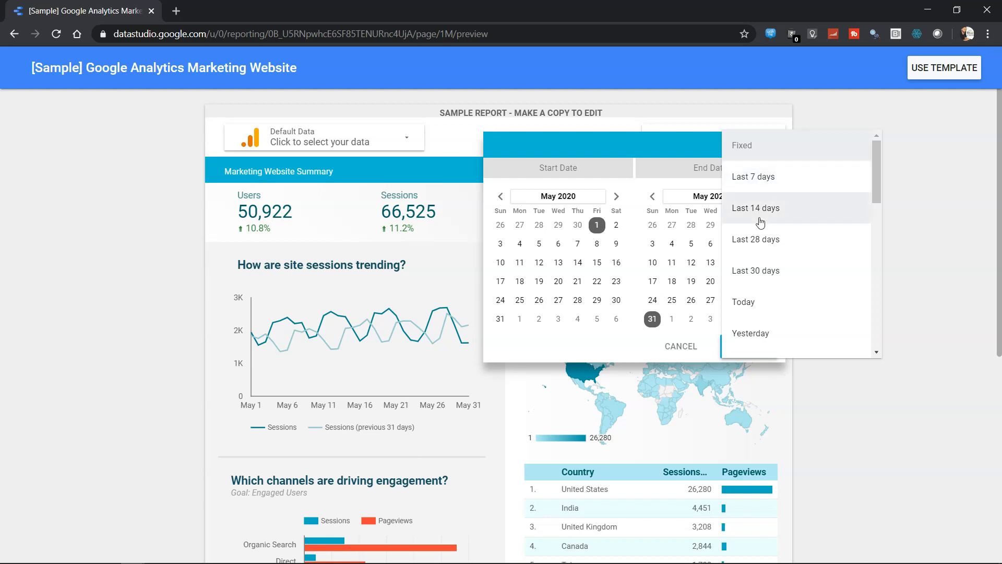
scroll(770, 246, down, 3)
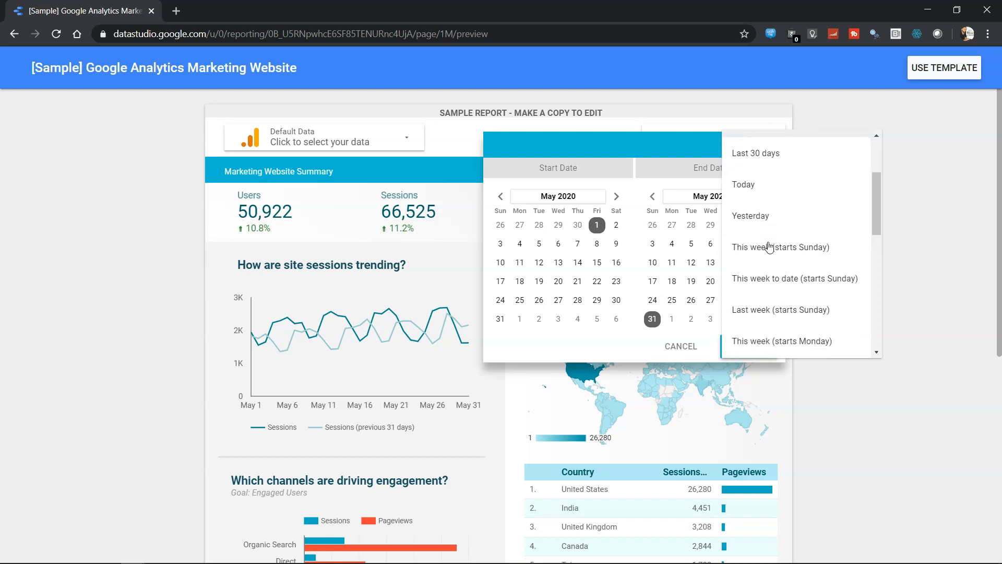
scroll(769, 246, down, 4)
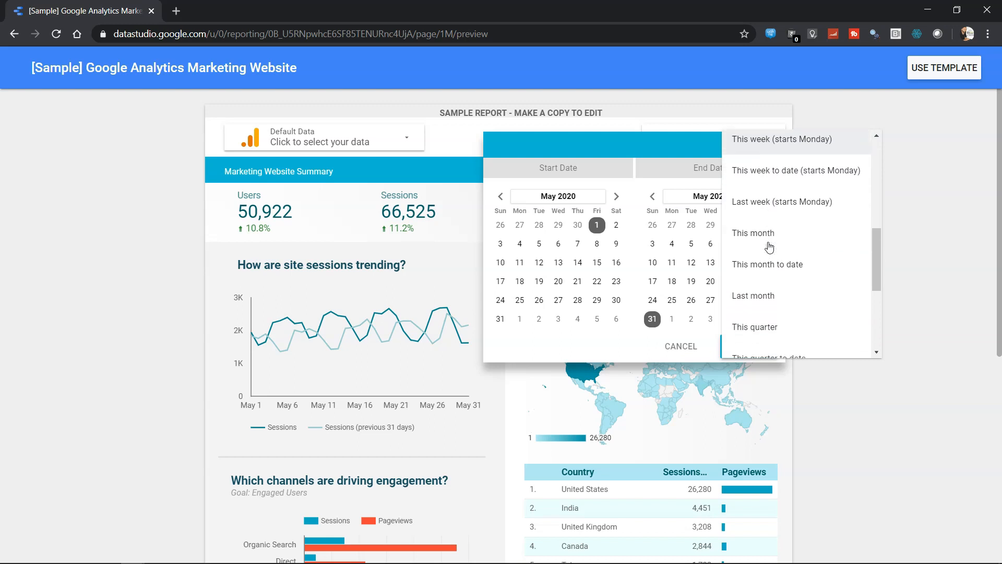
scroll(769, 246, down, 3)
scroll(770, 246, down, 2)
scroll(769, 246, up, 2)
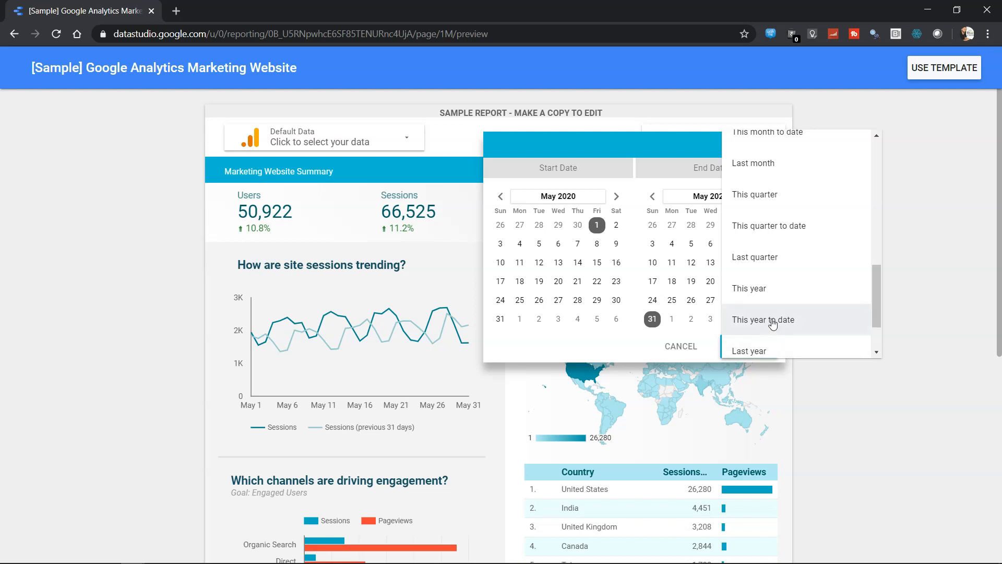
click(772, 320)
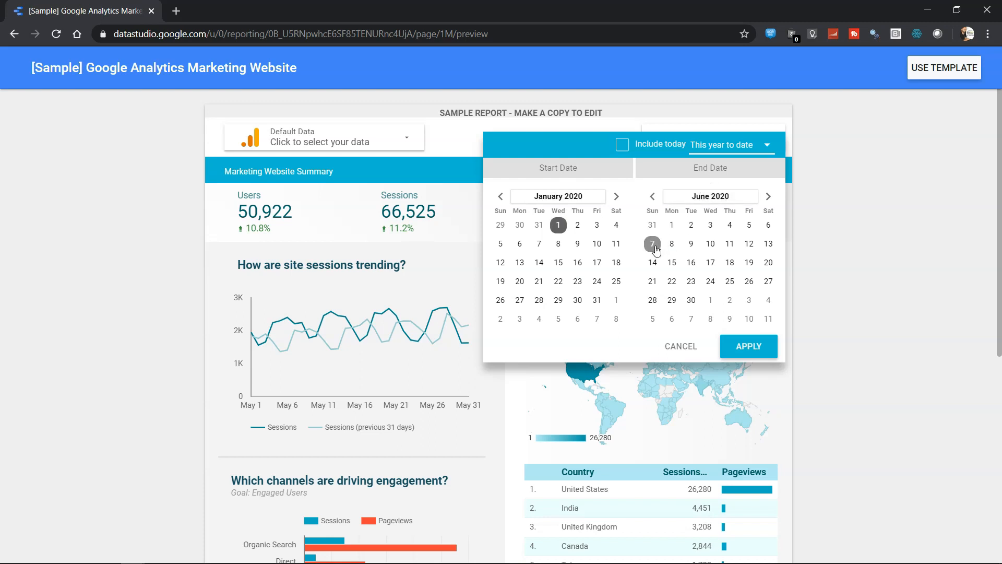
click(741, 347)
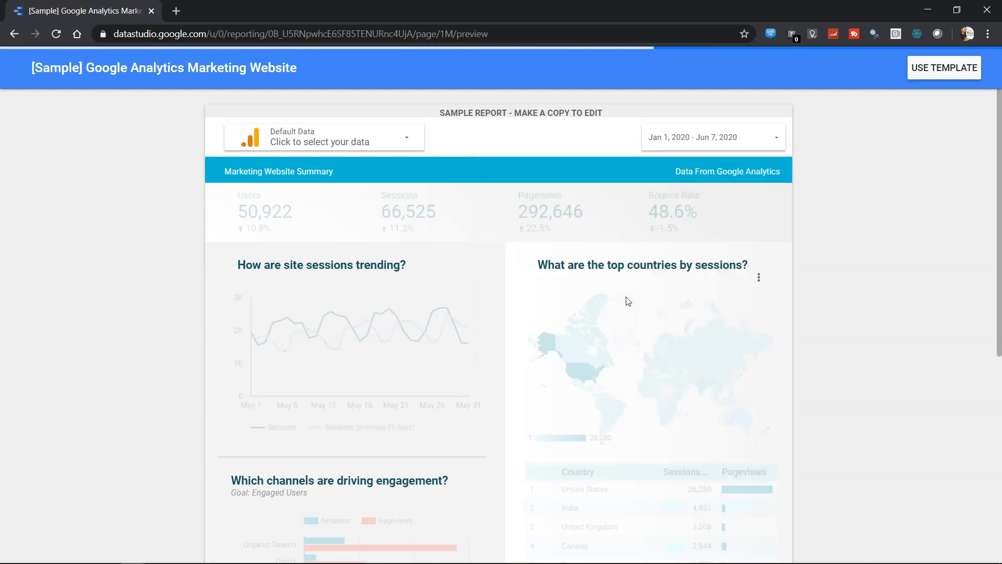
mouse_move(447, 359)
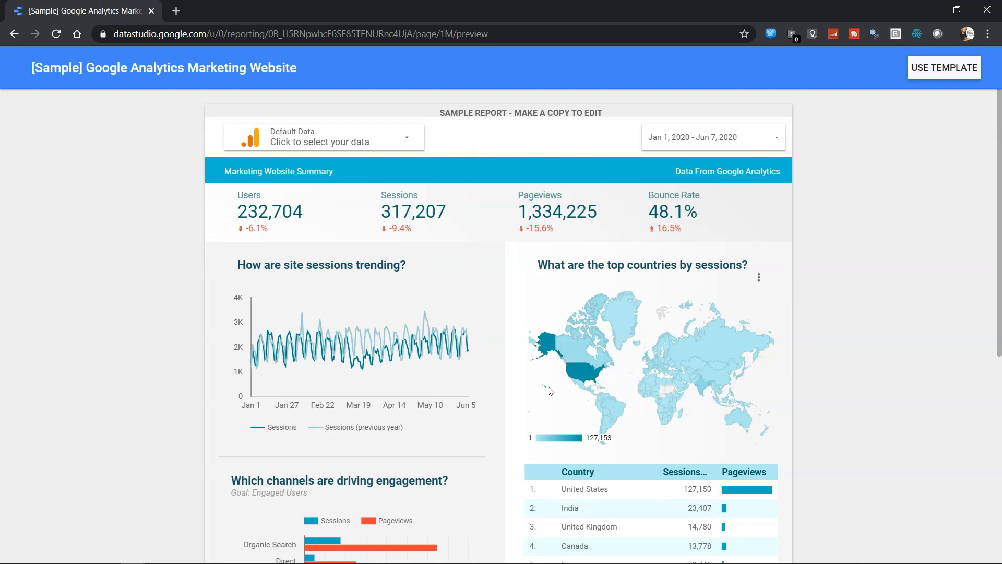
scroll(549, 390, down, 5)
scroll(549, 390, up, 5)
Browse the preset date ranges again and try the Include today option, discarding the change
click(769, 138)
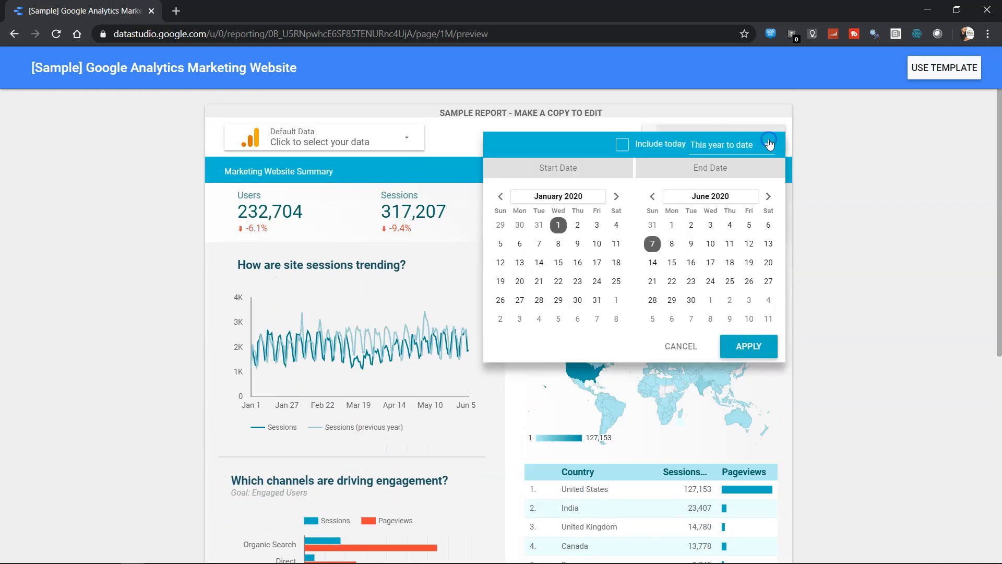
click(759, 147)
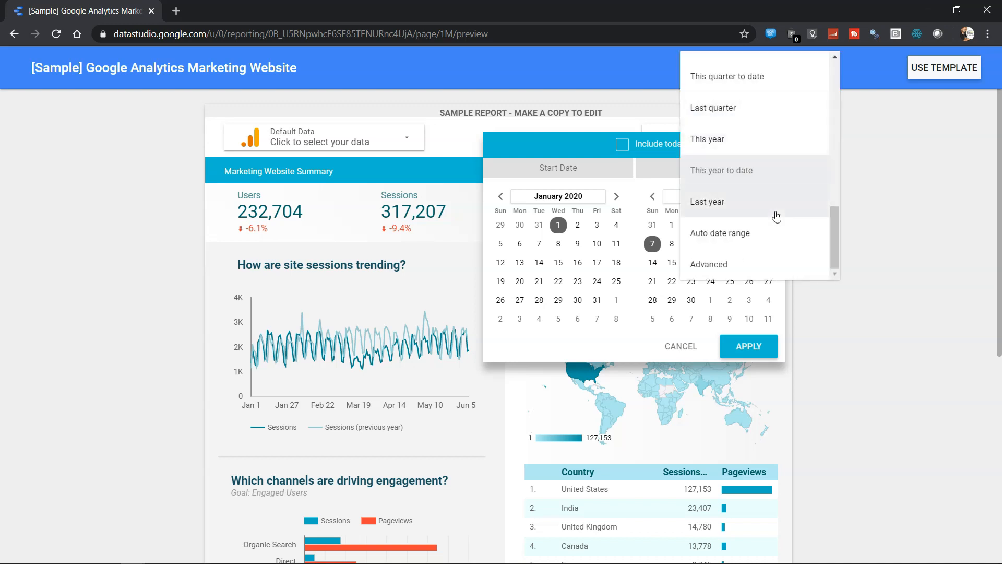
scroll(777, 217, up, 8)
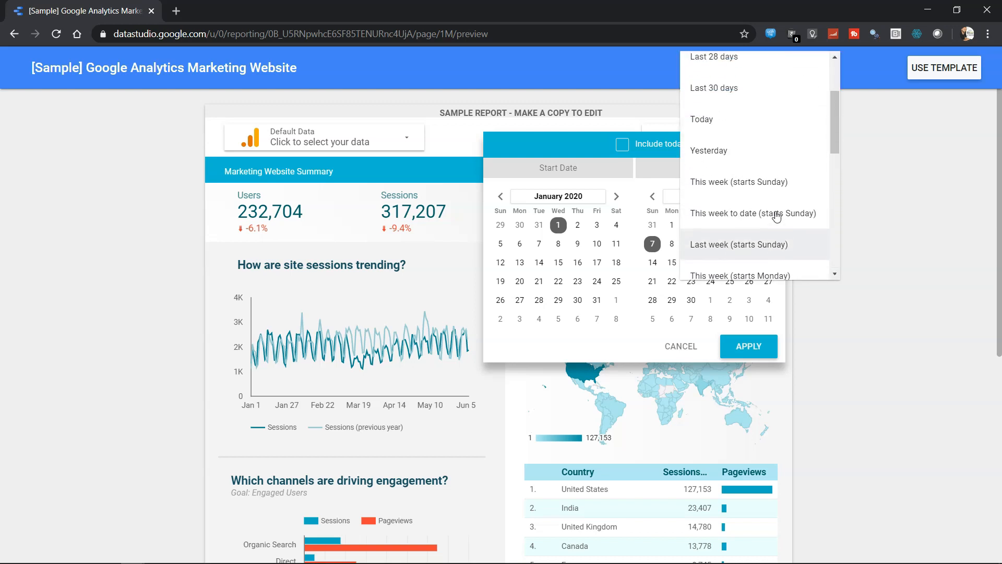
scroll(777, 217, up, 1)
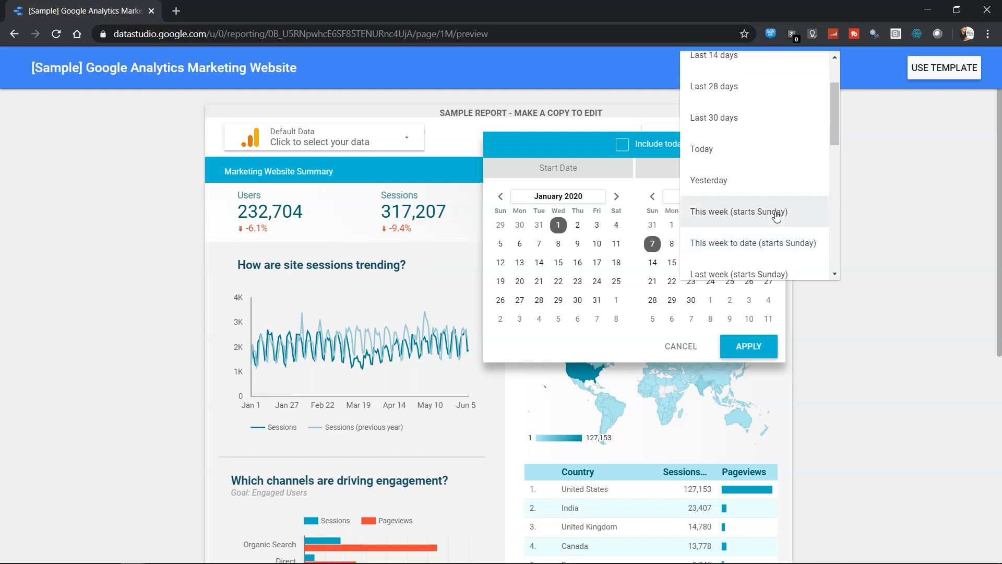
click(567, 145)
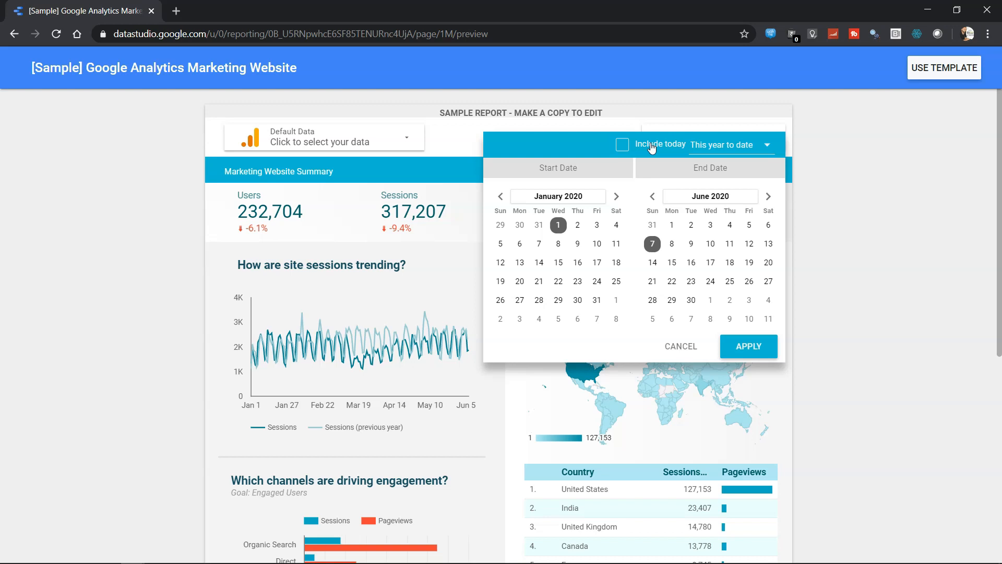
click(621, 147)
click(681, 348)
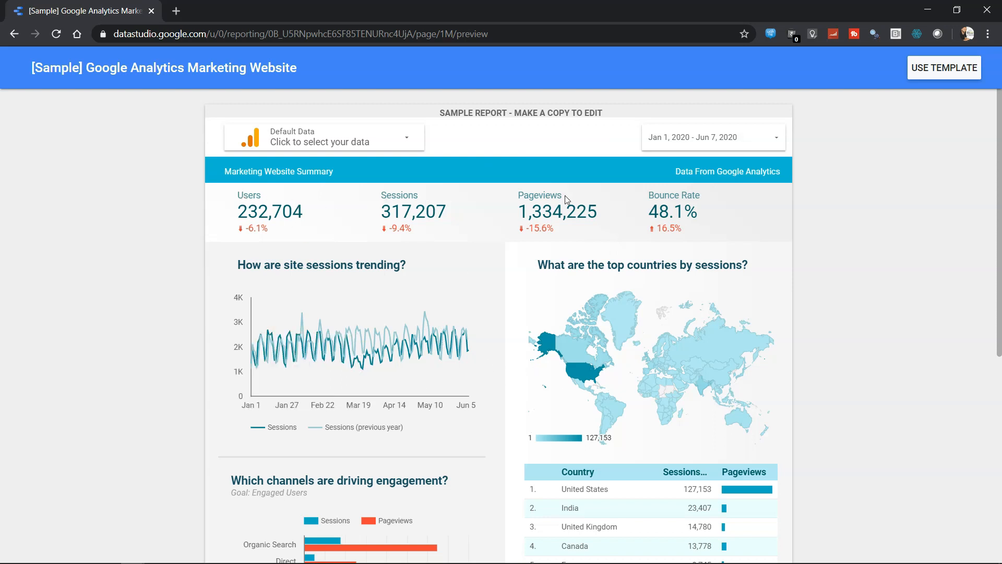
Examine the year-to-date summary metrics and the session trend chart comparing against the previous year
scroll(693, 207, down, 1)
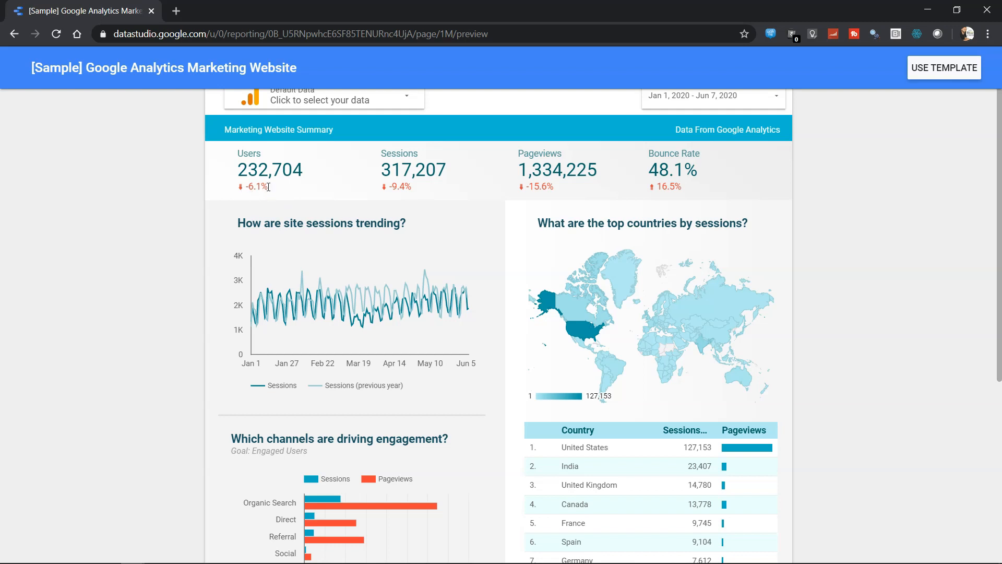
scroll(268, 187, up, 1)
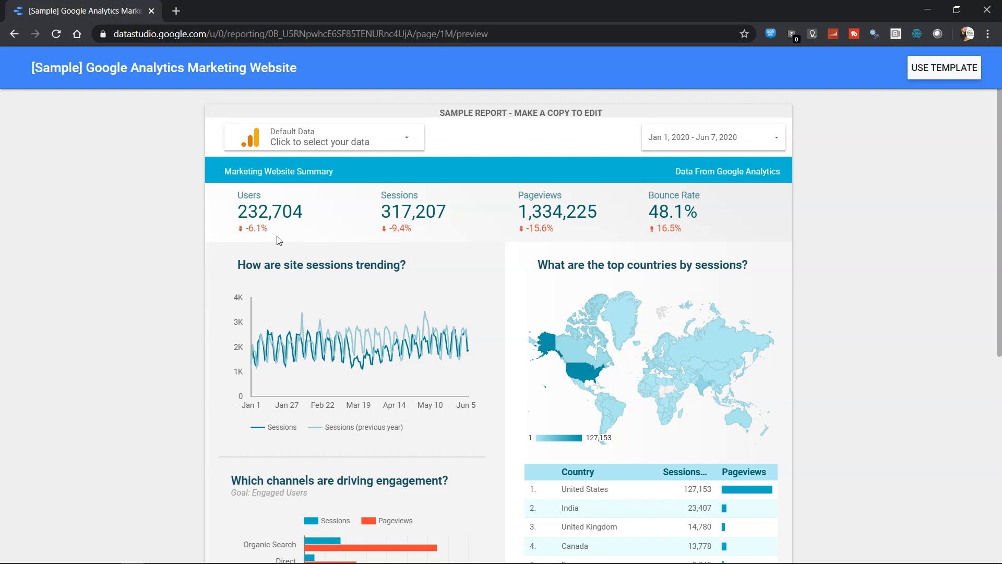
scroll(279, 240, down, 1)
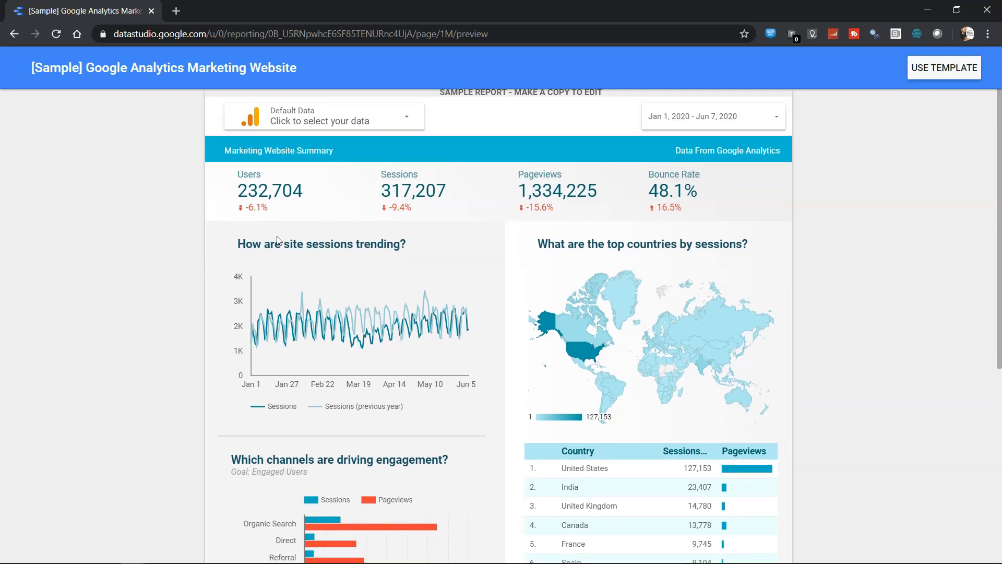
scroll(277, 240, down, 2)
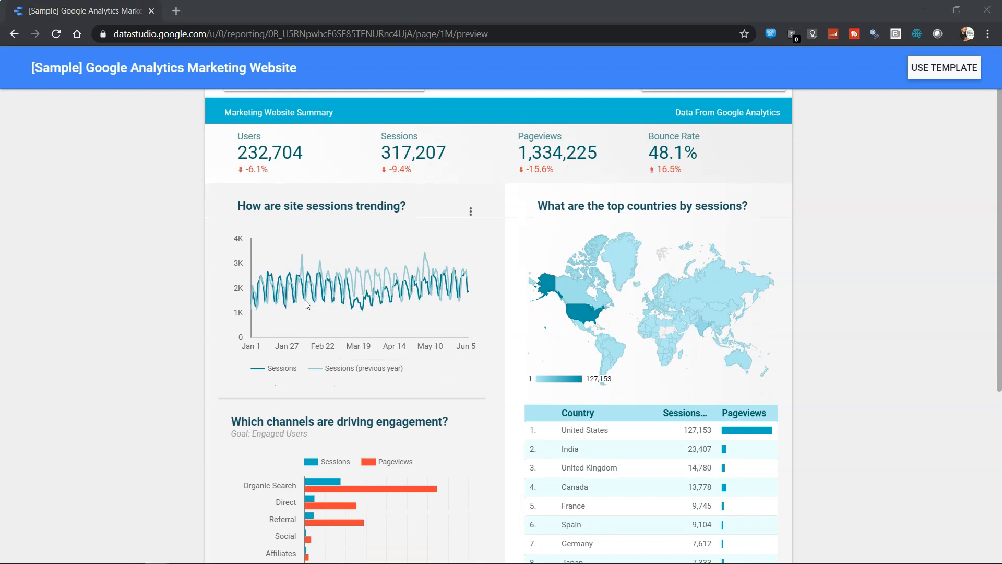
Examine the top countries map and table, the channel engagement chart, and the age and gender charts in the sample report
mouse_move(609, 301)
scroll(609, 302, down, 5)
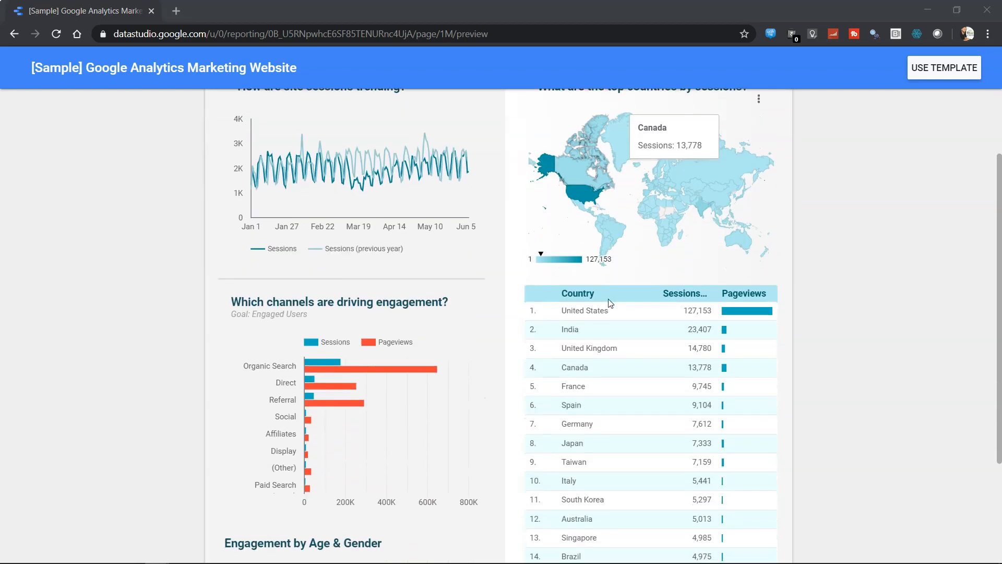
scroll(458, 331, down, 2)
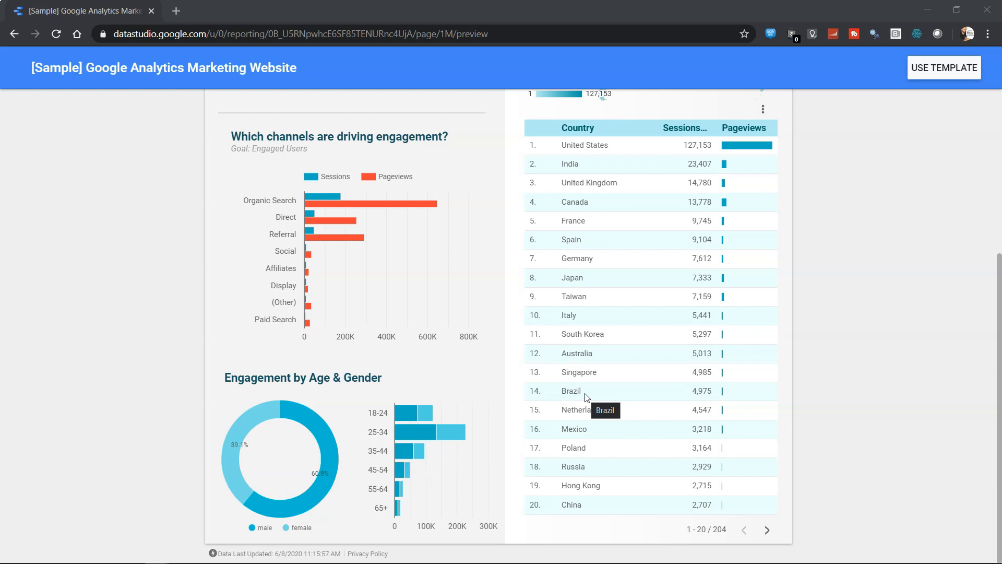
scroll(585, 397, up, 4)
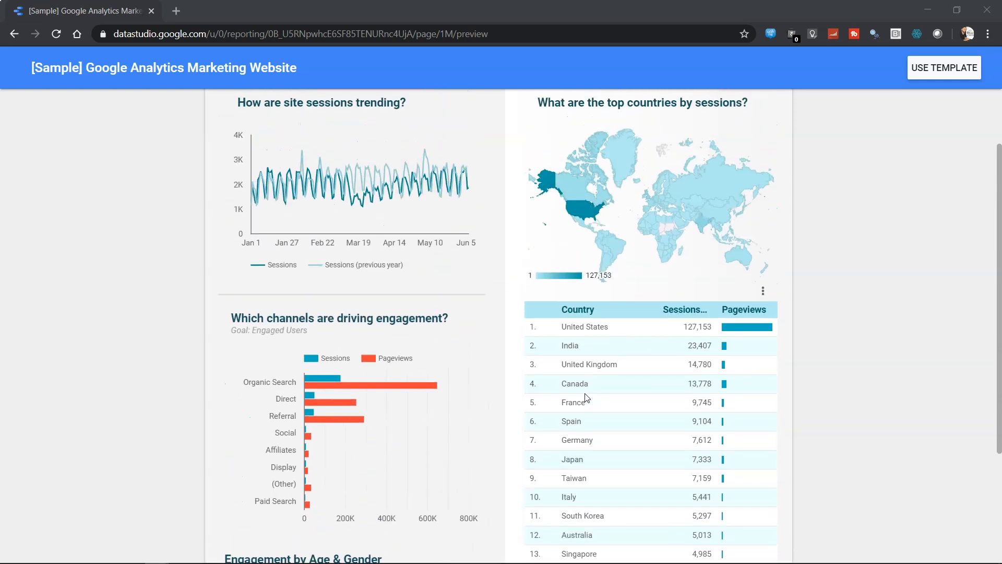
scroll(585, 397, up, 1)
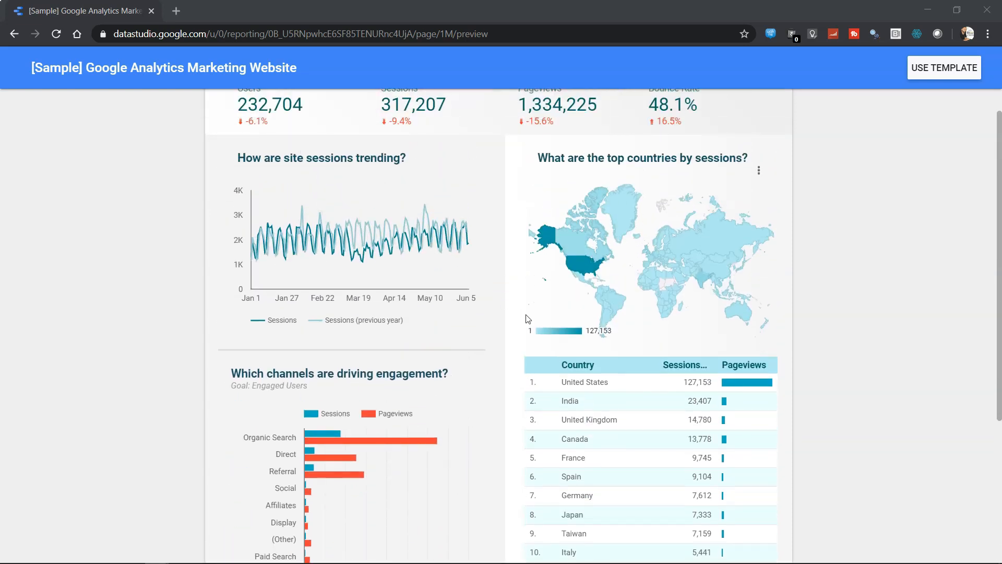
scroll(529, 319, up, 1)
scroll(528, 318, down, 2)
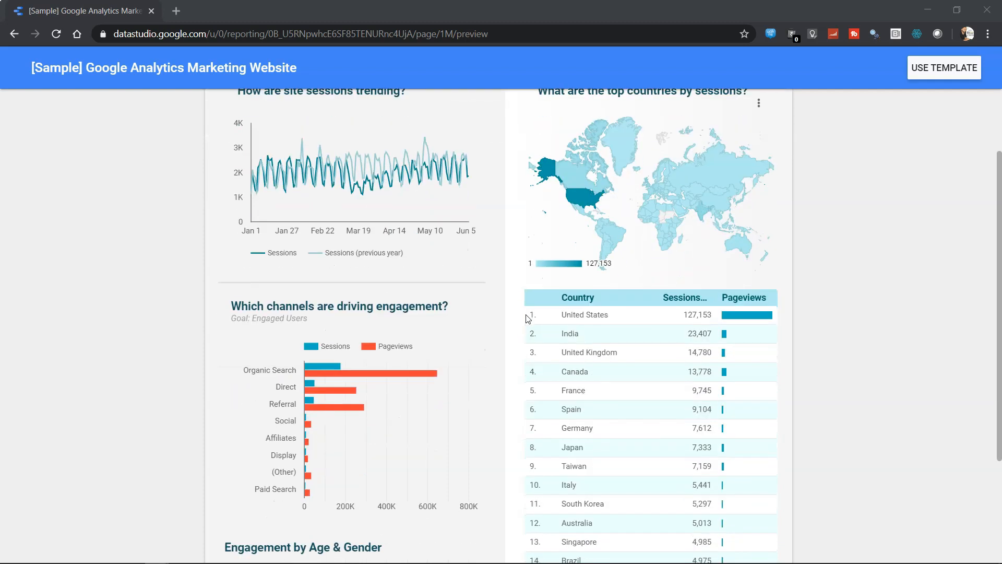
scroll(528, 319, down, 1)
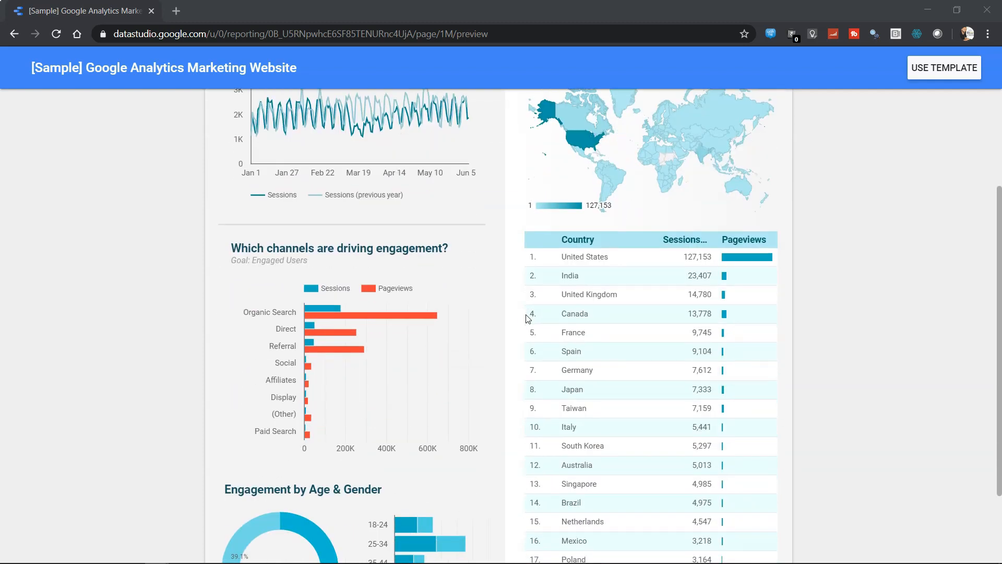
scroll(528, 319, down, 1)
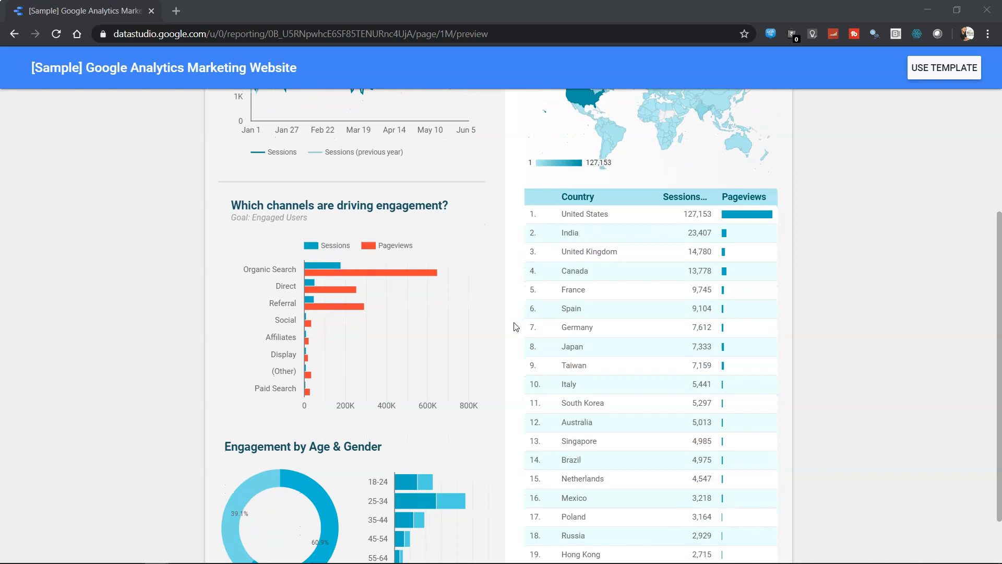
scroll(132, 482, up, 5)
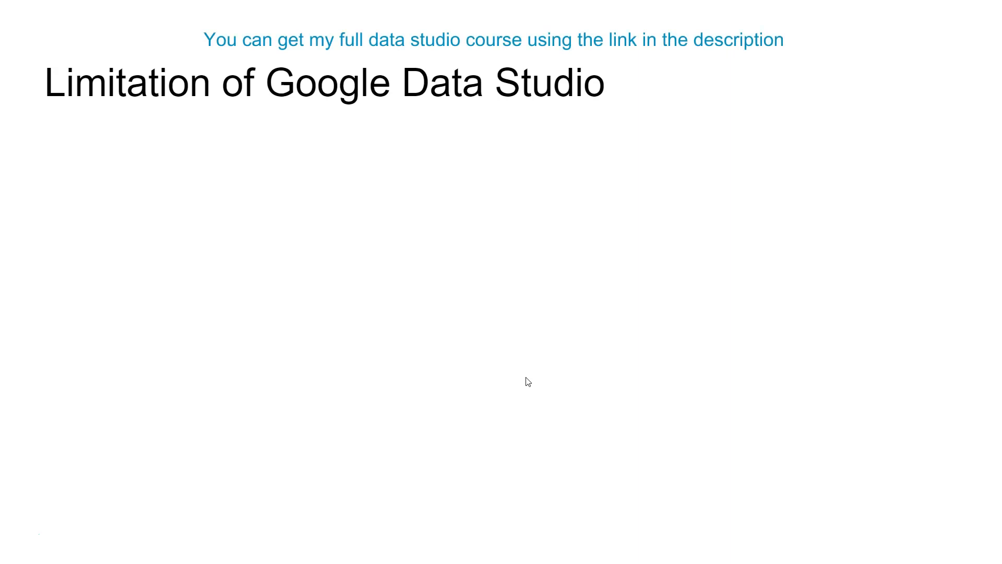
click(526, 377)
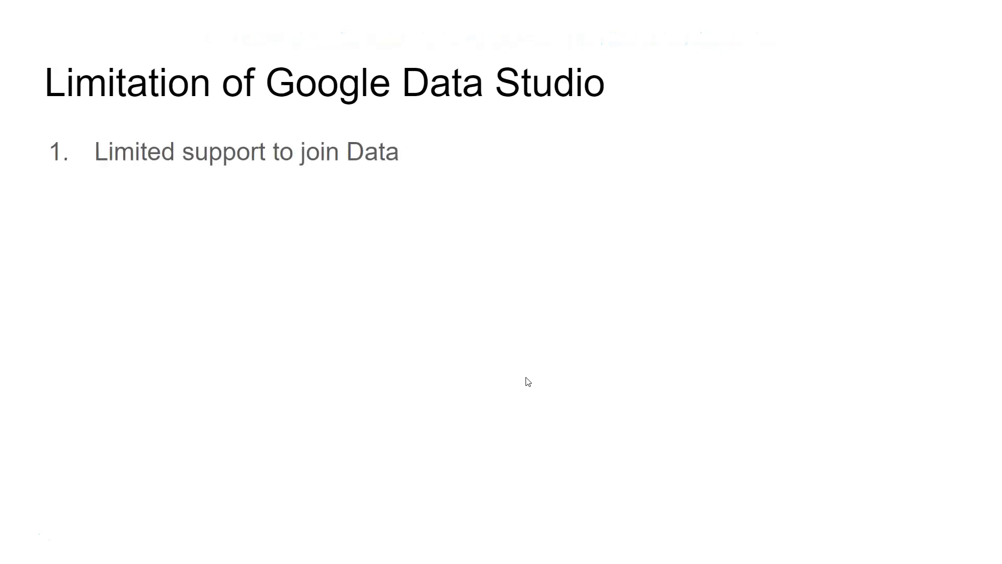
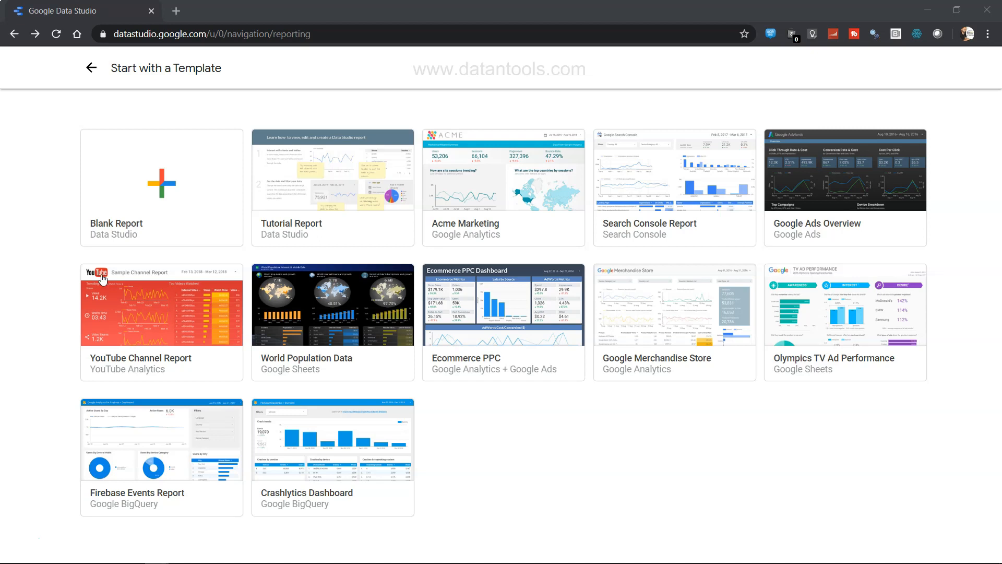
Create a blank report, choose the Google Sheets connector for its data, and look through the available spreadsheets
click(169, 186)
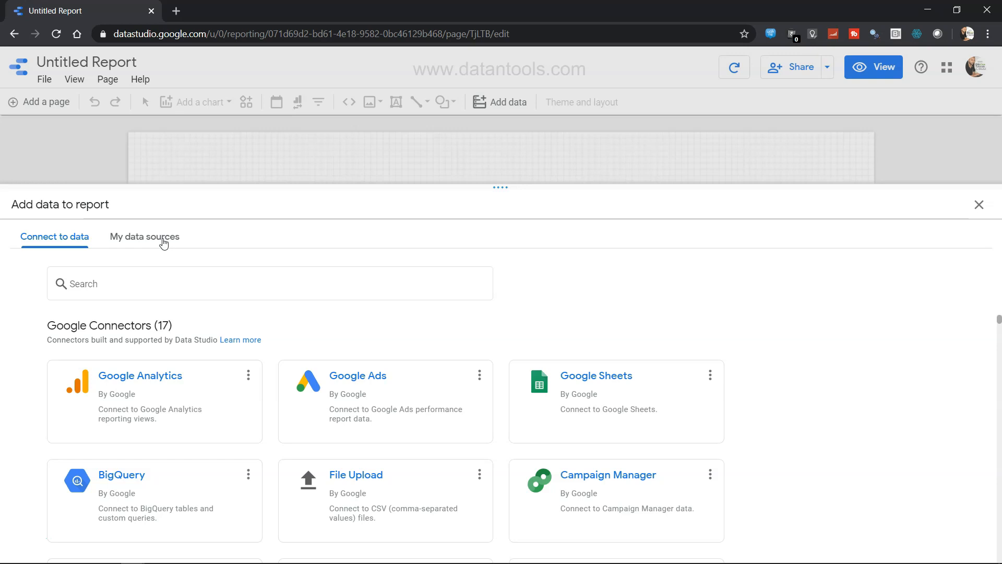
click(593, 403)
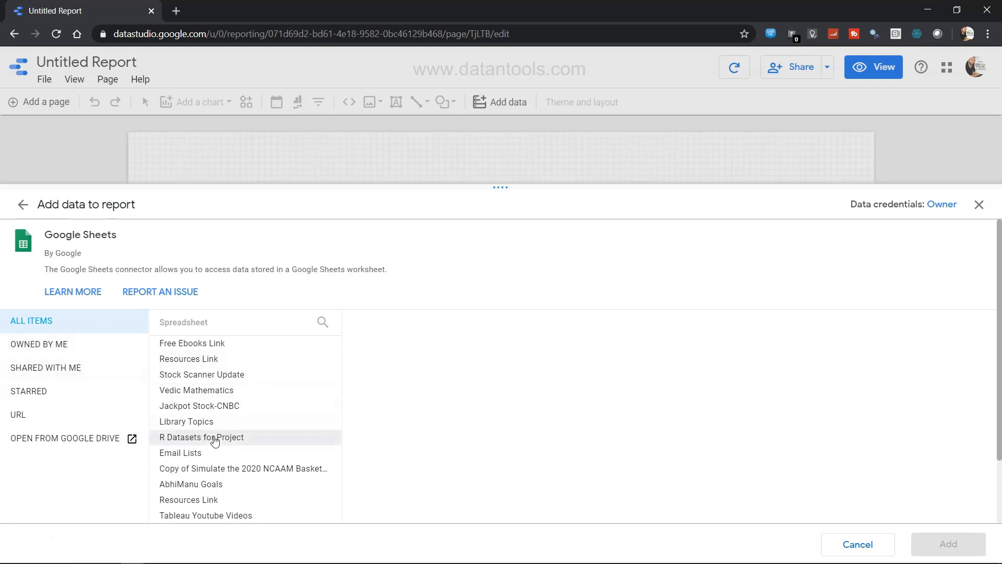
scroll(215, 441, down, 2)
scroll(215, 441, up, 2)
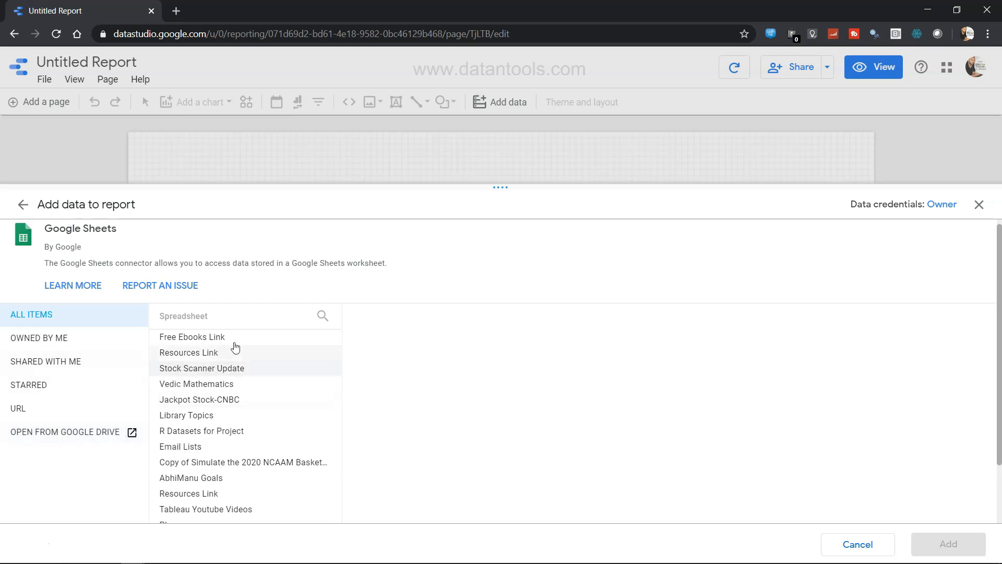
Search the spreadsheets for "iris" and select the first iris spreadsheet with its iris worksheet
click(206, 322)
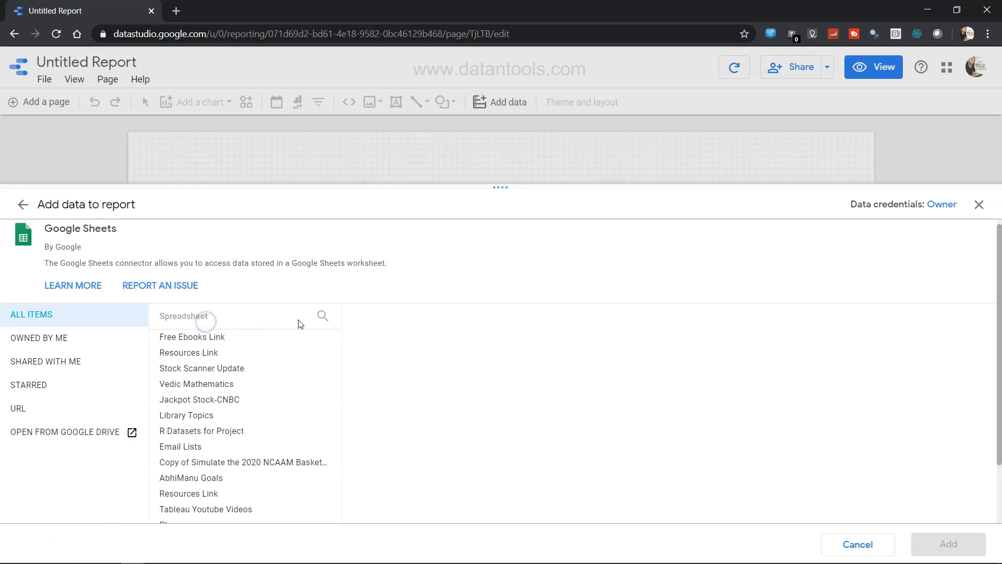
click(323, 316)
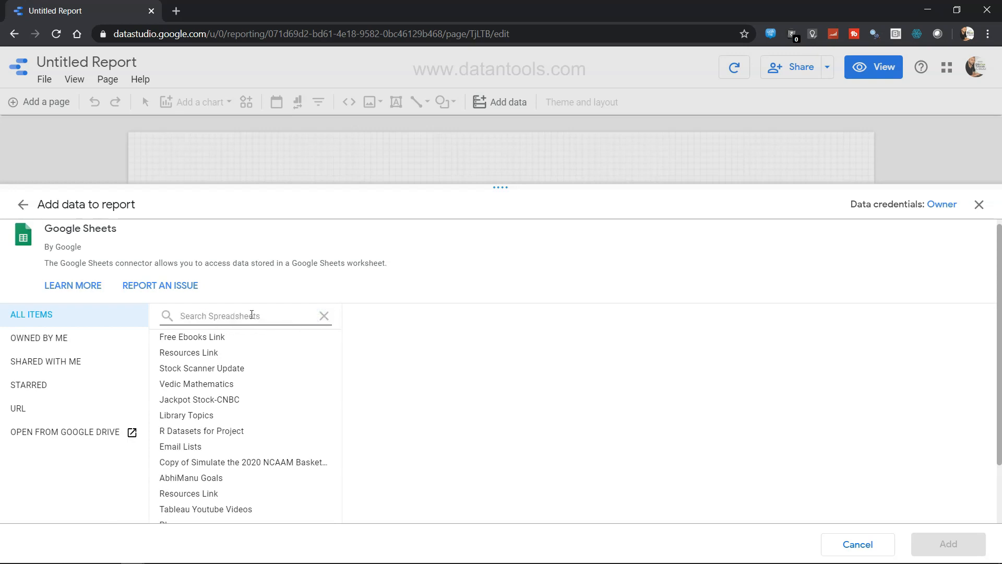
text(iris)
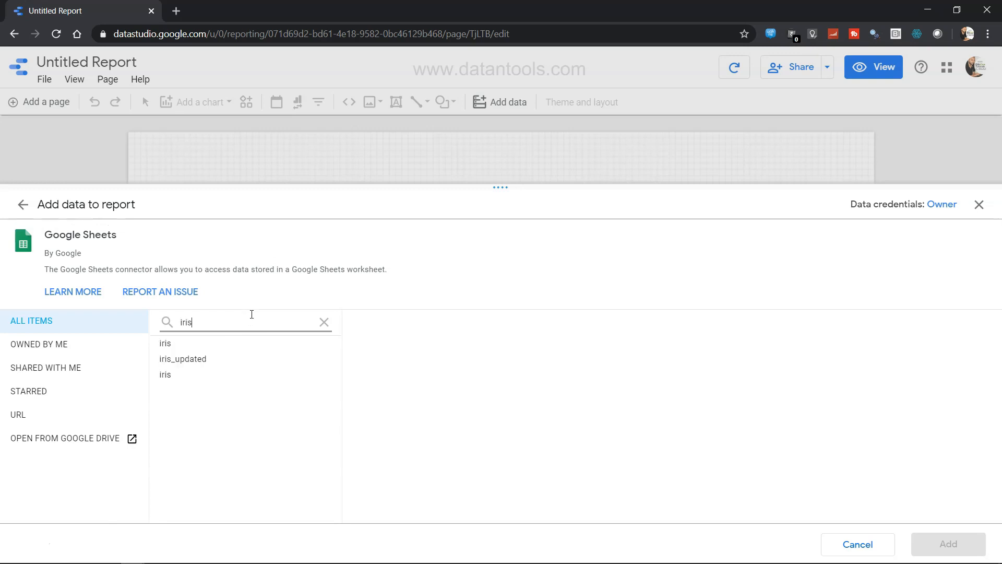
click(209, 347)
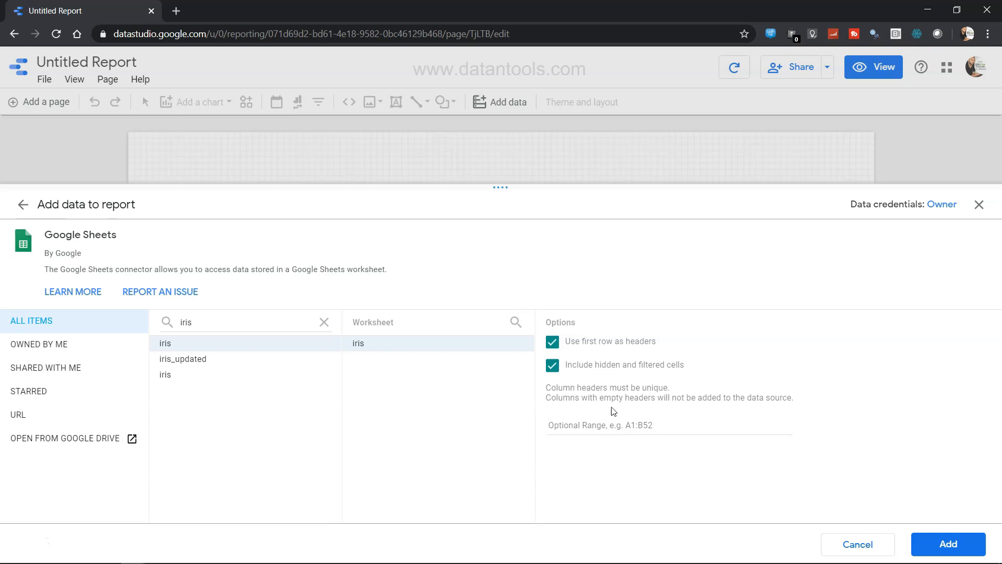
Add the iris worksheet to the report without an optional range, confirm the addition, and look over the table's data settings
click(602, 426)
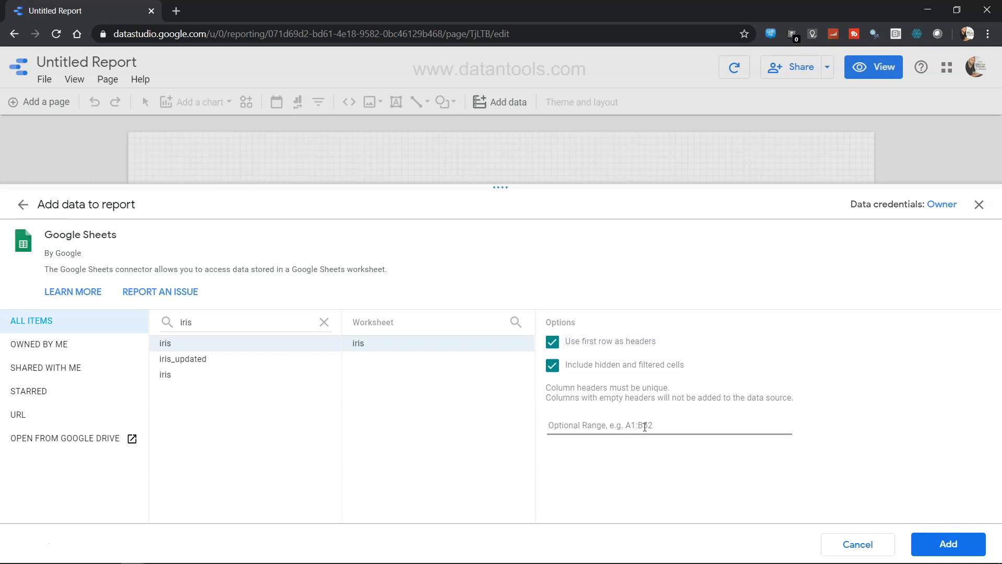
click(942, 550)
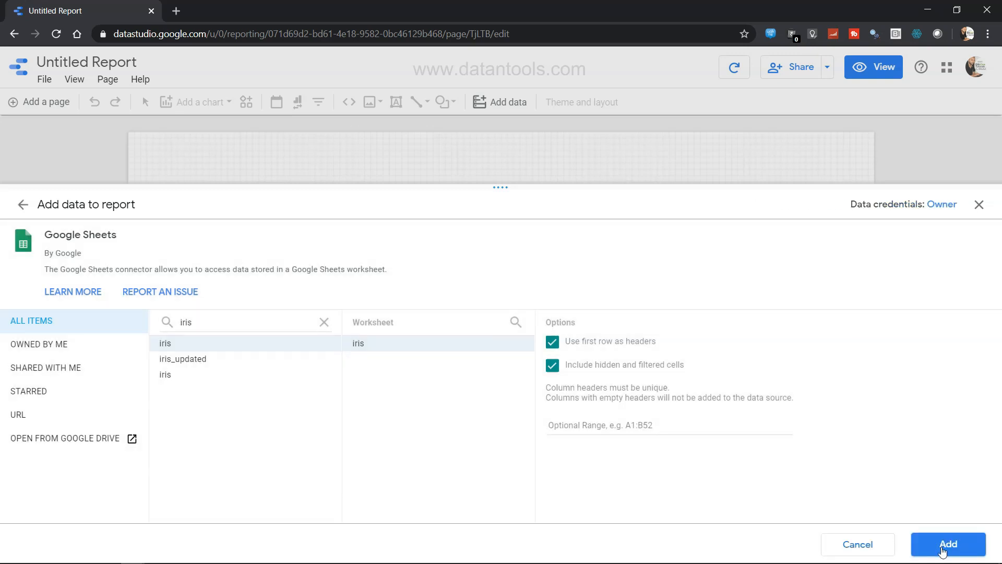
click(942, 549)
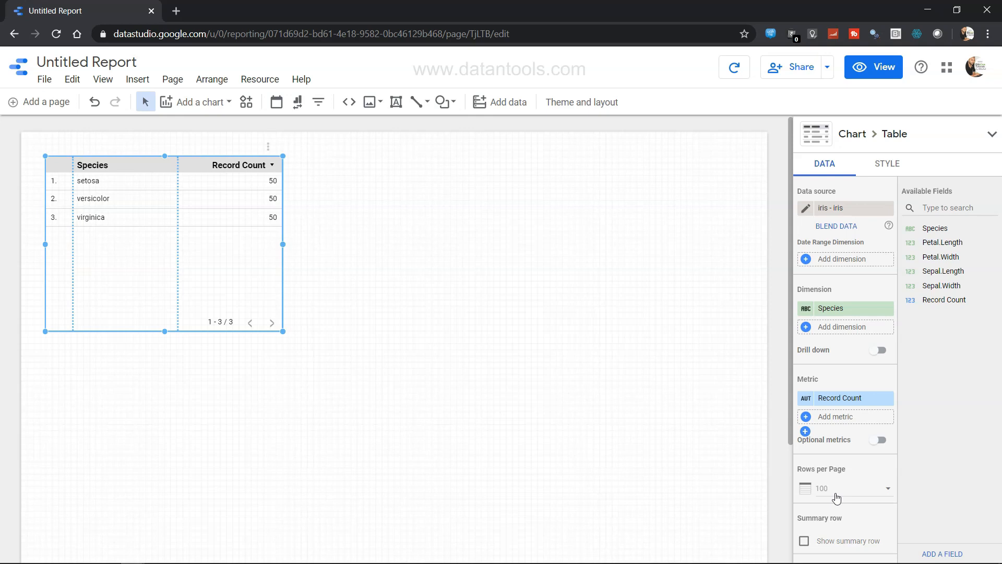
scroll(836, 497, down, 4)
scroll(837, 497, up, 4)
Switch to the Sales Performance Dashboard report and view its layout settings and themes
key(alt+Tab)
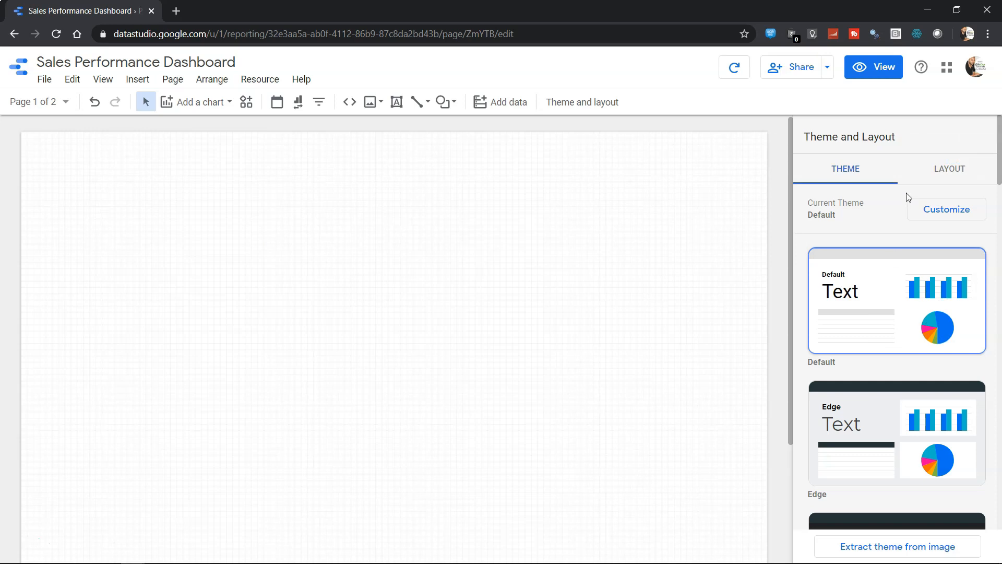
click(949, 175)
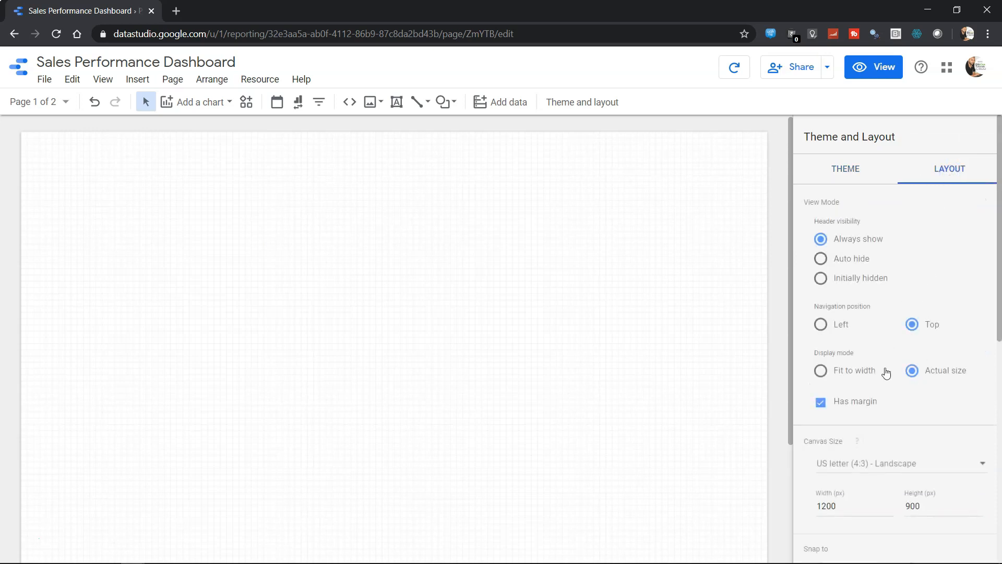
click(857, 173)
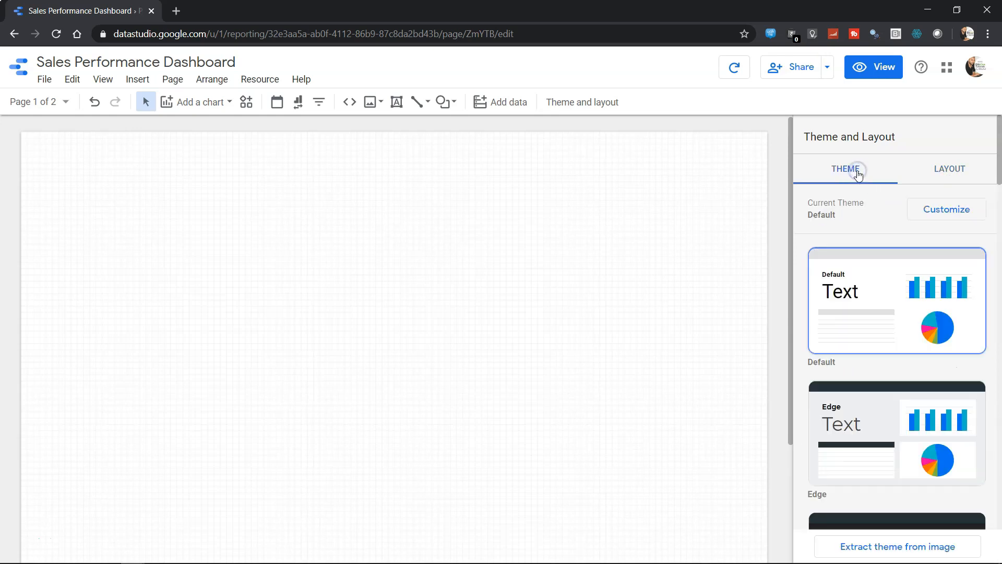
Browse the themes from Default through Ocean and apply the Ocean theme to the report
scroll(895, 311, down, 1)
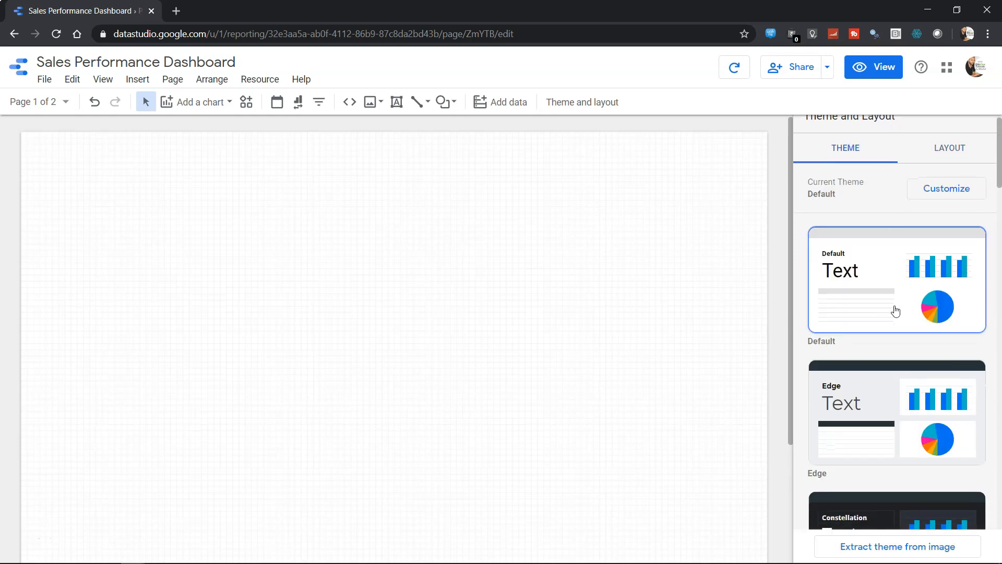
scroll(895, 311, down, 3)
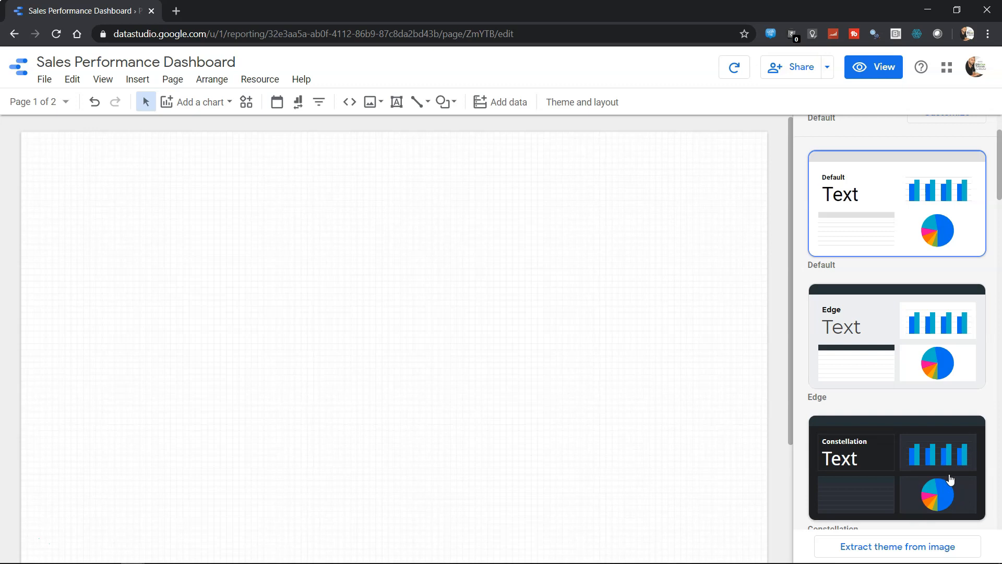
scroll(949, 479, down, 2)
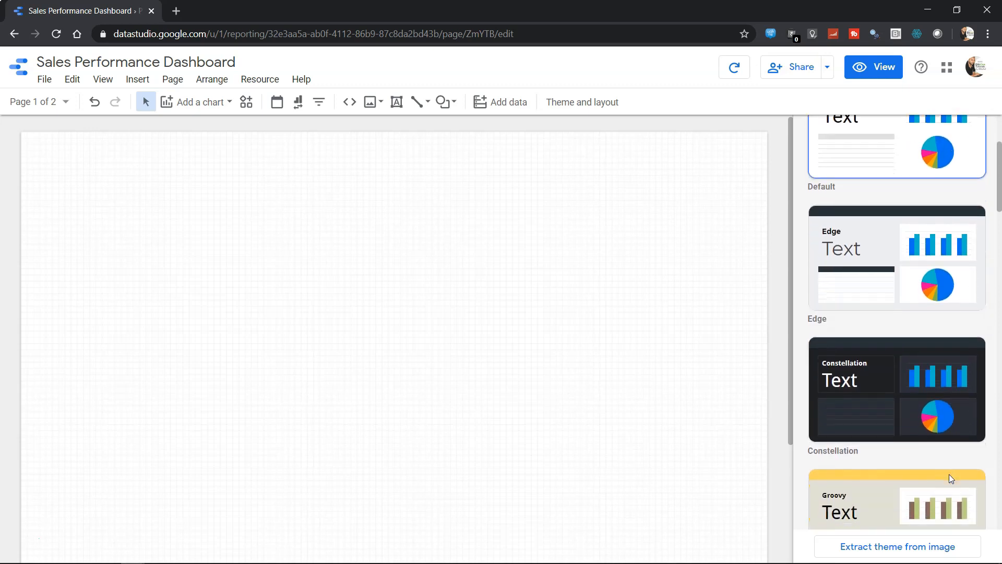
scroll(951, 478, down, 2)
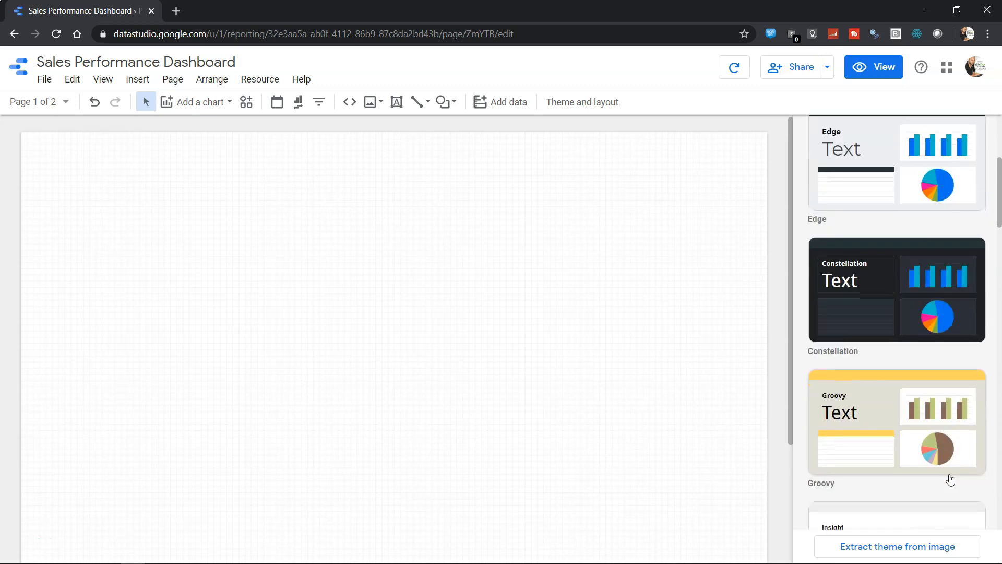
scroll(950, 480, down, 2)
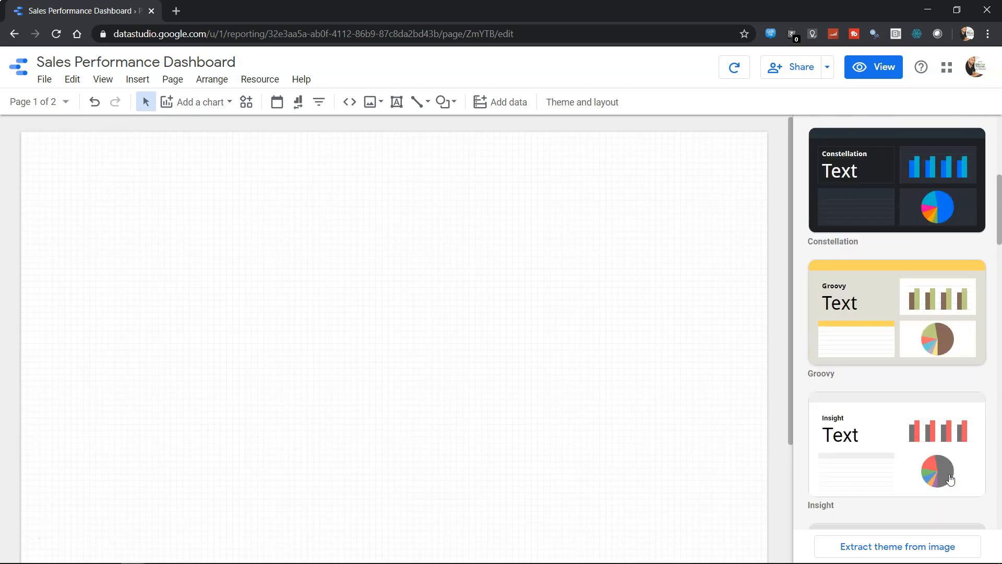
scroll(950, 479, down, 2)
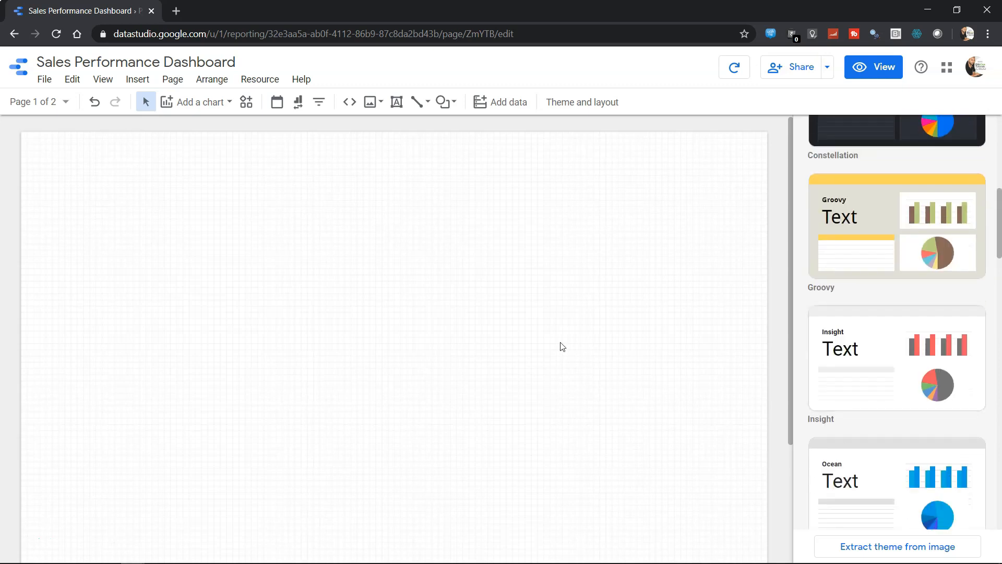
scroll(839, 386, down, 2)
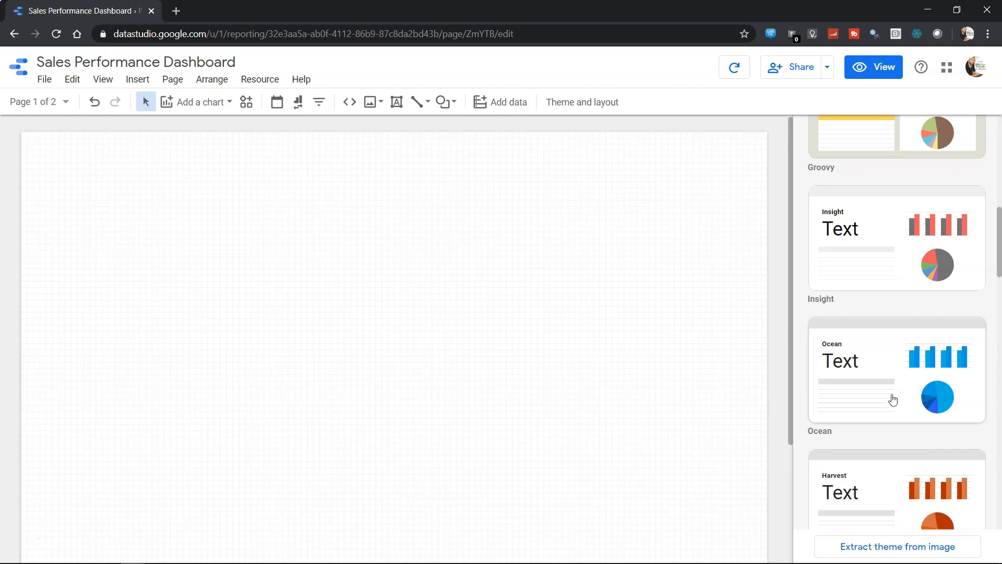
click(865, 372)
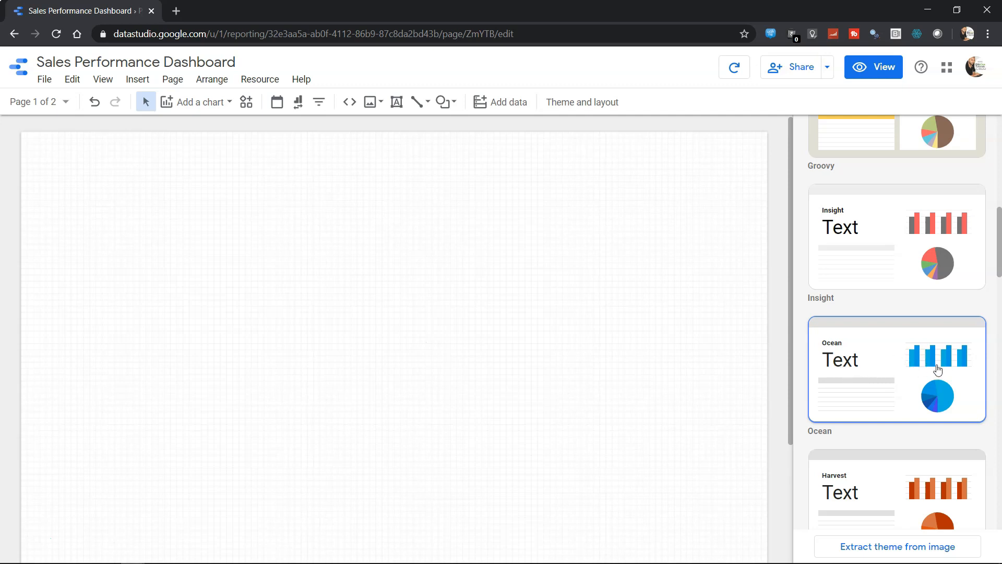
Try the Groovy theme on the report and replace it with the dark Constellation theme
scroll(942, 396, up, 2)
scroll(942, 395, up, 4)
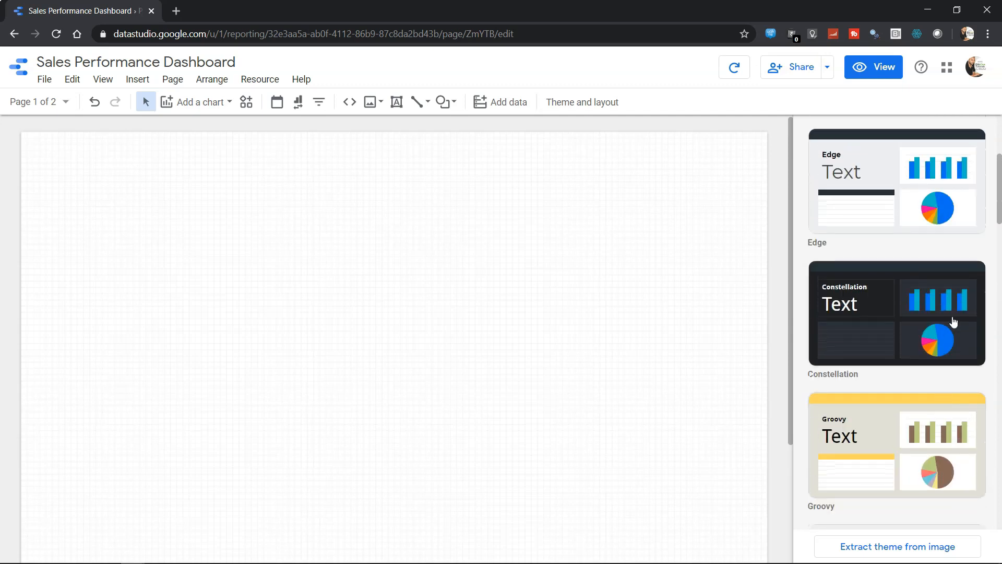
click(855, 435)
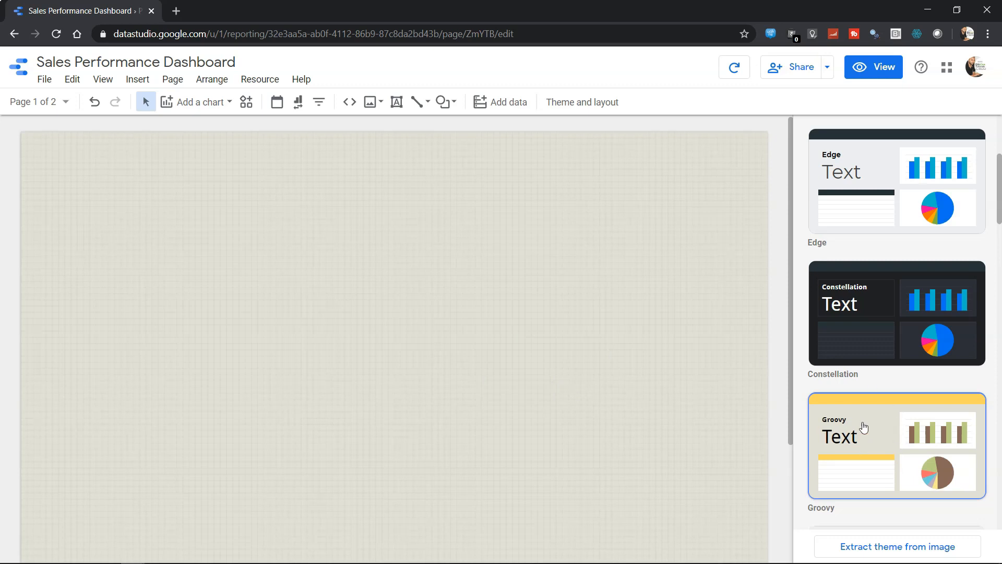
click(873, 319)
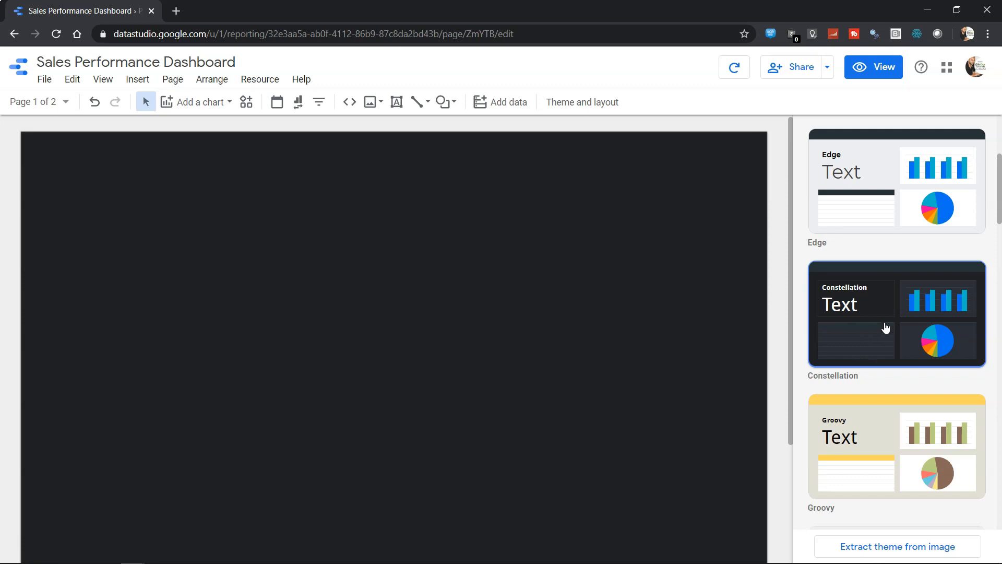
Browse the remaining report themes through Simple Dark and return toward the start of the gallery
scroll(885, 329, down, 5)
scroll(886, 328, down, 8)
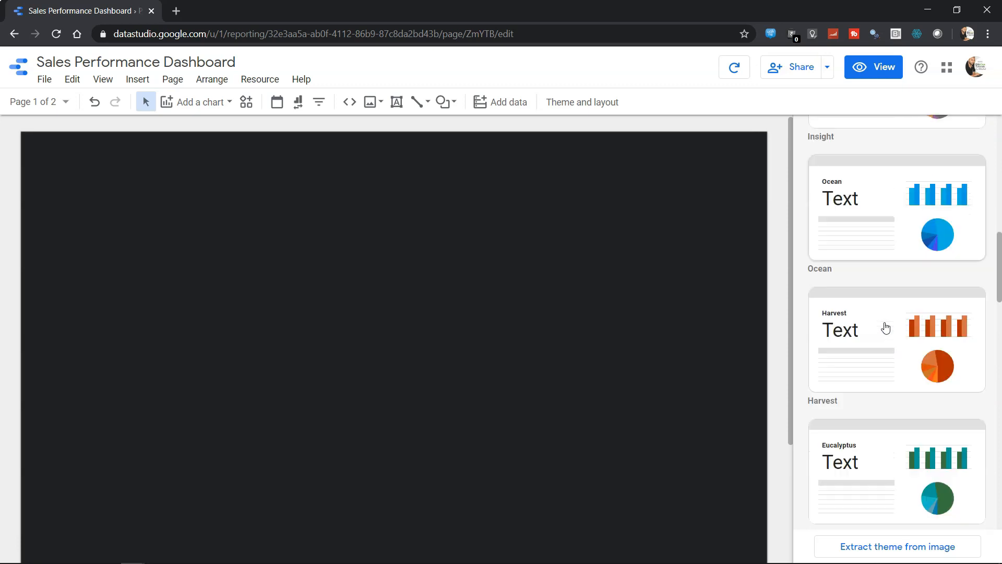
scroll(886, 327, down, 6)
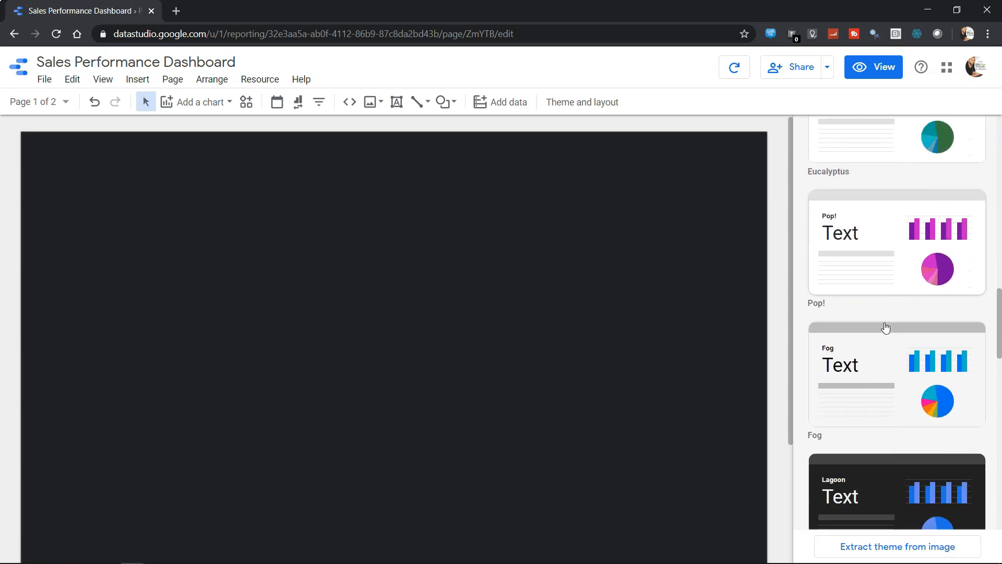
scroll(886, 327, down, 10)
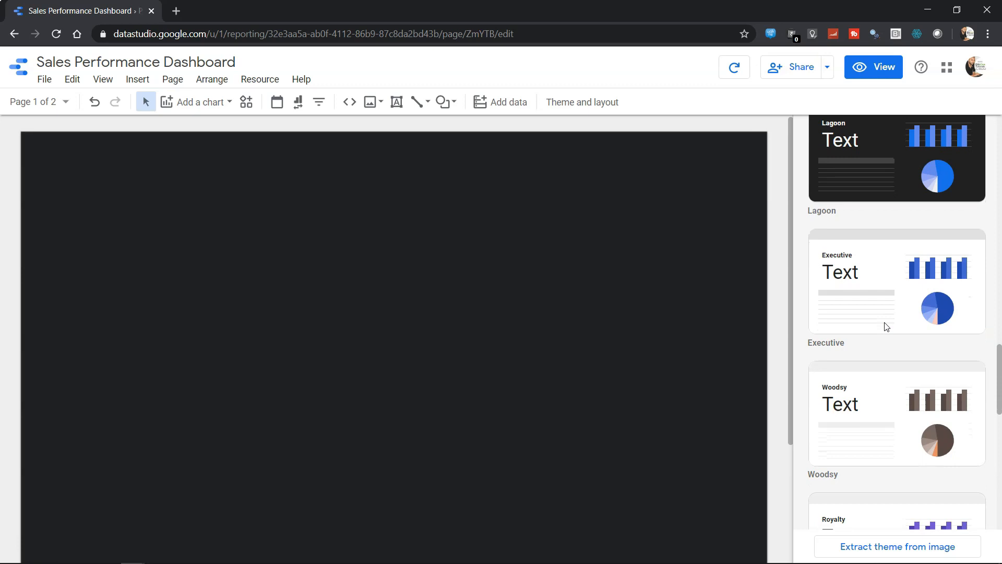
scroll(886, 328, down, 6)
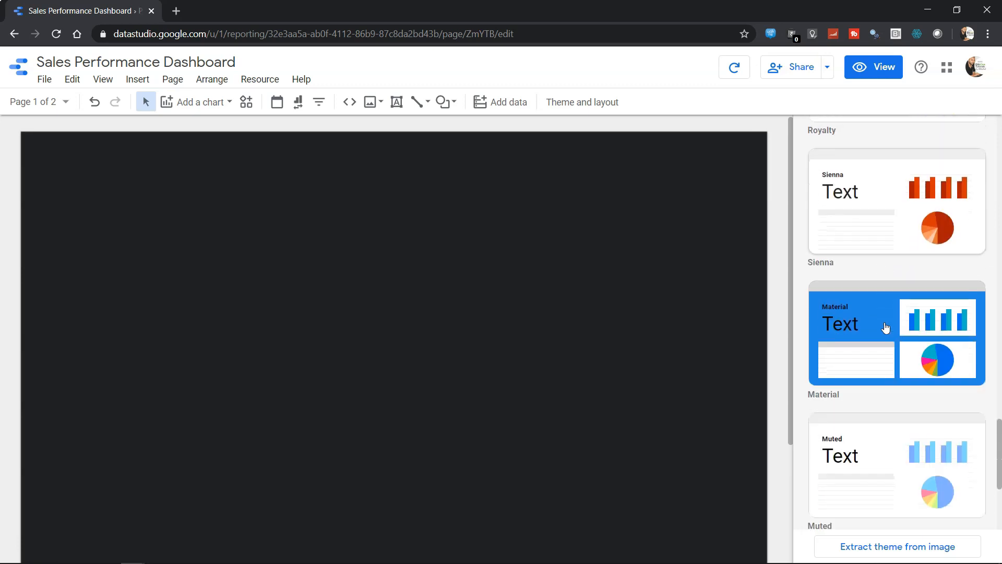
scroll(886, 328, down, 7)
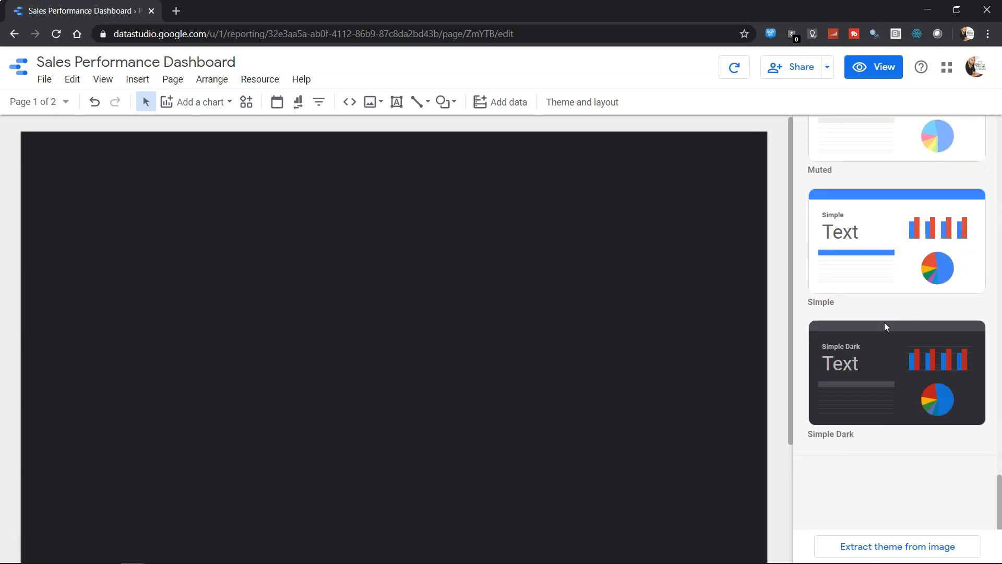
scroll(886, 328, up, 2)
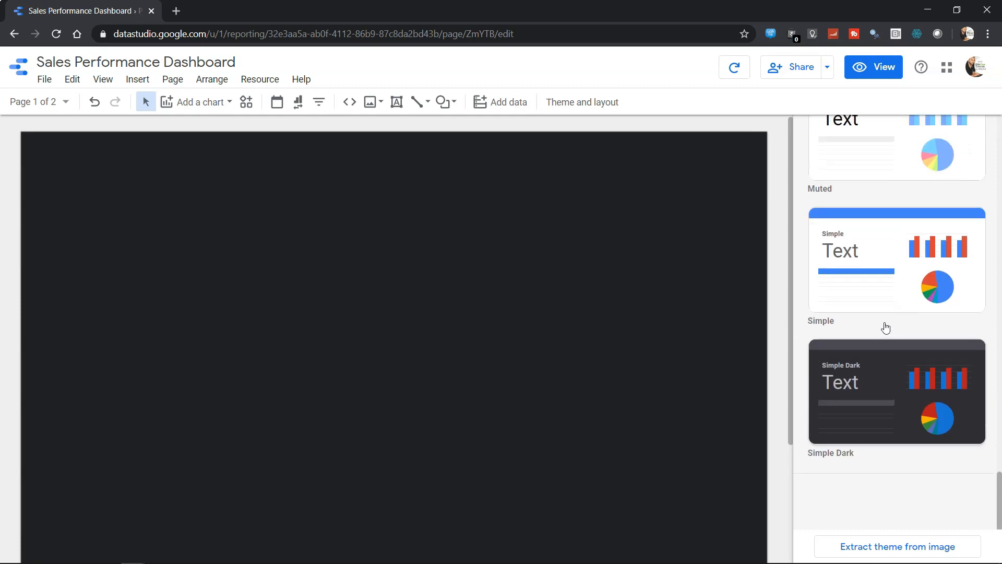
scroll(886, 327, down, 1)
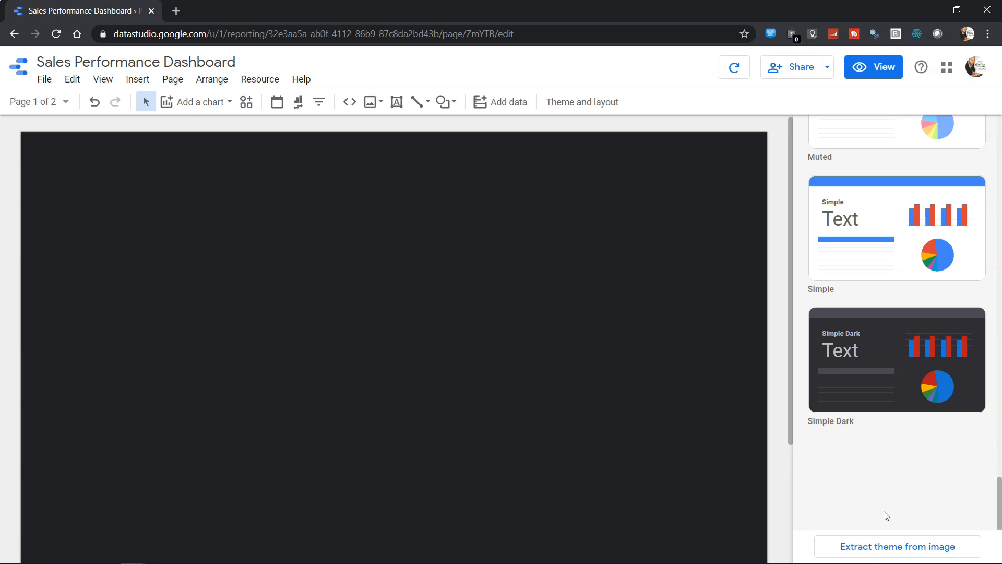
scroll(886, 515, up, 15)
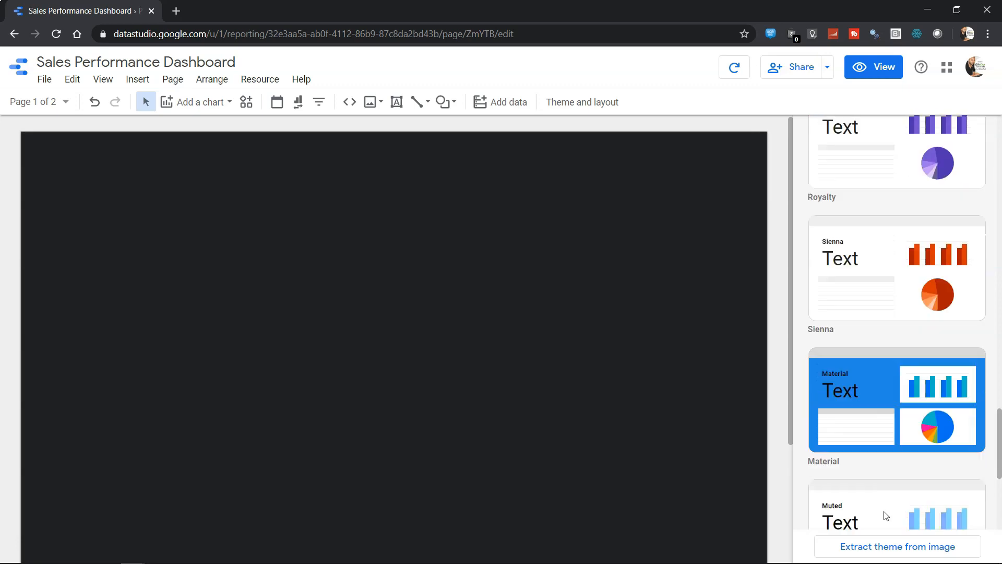
scroll(886, 515, up, 15)
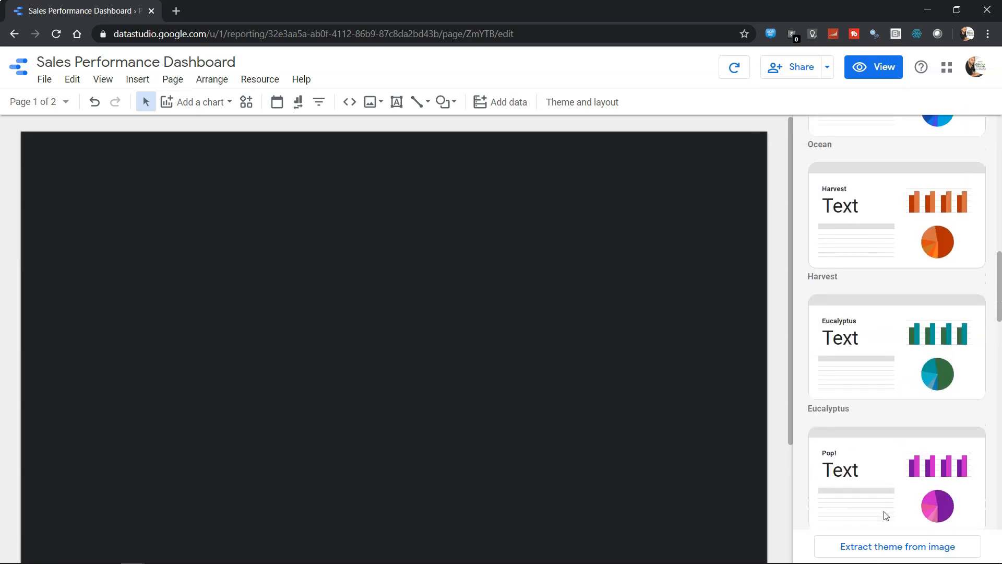
Replace the report's Constellation theme with the Groovy theme
scroll(885, 516, up, 2)
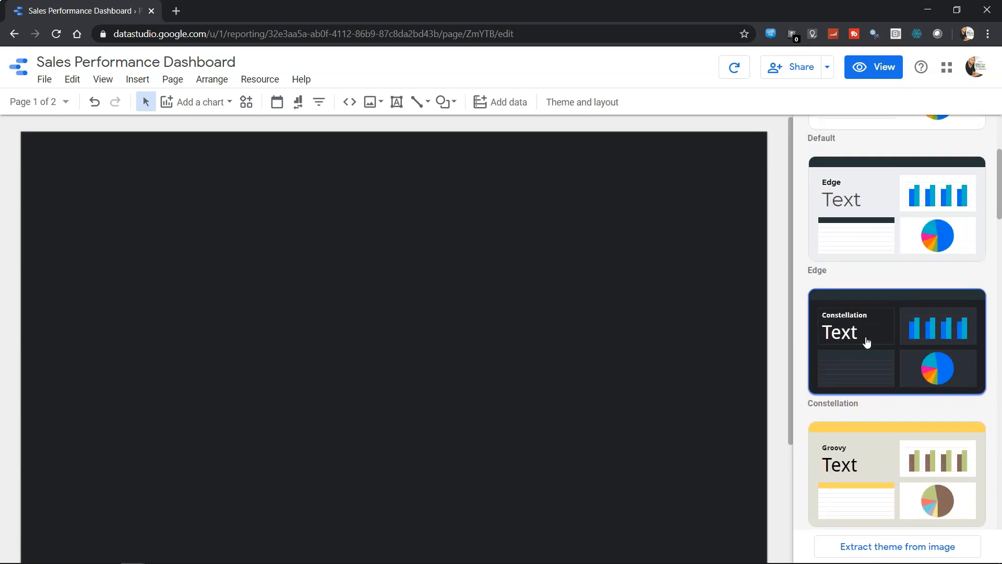
click(869, 458)
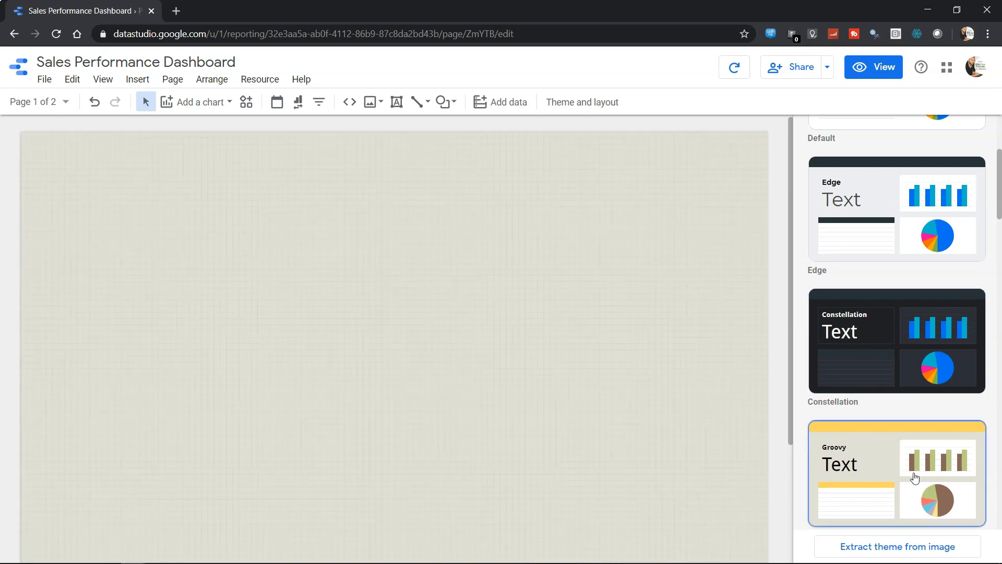
scroll(915, 477, up, 5)
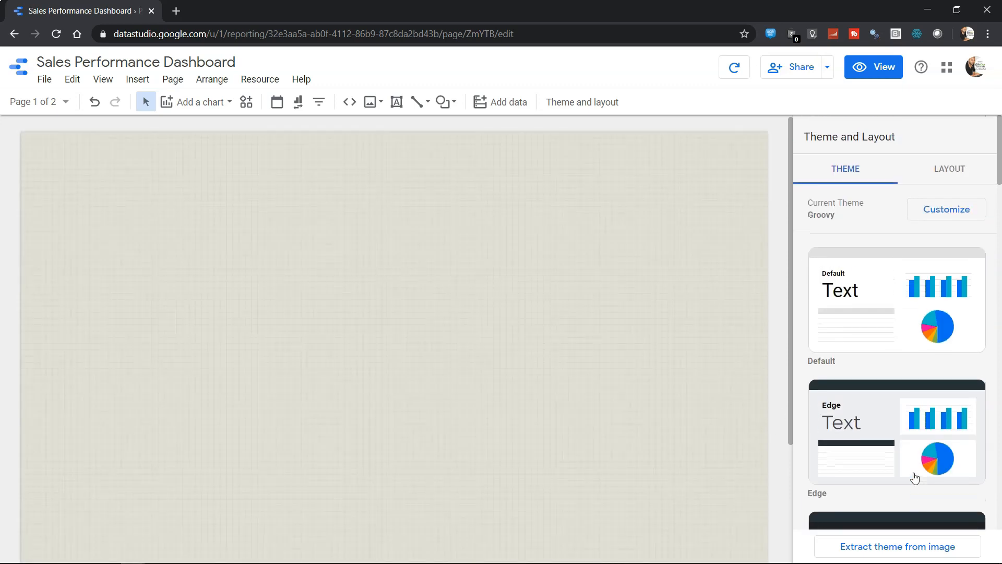
Open the Groovy theme's customization settings, look over the primary, accent, textbox and data styles, and close them
click(948, 214)
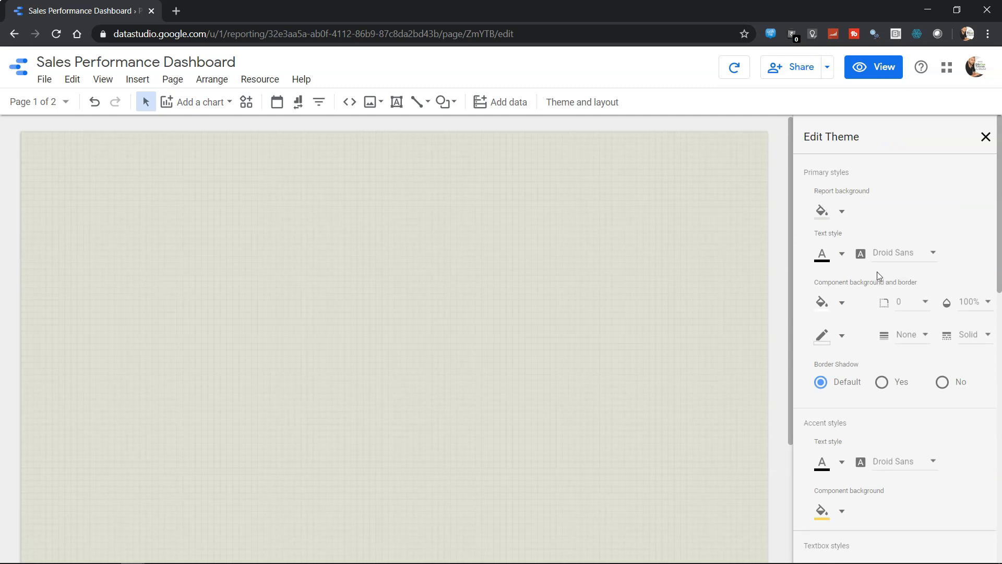
scroll(877, 275, down, 3)
scroll(877, 273, down, 2)
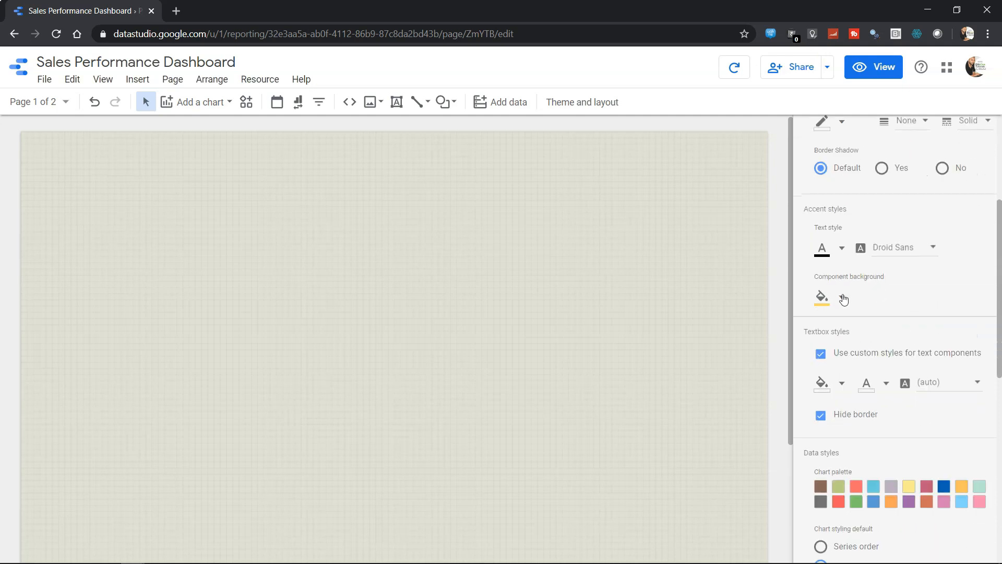
scroll(854, 313, down, 8)
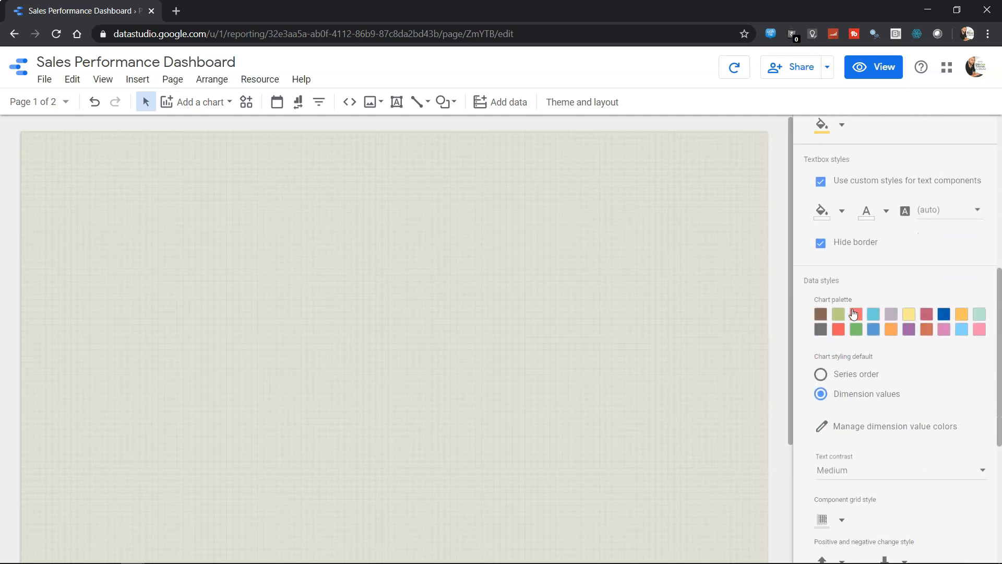
scroll(854, 312, up, 10)
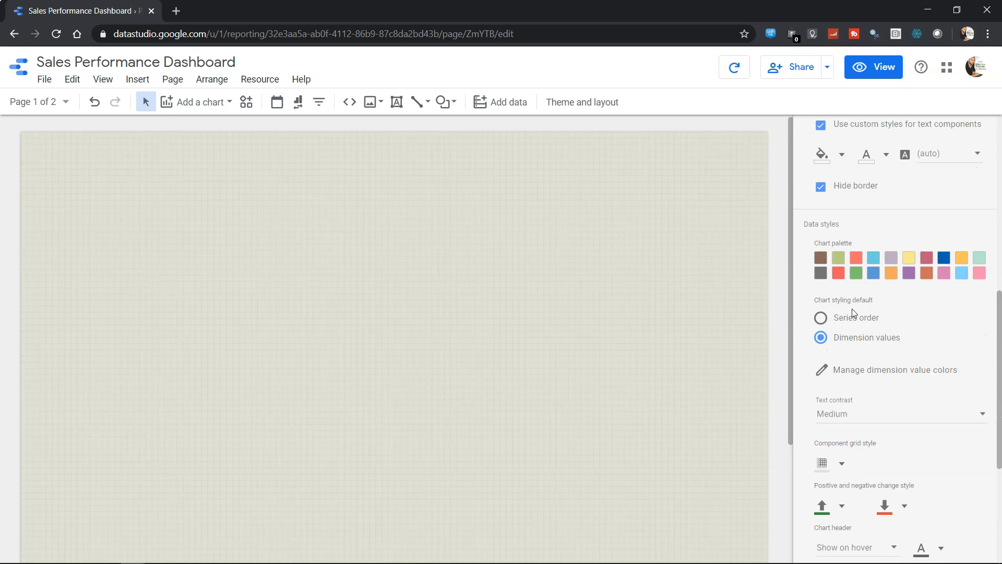
scroll(854, 313, up, 2)
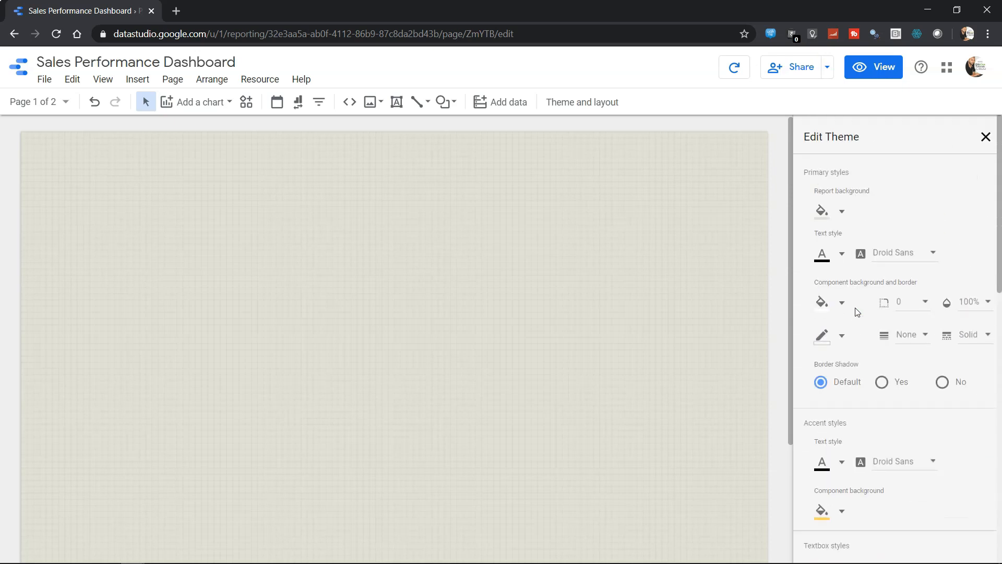
click(985, 137)
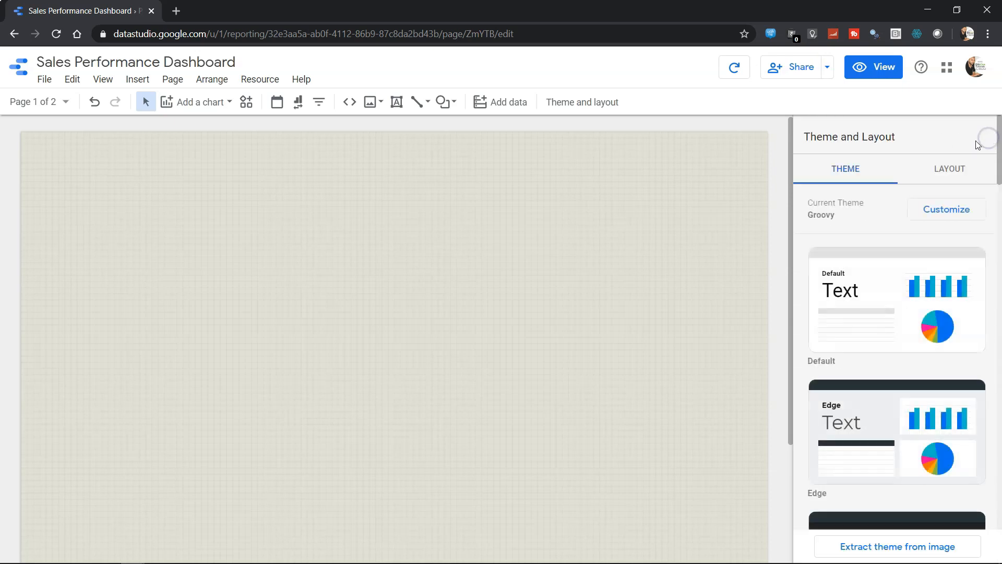
Look over the report's layout settings, from view mode and canvas size to grid and component position, and return to the themes
click(955, 171)
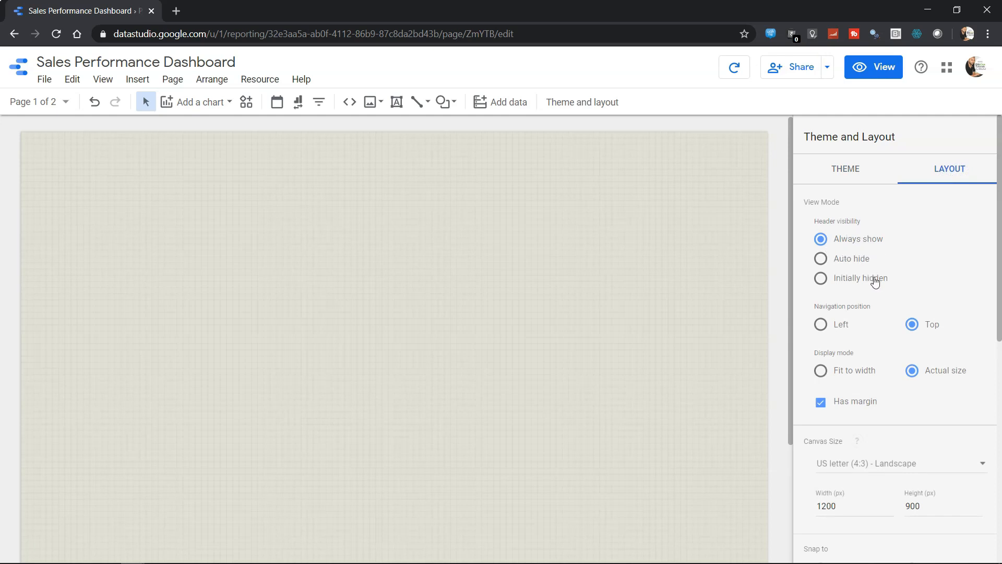
scroll(876, 274, down, 3)
scroll(861, 344, down, 1)
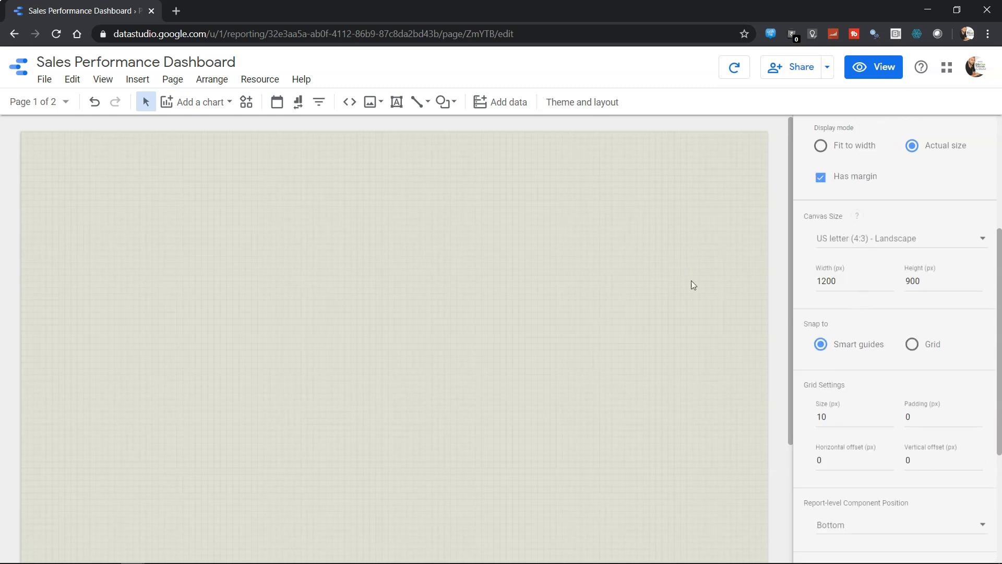
scroll(900, 439, down, 3)
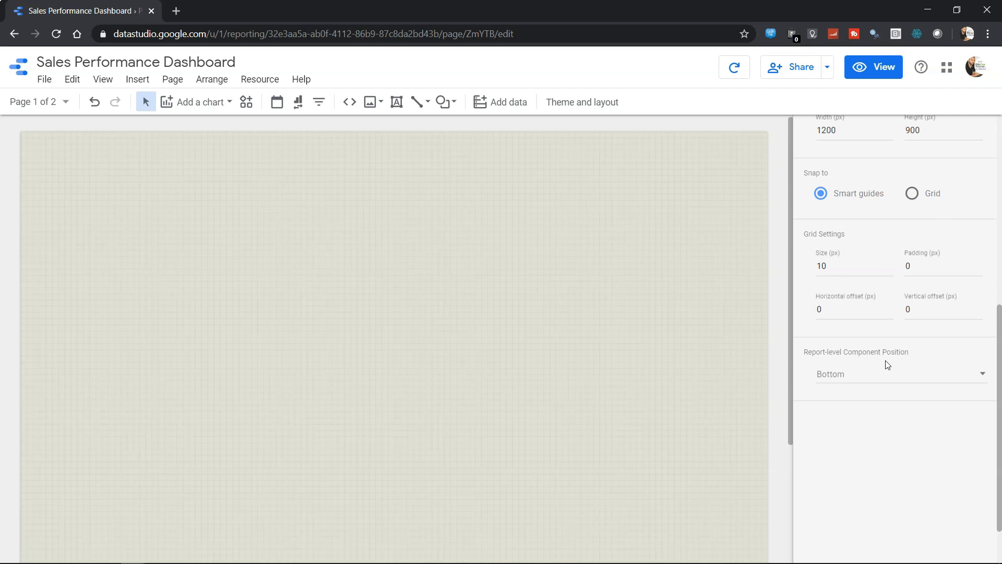
scroll(886, 364, up, 5)
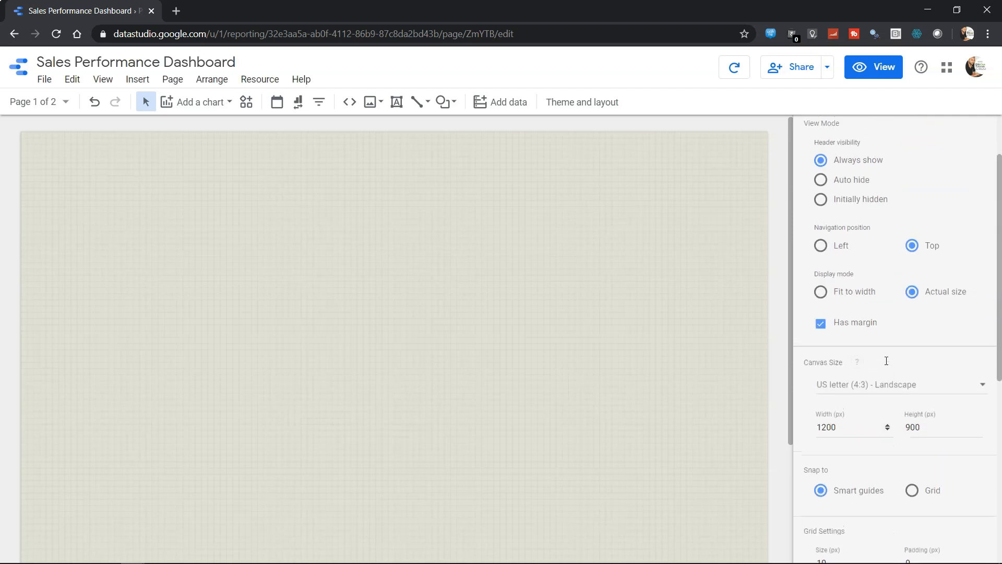
scroll(885, 360, up, 2)
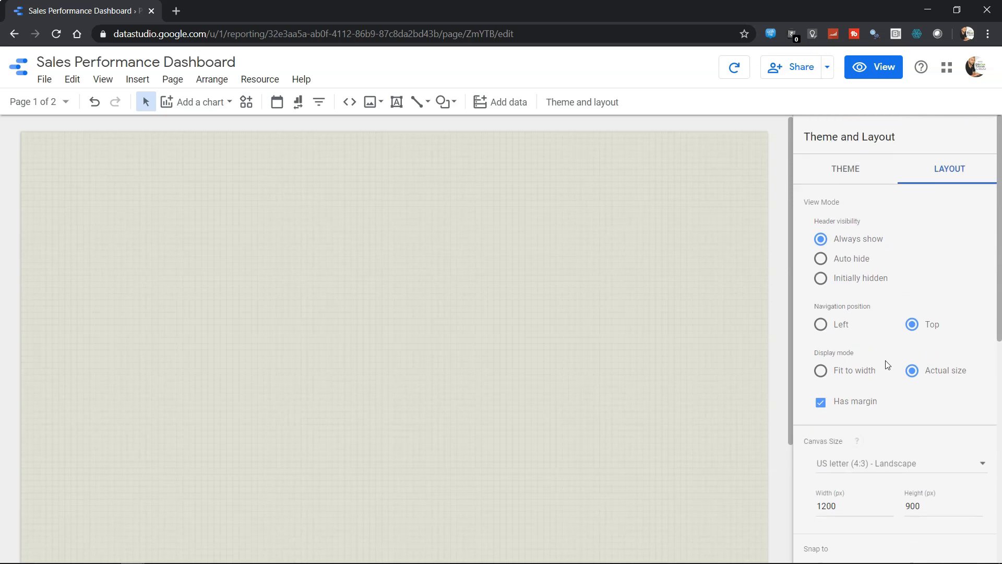
click(852, 177)
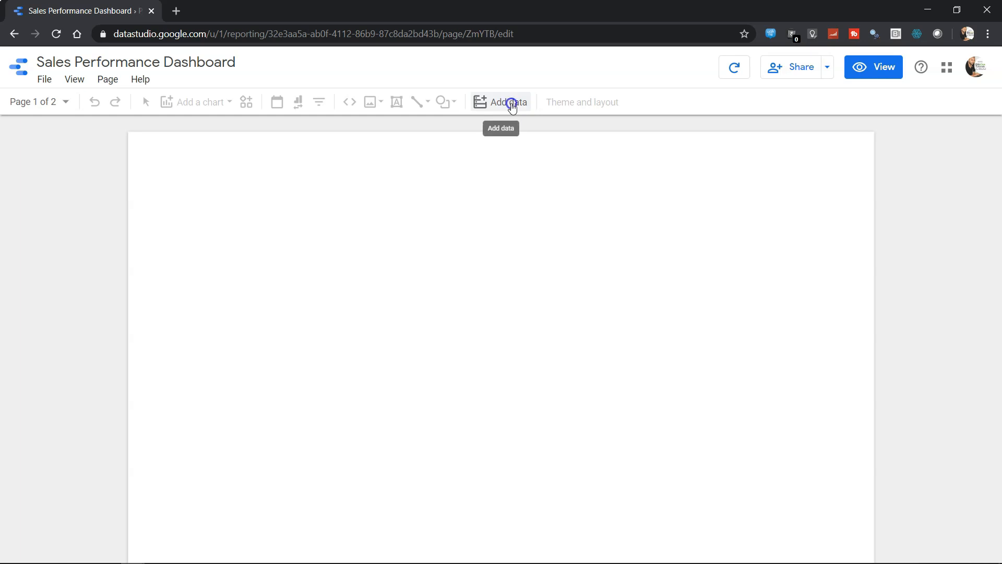
Add the Orders worksheet of the Sample - Superstore Sales spreadsheet as Google Sheets data and delete the automatically placed table
click(512, 106)
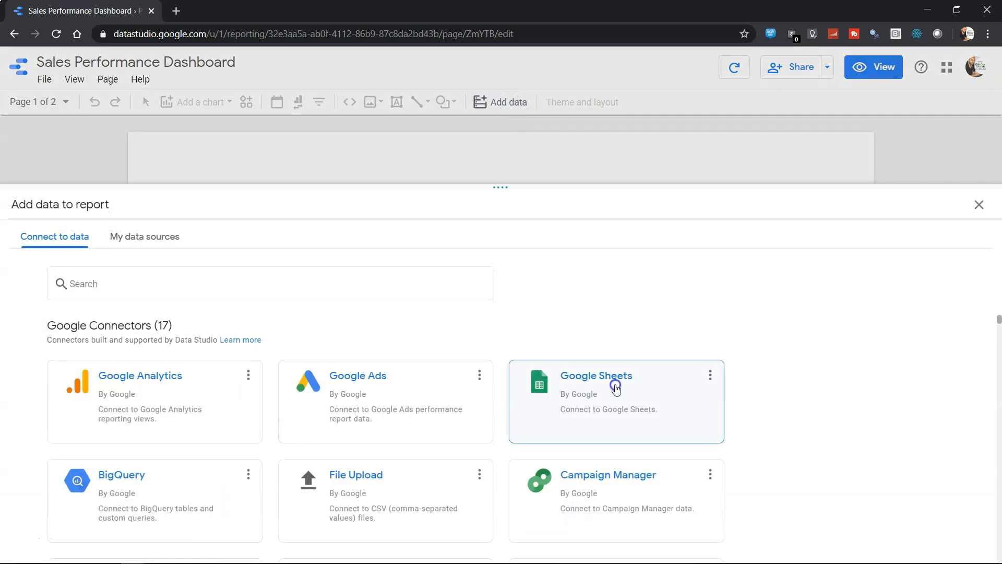
click(616, 384)
click(234, 344)
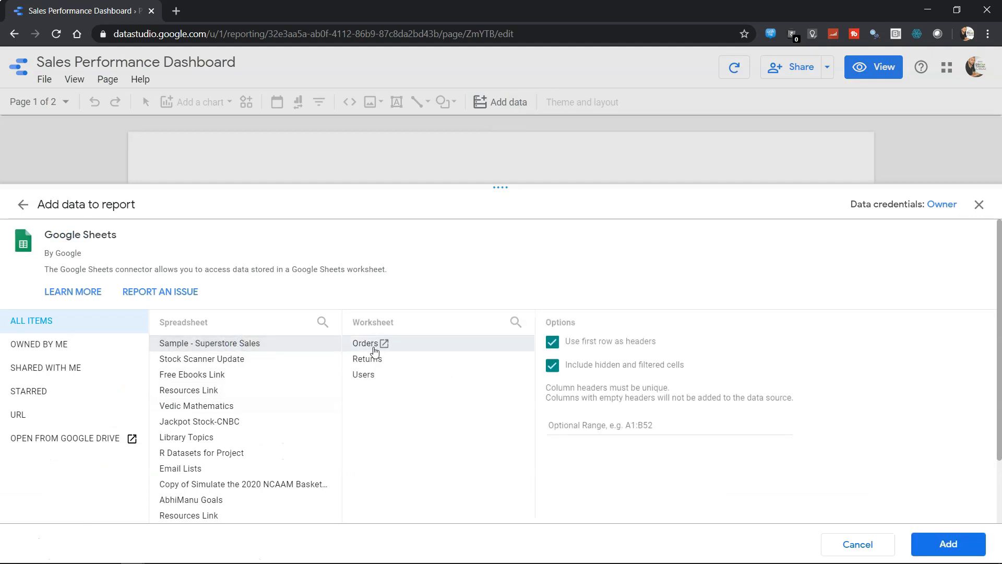
click(393, 344)
click(946, 542)
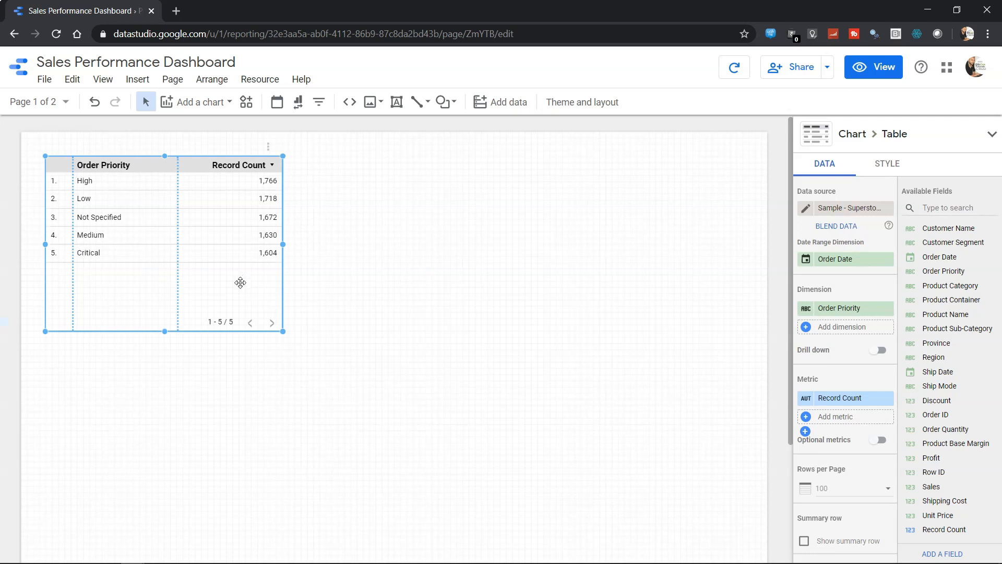
key(Delete)
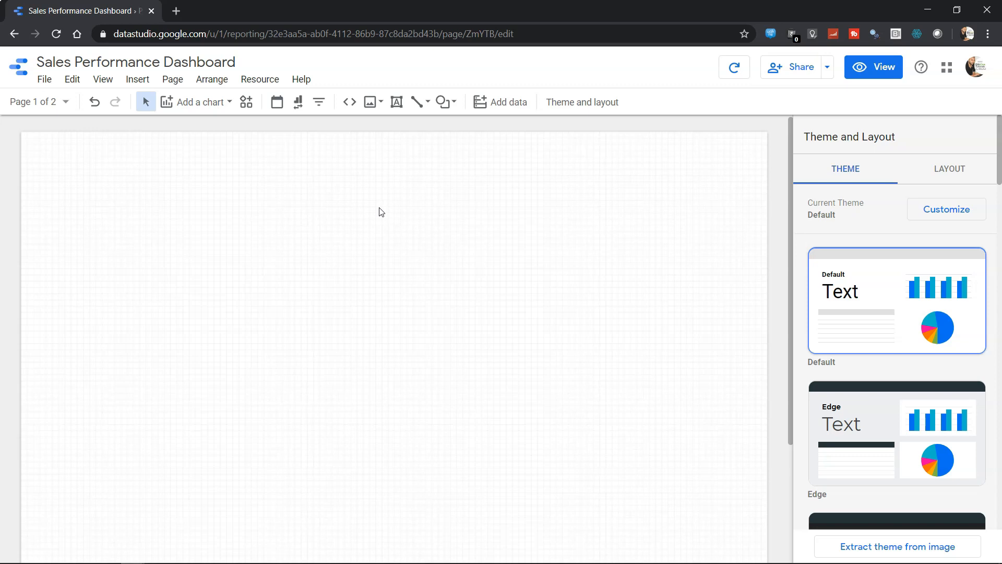
Add a text box from the page's upper-left corner to past mid-width, reading "Sales Performance Dashboard"
click(397, 107)
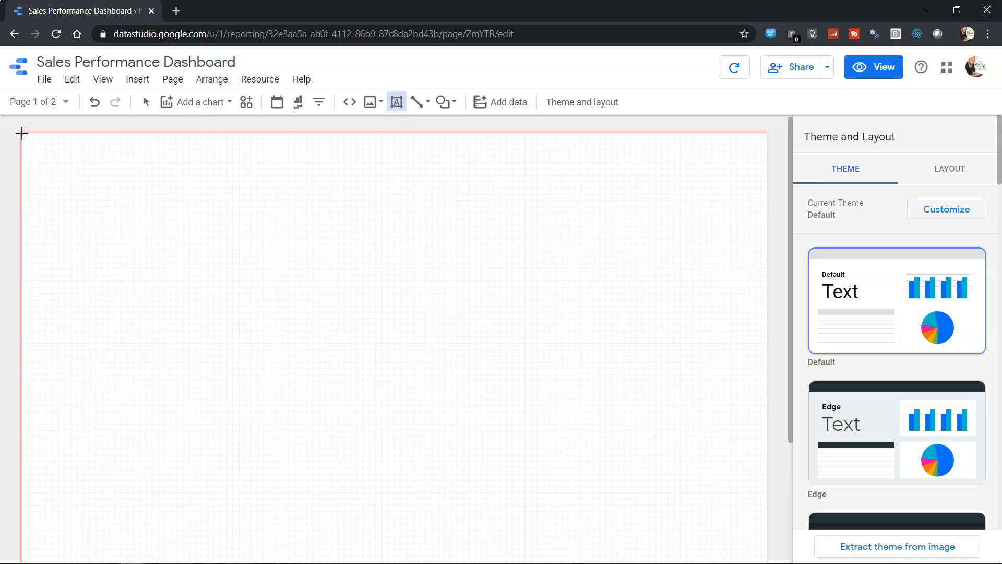
drag(22, 134, 473, 178)
text(S)
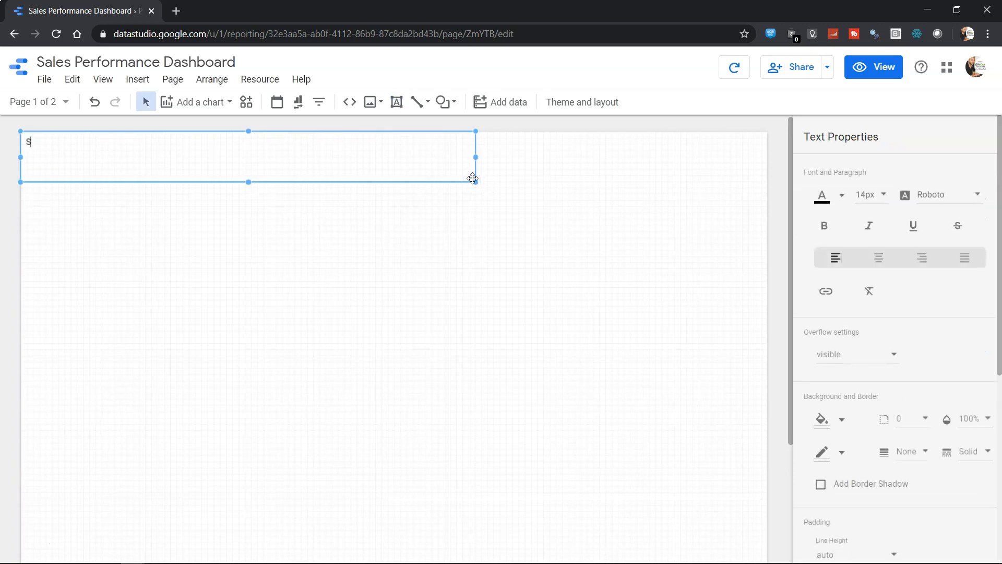
text(ales Performance Dashboard)
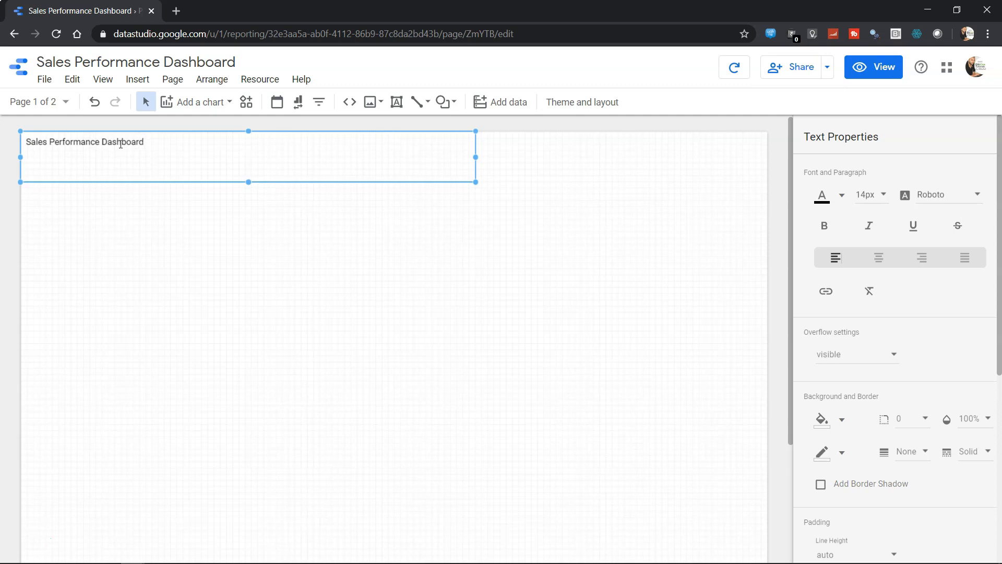
Set the font size of the whole dashboard title to 48px
key(ctrl+a)
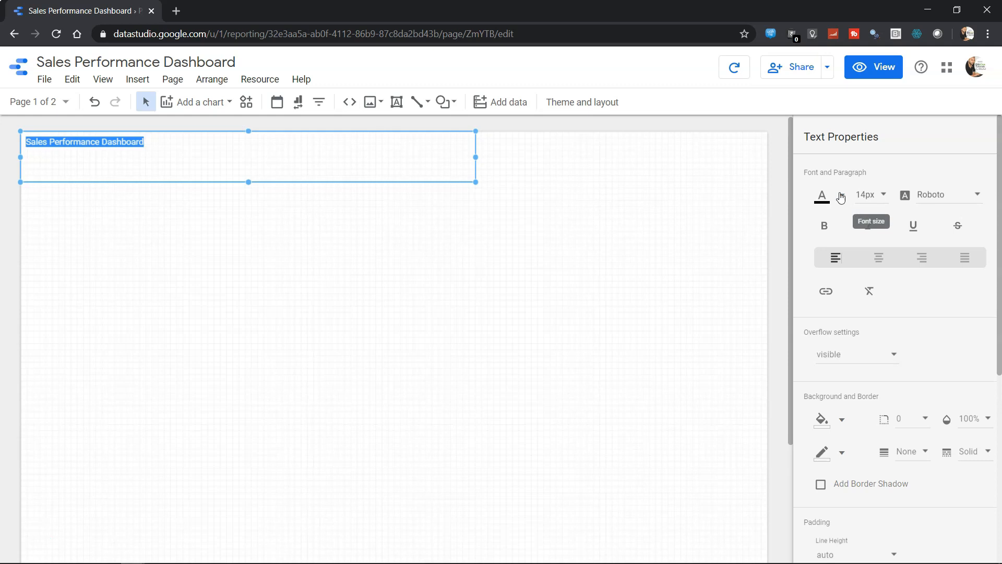
click(881, 196)
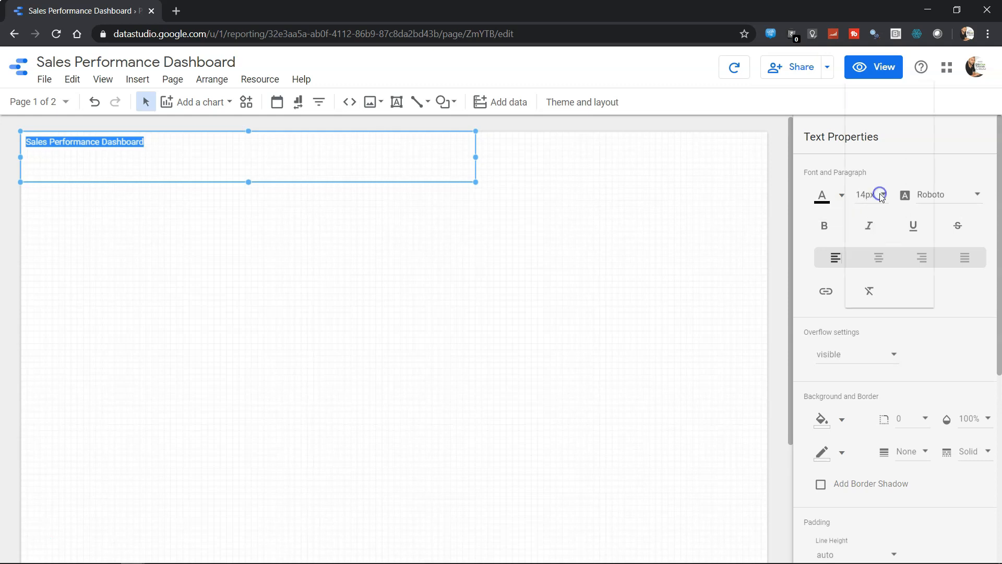
scroll(881, 198, down, 3)
scroll(880, 199, down, 4)
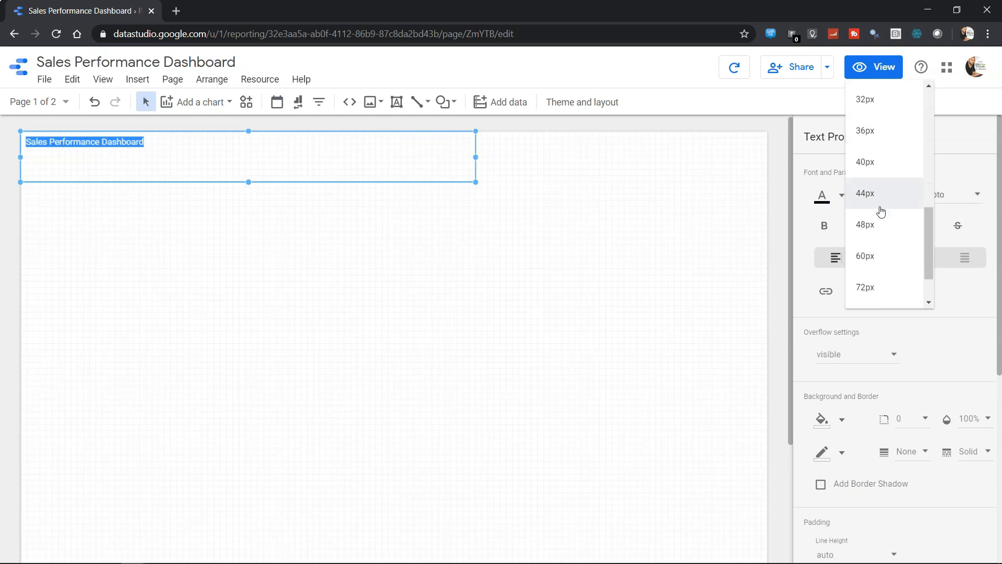
click(878, 225)
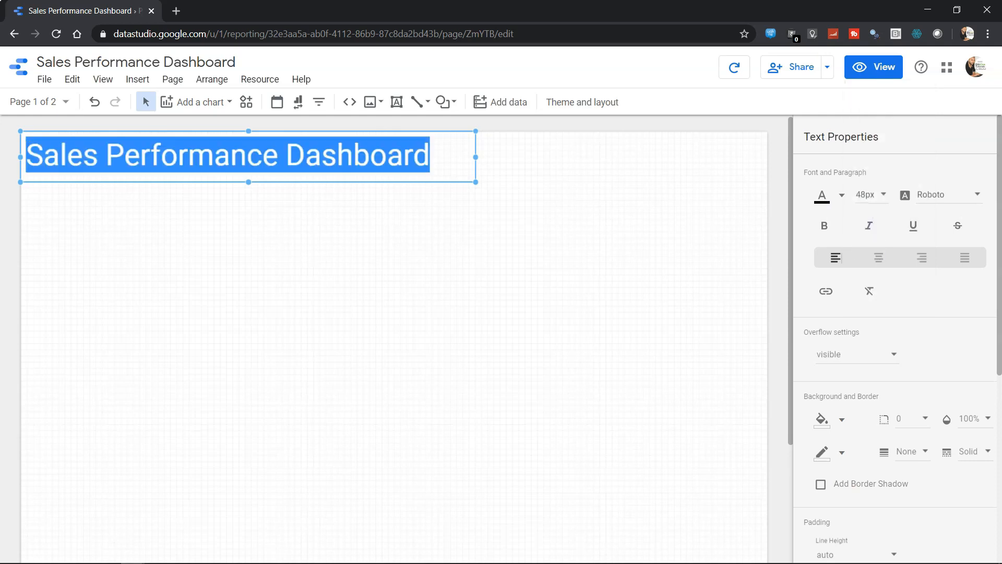
Set the text color of the dashboard title to dark blue
click(842, 196)
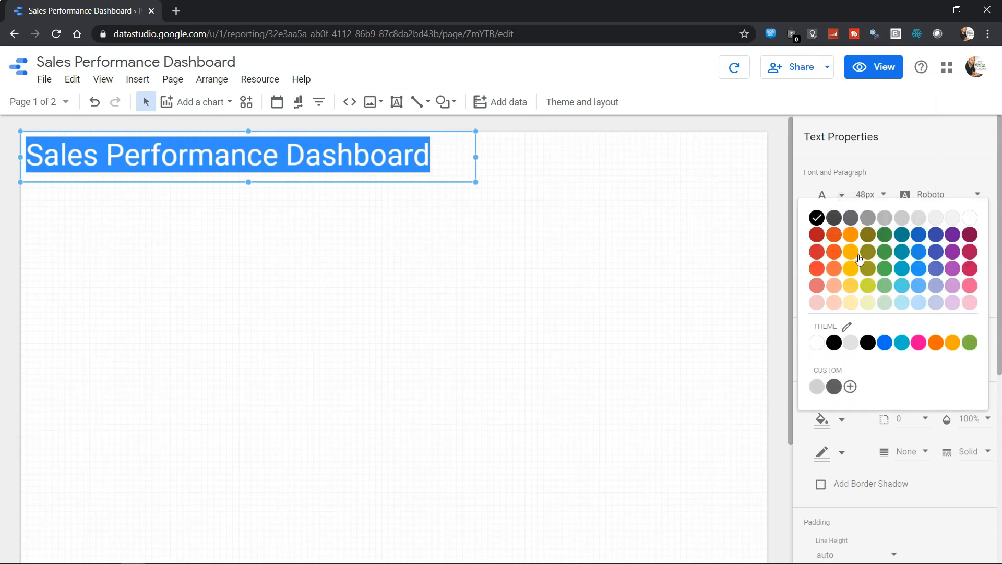
click(918, 235)
click(461, 264)
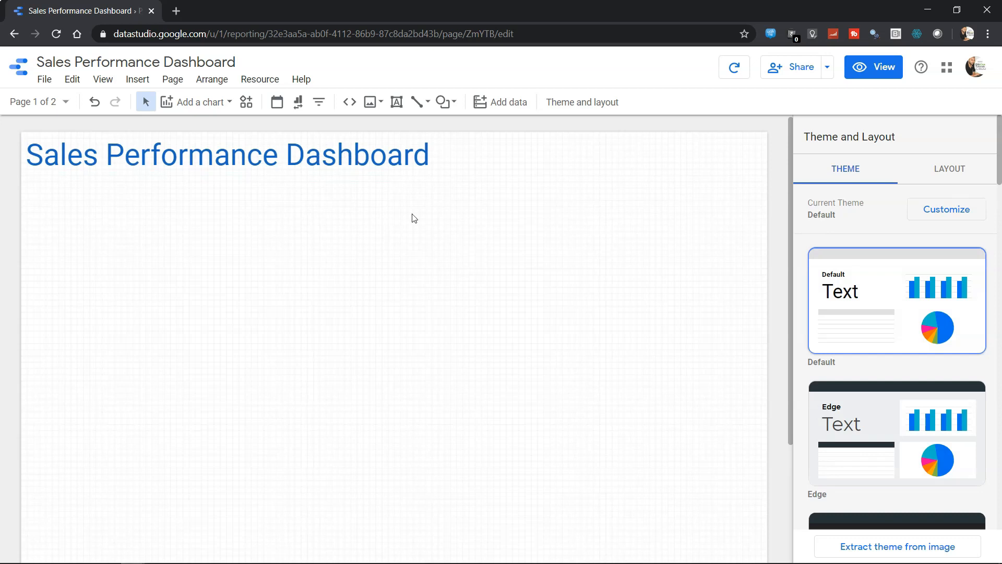
Set the text color of the dashboard title to red
click(380, 158)
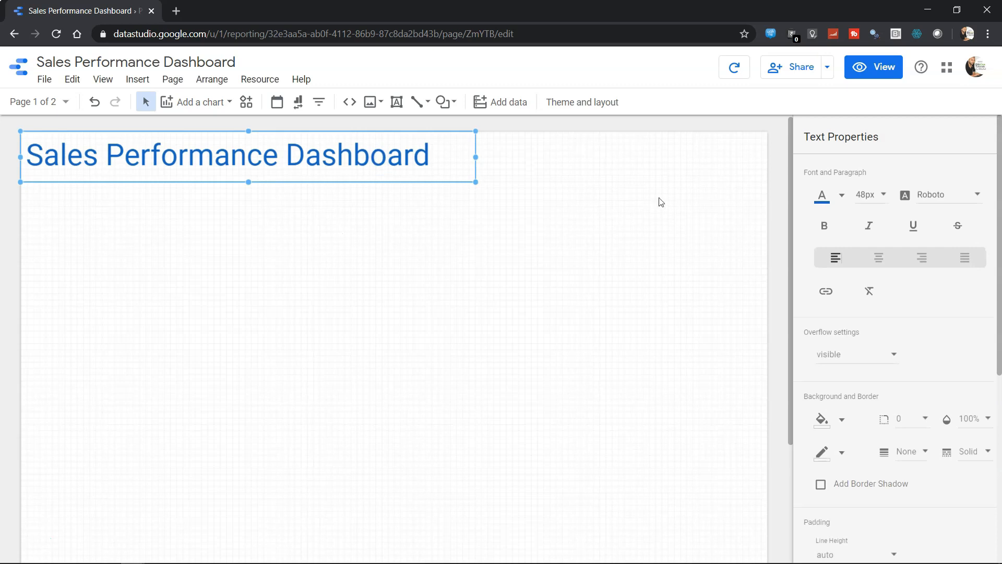
click(841, 197)
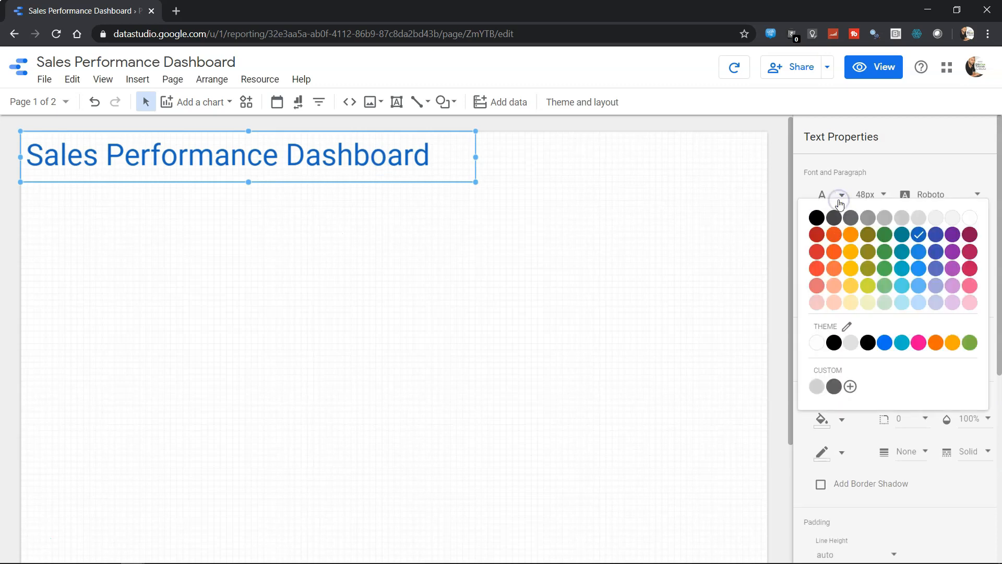
click(817, 252)
click(405, 222)
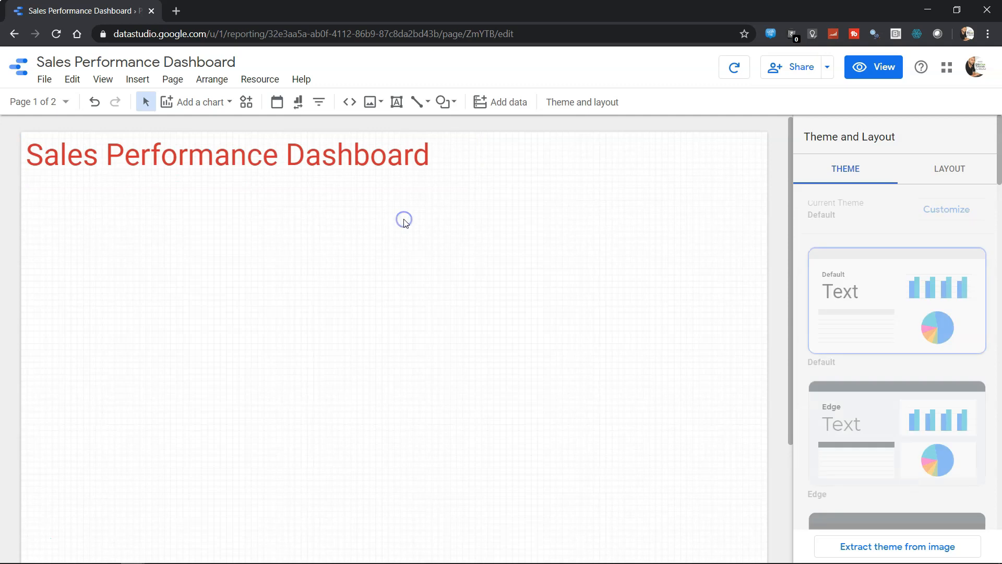
Look through the available fonts and the title's other text properties, including overflow, background, border and padding settings
click(406, 170)
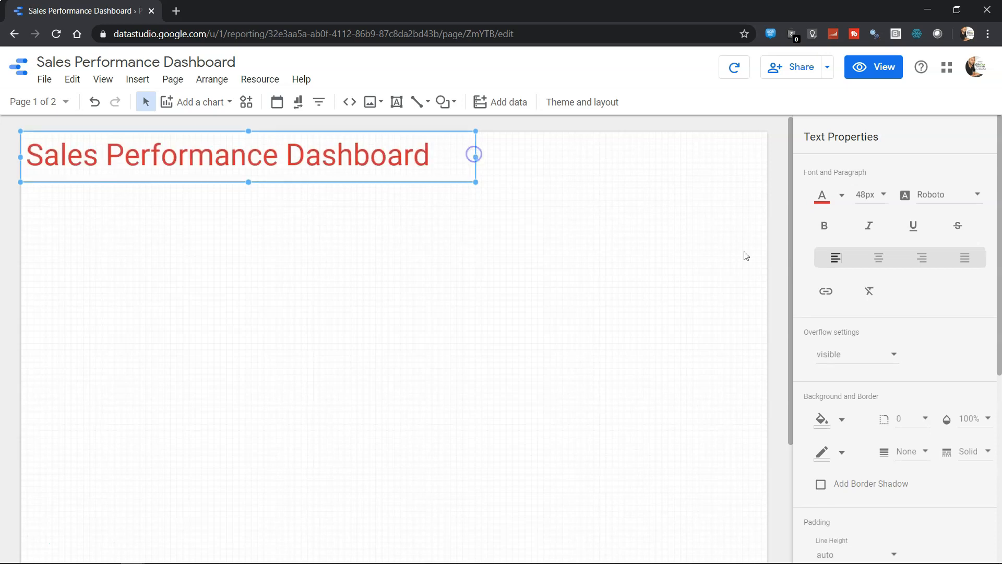
click(953, 201)
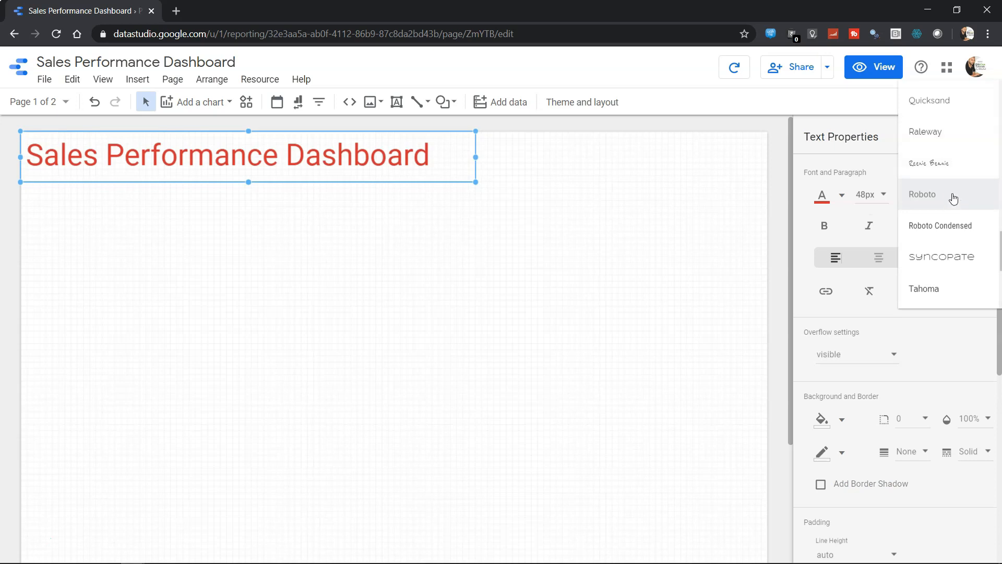
scroll(954, 198, down, 3)
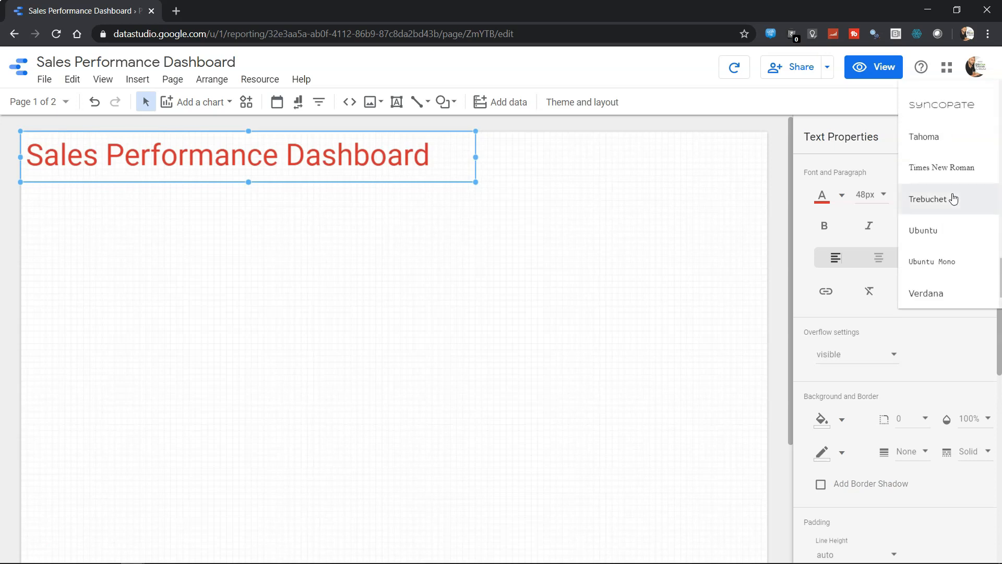
scroll(954, 198, up, 7)
scroll(953, 198, up, 10)
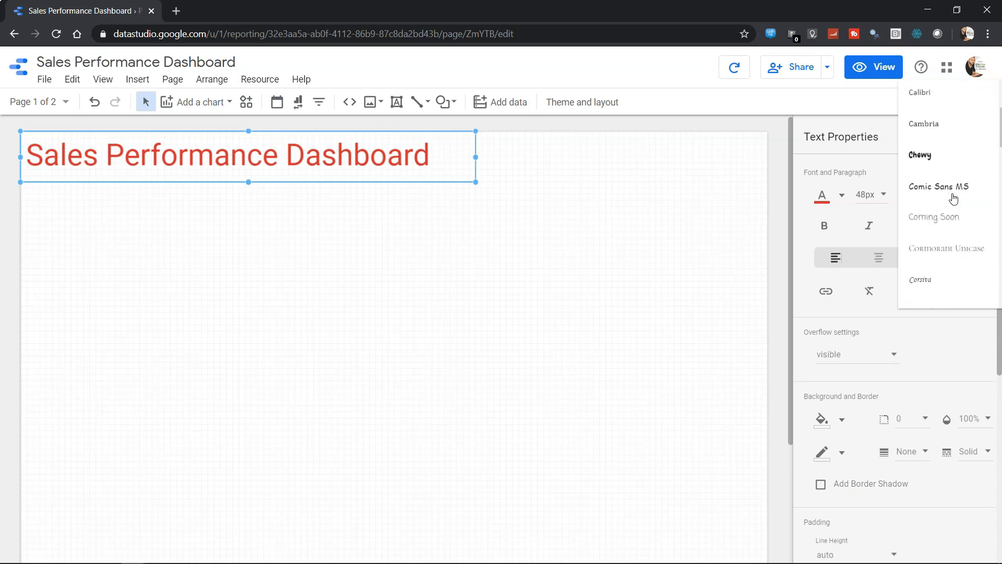
key(Escape)
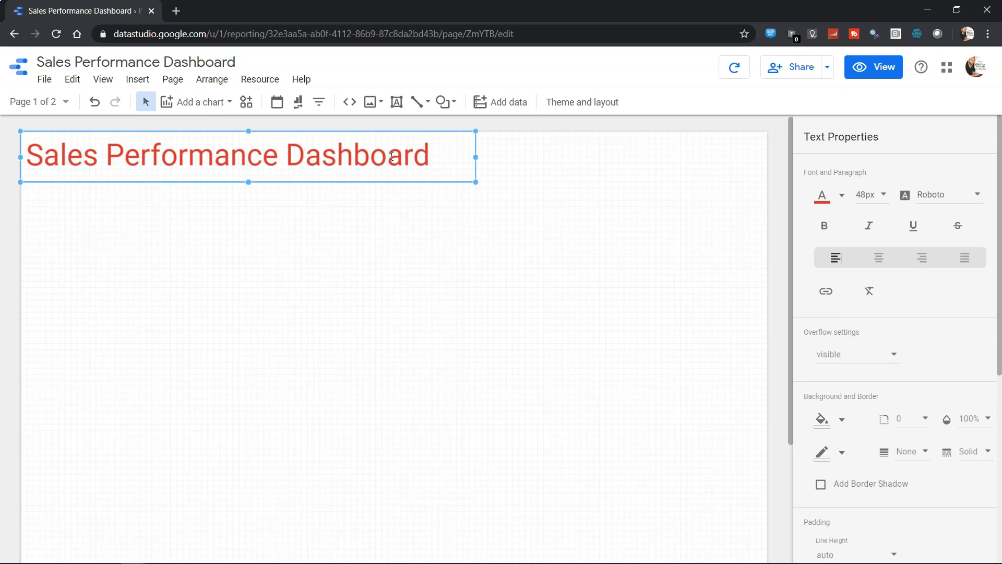
drag(392, 156, 415, 166)
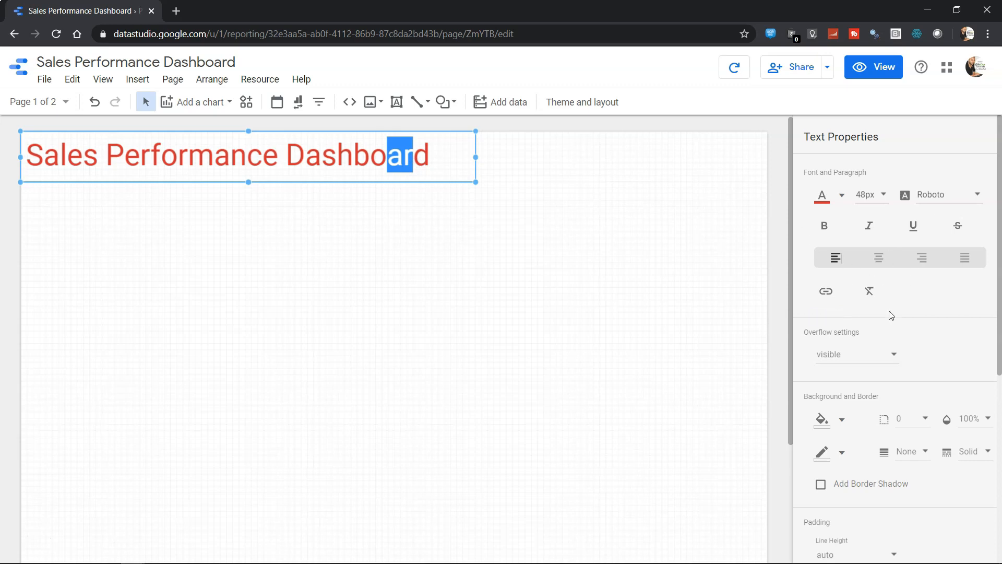
scroll(891, 316, down, 3)
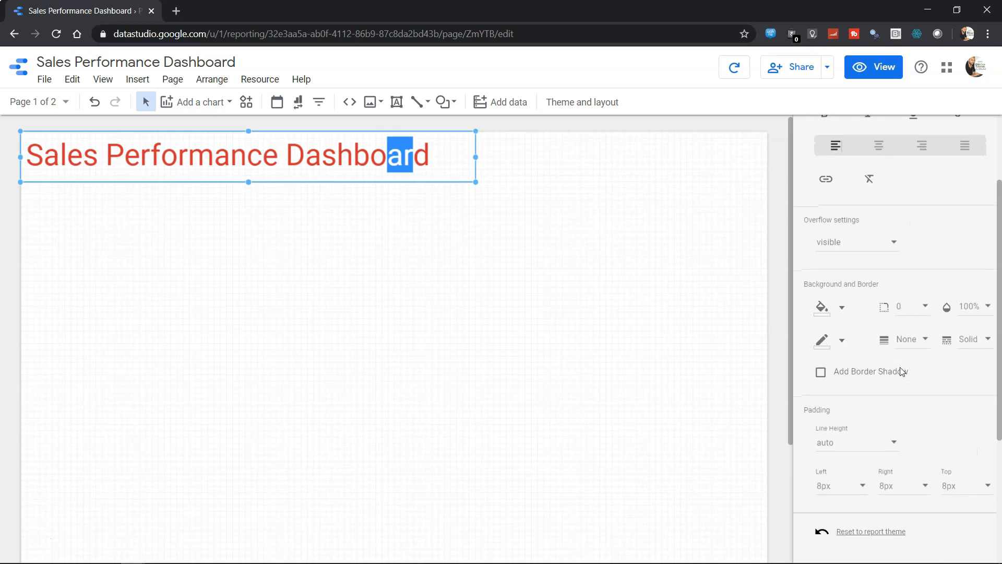
scroll(891, 316, down, 2)
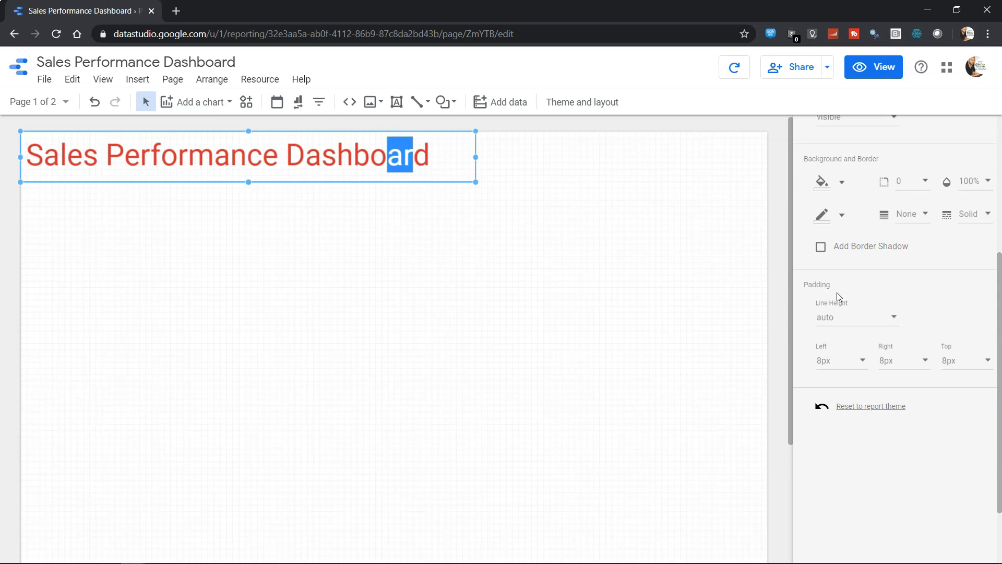
scroll(837, 293, up, 2)
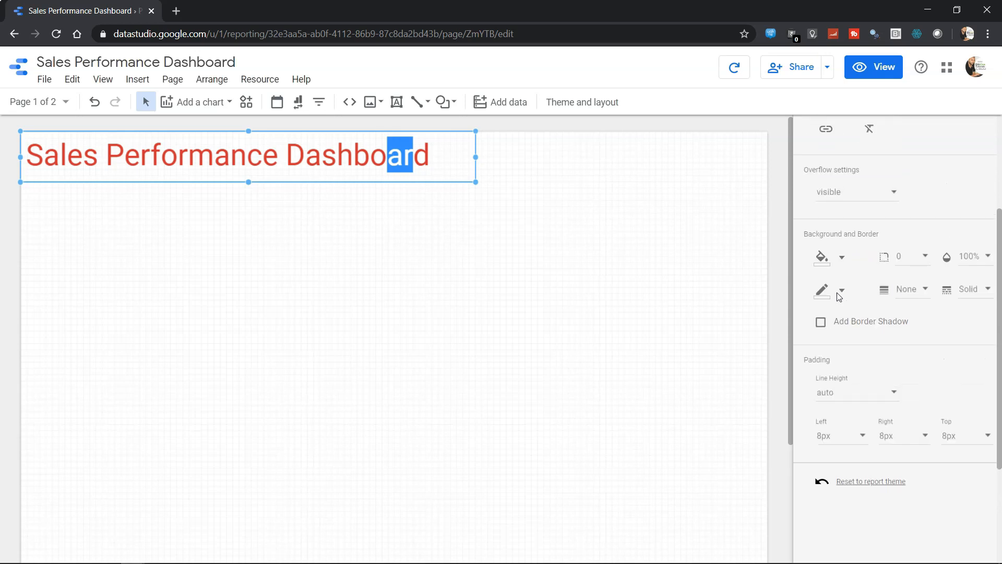
scroll(838, 296, up, 3)
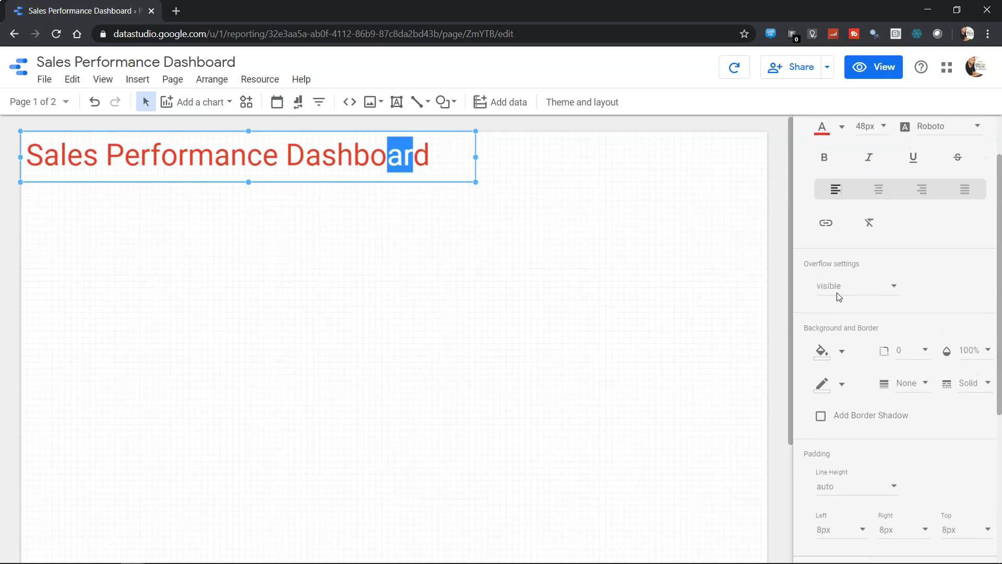
scroll(839, 296, up, 2)
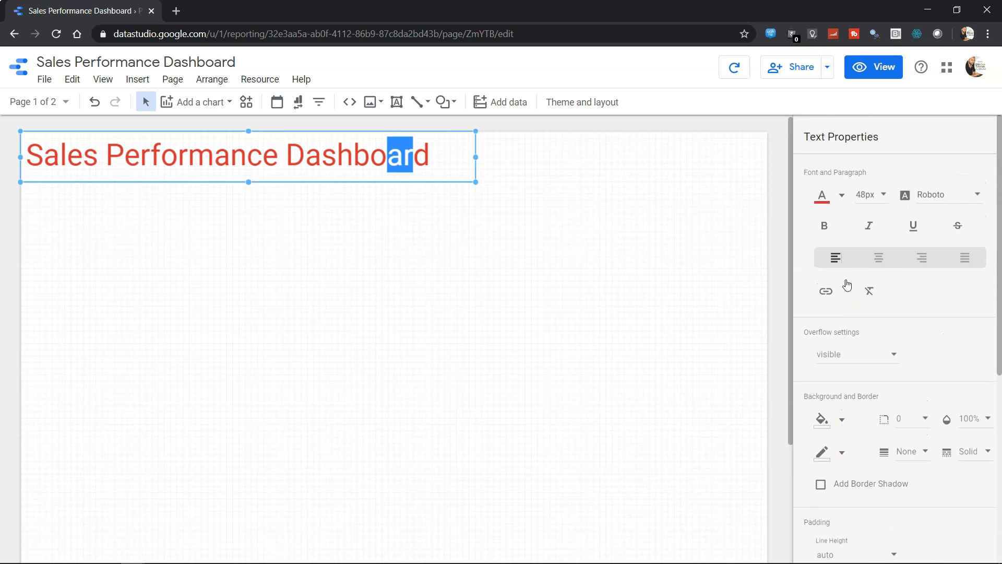
click(532, 274)
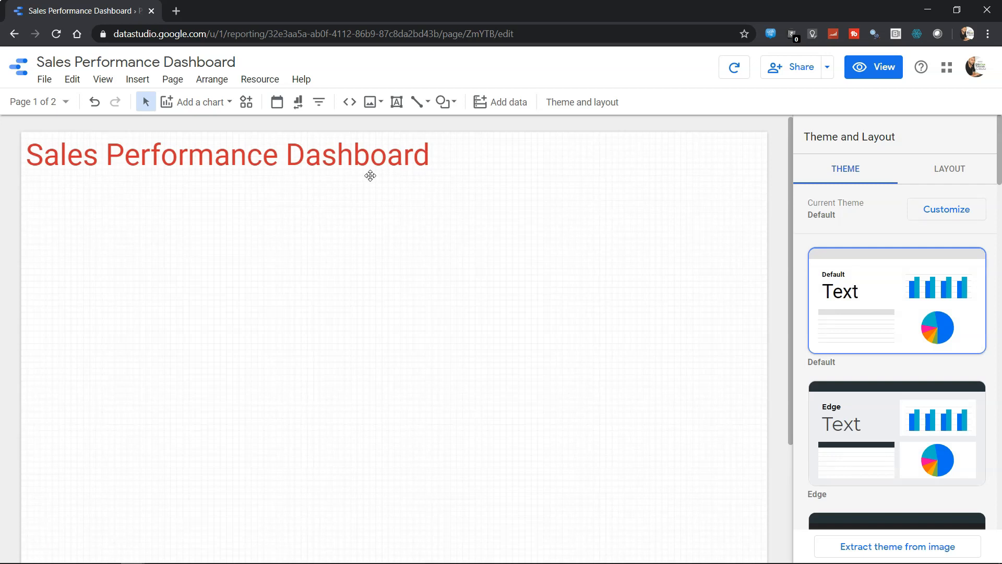
click(370, 175)
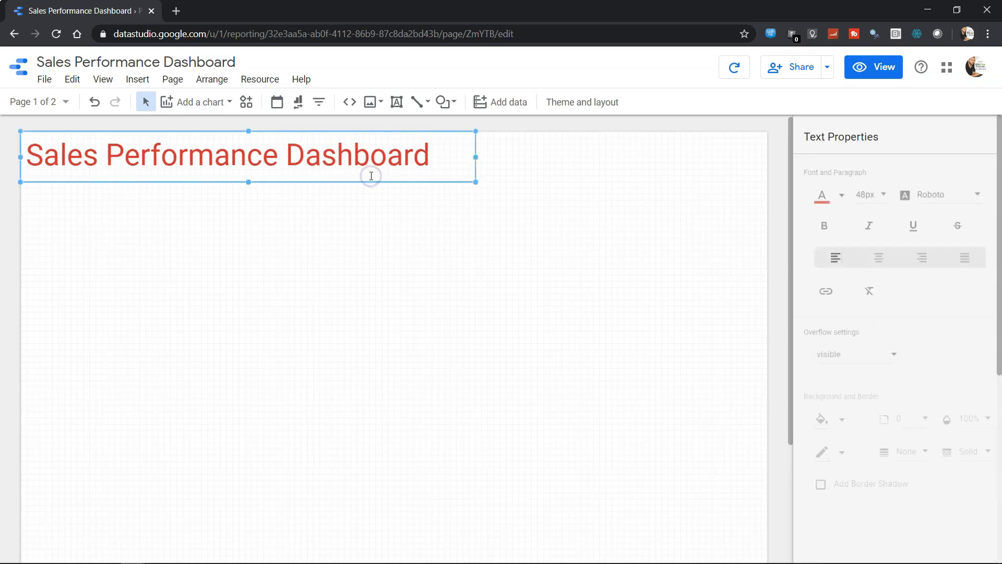
click(390, 218)
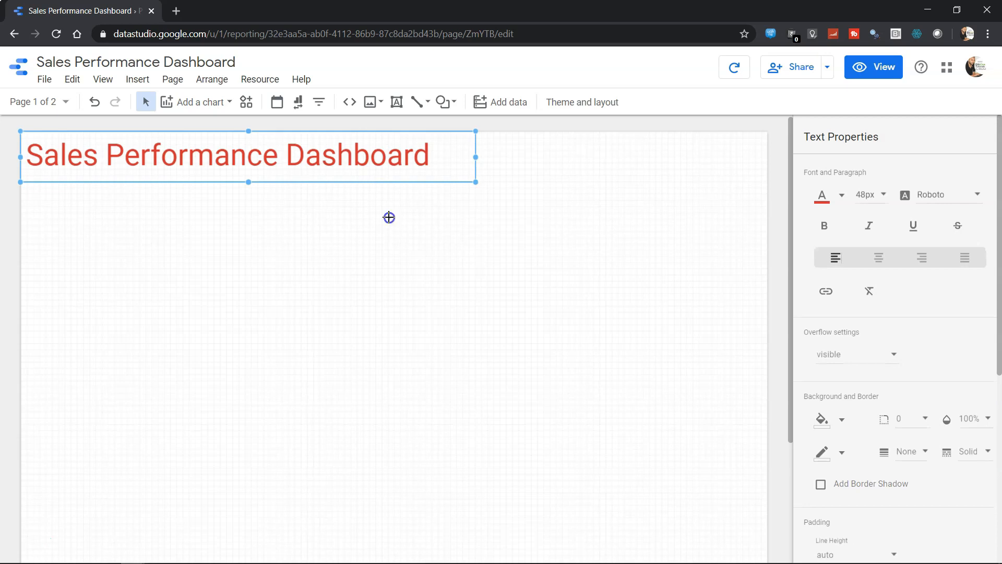
Insert the image named icon from the computer's Pictures folder into the report page
click(371, 105)
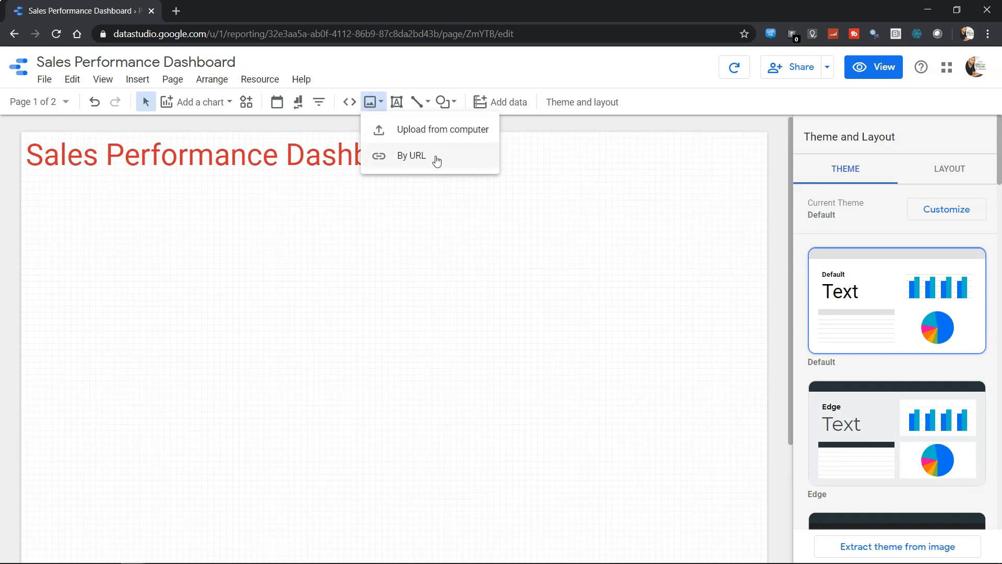
click(459, 129)
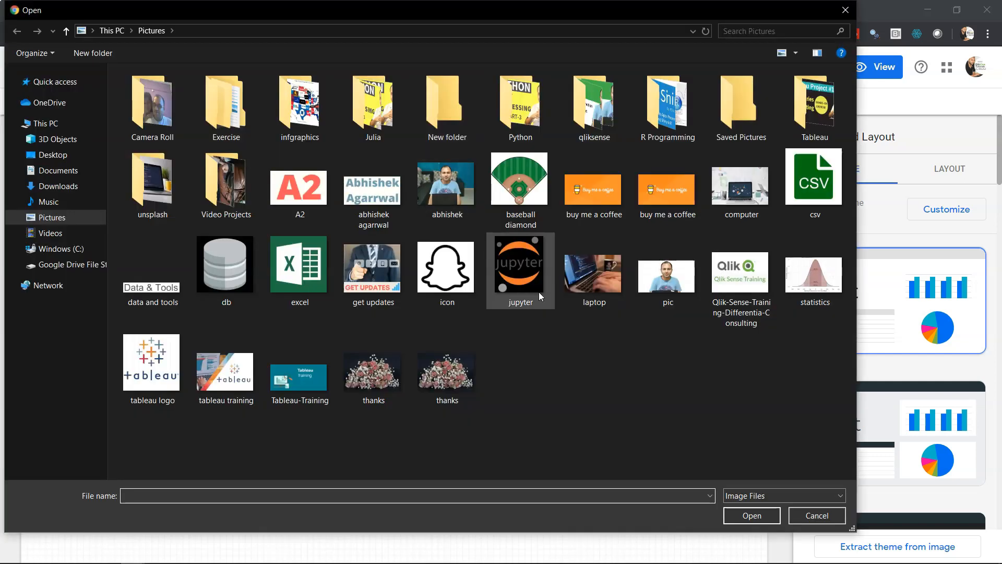
double_click(452, 284)
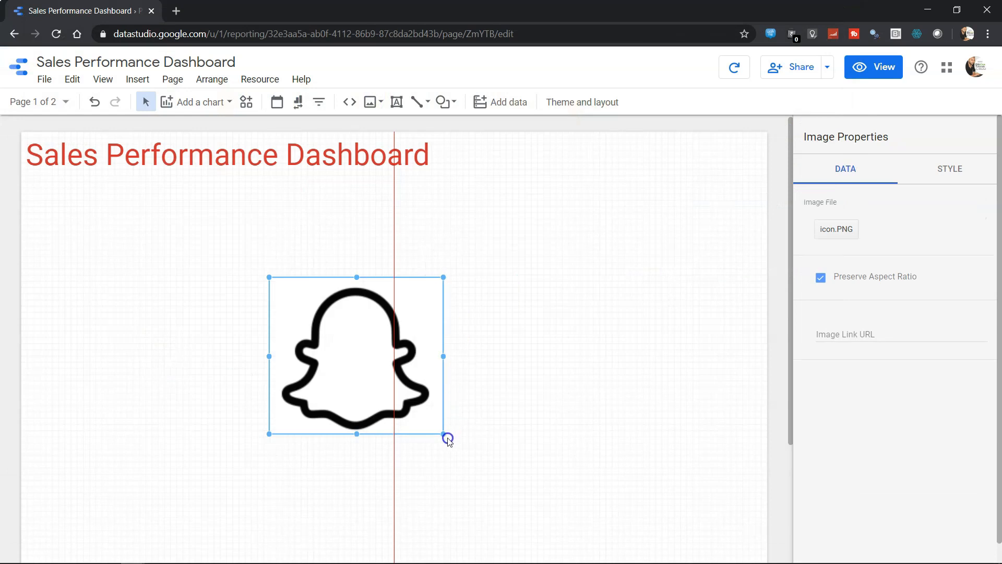
Shrink the icon image to about the title's height and place it beside the title along the page's upper edge
drag(443, 433, 487, 156)
click(521, 229)
click(487, 163)
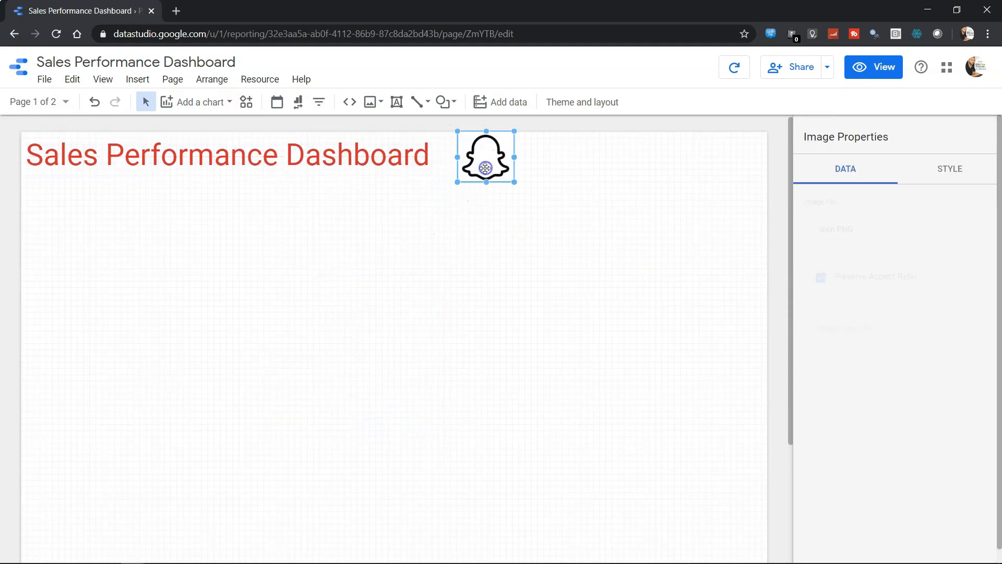
drag(457, 183, 469, 174)
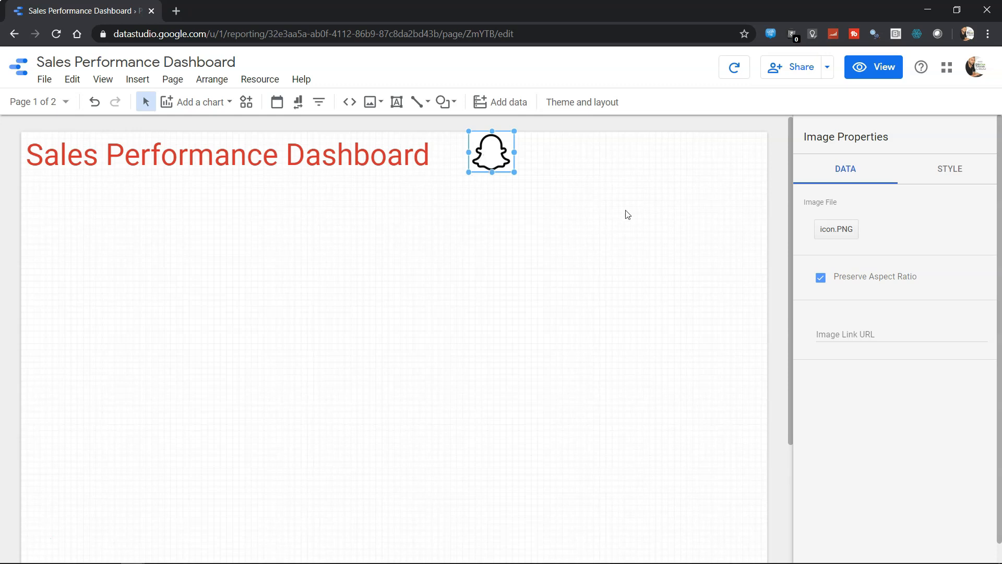
Try a border shadow on the icon image and remove it again
click(947, 176)
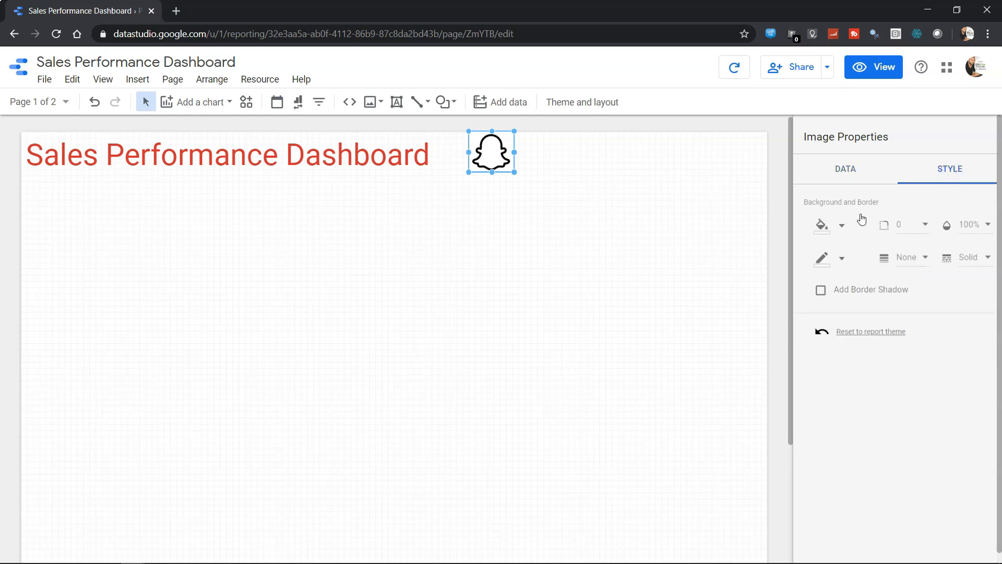
click(857, 296)
click(636, 304)
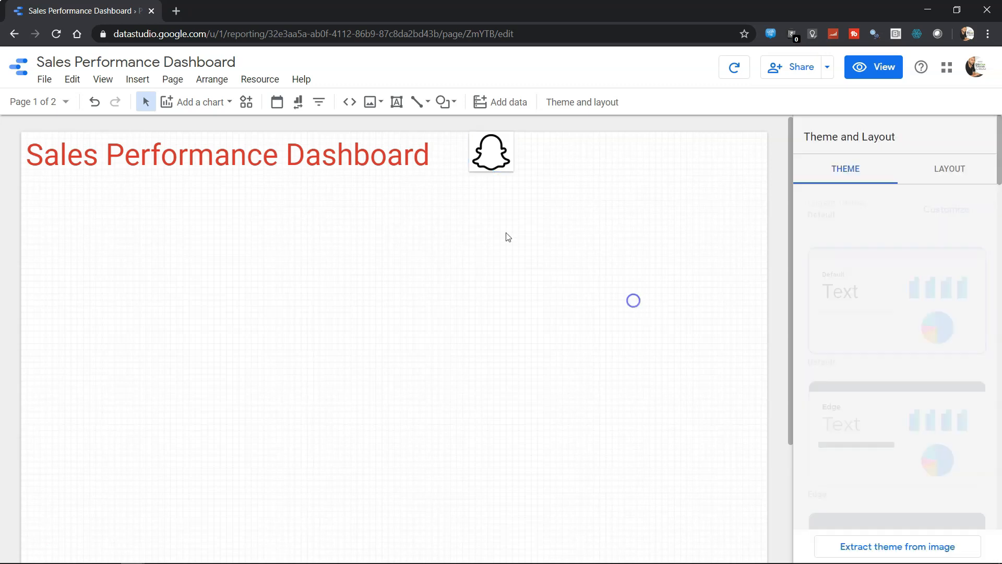
click(499, 167)
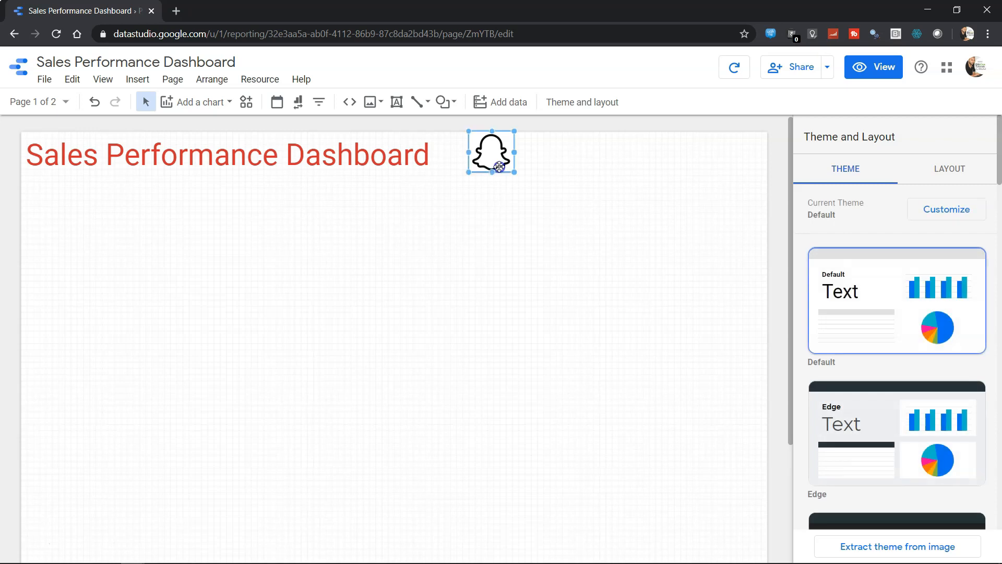
click(940, 170)
click(846, 294)
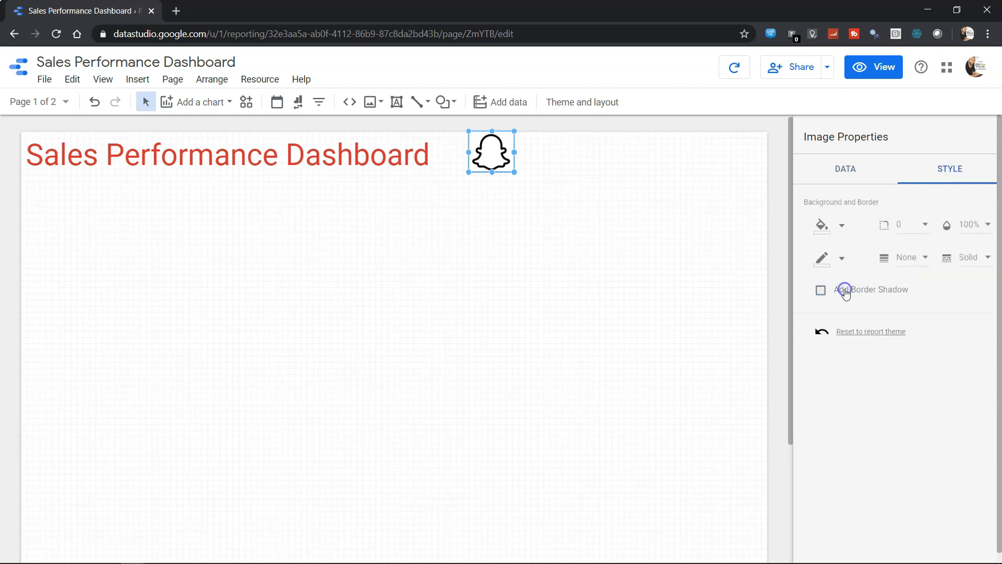
click(516, 230)
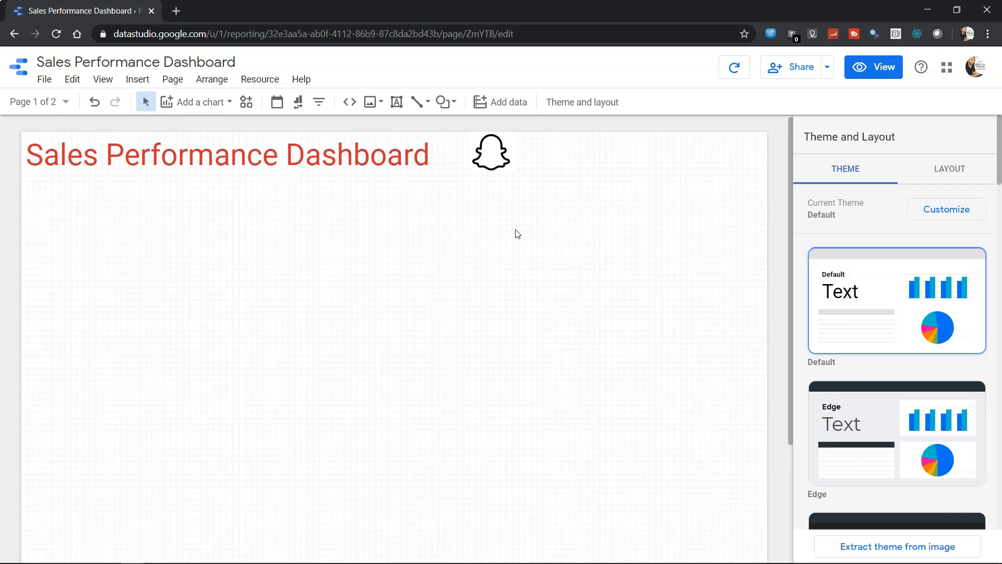
Move the icon image closer to the end of the title and apply a custom theme with a light grey page background
click(390, 157)
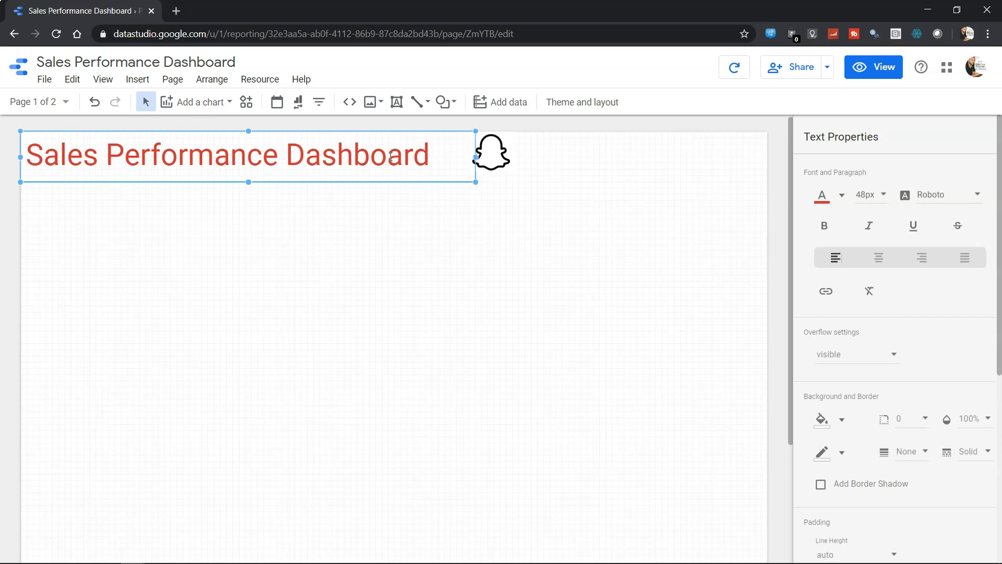
click(496, 166)
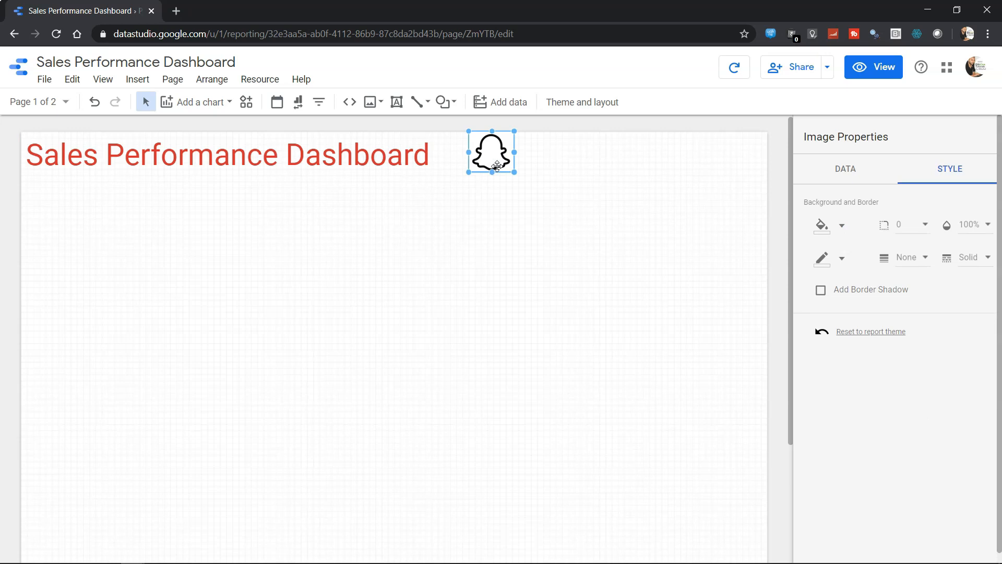
drag(496, 166, 469, 165)
click(203, 451)
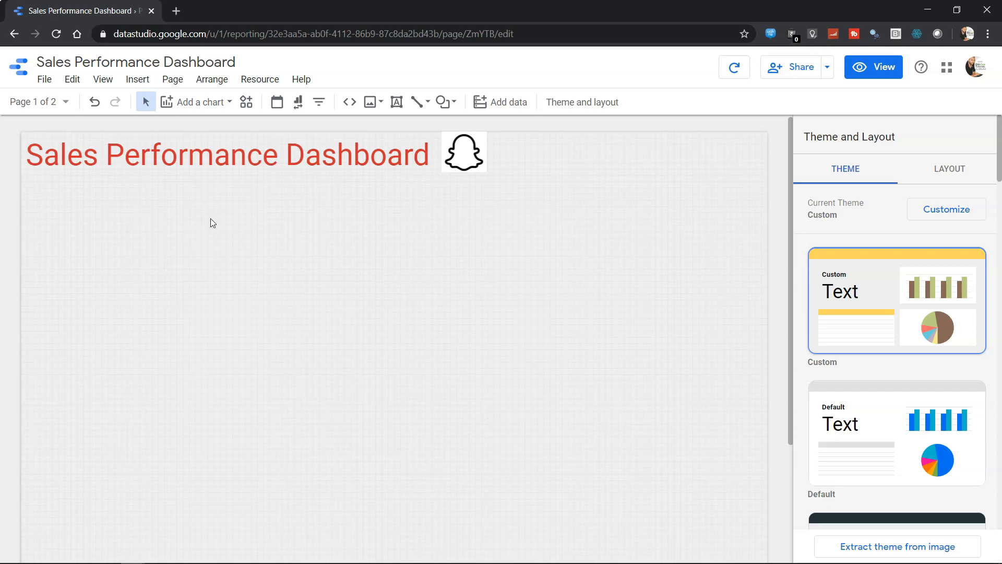
Add a column chart at its default size below the title, near the page's left edge
click(229, 103)
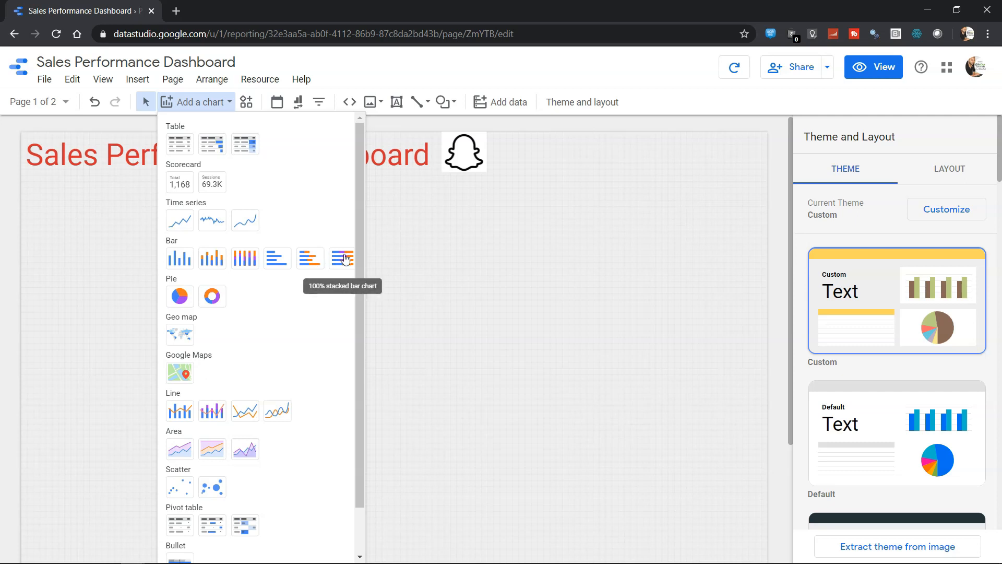
click(180, 268)
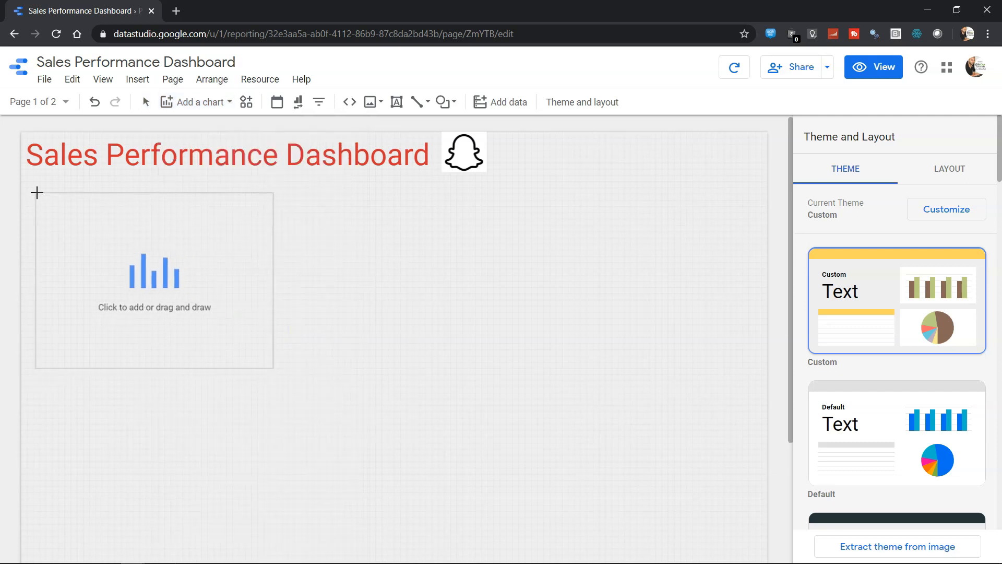
click(36, 192)
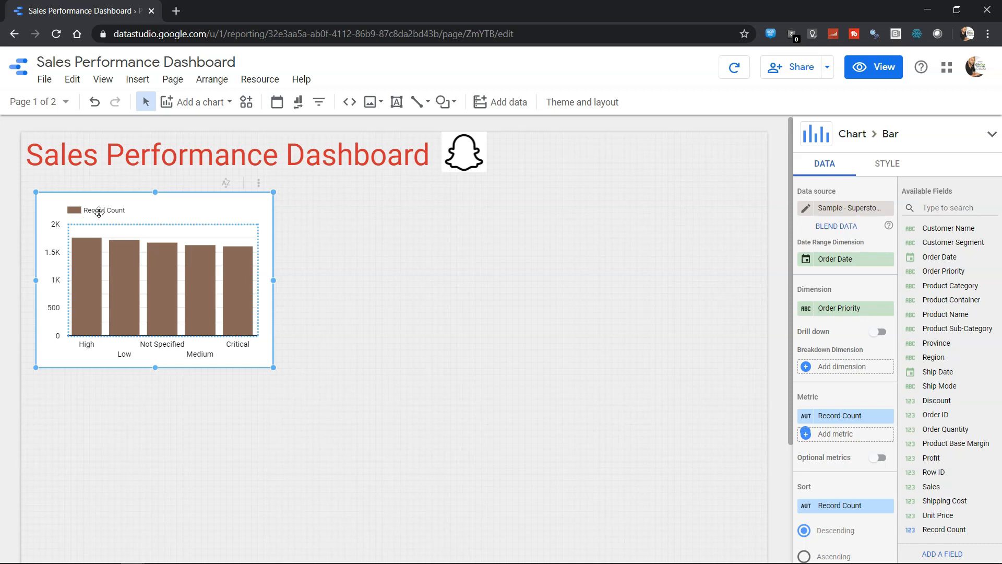
Widen the column chart slightly and change its dimension to Customer Segment
drag(273, 279, 312, 284)
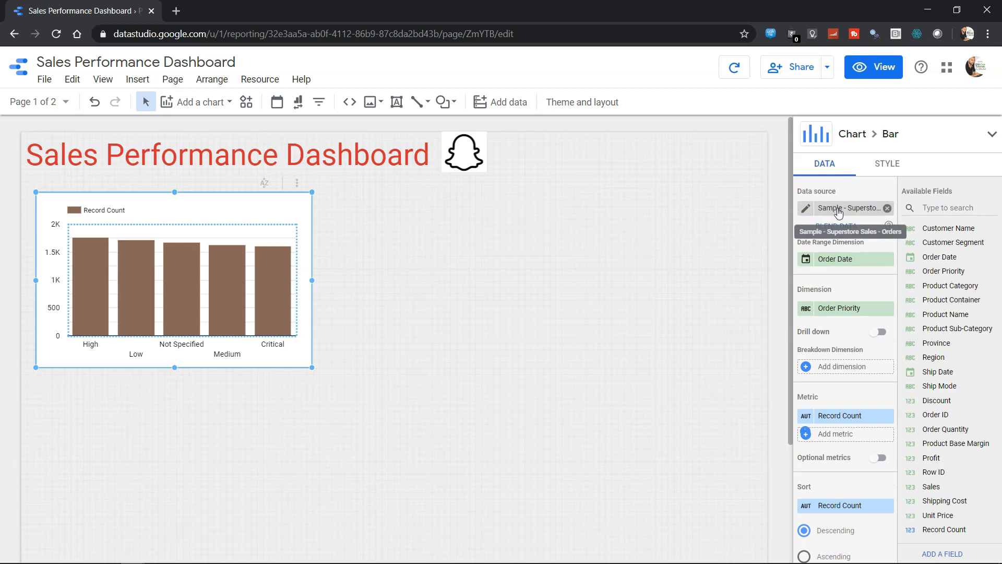
click(841, 310)
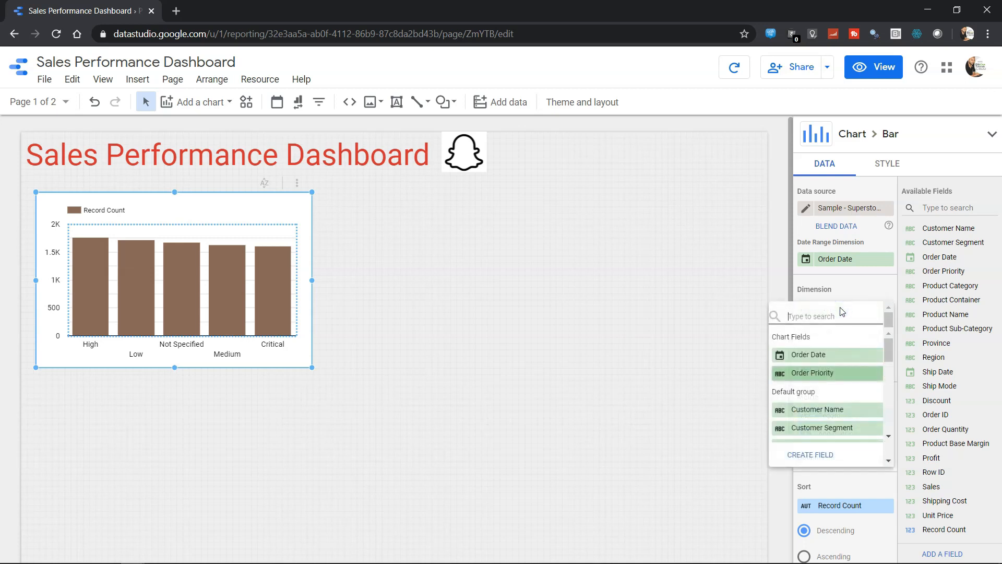
text(cust)
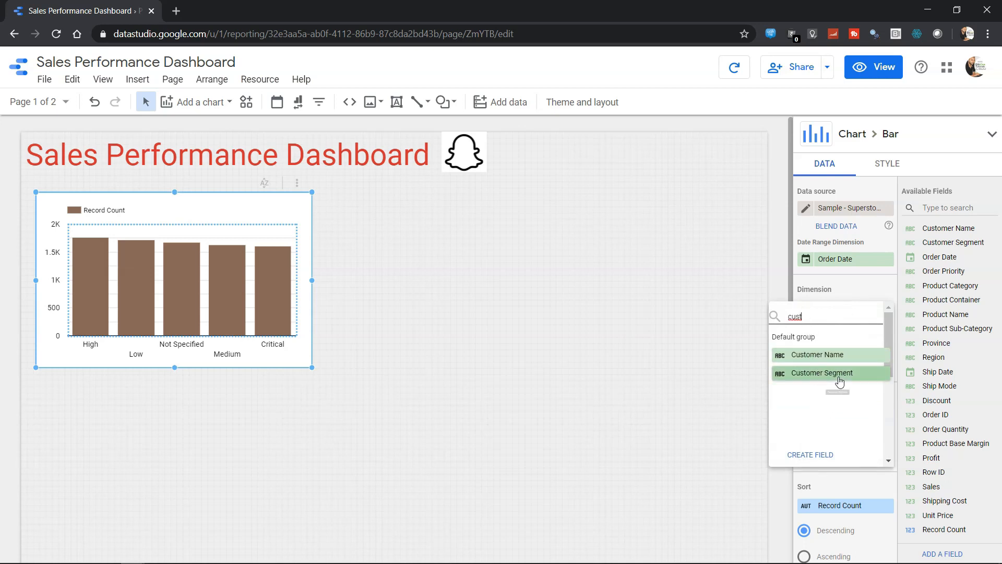
click(822, 373)
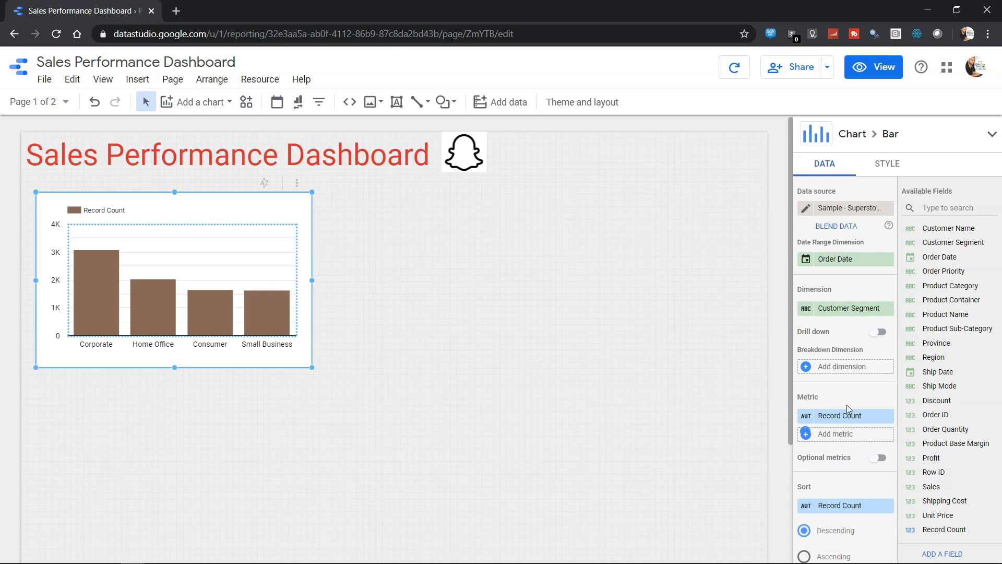
Replace the column chart's Record Count metric with Sales
click(863, 418)
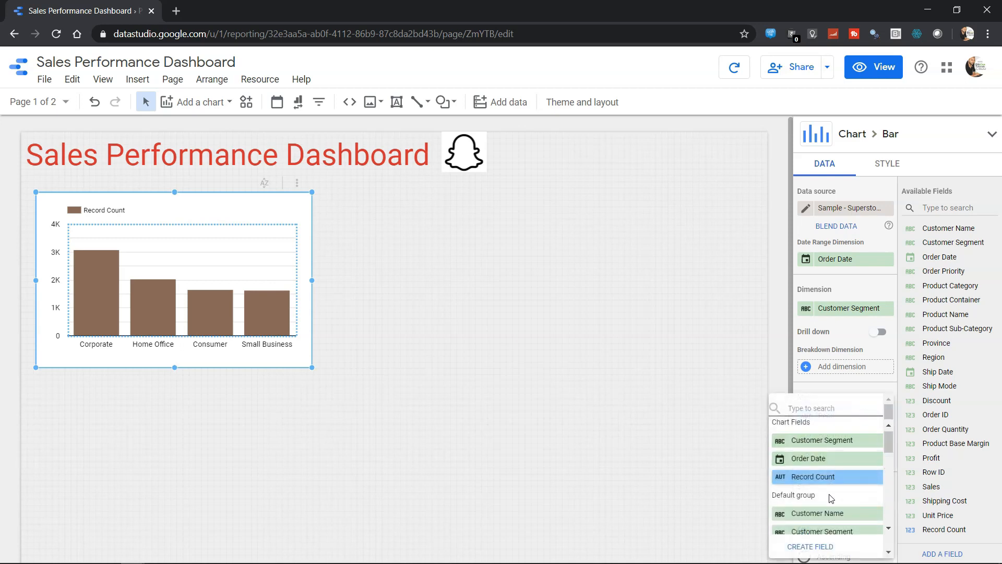
scroll(826, 497, down, 3)
scroll(825, 485, up, 4)
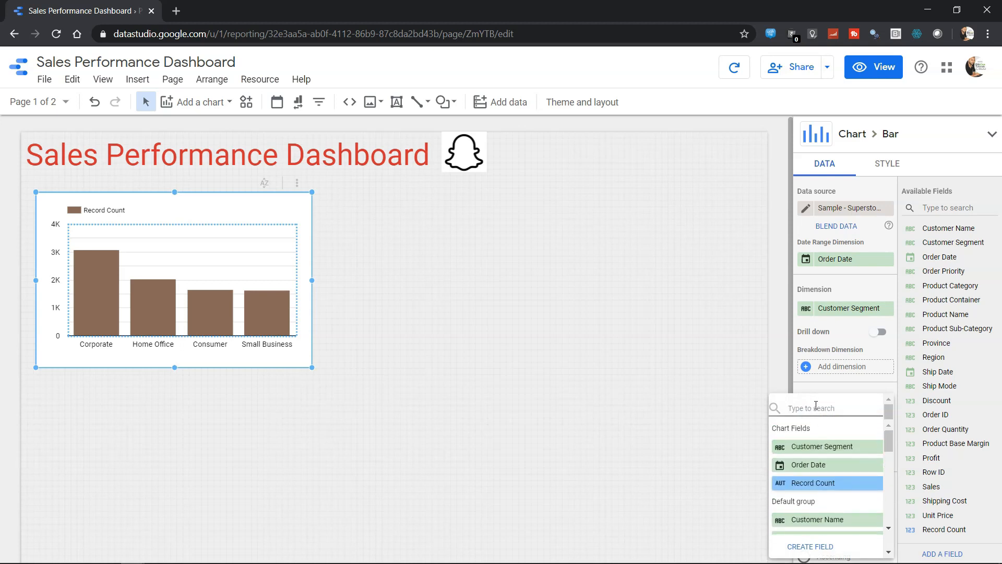
text(sale)
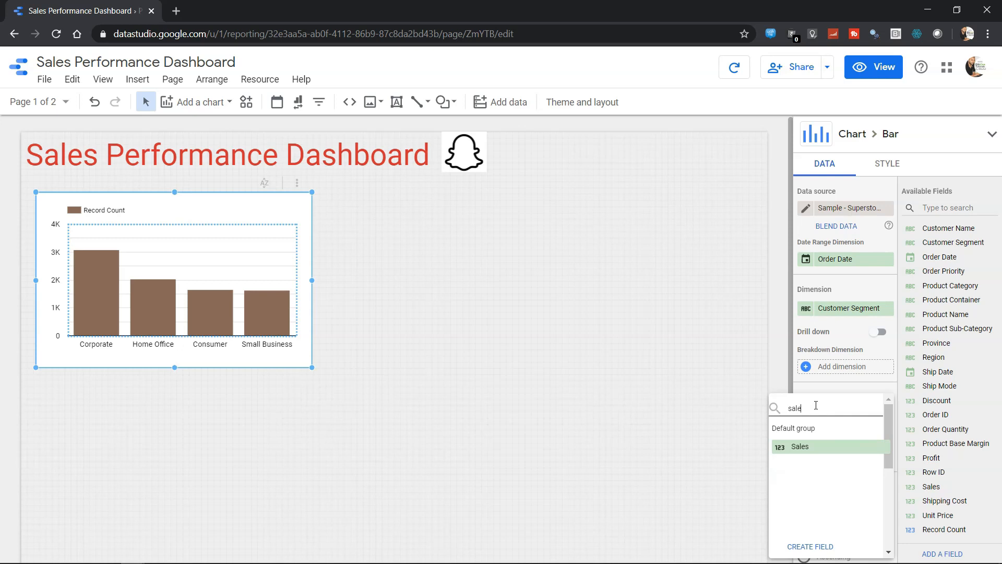
click(810, 451)
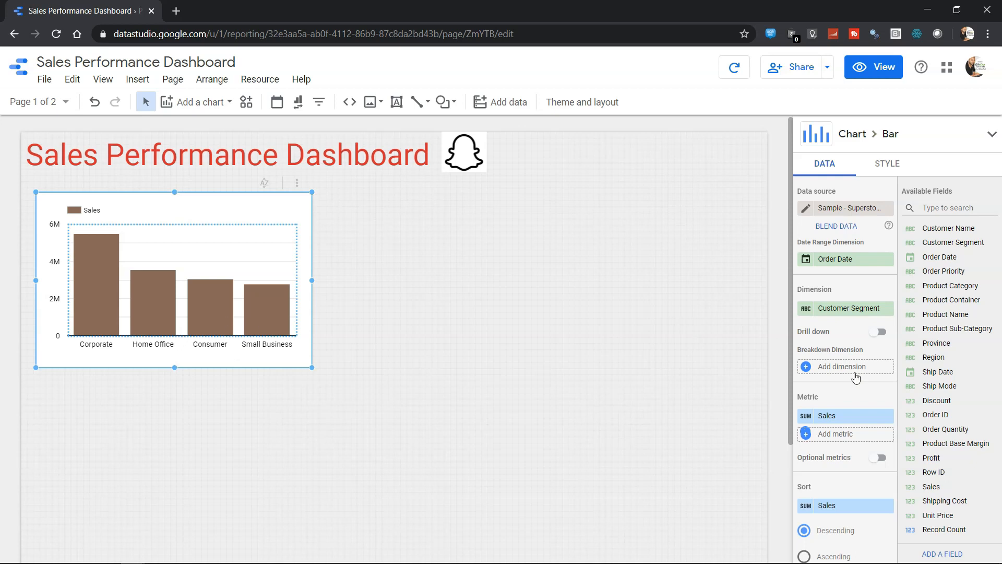
Add Profit as a second metric to the column chart
click(847, 440)
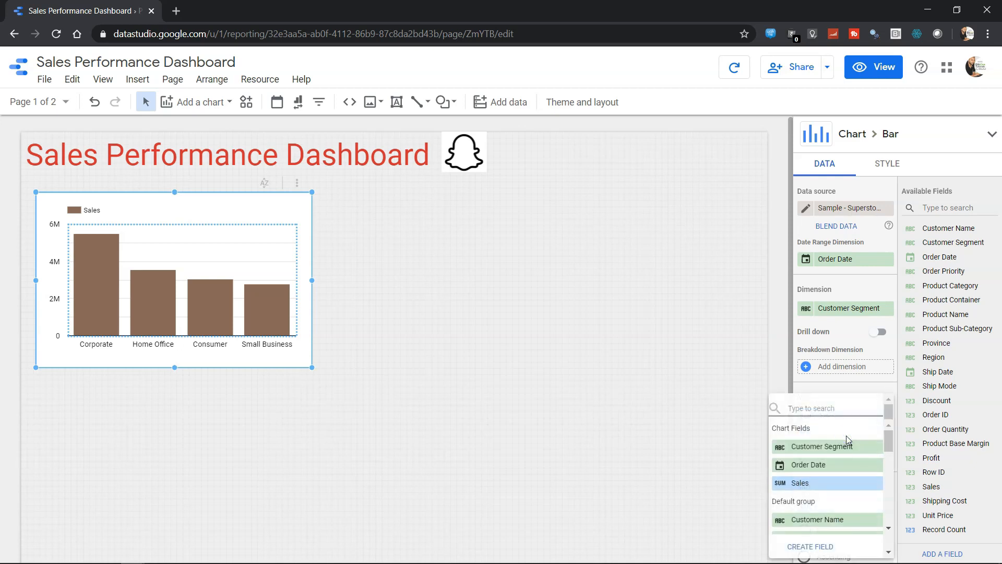
text(profi)
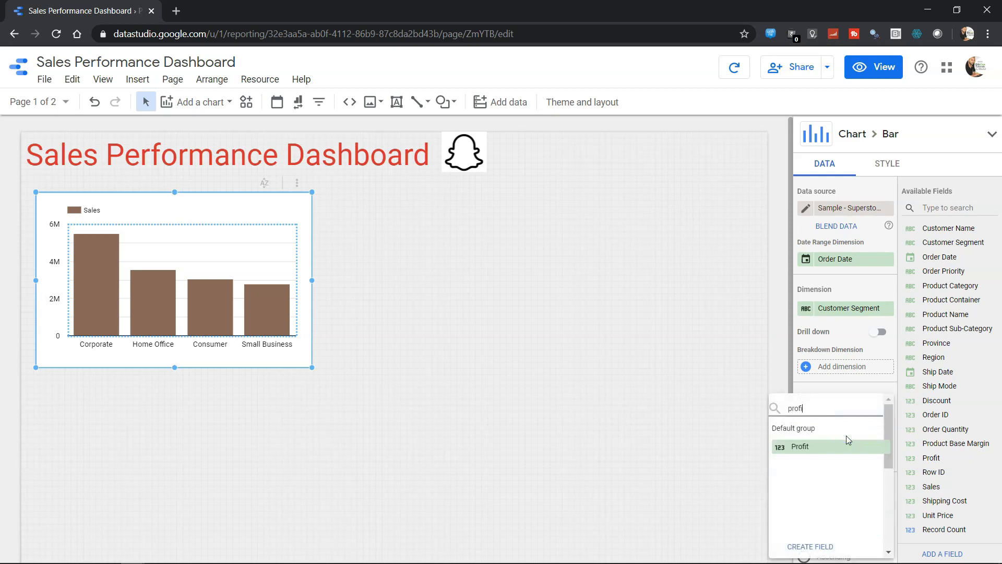
click(801, 447)
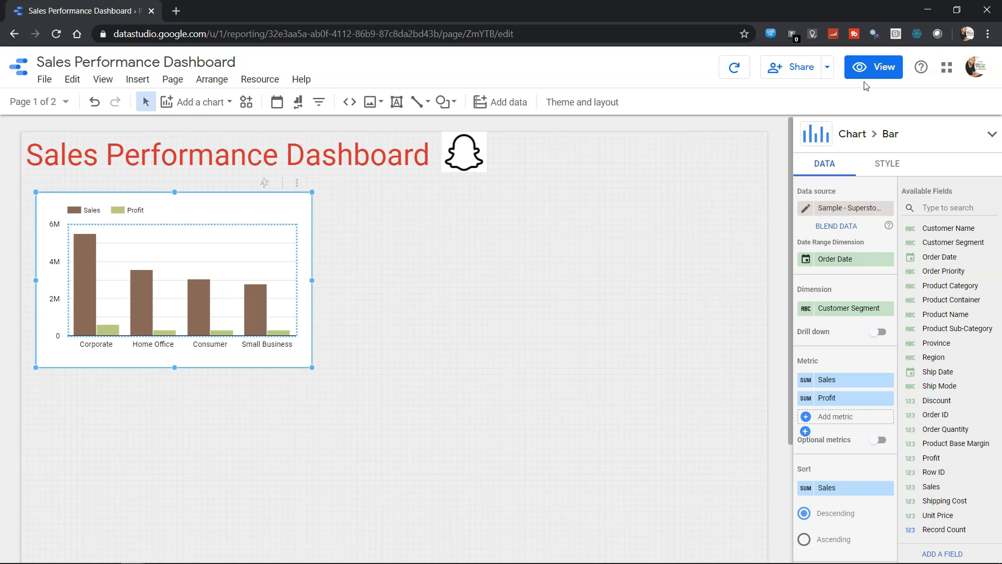
Preview the report, inspect the Sales and Profit values on the chart's bars, and return to editing with the chart selected
click(876, 72)
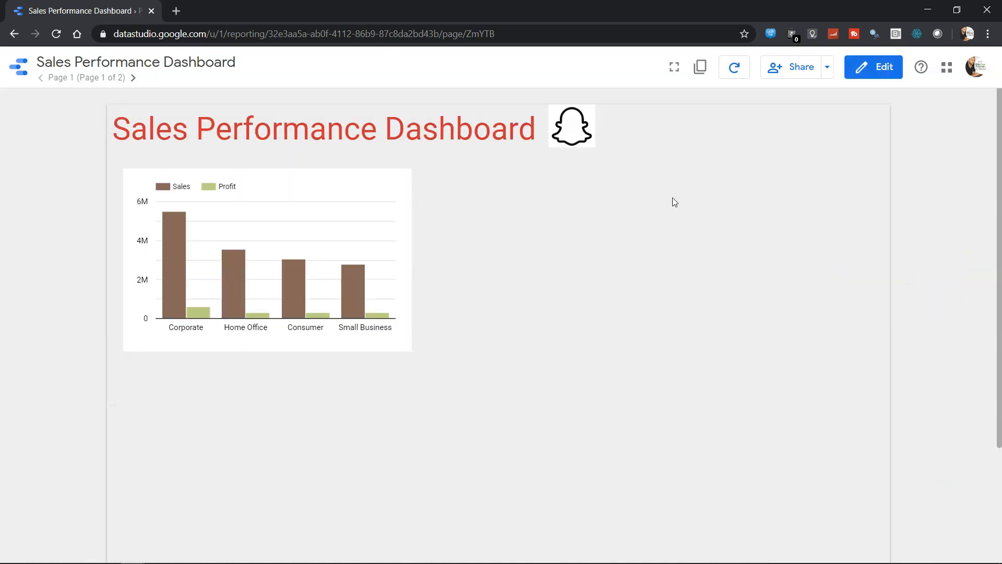
mouse_move(201, 312)
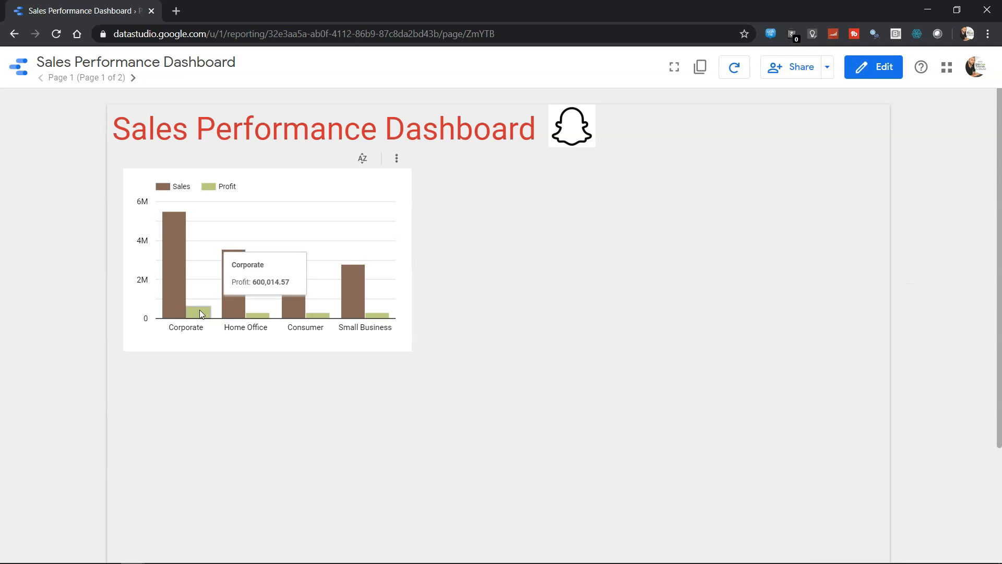
mouse_move(177, 265)
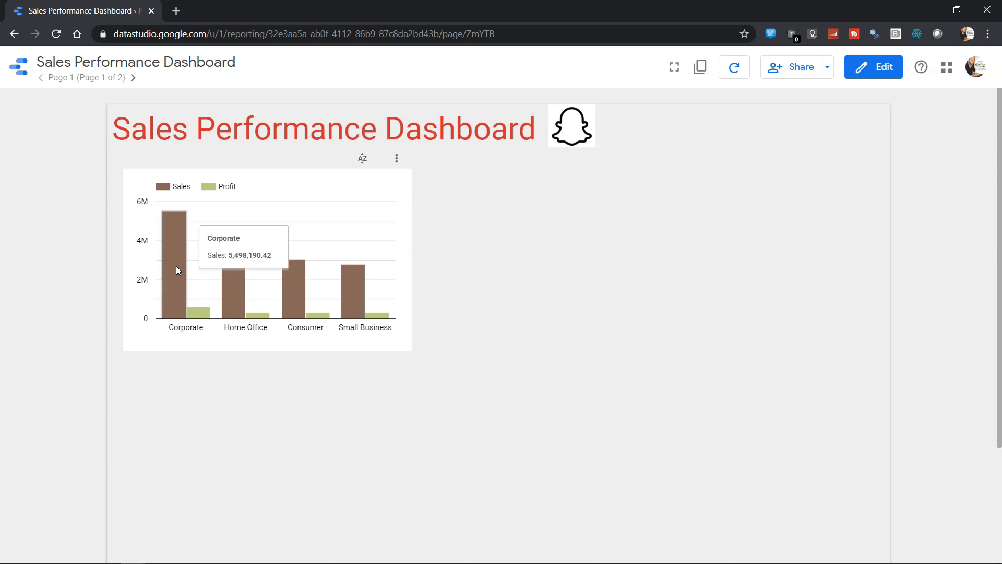
mouse_move(268, 317)
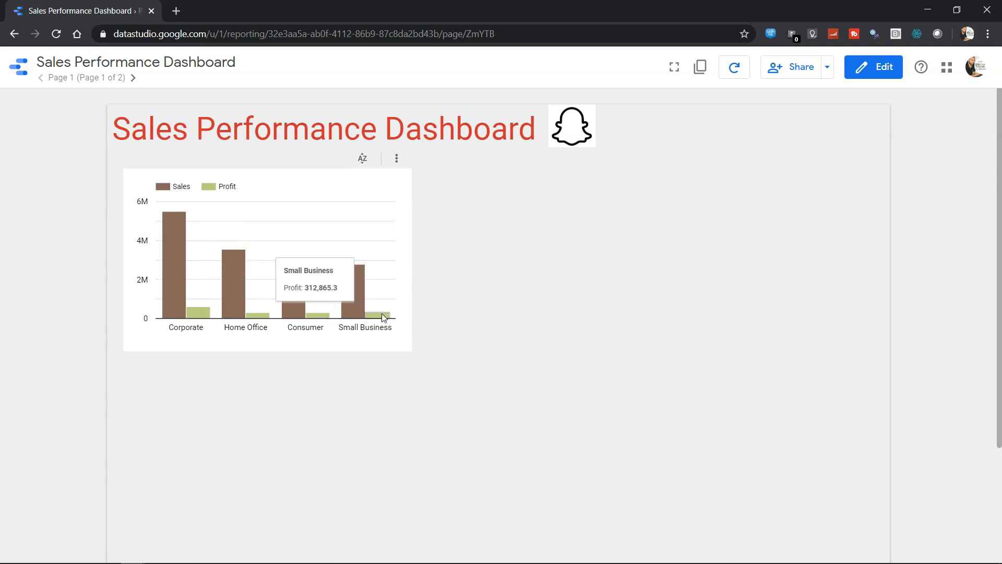
click(892, 63)
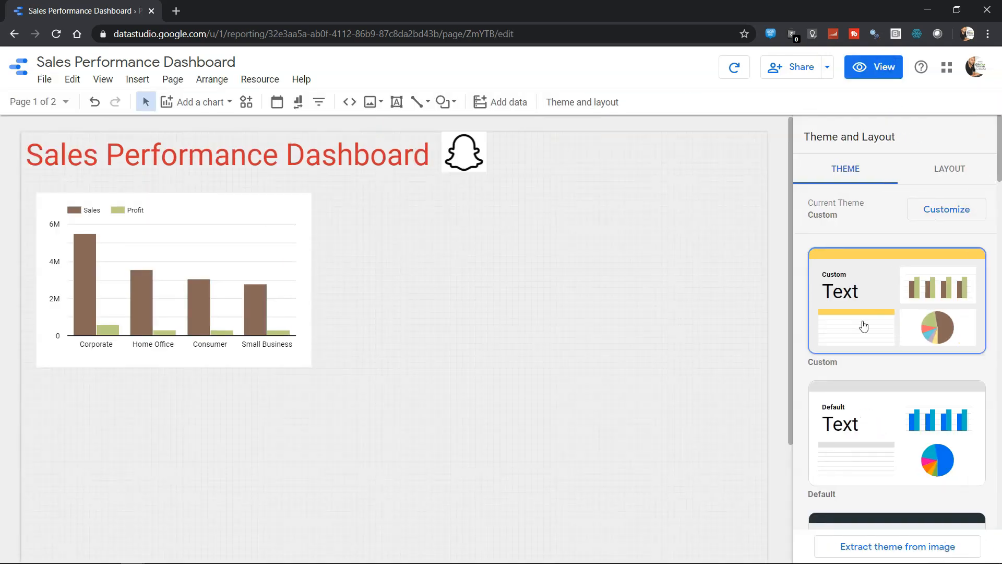
click(301, 253)
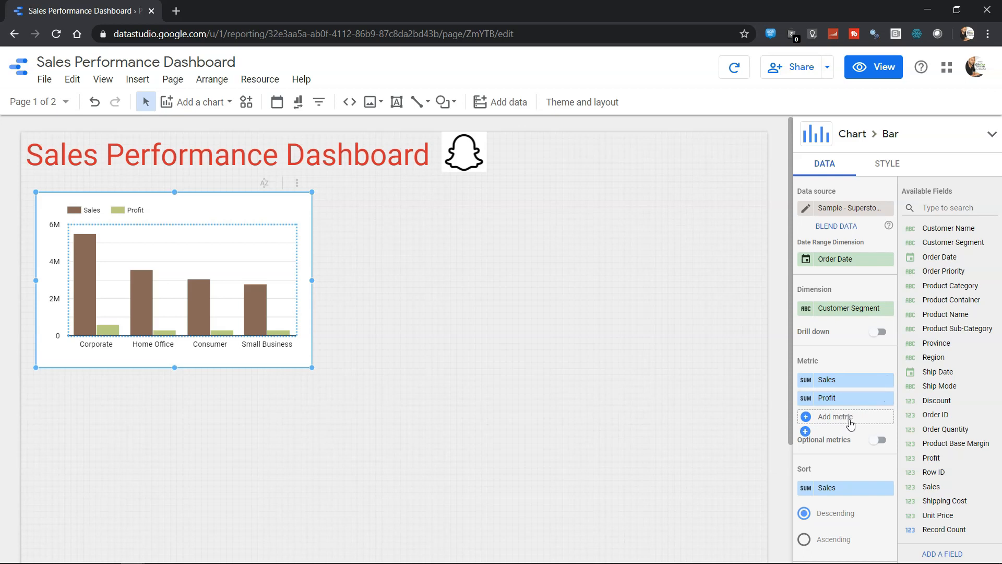
scroll(850, 424, down, 1)
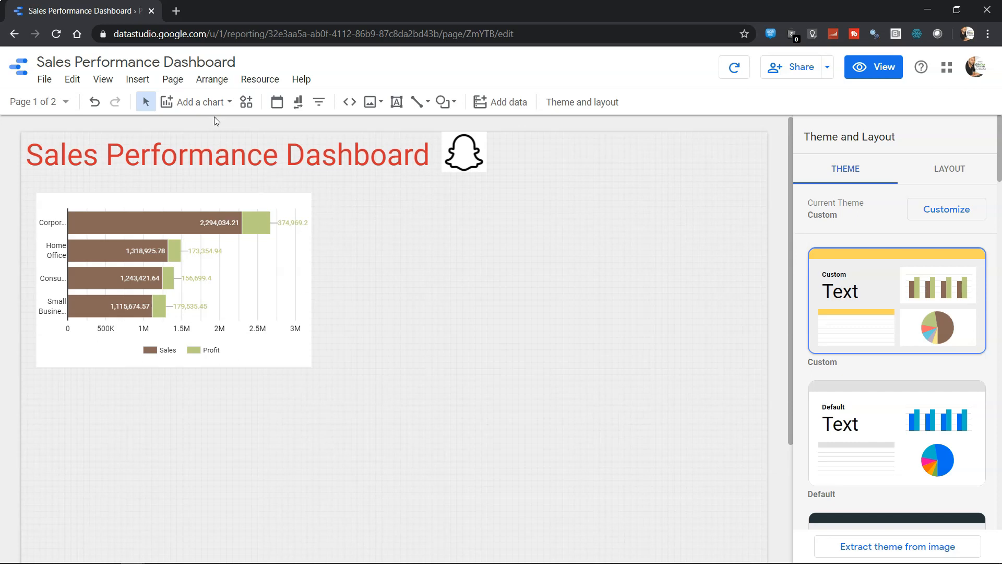
Add a time series chart at its default size beside the bar chart, aligned with its upper edge
click(227, 102)
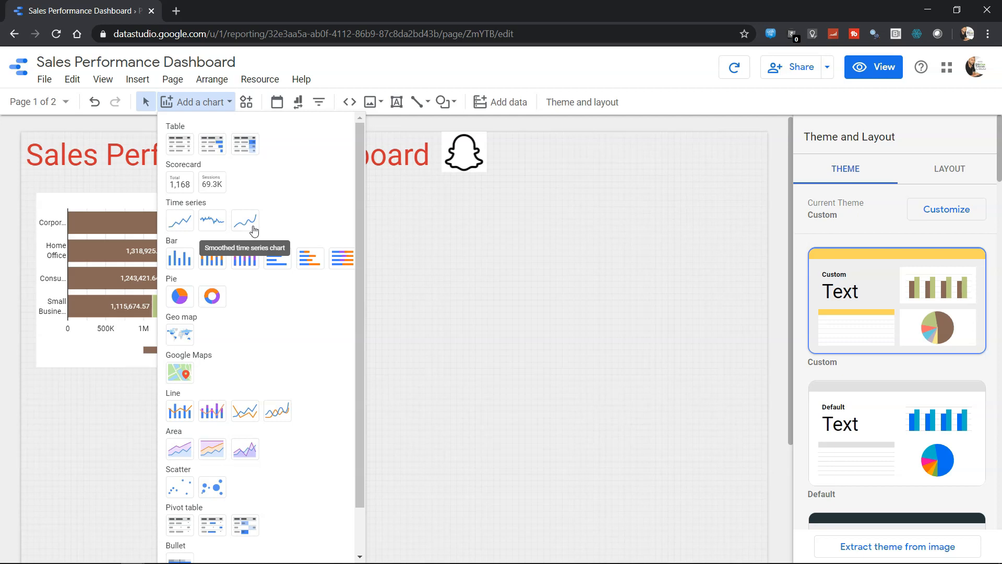
click(181, 221)
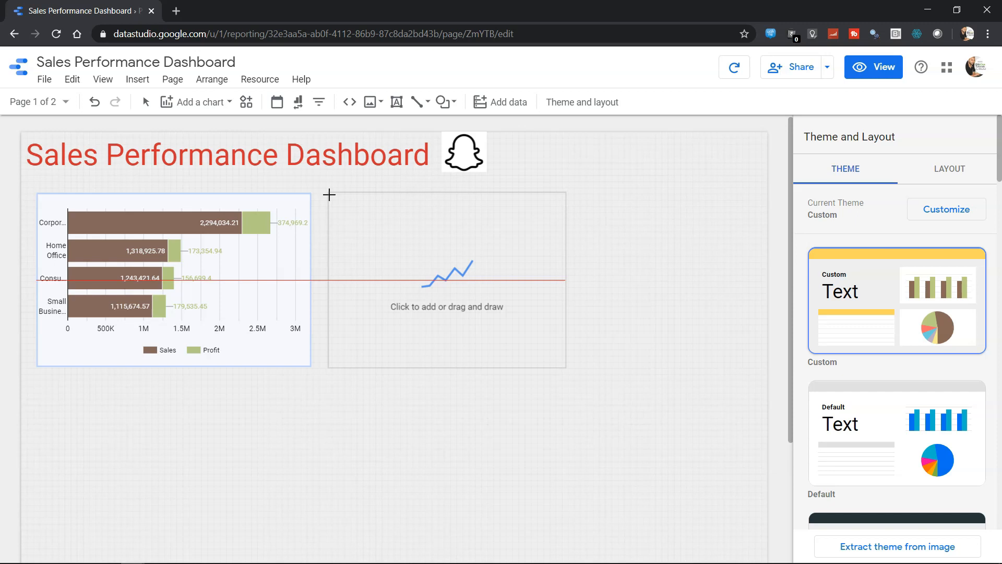
click(329, 194)
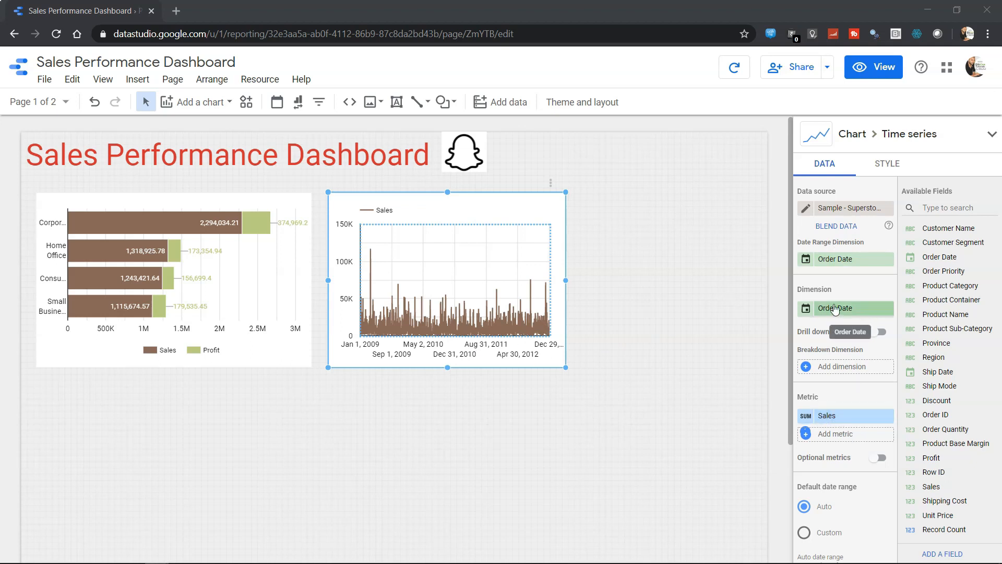
Change the time series chart's metric to Profit and review its date range, filter and interaction settings
click(830, 416)
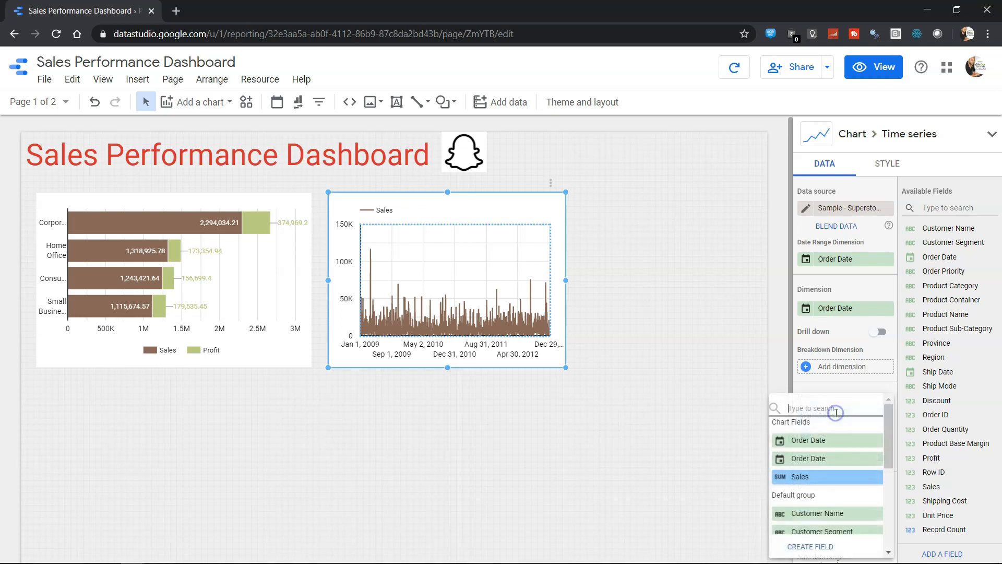
text(prof)
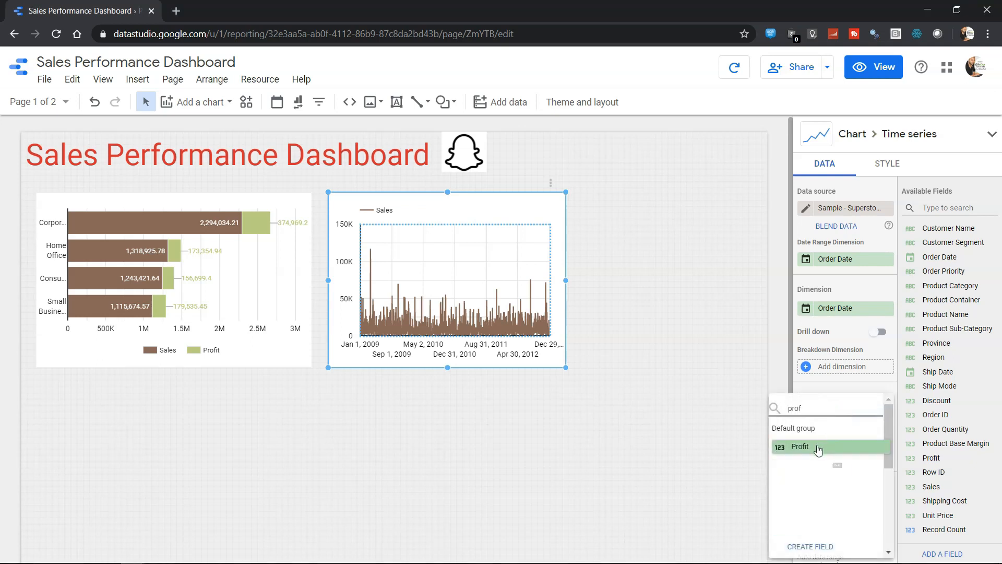
click(815, 448)
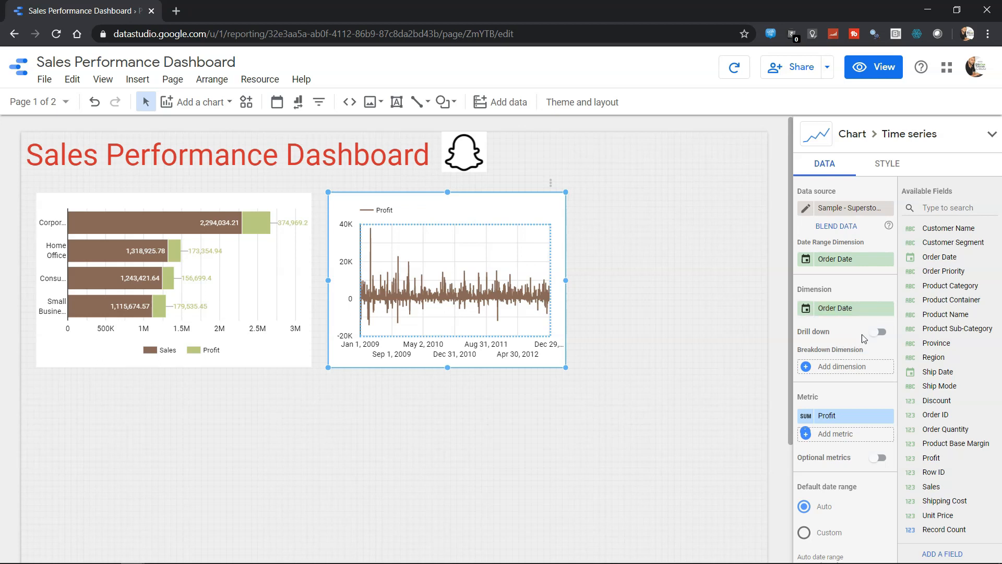
scroll(869, 338, down, 4)
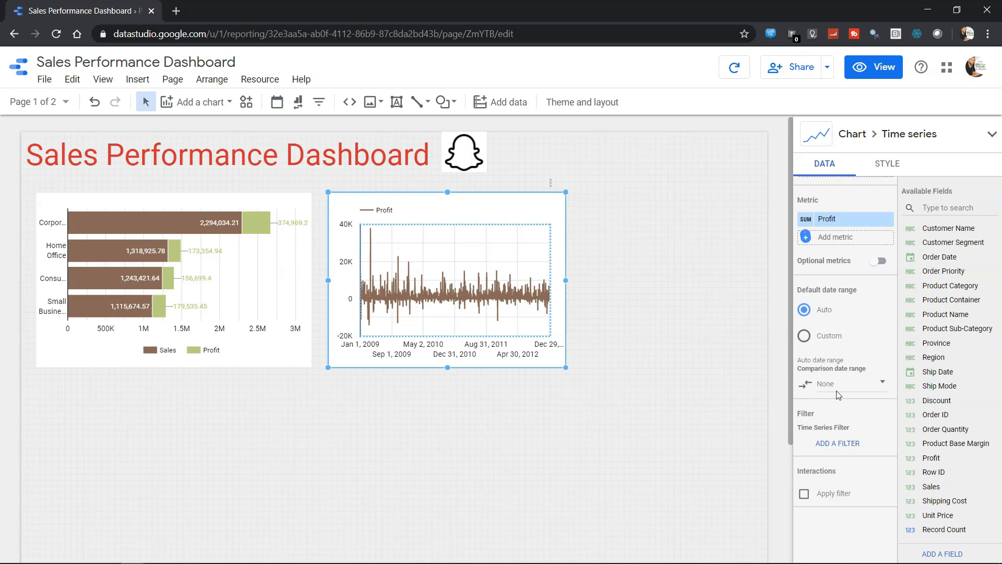
scroll(836, 395, up, 1)
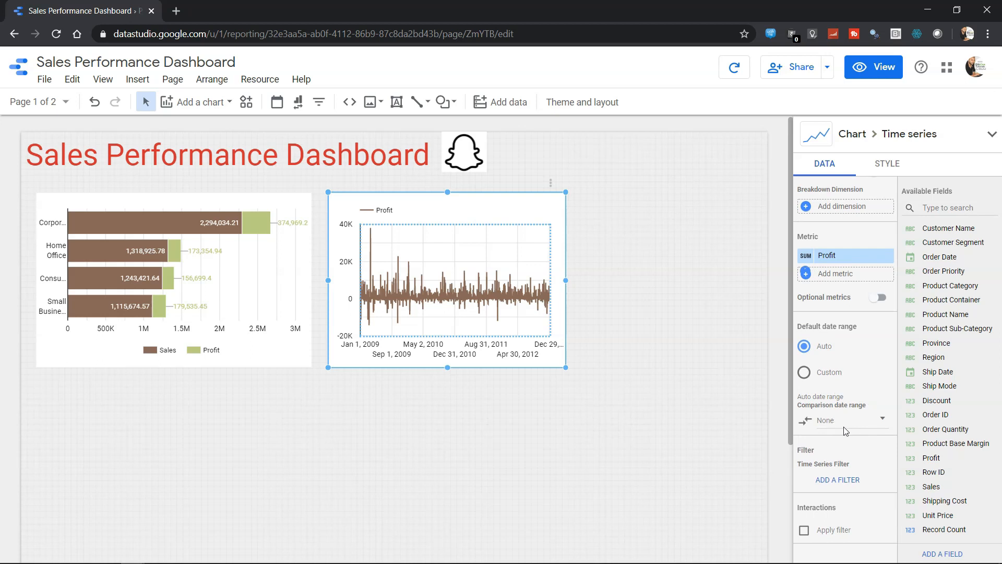
scroll(846, 430, up, 4)
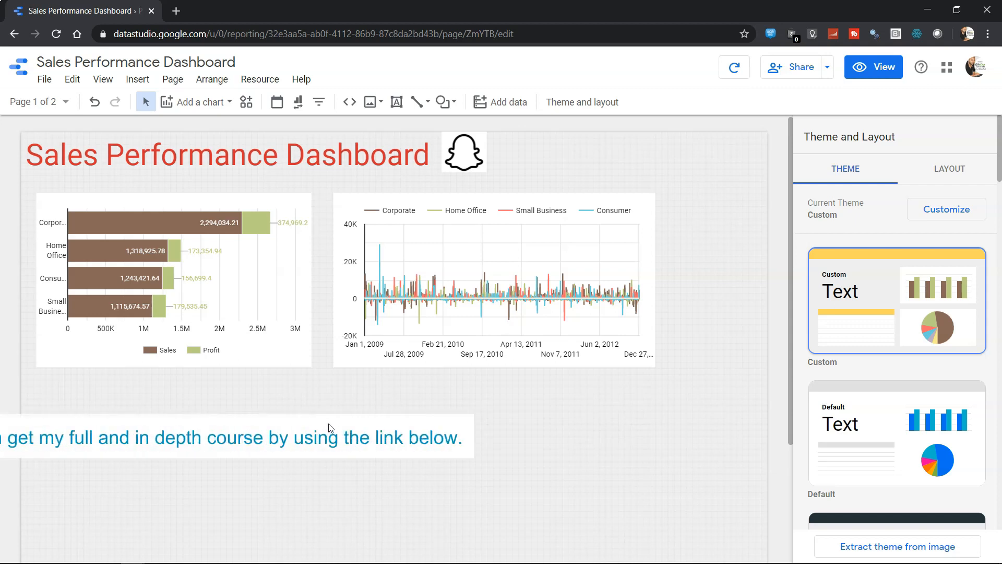
Add a combo chart below the stacked bar chart and widen it to match that chart's width
click(221, 103)
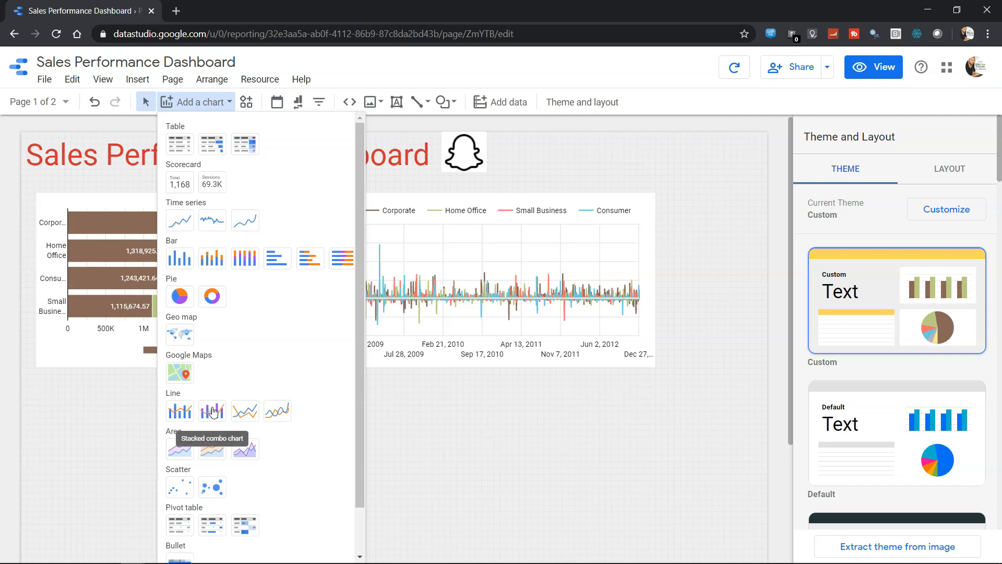
click(179, 416)
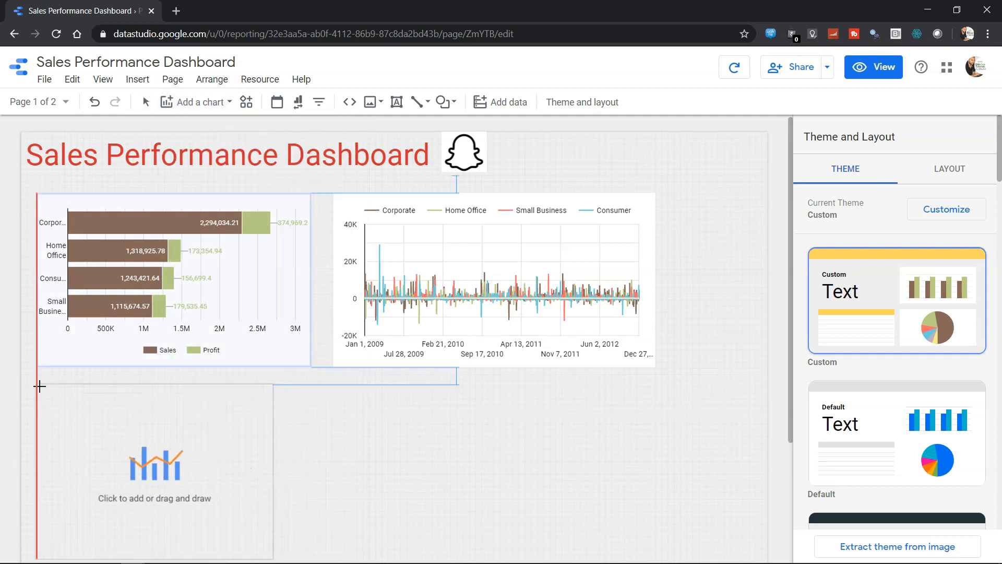
click(39, 385)
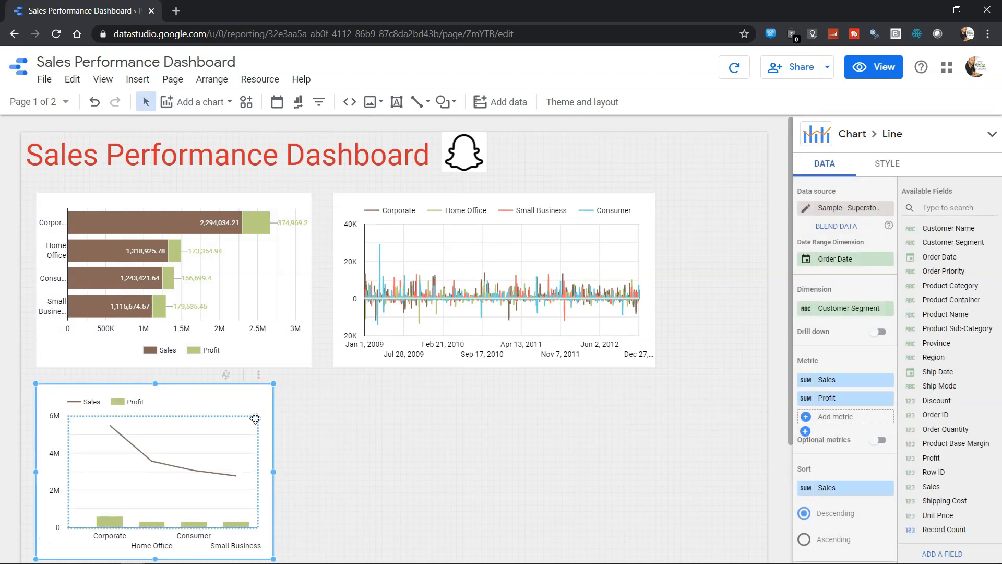
scroll(256, 417, down, 2)
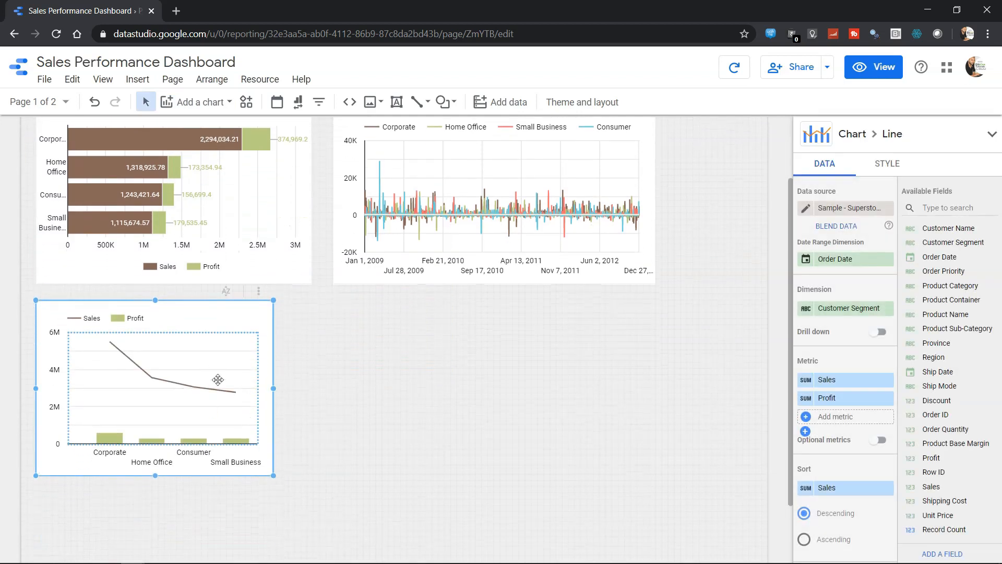
drag(273, 389, 314, 383)
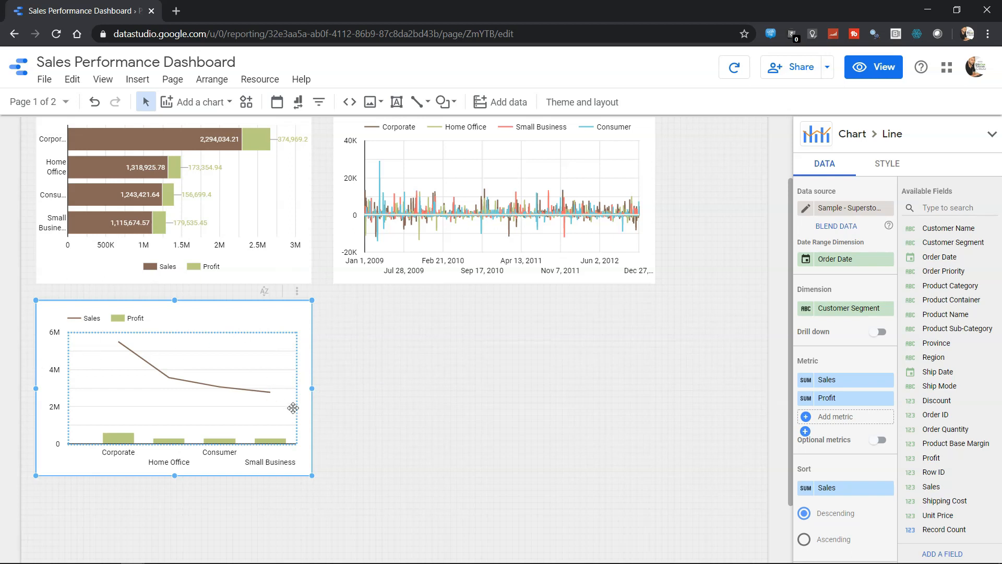
Reorder the combo chart's metrics so that Profit comes before Sales
scroll(291, 407, up, 2)
scroll(292, 407, down, 2)
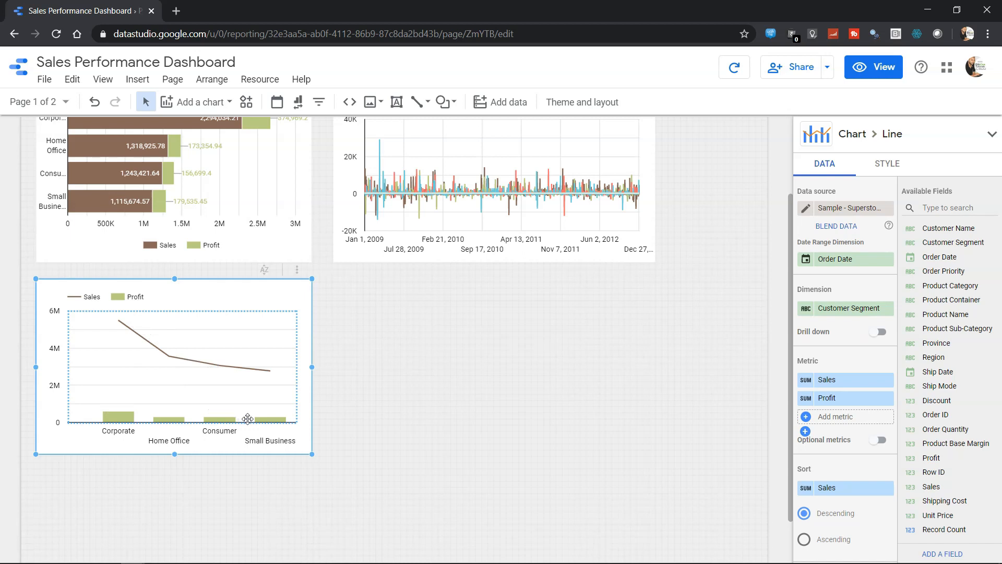
click(841, 401)
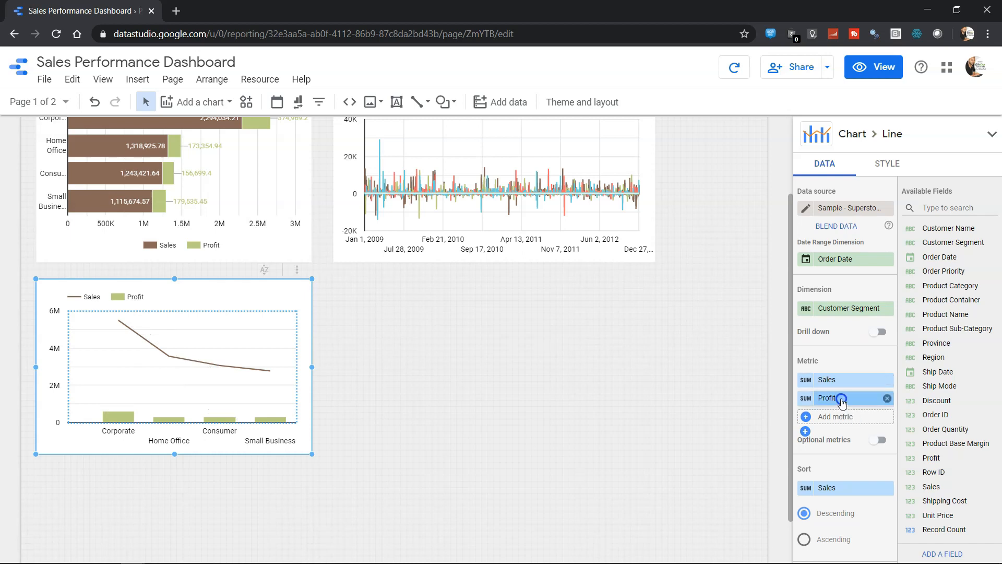
drag(841, 401, 824, 383)
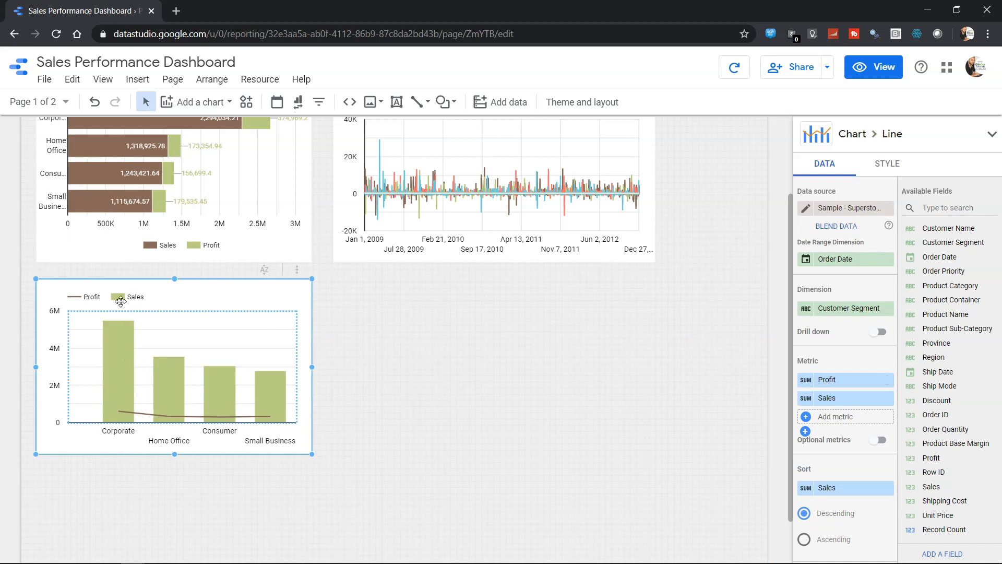
Replace the combo chart's Sales metric with Discount and set the Discount aggregation to Average
click(833, 398)
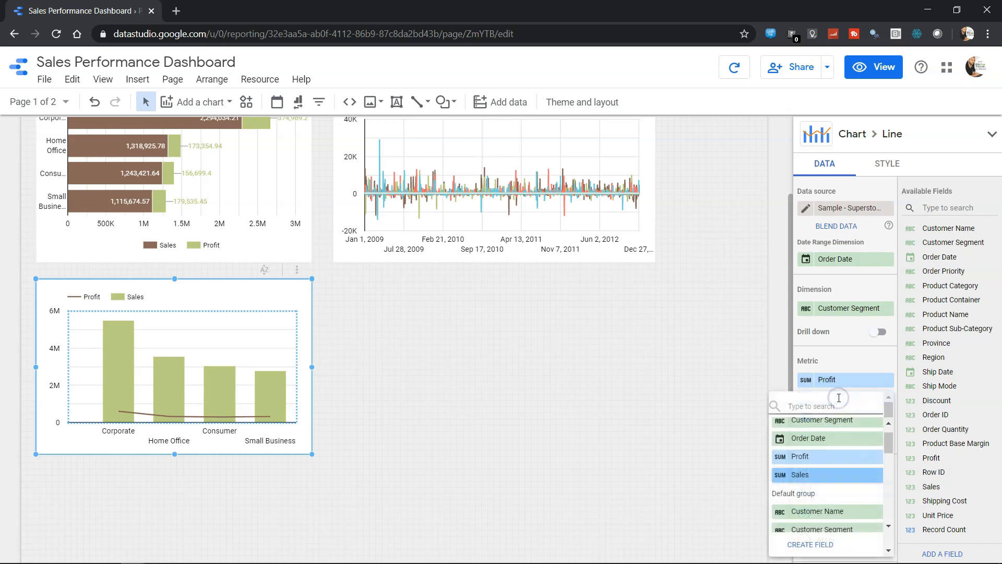
text(dis)
click(824, 445)
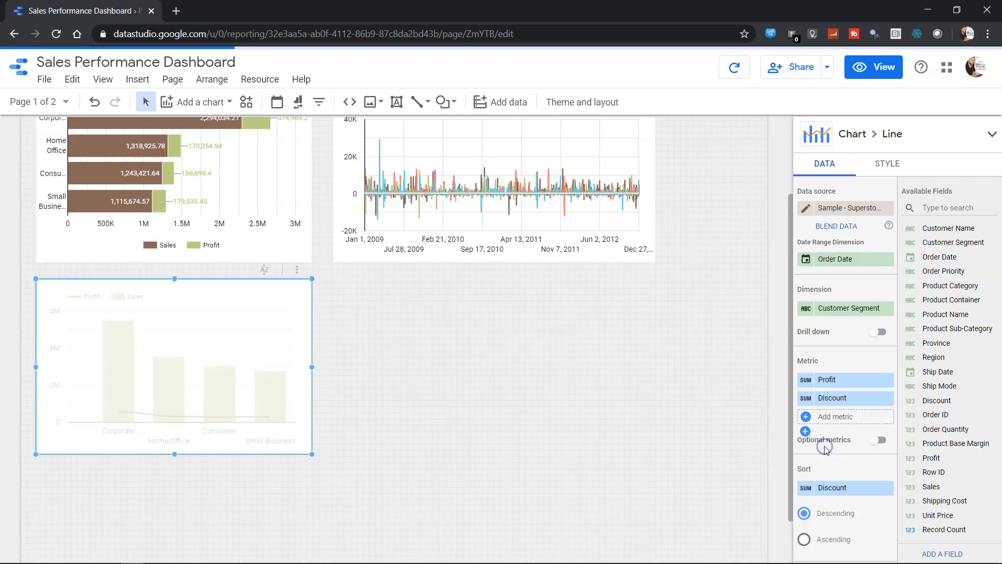
click(805, 399)
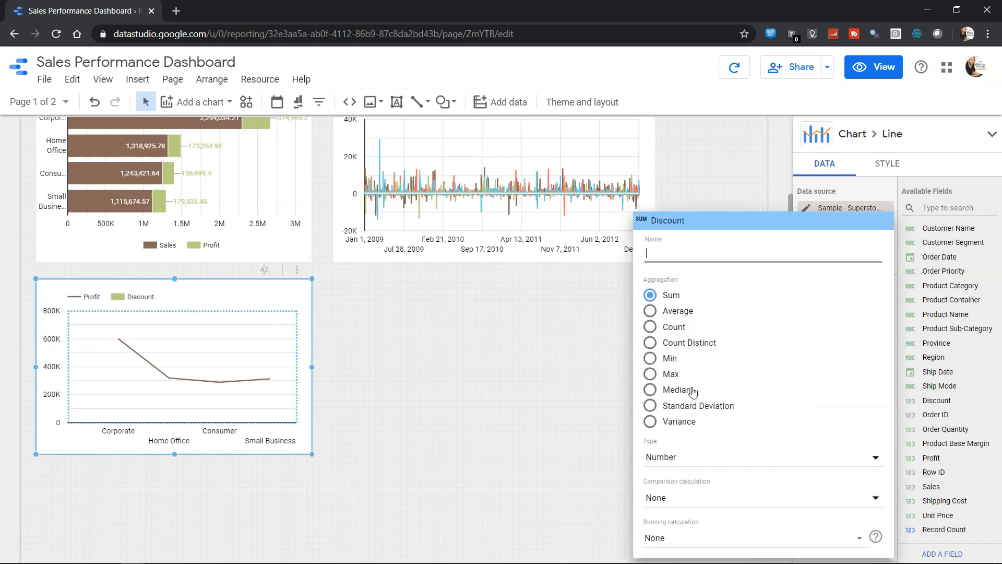
click(673, 312)
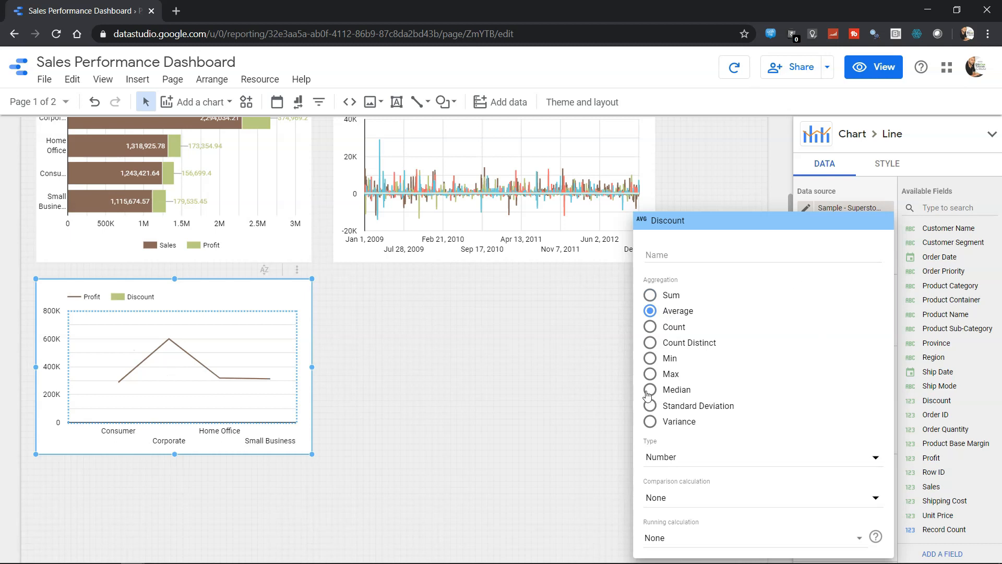
click(577, 412)
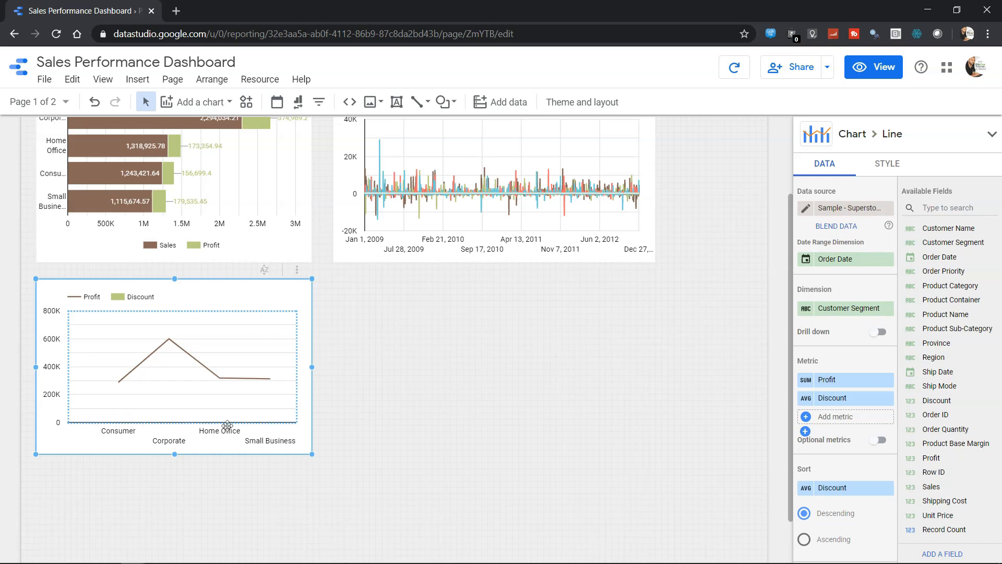
Swap the combo chart's Discount metric back to Sales
click(839, 397)
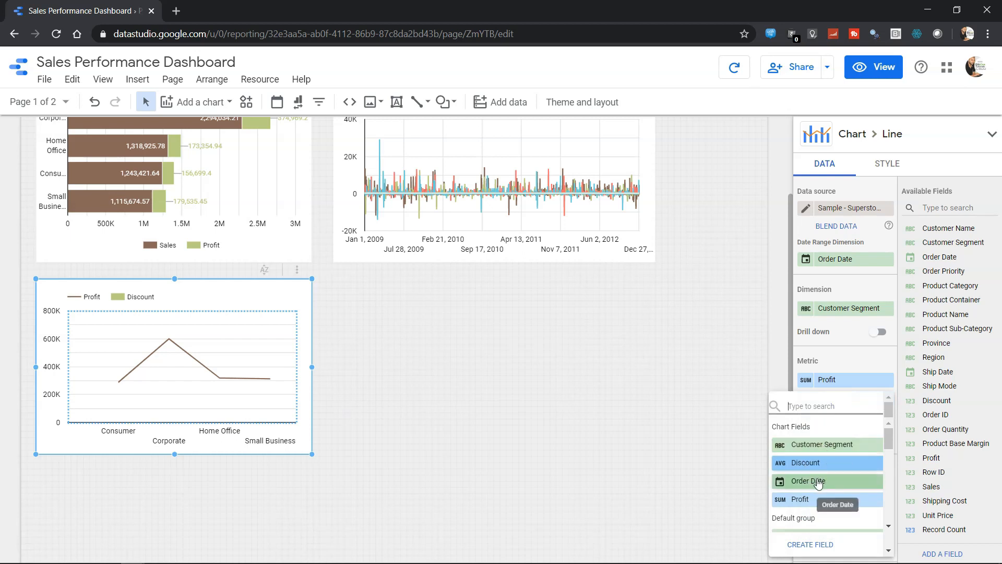
text(sal)
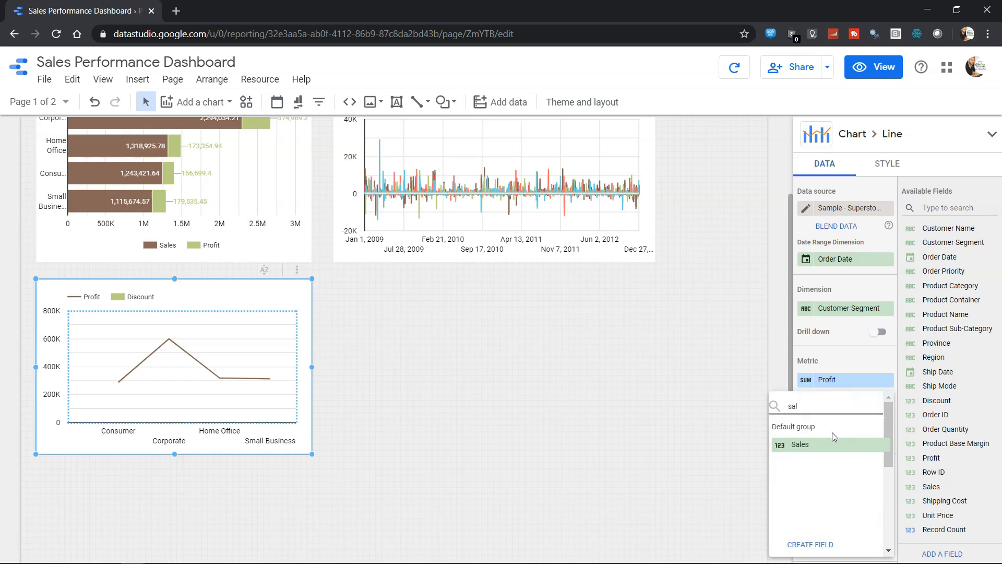
click(829, 445)
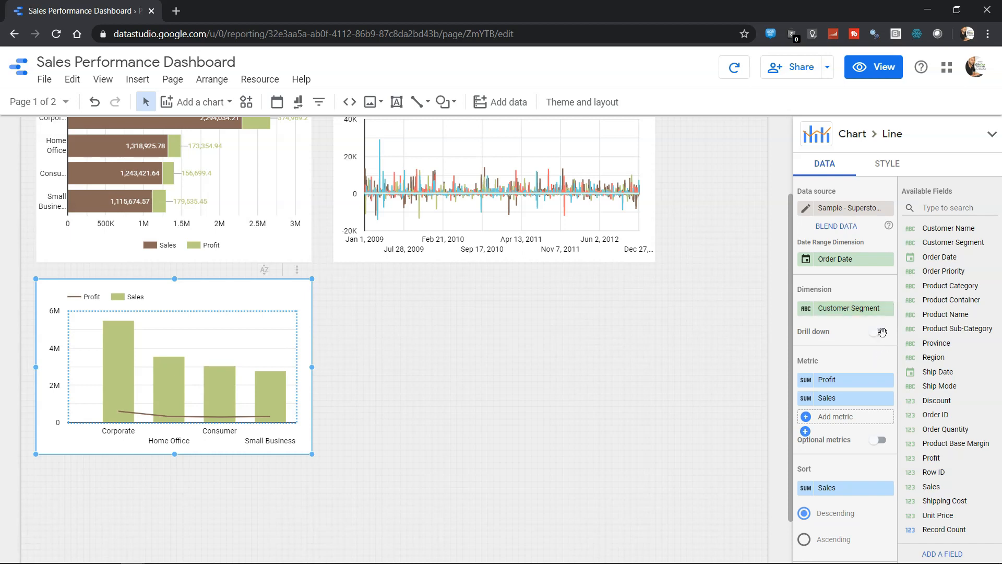
Turn on drill down for the combo chart and review its sort, default date range, filter and interaction settings
click(881, 333)
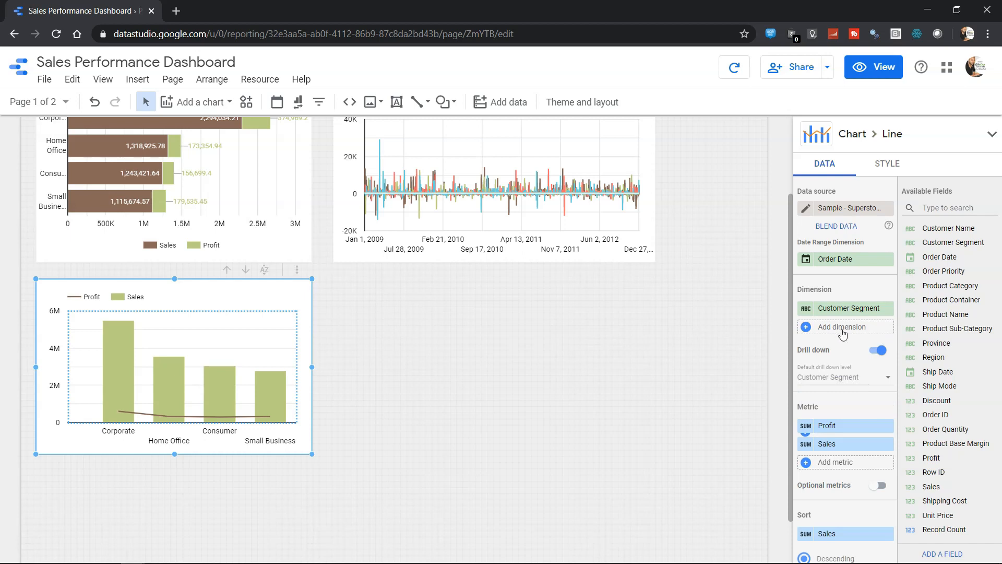
scroll(841, 332, down, 4)
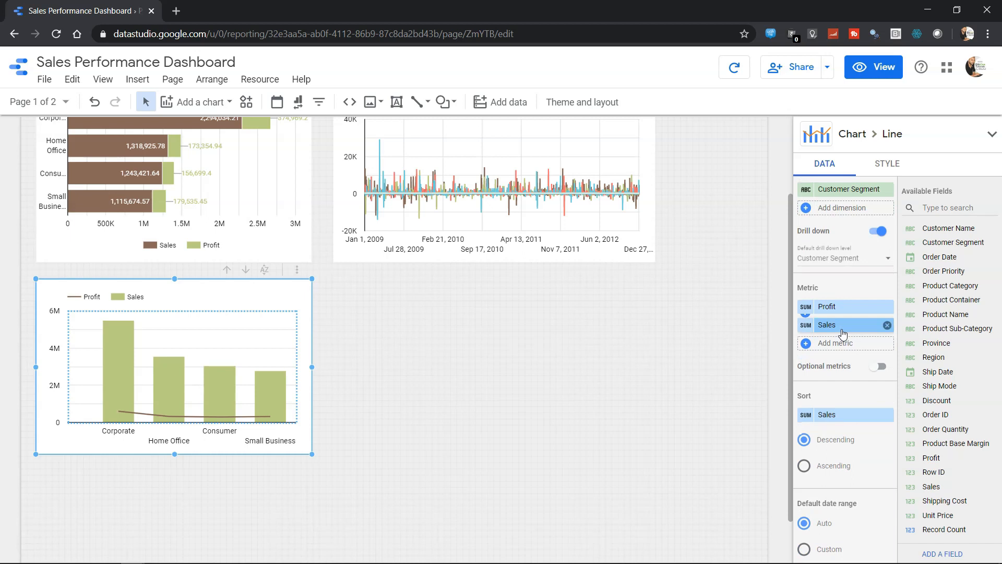
scroll(844, 333, down, 1)
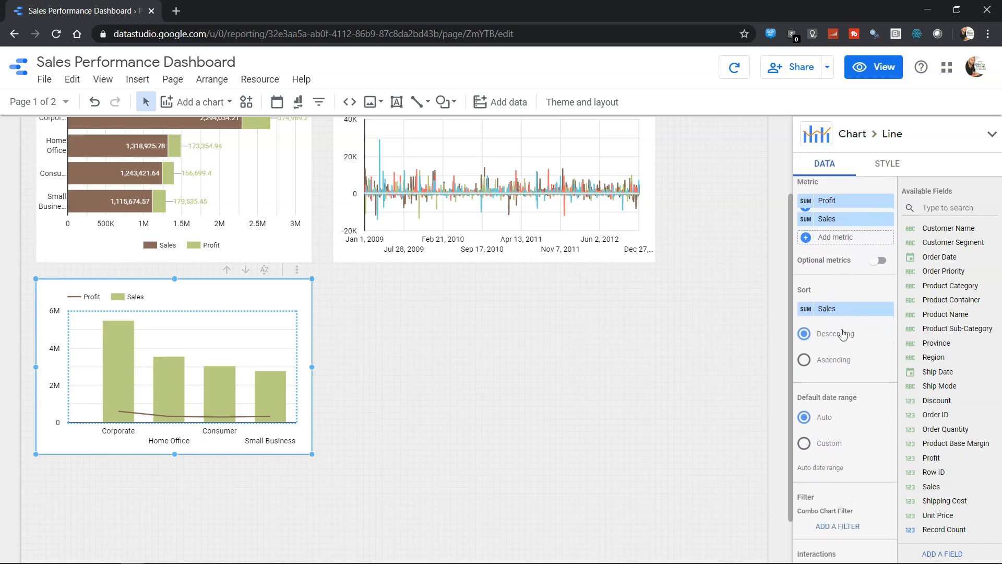
scroll(843, 333, down, 2)
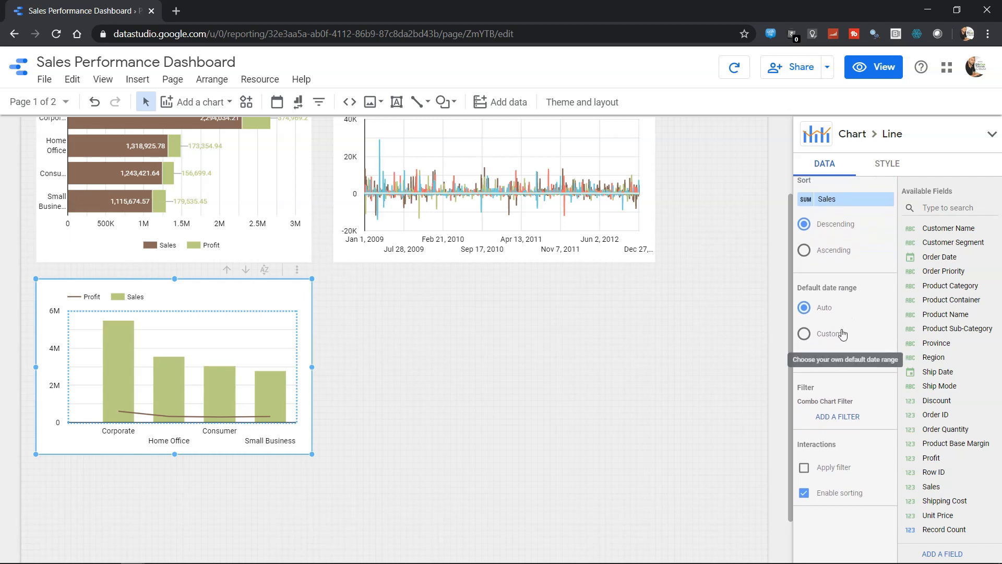
scroll(841, 329, down, 2)
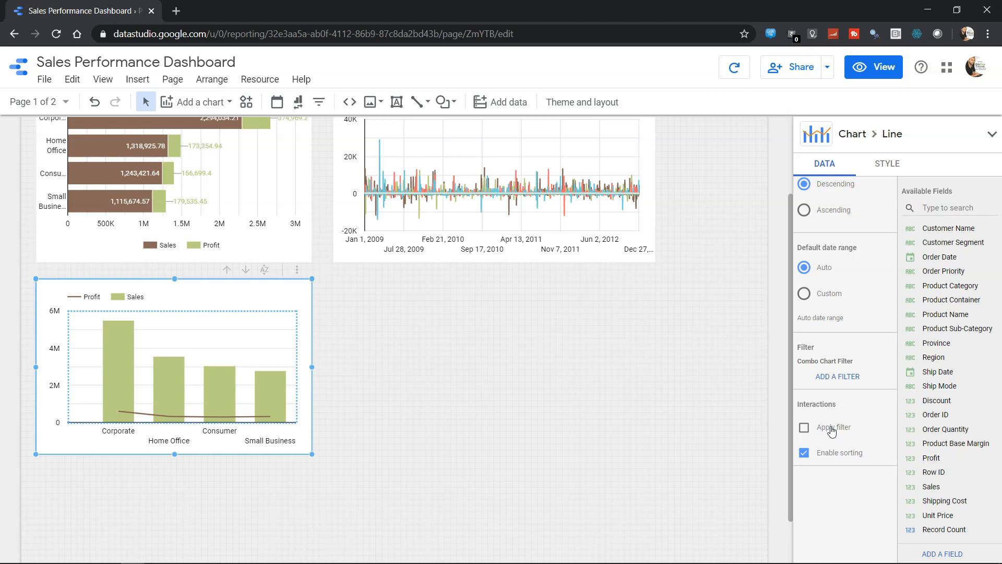
scroll(830, 355, up, 3)
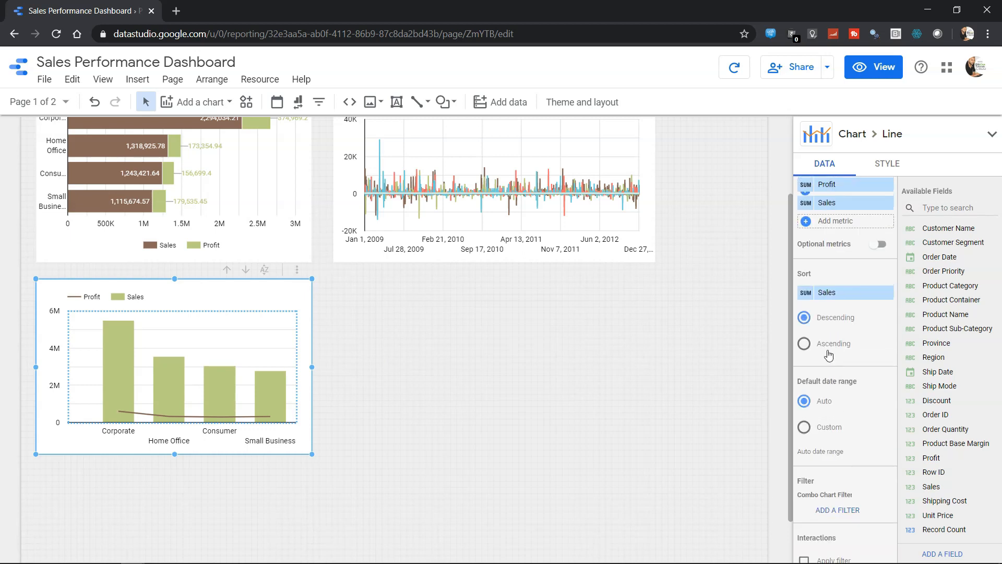
scroll(589, 355, up, 2)
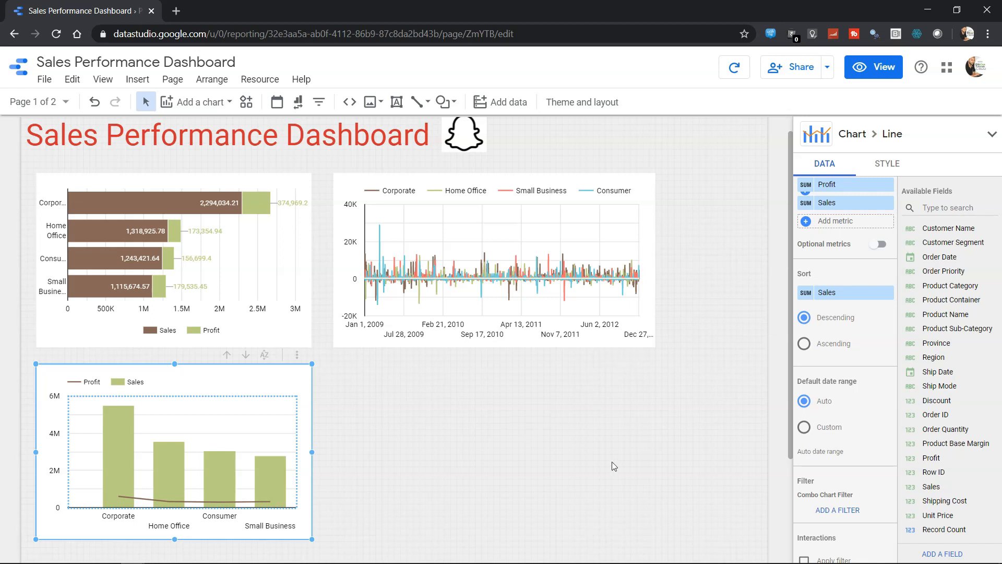
scroll(816, 379, up, 3)
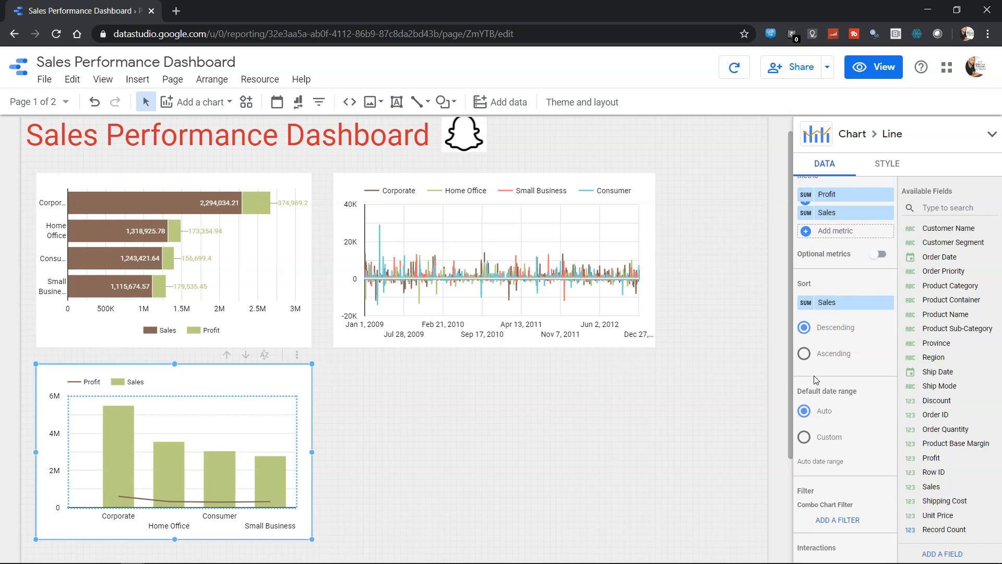
scroll(816, 379, up, 3)
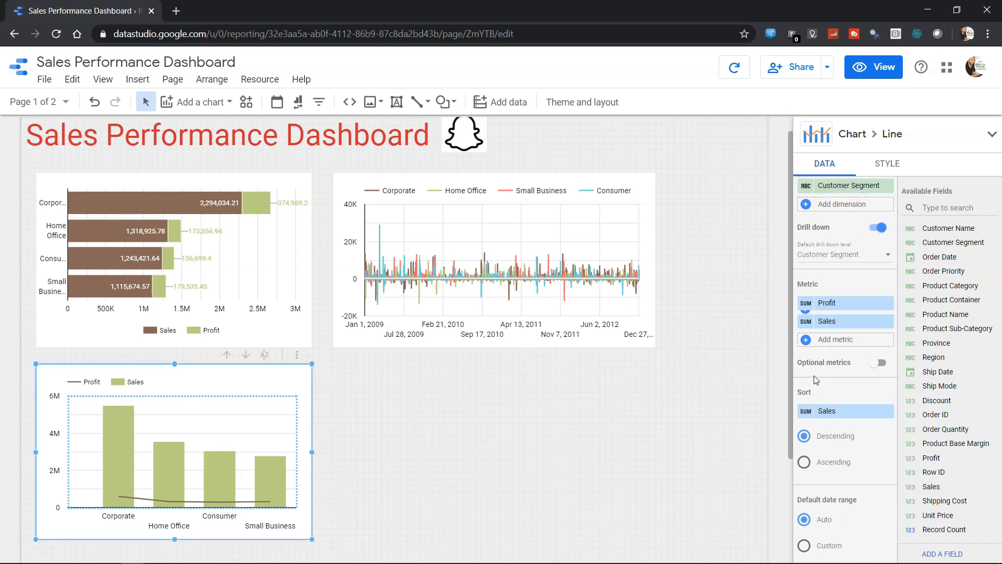
scroll(819, 397, up, 1)
scroll(819, 398, up, 2)
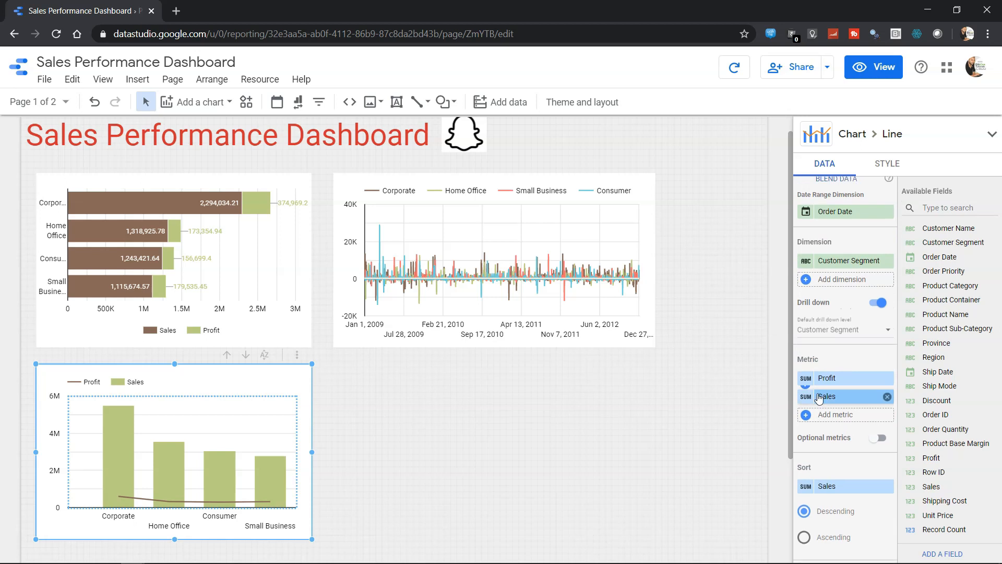
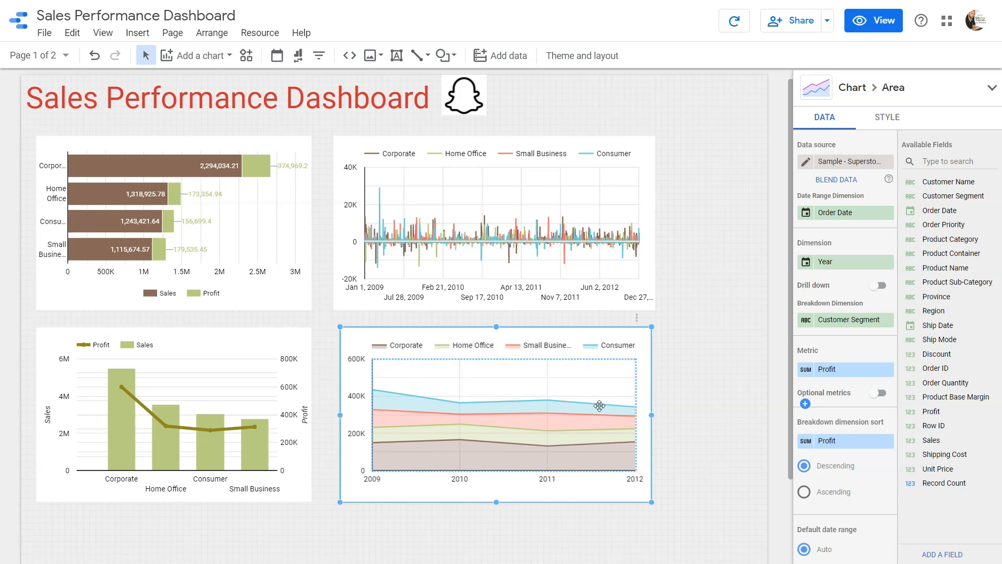
Delete the existing area chart and add a new one below the time series chart, widened to match that chart's width
key(Delete)
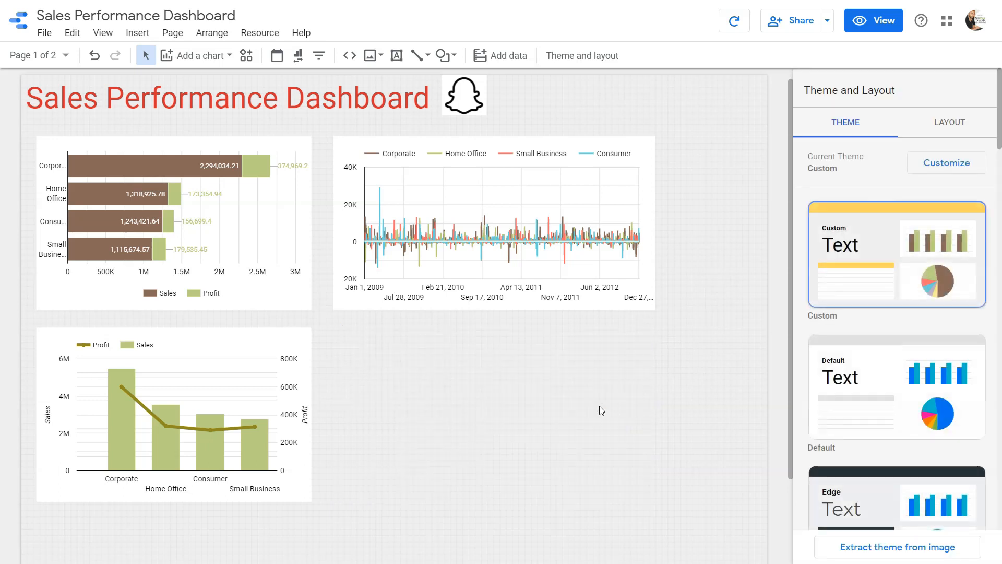
click(217, 56)
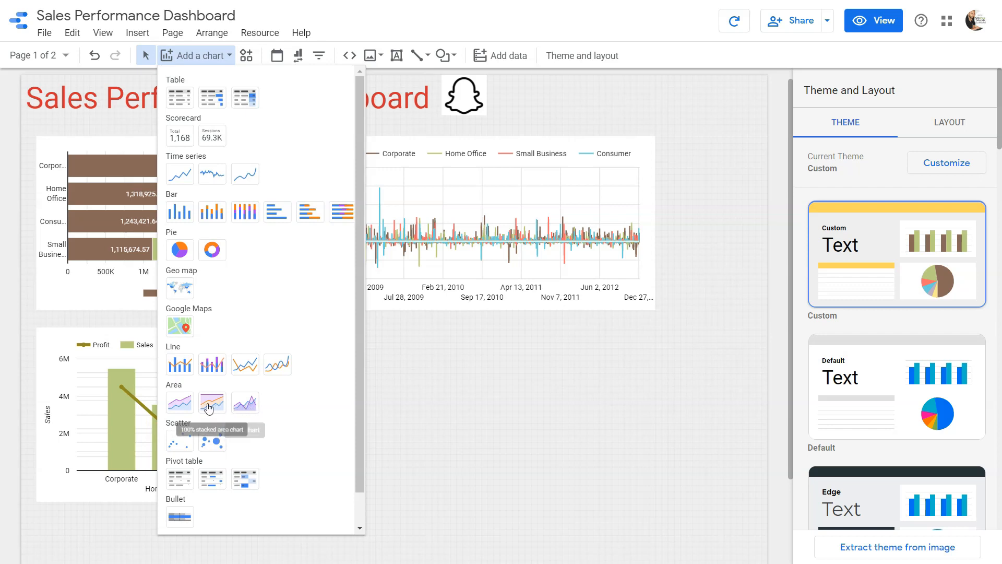
click(183, 408)
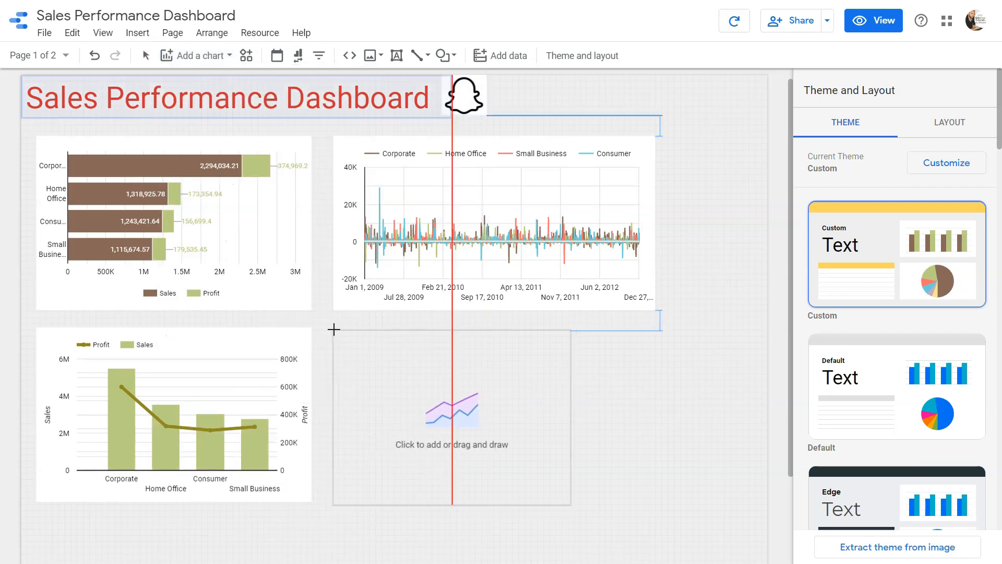
click(334, 329)
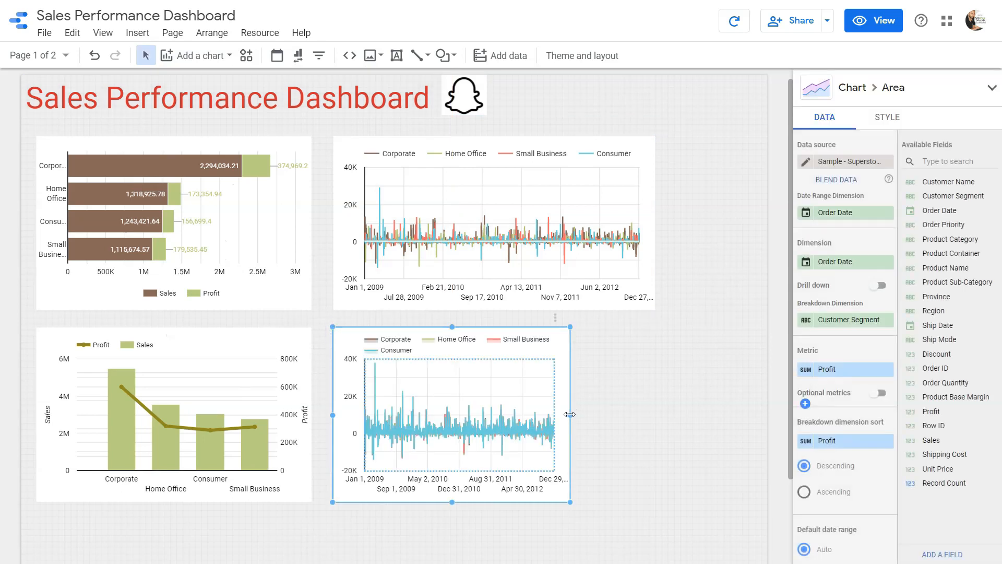
drag(570, 414, 656, 412)
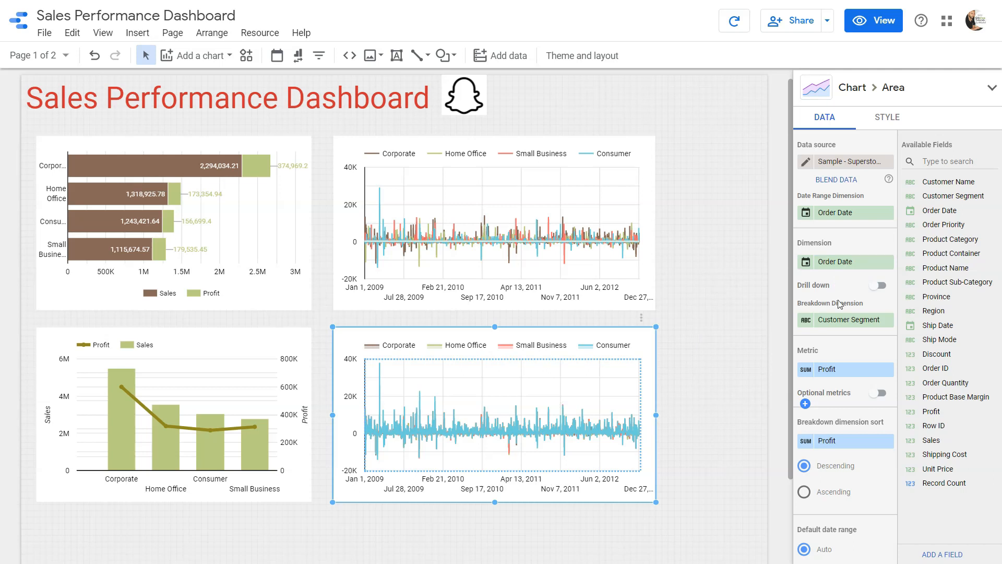
Switch the area chart's drill down on and back off, and set its Order Date dimension's granularity to Year
click(880, 286)
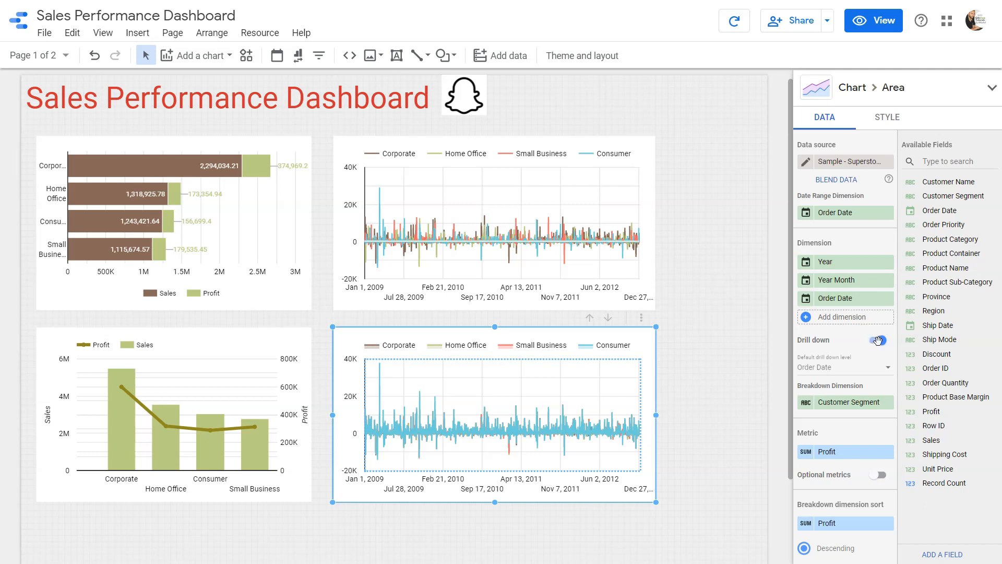
click(879, 341)
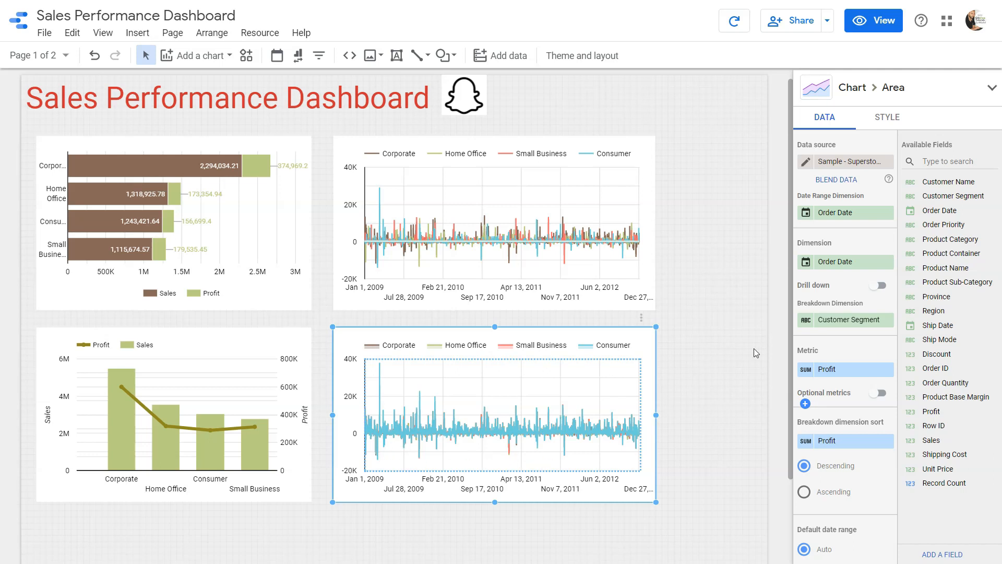
click(806, 266)
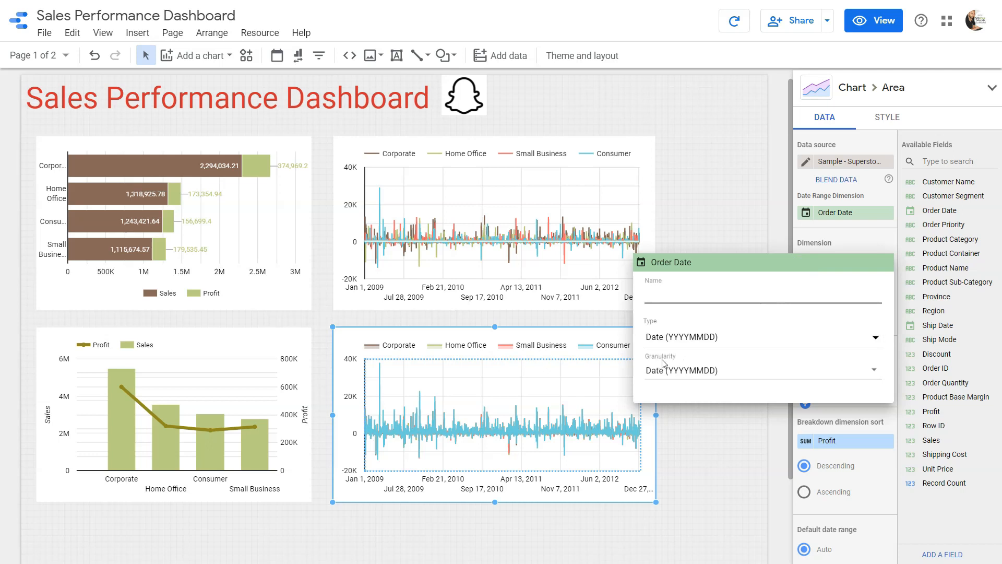
click(673, 372)
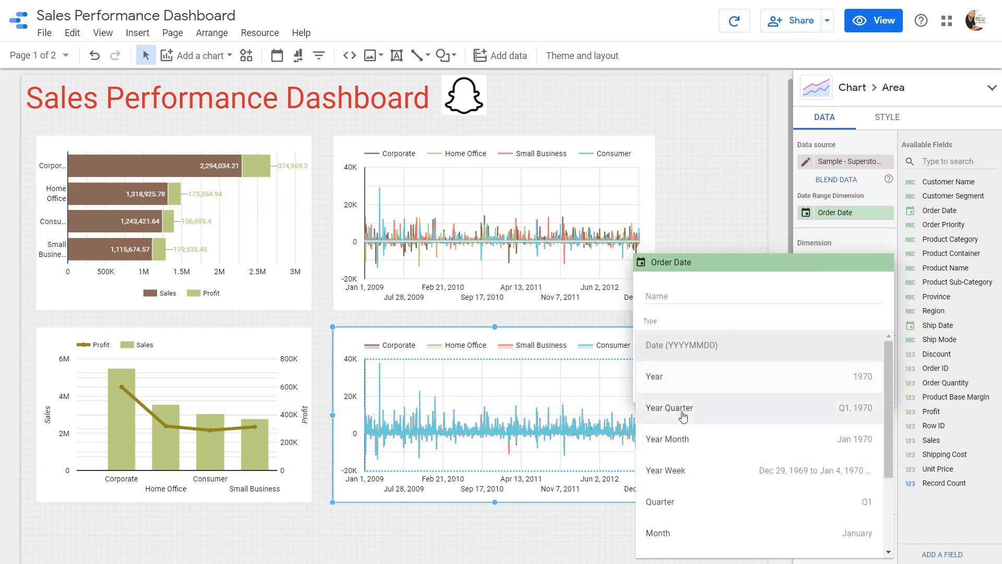
click(689, 385)
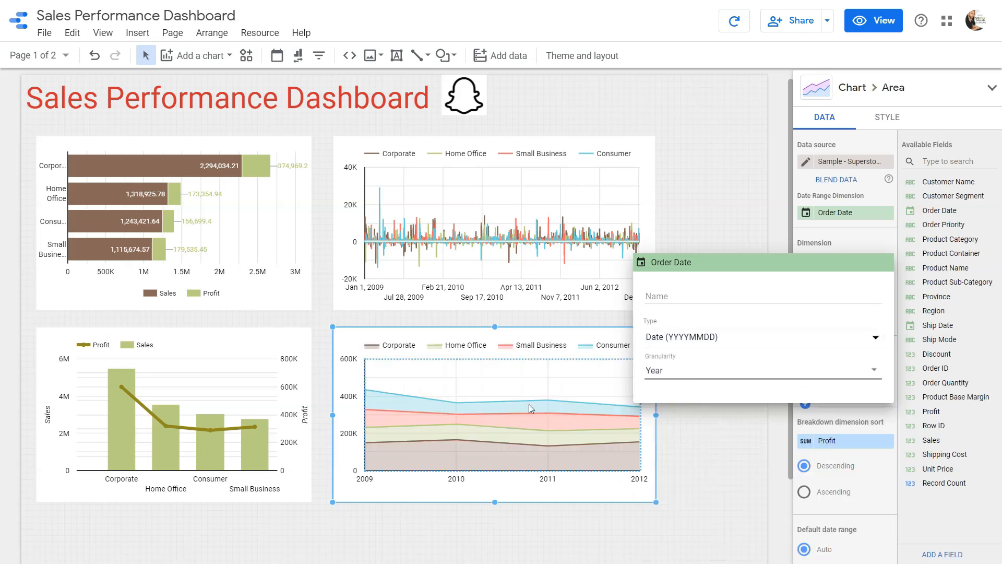
click(723, 444)
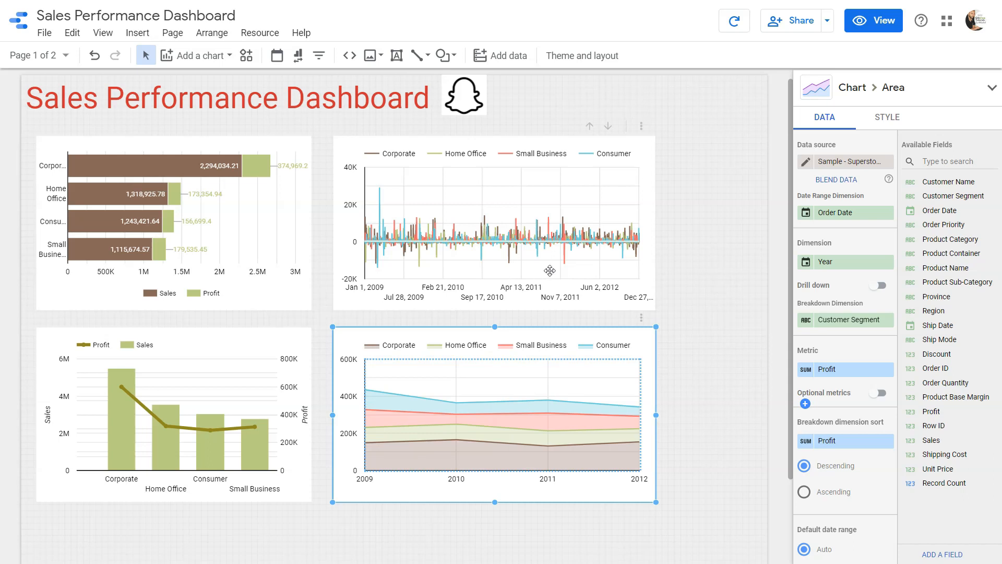
Examine the granularity options available for the area chart's date dimension without changing the selection
click(805, 265)
click(725, 371)
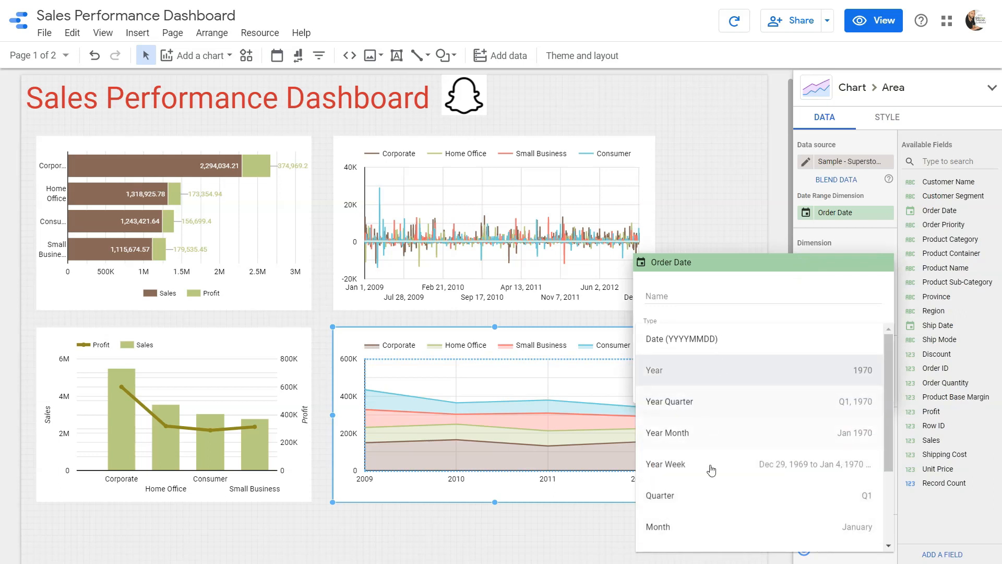
click(548, 378)
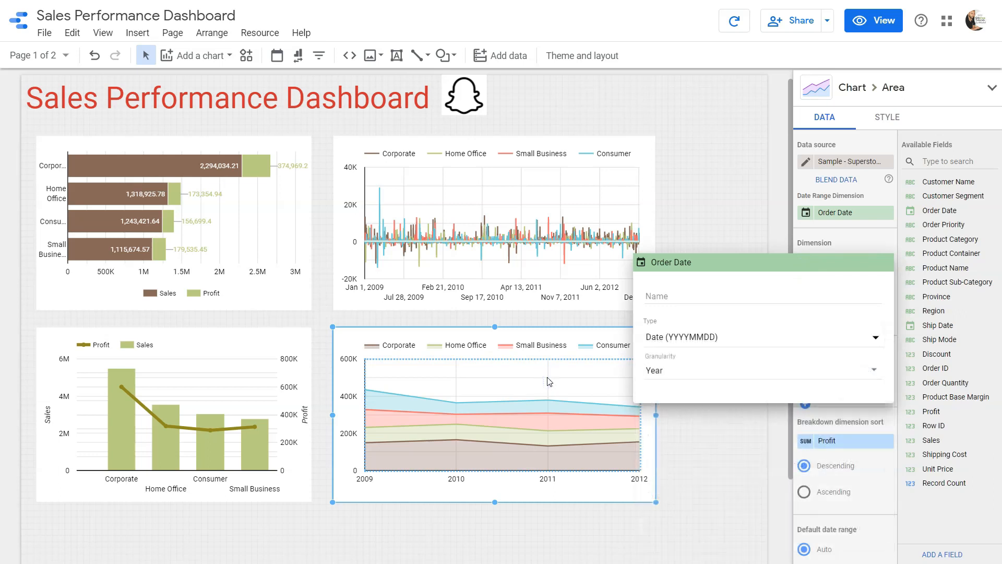
click(677, 467)
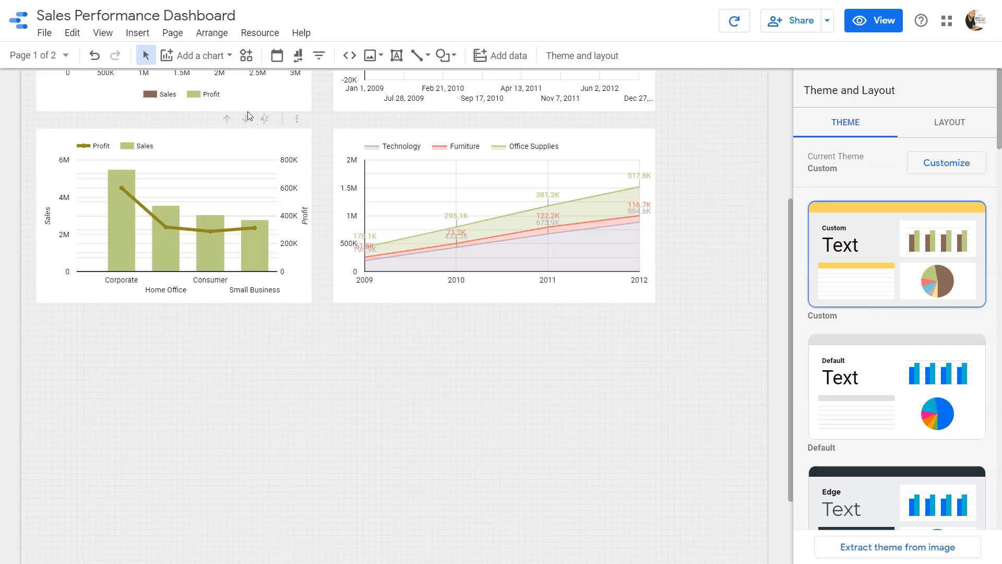
Add a pie chart directly below the Sales and Profit combo chart and widen it to match that chart's width
click(224, 56)
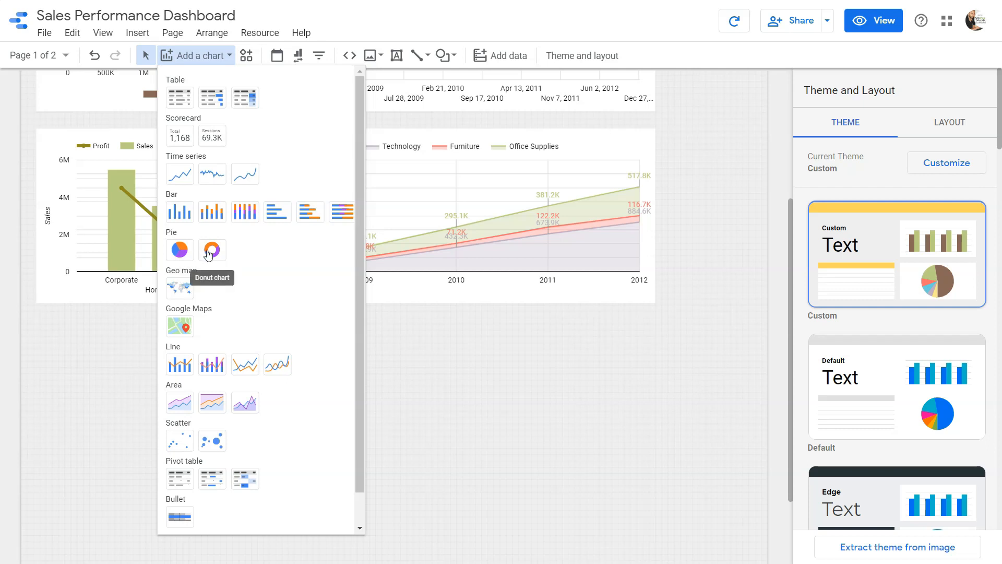
click(180, 250)
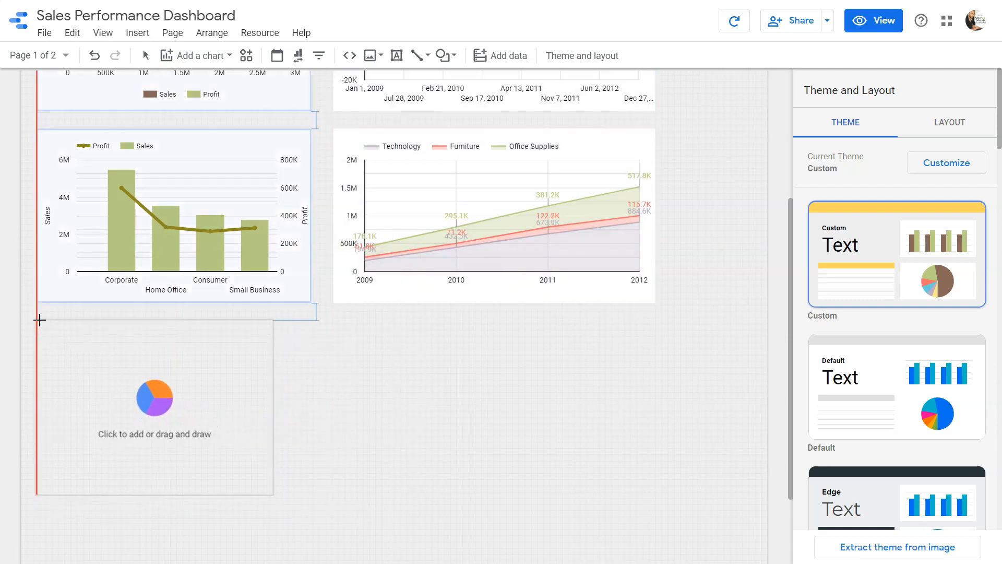
click(39, 319)
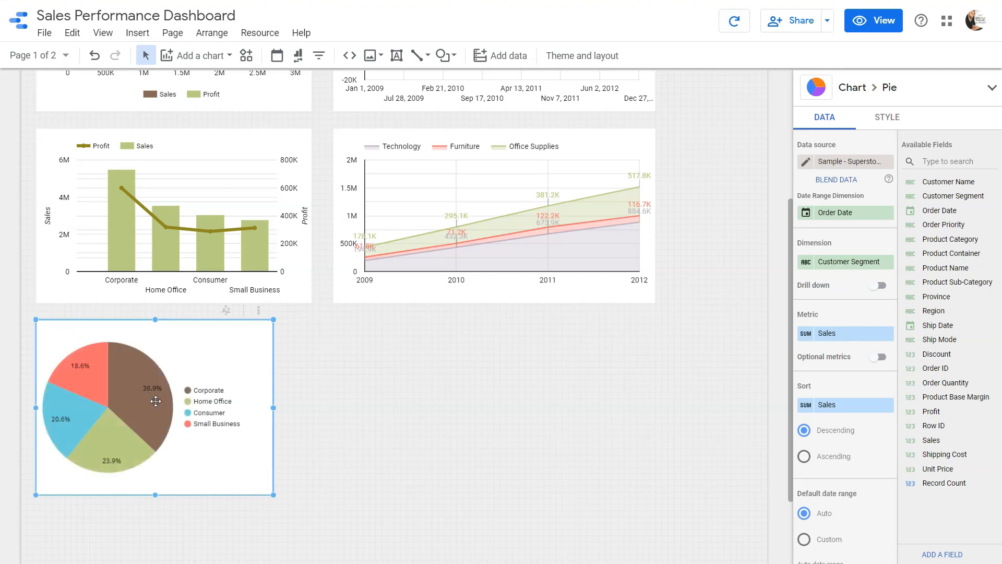
drag(272, 407, 308, 408)
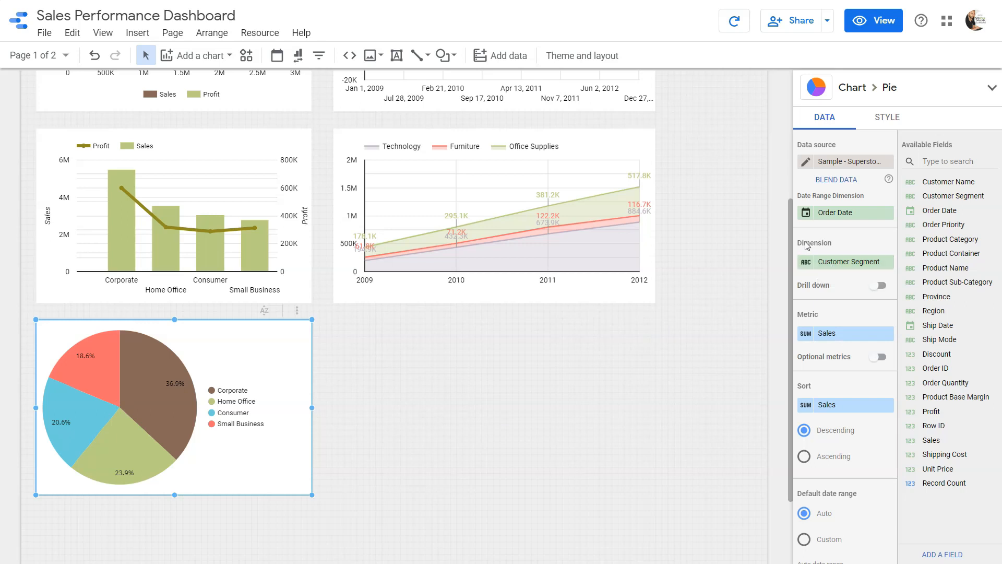
Set the pie chart's dimension to Product Category
click(847, 267)
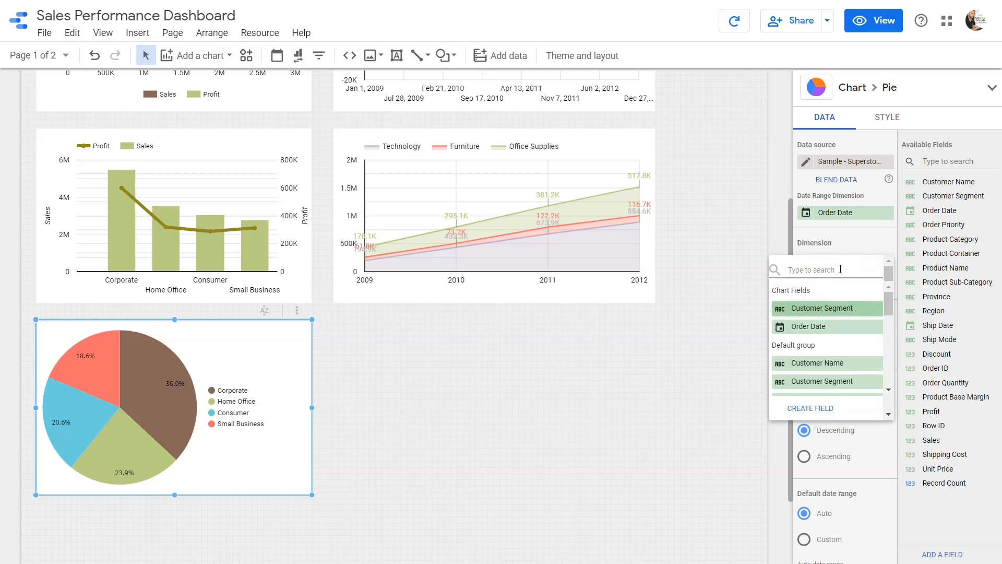
text(prod)
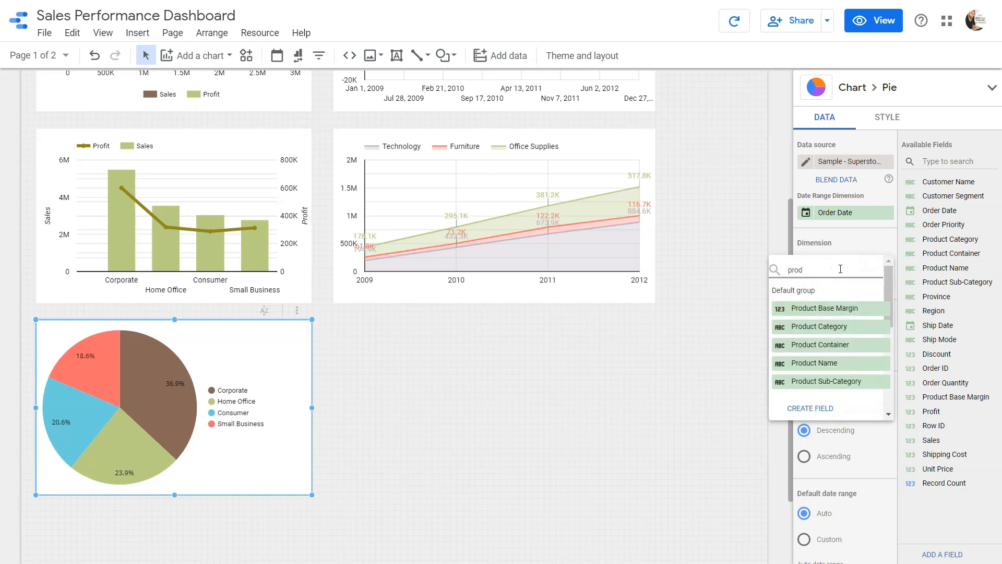
click(826, 326)
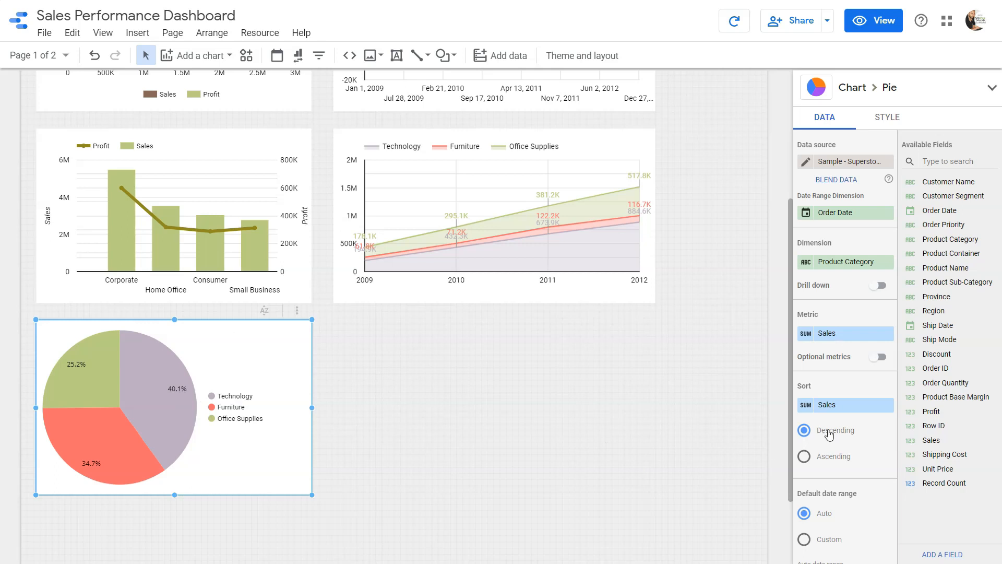
Set the pie chart's metric to Profit
click(834, 339)
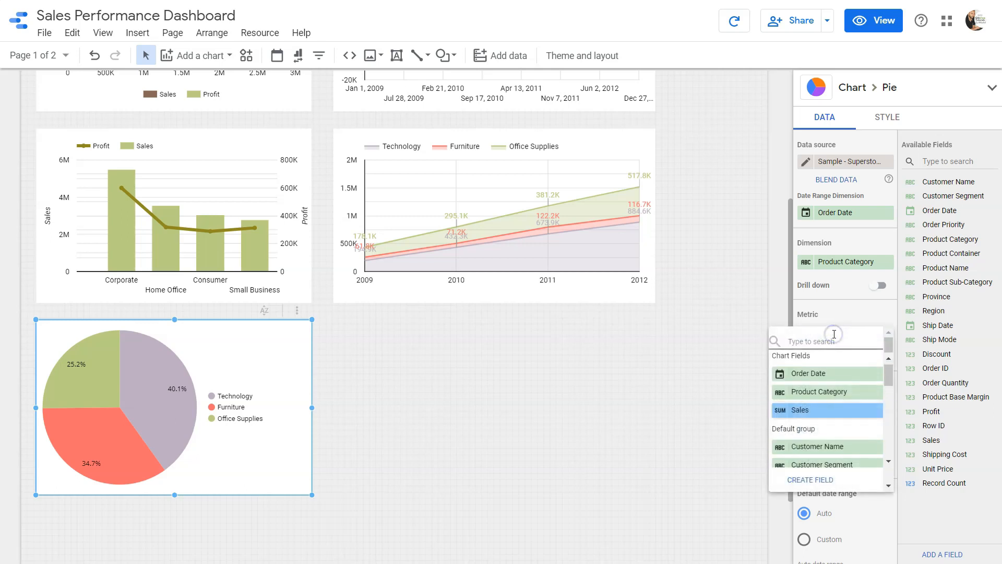
text(profit)
click(809, 378)
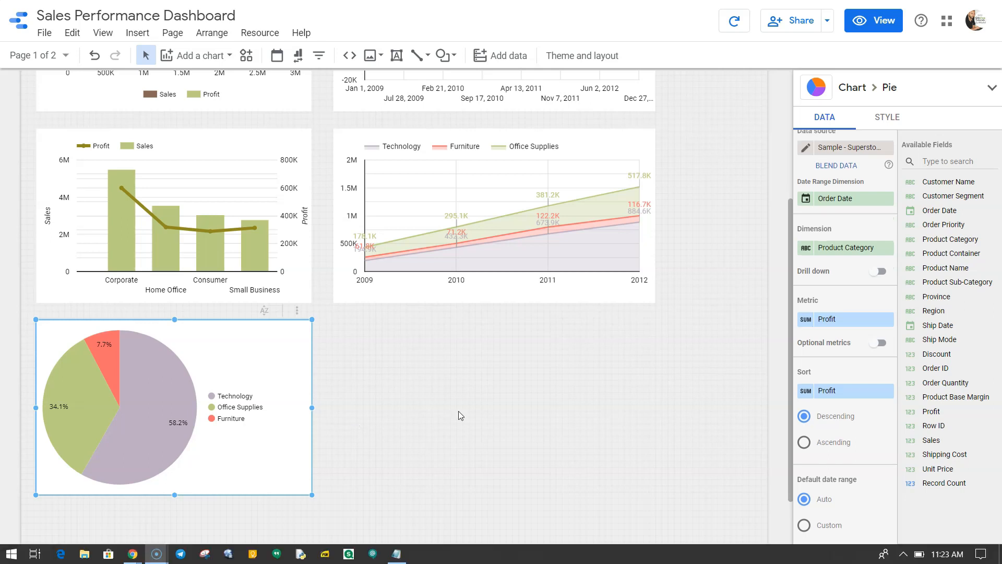
click(680, 409)
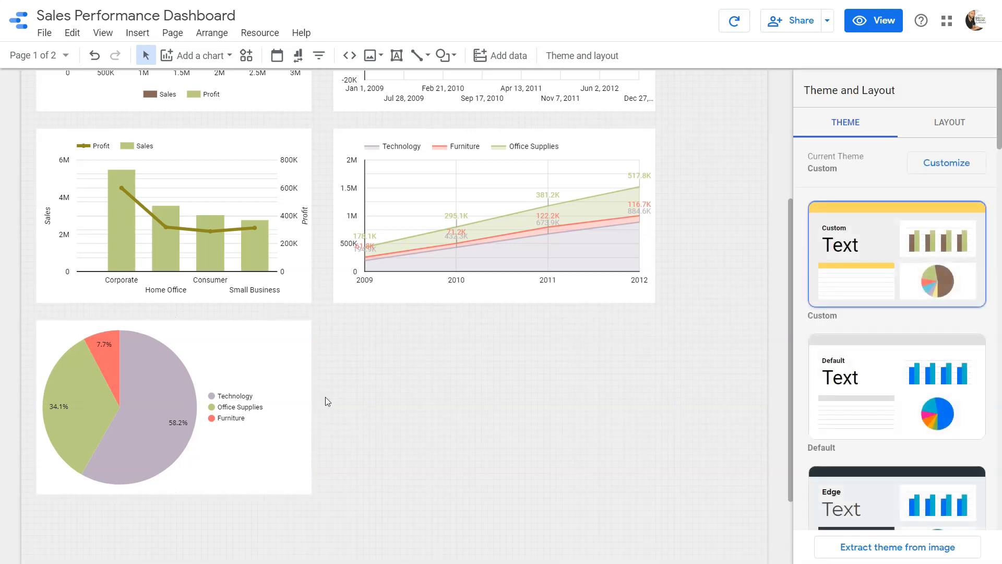
Enable the Apply filter interaction for the product category pie chart
click(282, 375)
scroll(828, 412, down, 1)
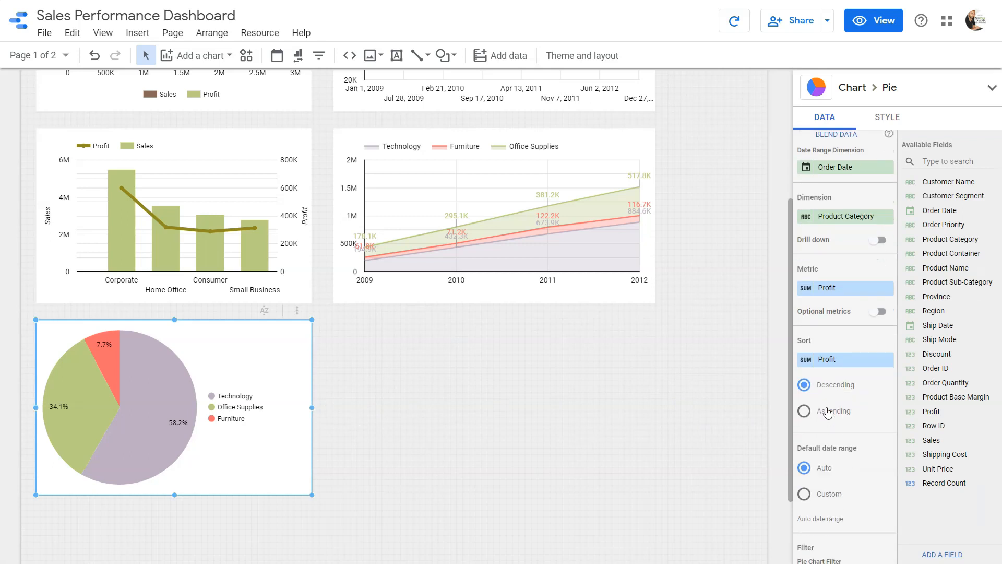
click(840, 364)
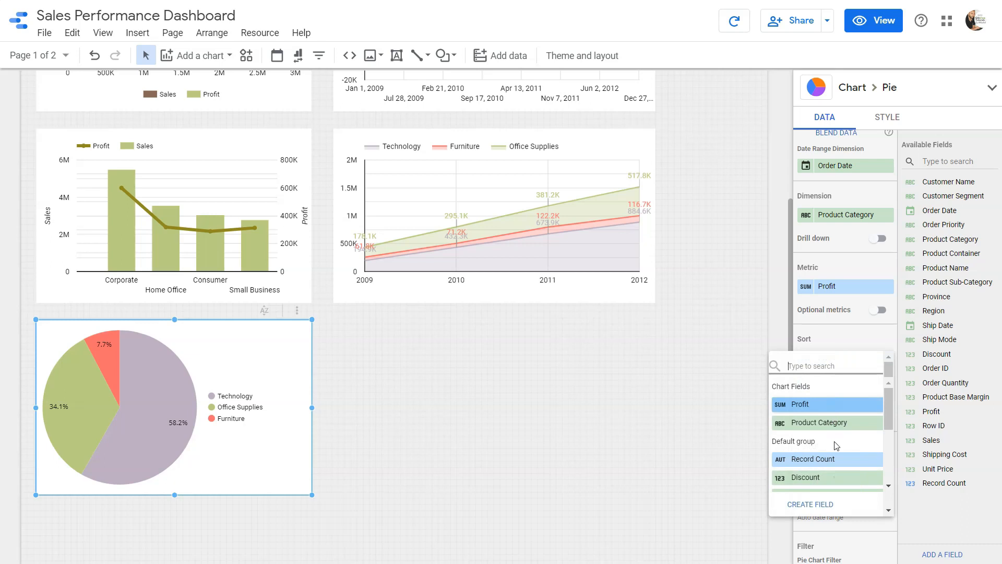
key(Escape)
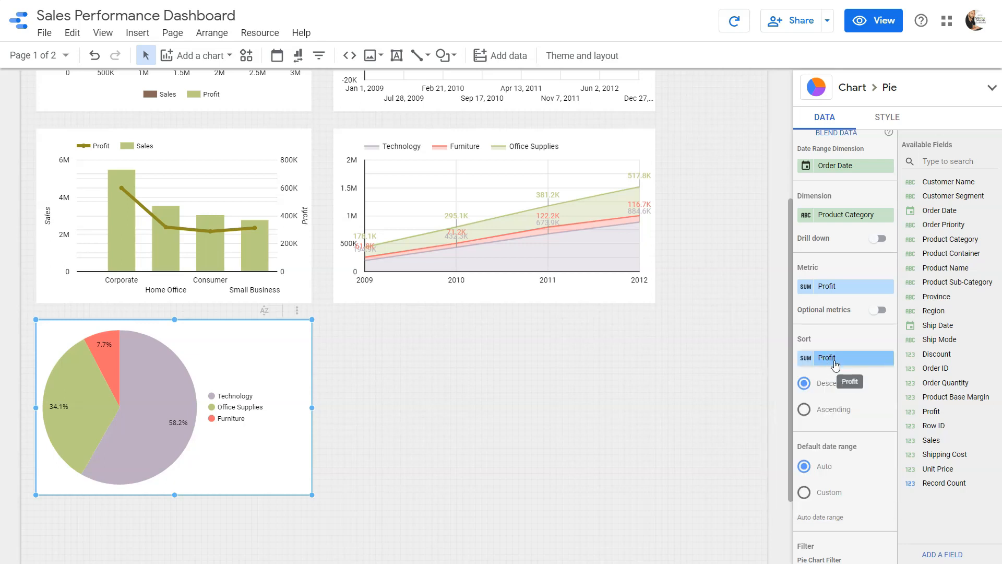
scroll(836, 365, down, 1)
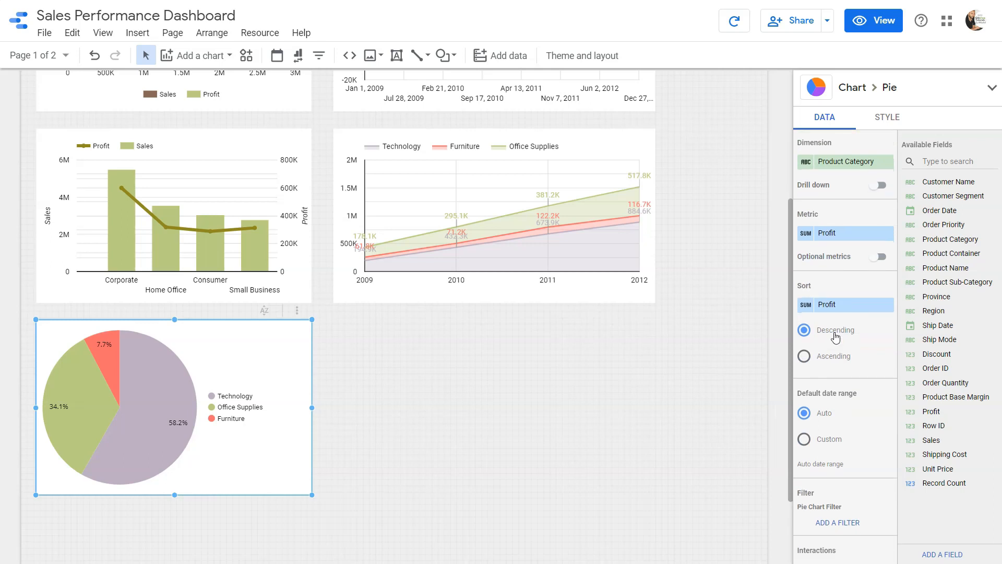
scroll(838, 357, down, 1)
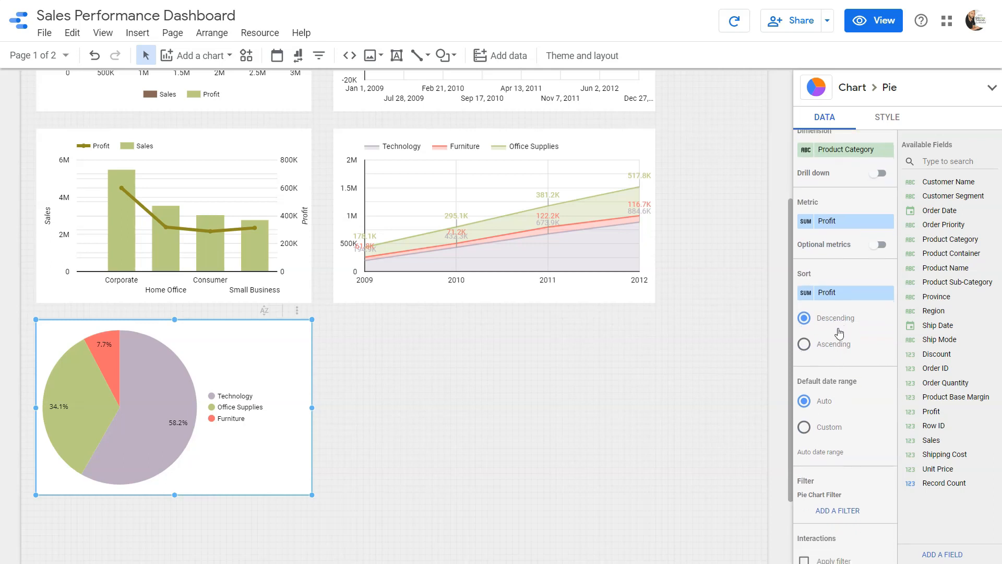
scroll(839, 346, down, 3)
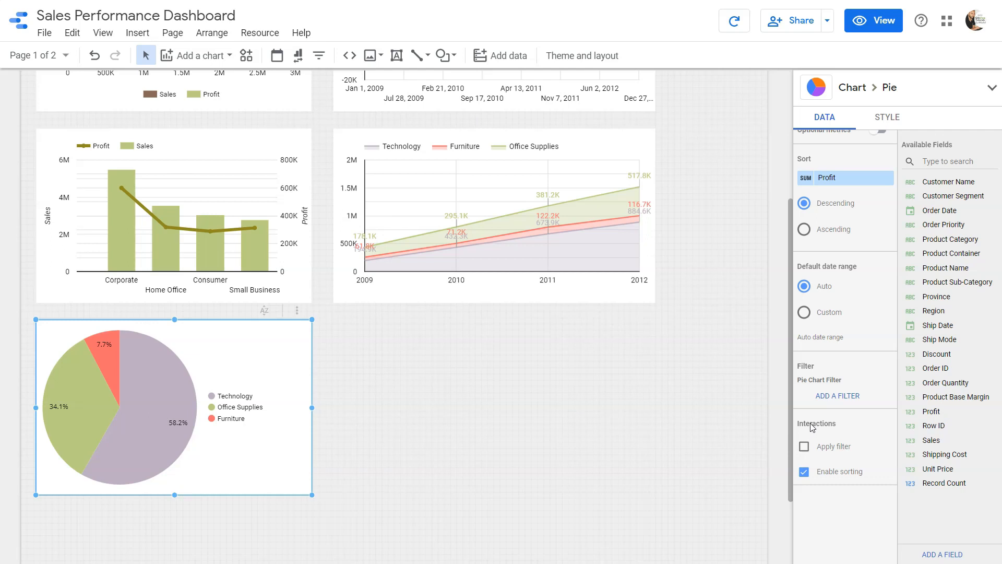
click(823, 451)
scroll(723, 441, up, 2)
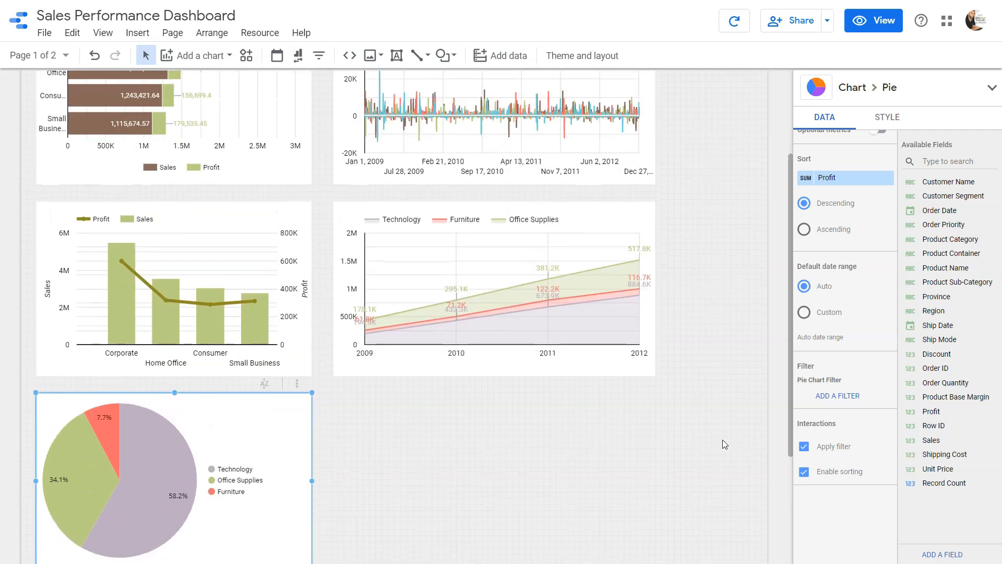
click(722, 444)
Add a scorecard with abbreviated numbers beside the time series chart, aligned with that chart's upper edge
scroll(554, 272, down, 3)
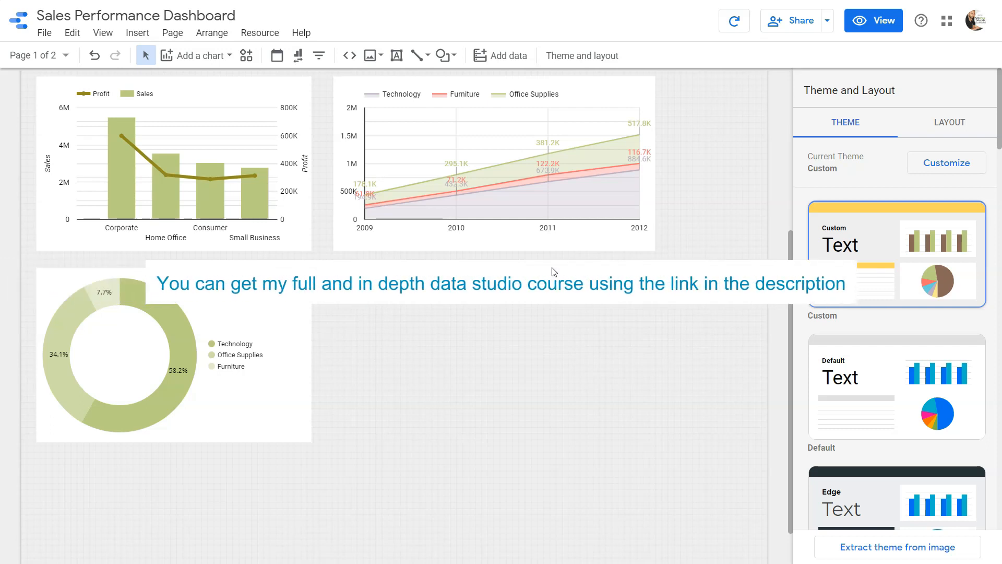
click(222, 56)
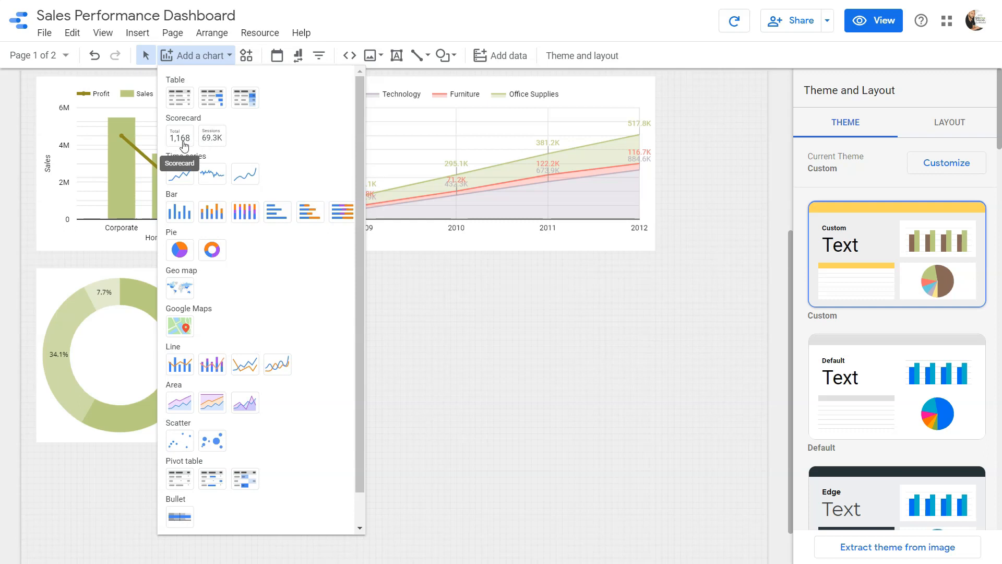
click(212, 144)
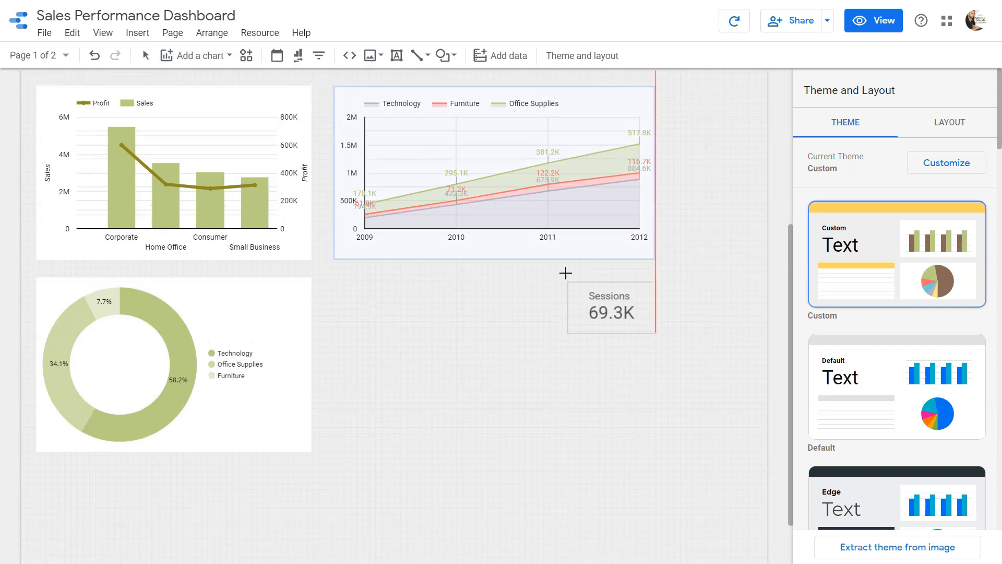
scroll(565, 273, up, 5)
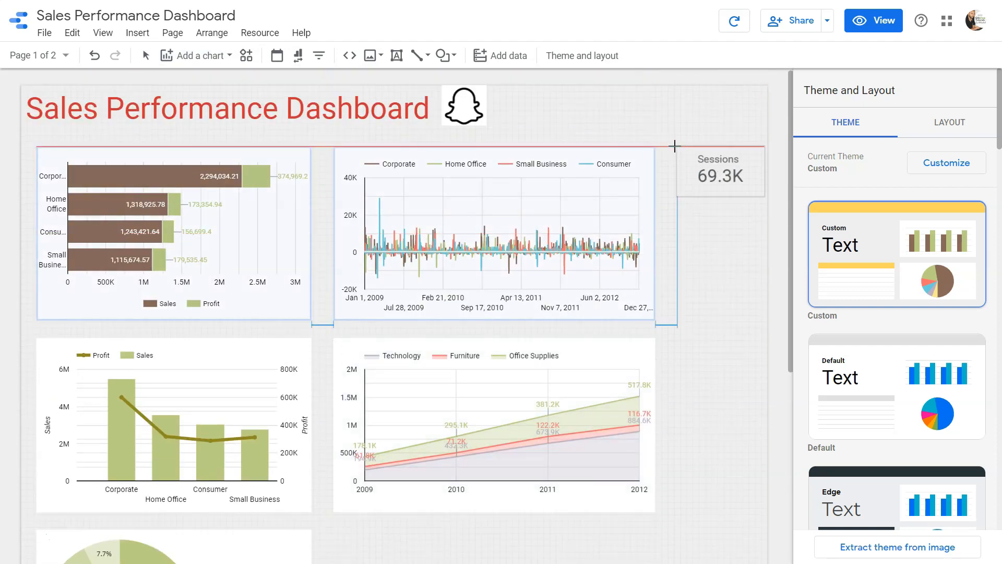
click(674, 147)
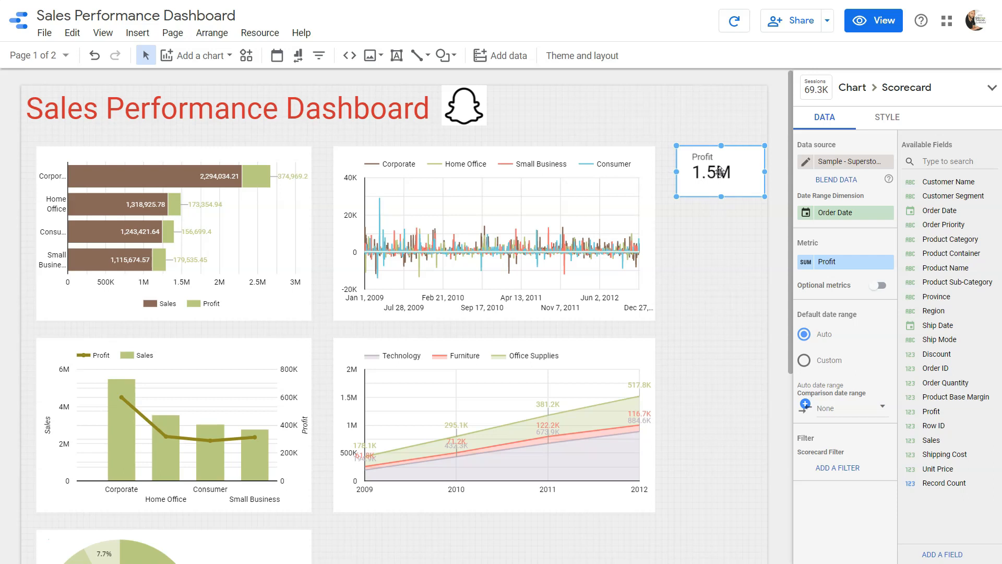
Set the scorecard's metric to Sales
click(844, 265)
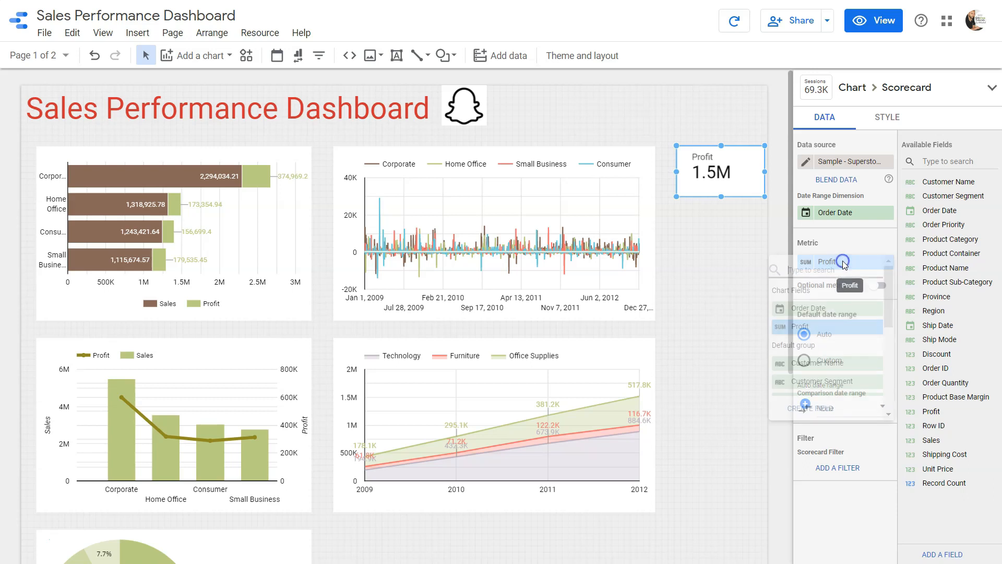
text(sales)
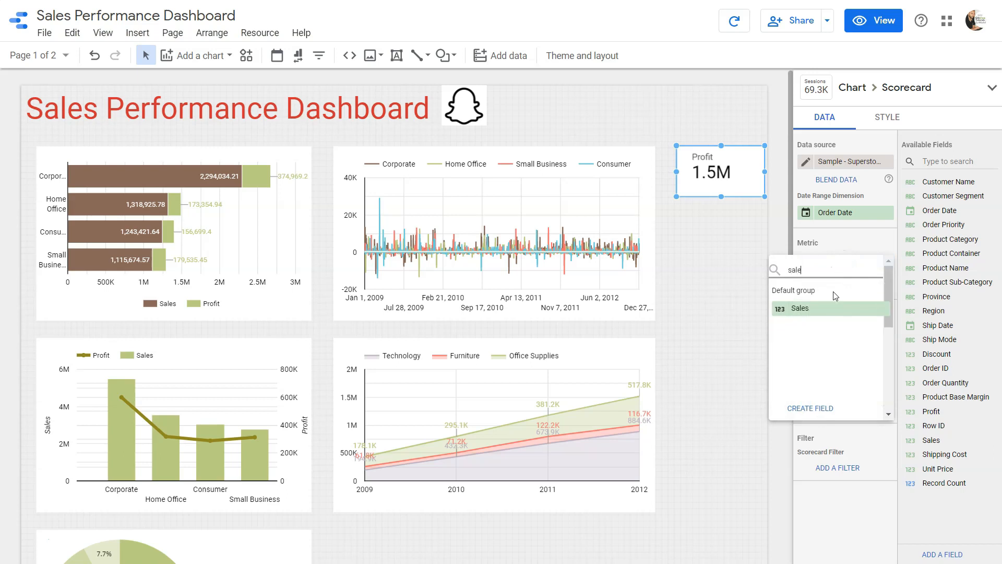
click(817, 309)
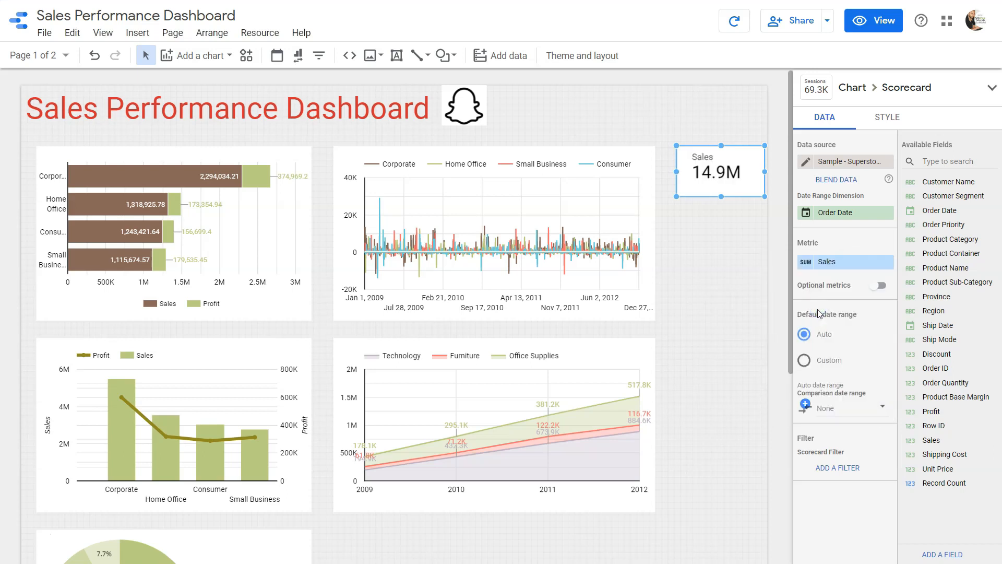
Look through the fields available as the scorecard's metric without choosing another one
click(719, 178)
click(839, 265)
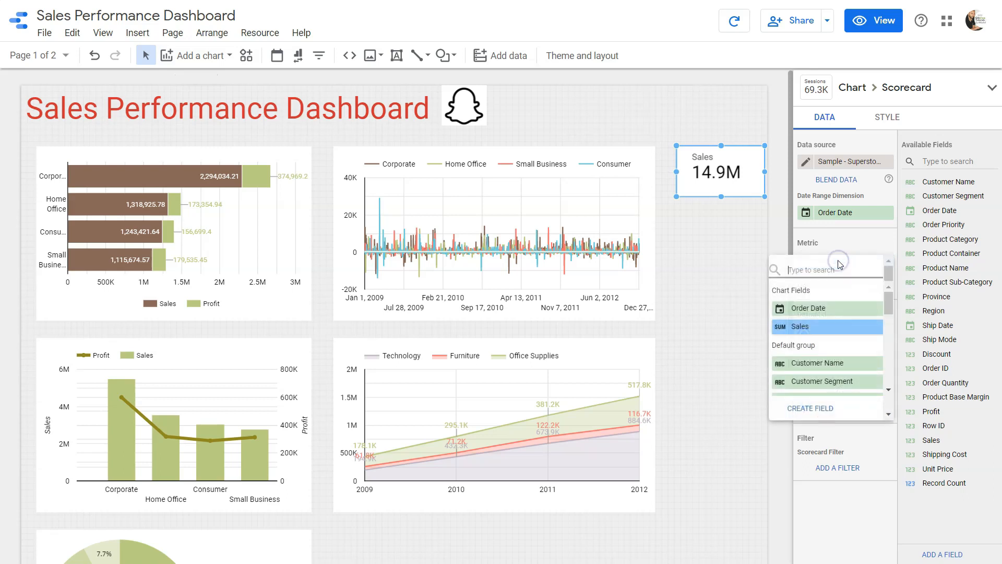
scroll(800, 334, down, 3)
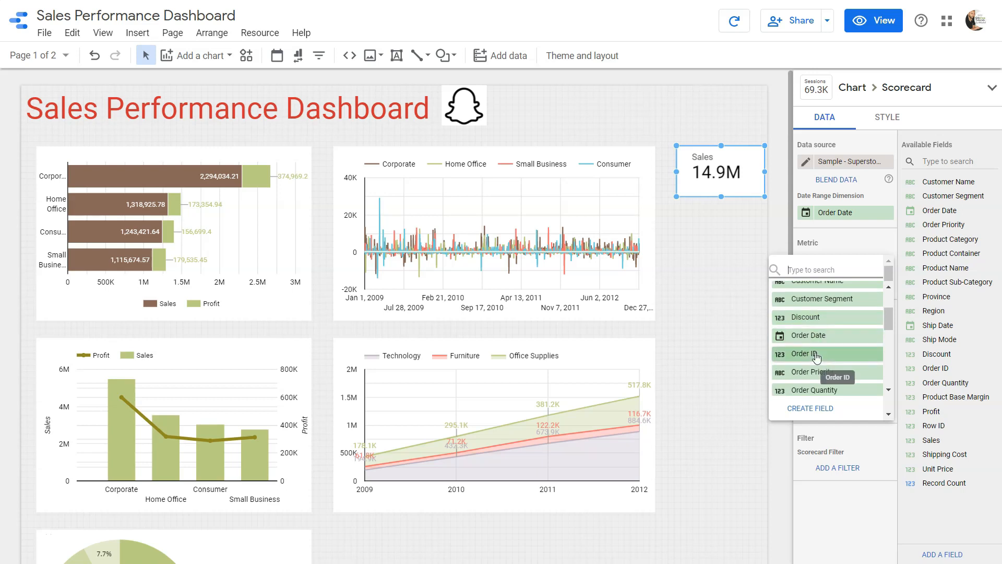
scroll(809, 360, down, 1)
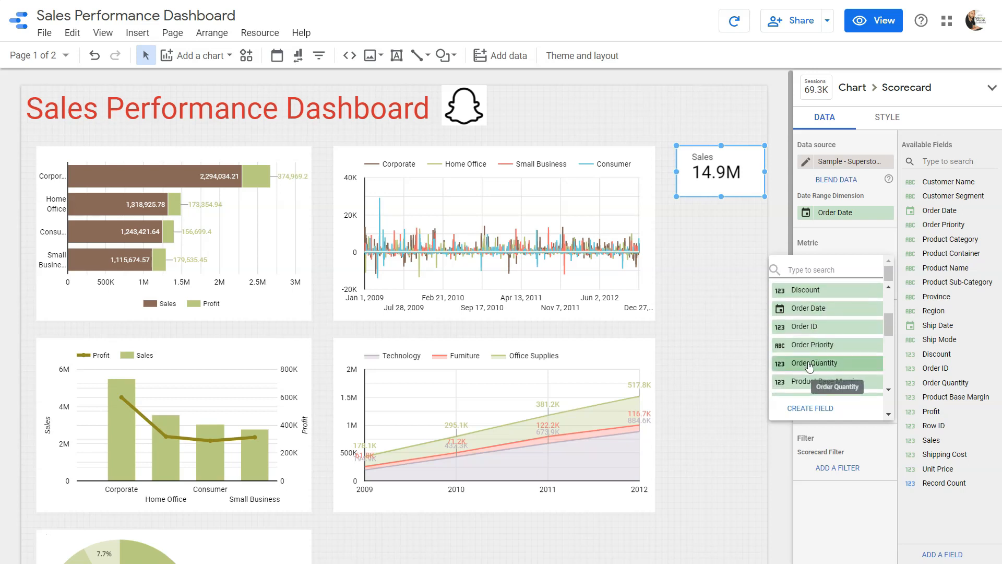
scroll(809, 365, down, 3)
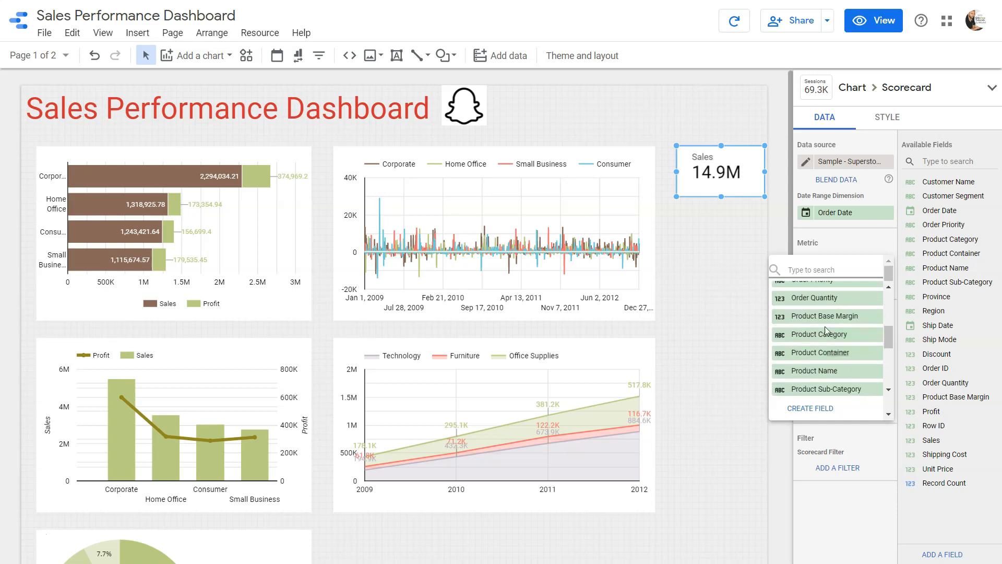
scroll(830, 324, down, 5)
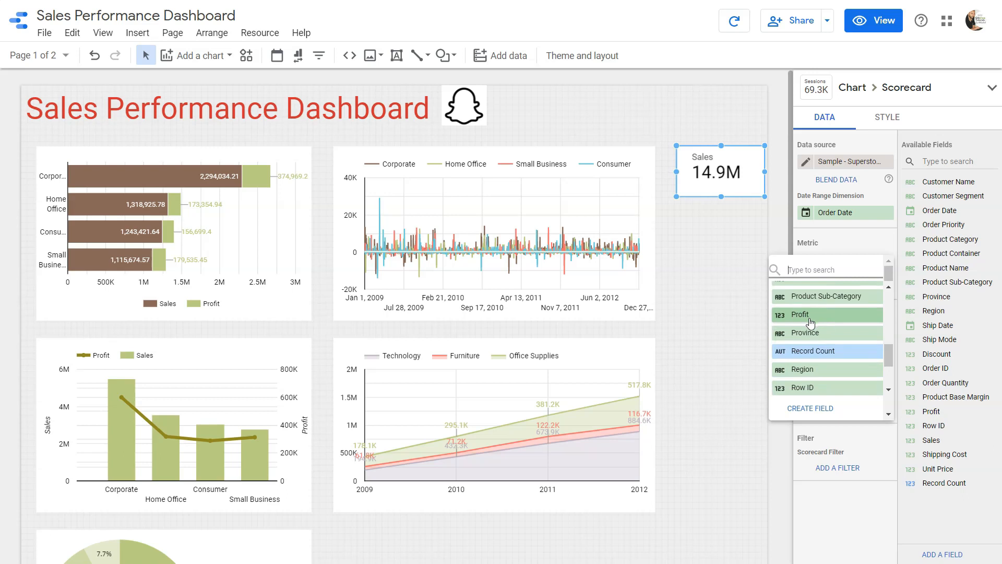
scroll(810, 322, up, 5)
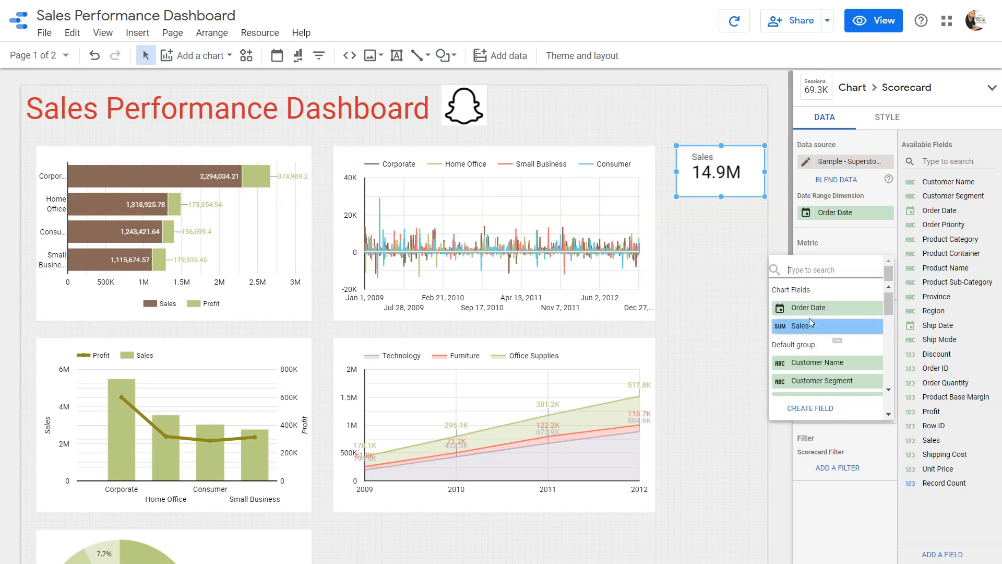
click(699, 417)
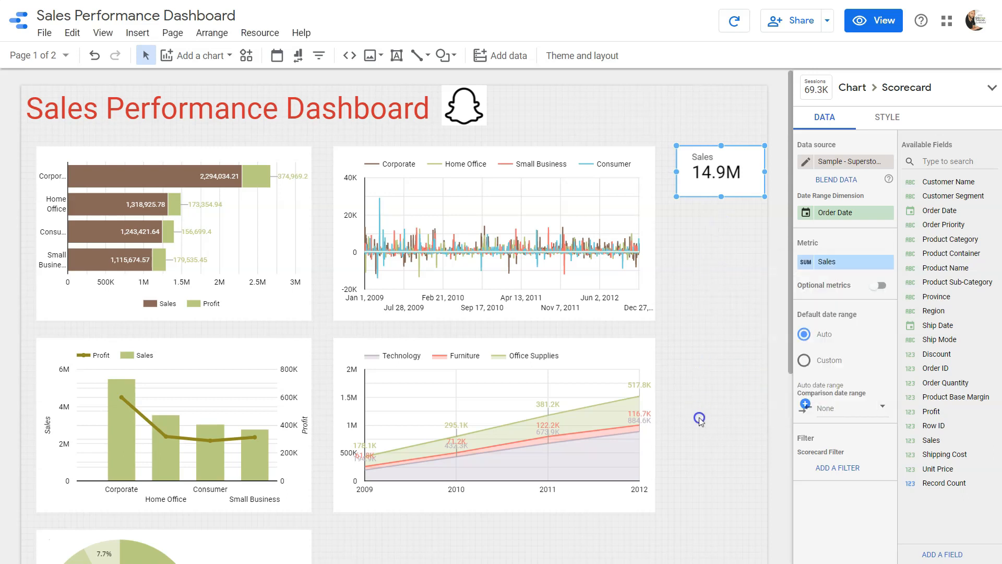
click(699, 418)
click(713, 187)
mouse_move(714, 178)
mouse_down()
mouse_move(383, 185)
mouse_move(593, 121)
mouse_move(644, 125)
mouse_move(715, 179)
mouse_up()
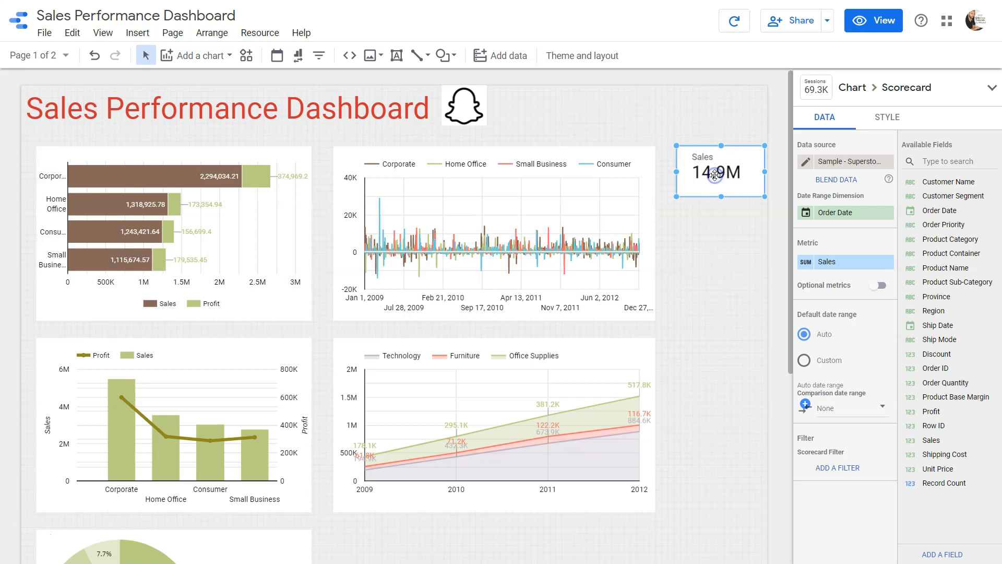
click(715, 260)
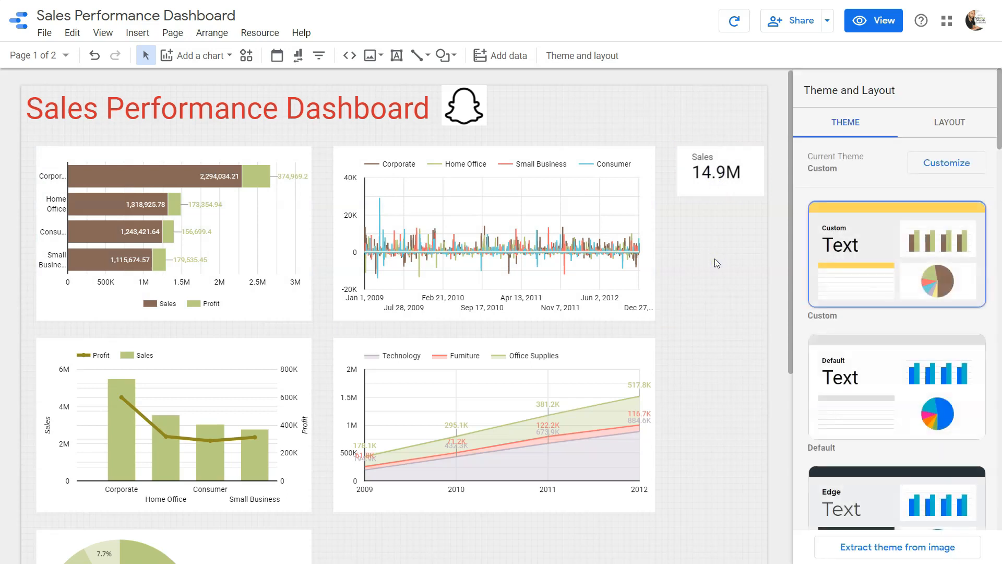
scroll(221, 490, down, 6)
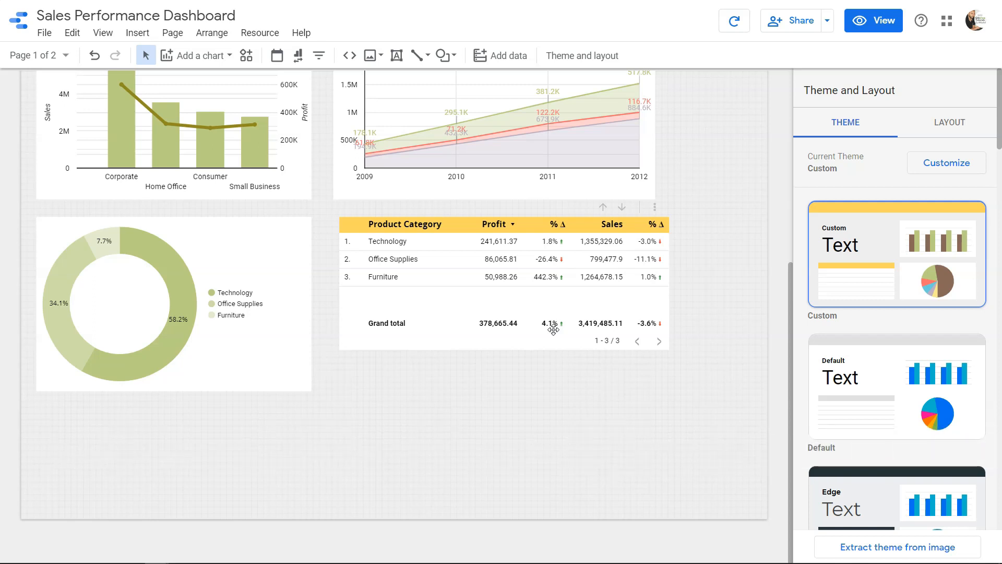
Preview the report, drill the product category table down to Customer Segment, and return to editing
click(875, 24)
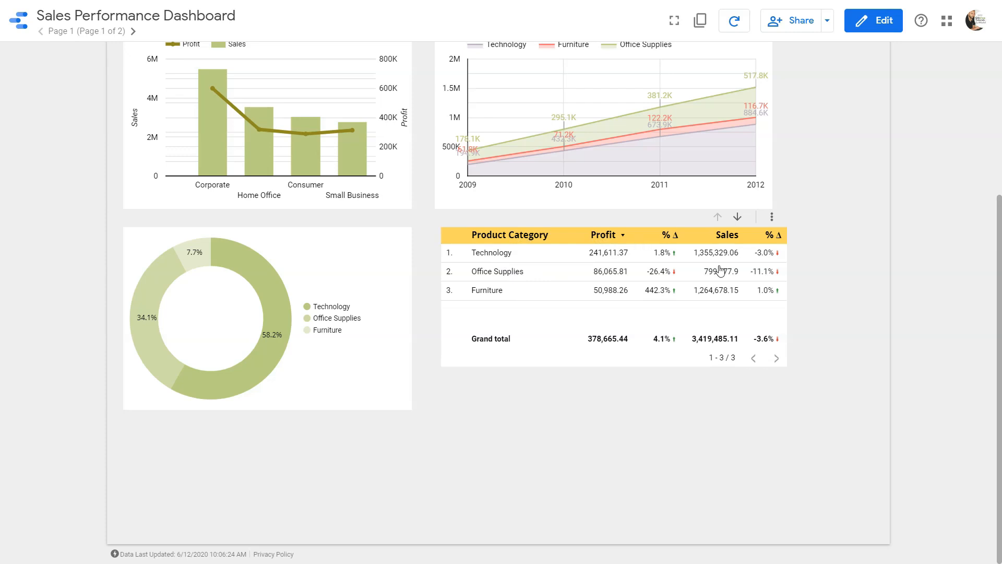
click(738, 219)
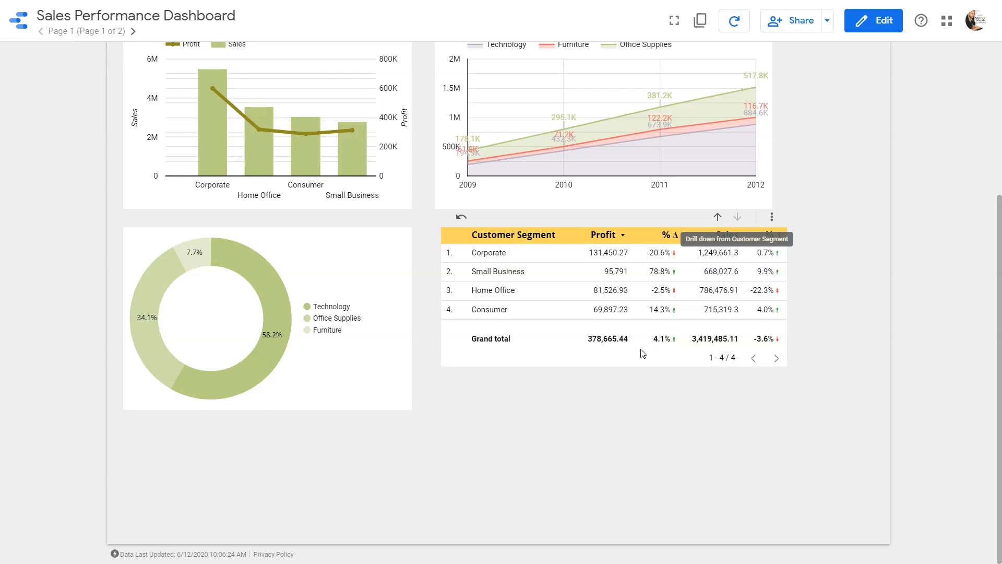
click(869, 21)
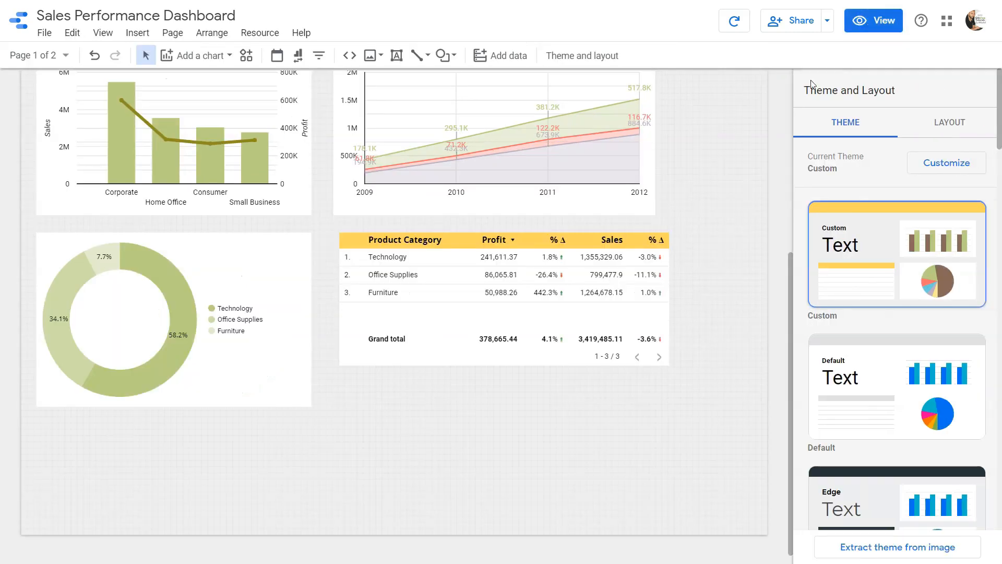
Replace the product category table beside the donut chart with a new plain table widened to match the area chart above
click(554, 329)
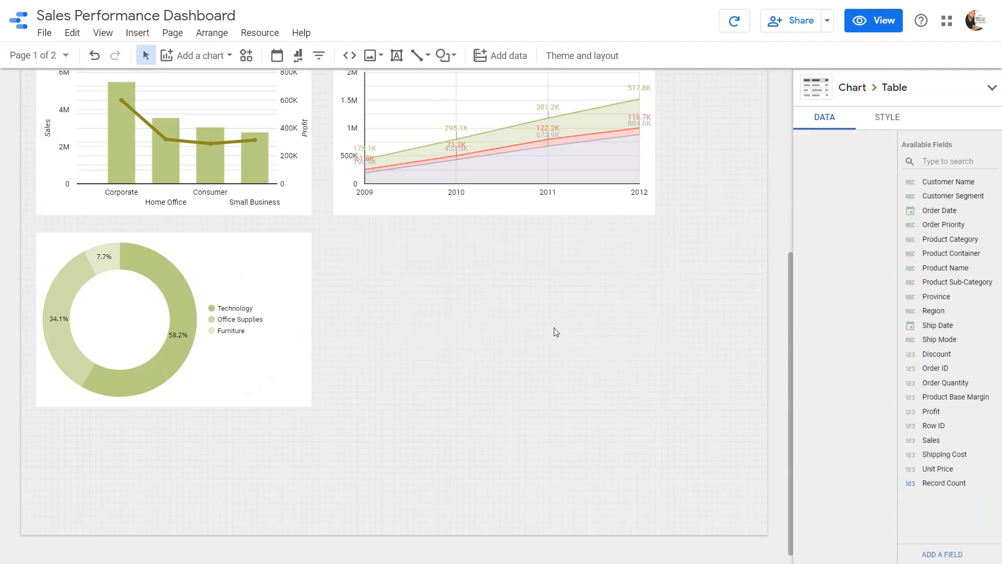
click(192, 55)
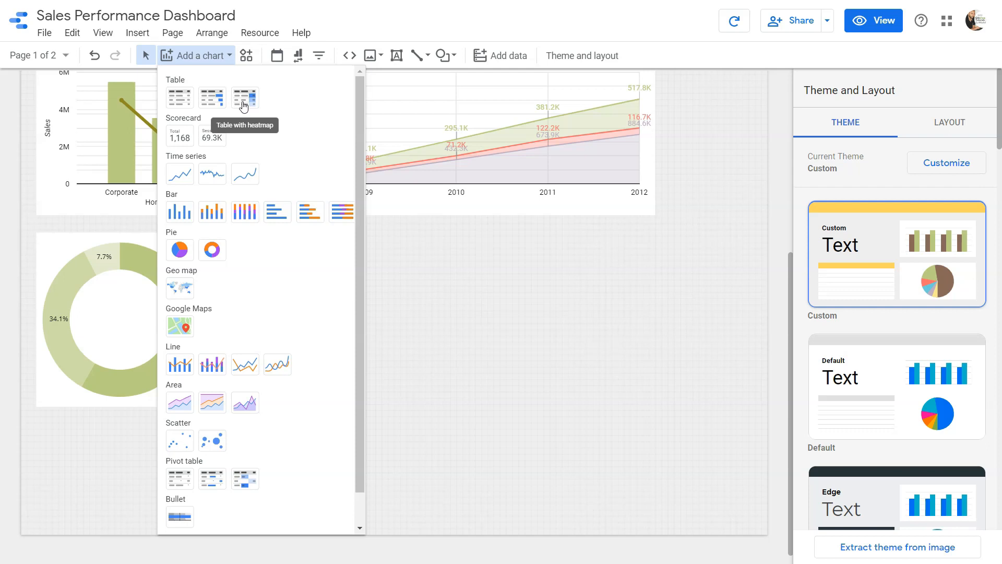
click(180, 100)
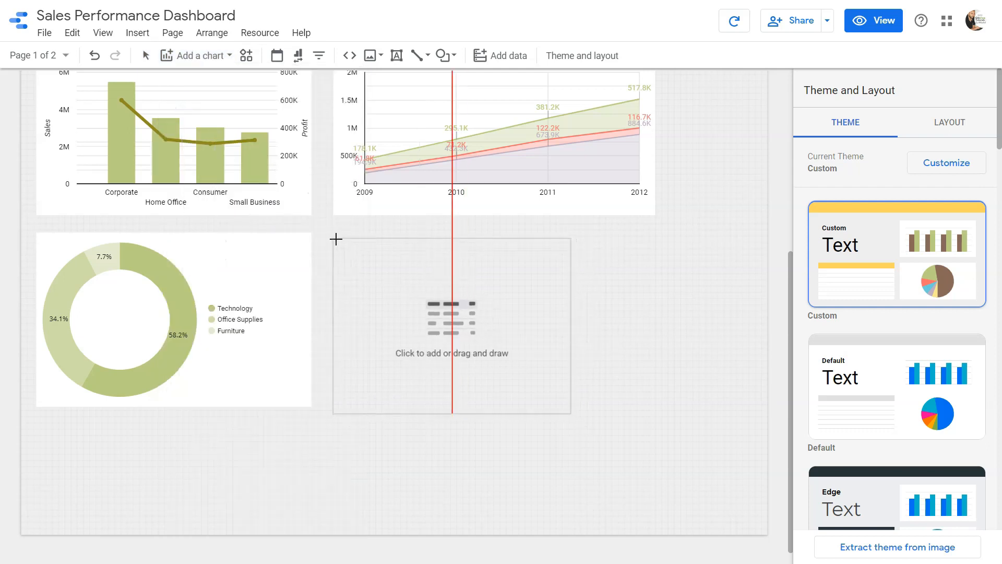
click(336, 233)
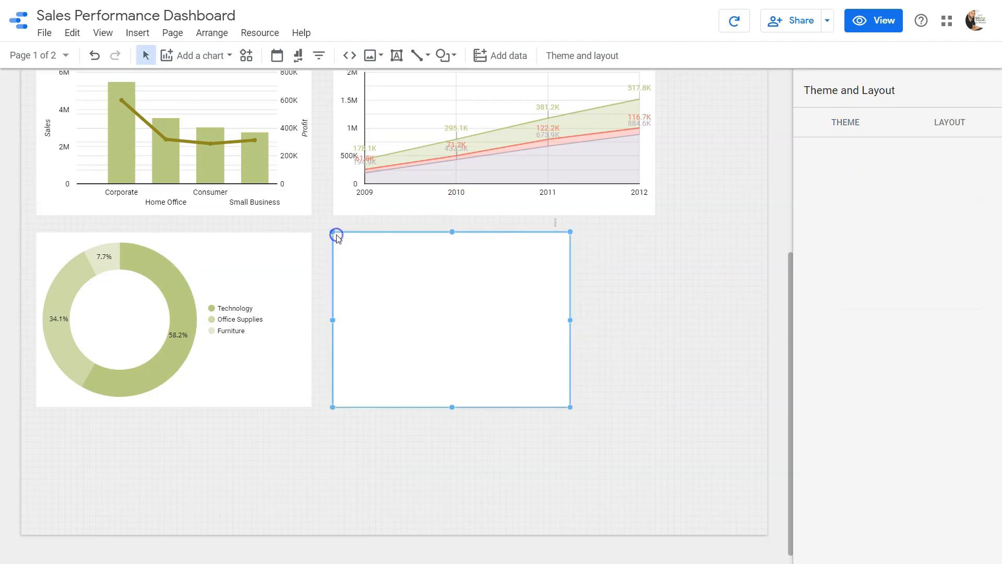
drag(570, 319, 653, 320)
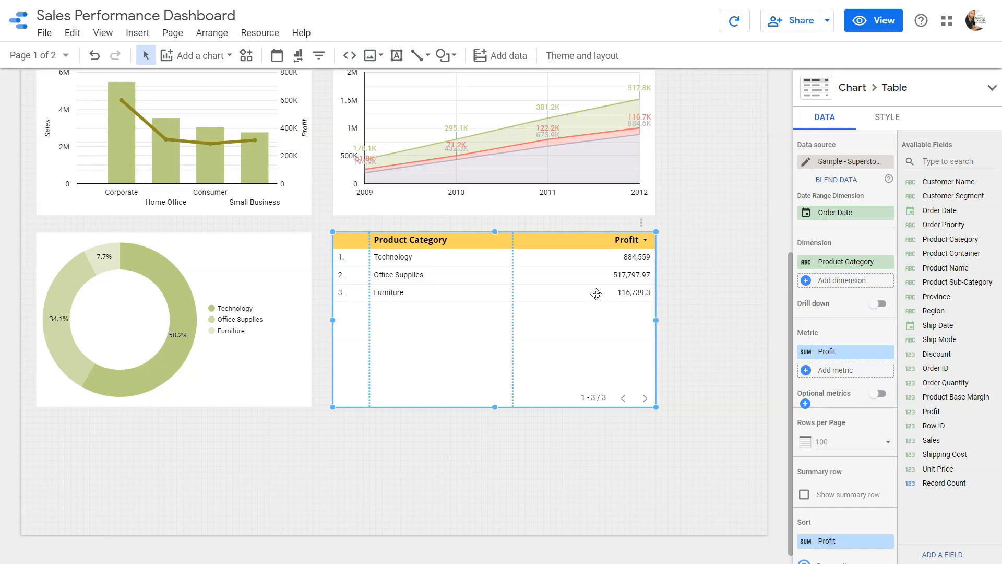
Add Sales as the new table's second metric and widen the Sales column to fit its figures
click(833, 370)
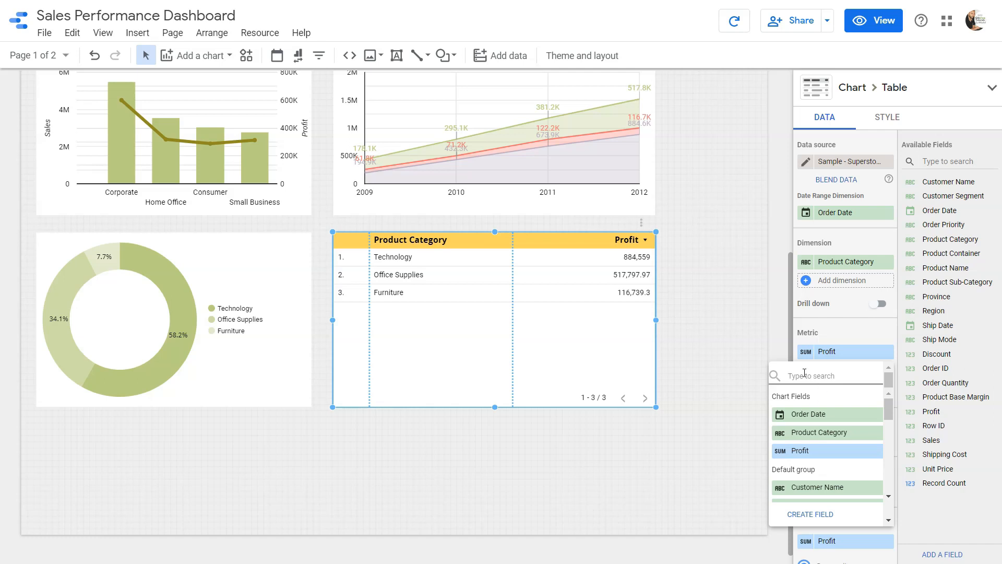
text(Sale)
click(816, 416)
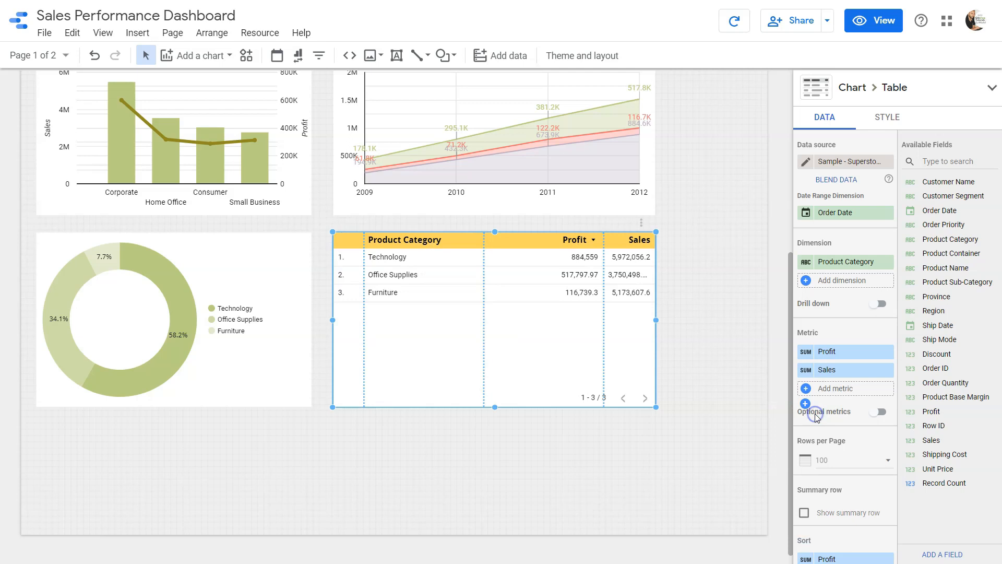
drag(604, 336, 564, 340)
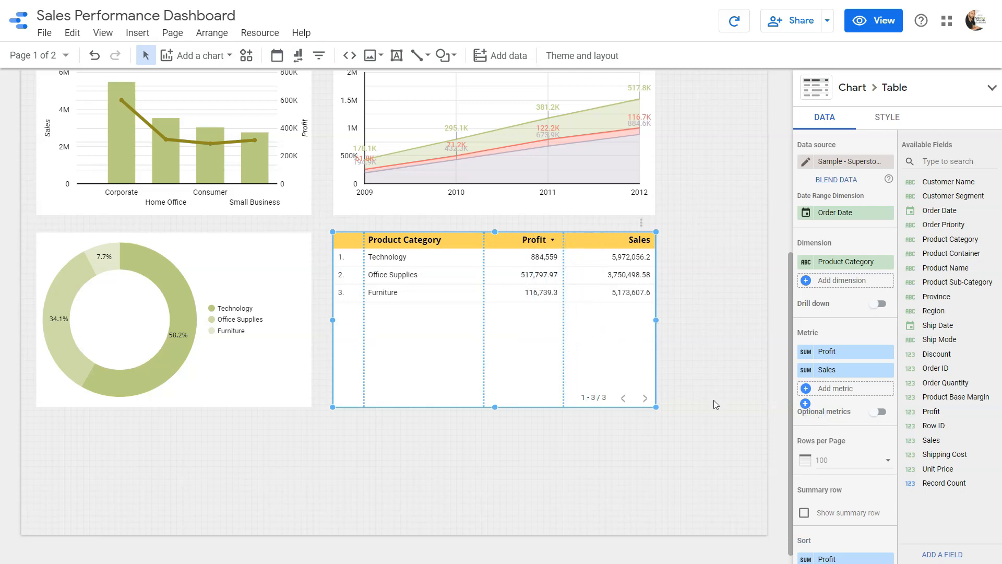
Put Sales before Profit in the table's metrics, narrow the Product Category column and widen the Profit column
drag(828, 372, 827, 350)
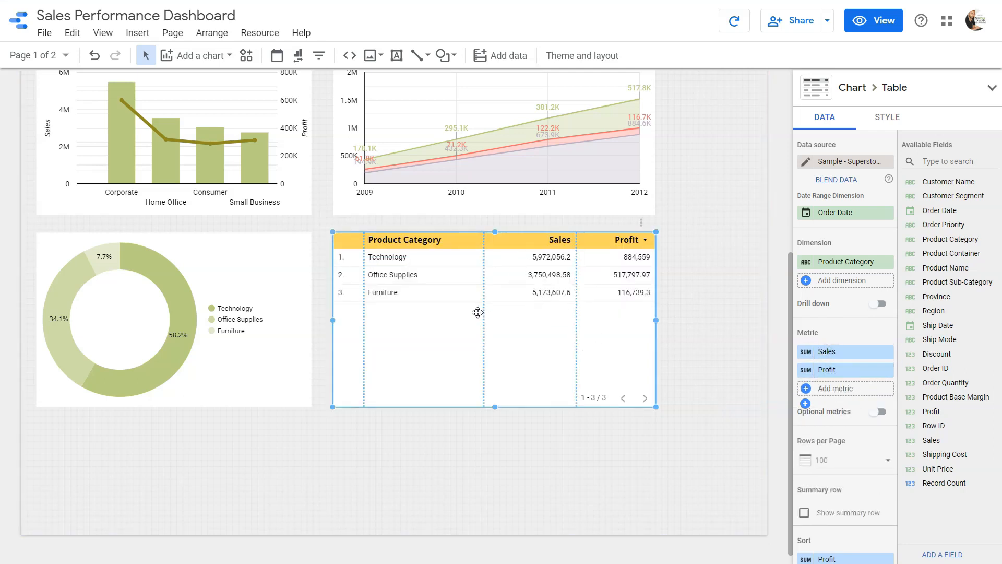
drag(484, 313, 447, 316)
drag(577, 314, 550, 321)
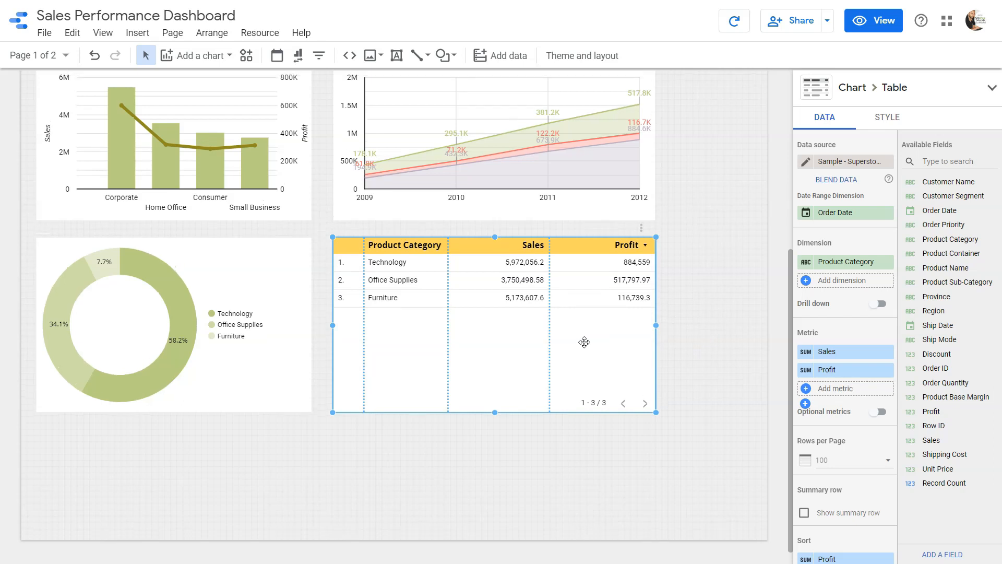
scroll(763, 318, up, 1)
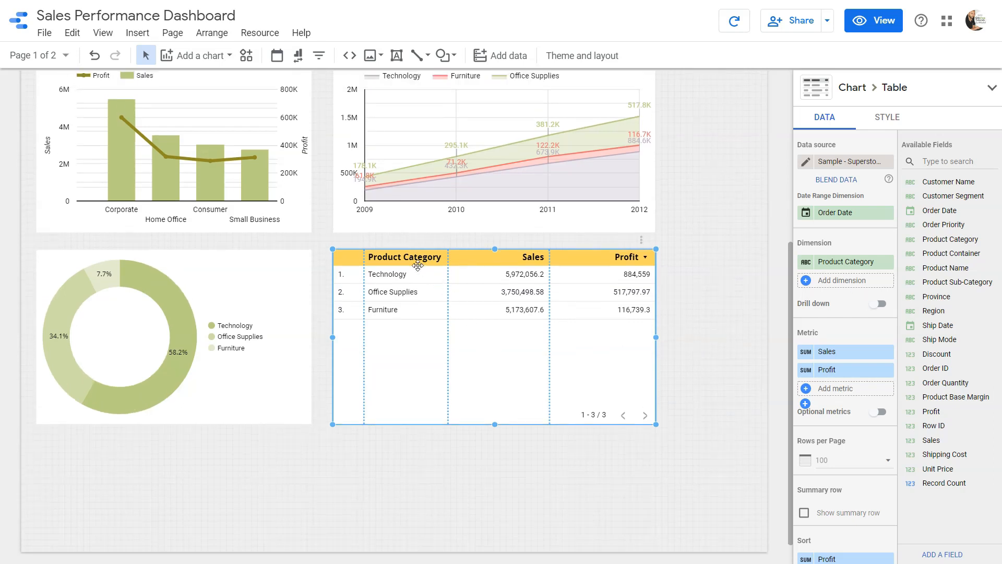
Add Customer Segment as the table's second dimension and widen the table and that column to fit the text
click(844, 282)
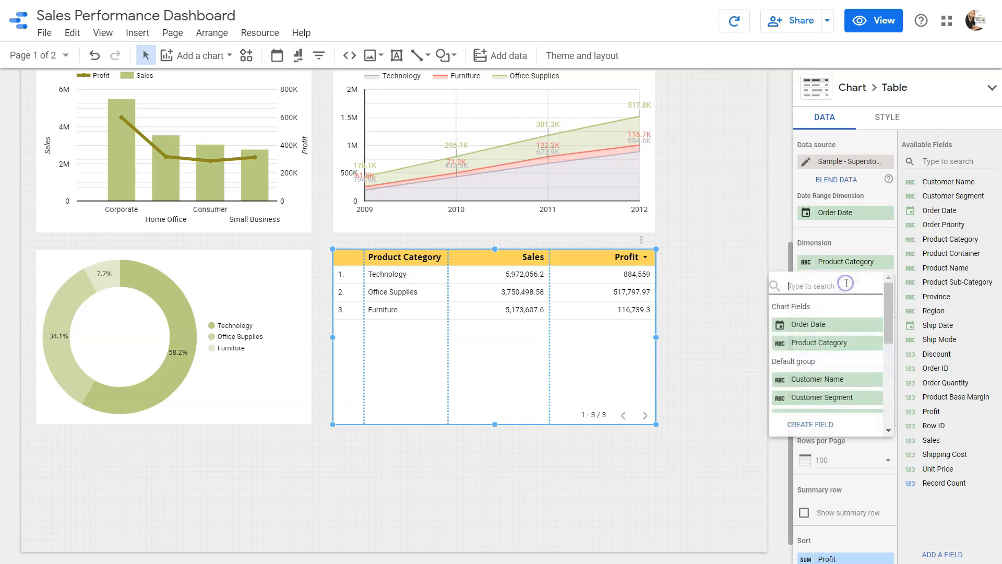
text(Custo)
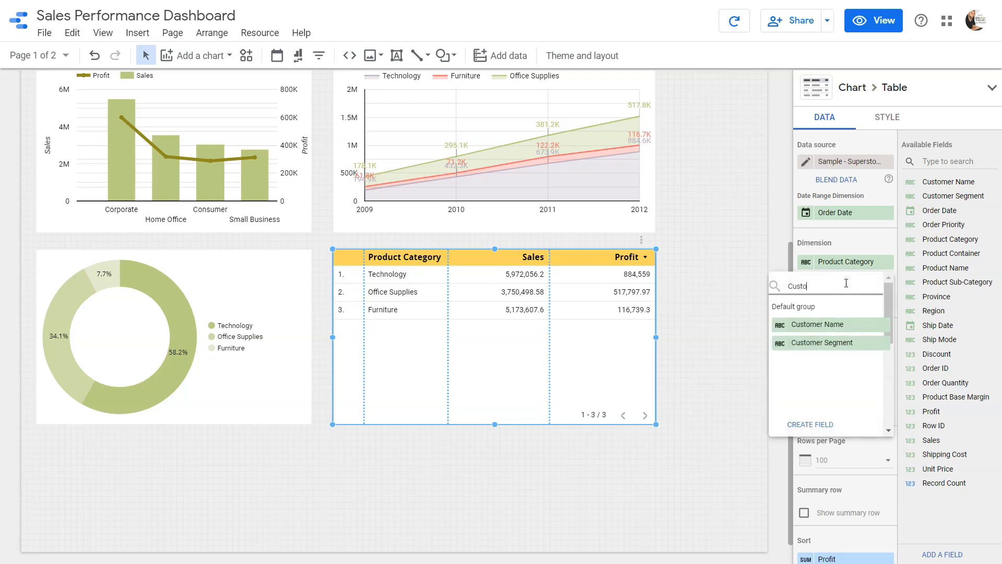
click(835, 342)
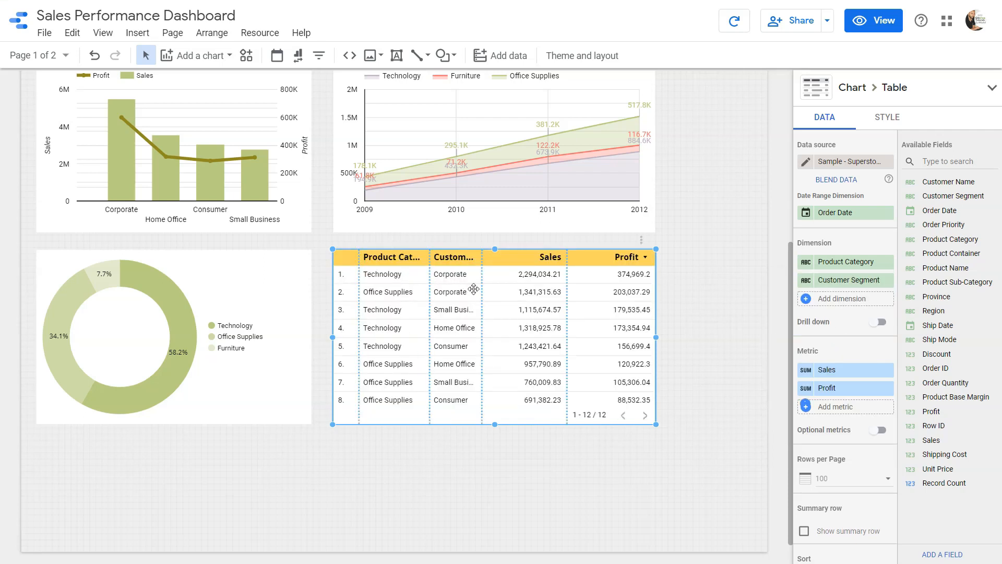
drag(481, 292, 513, 291)
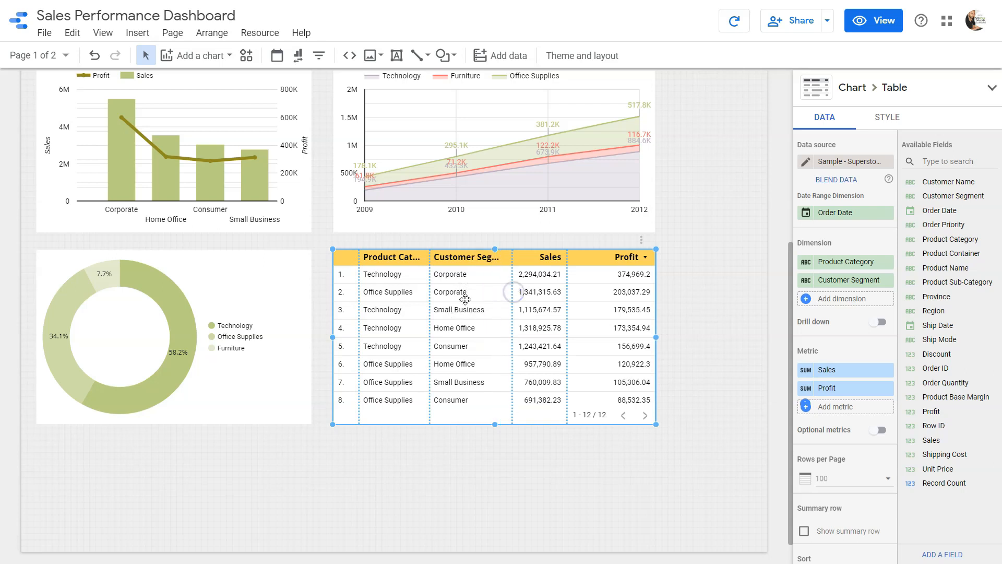
drag(656, 337, 735, 337)
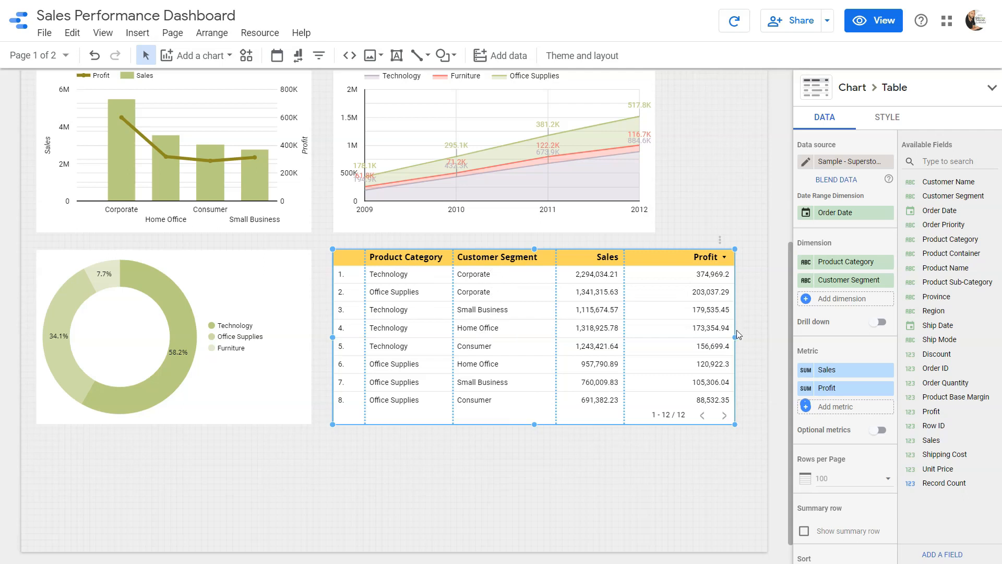
Enable drill down for the table and preview drilling from Product Category to Customer Segment and back up
click(881, 322)
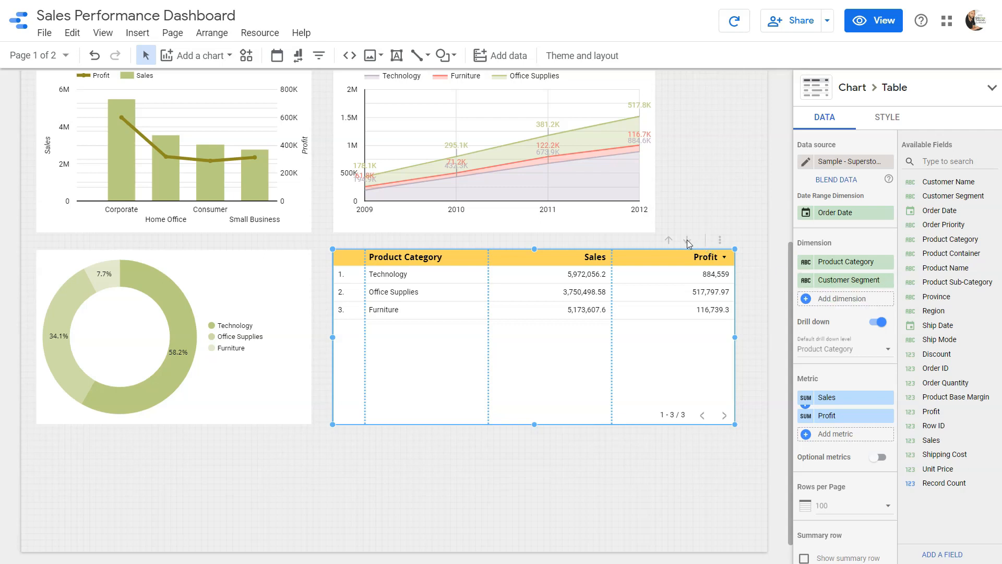
click(864, 20)
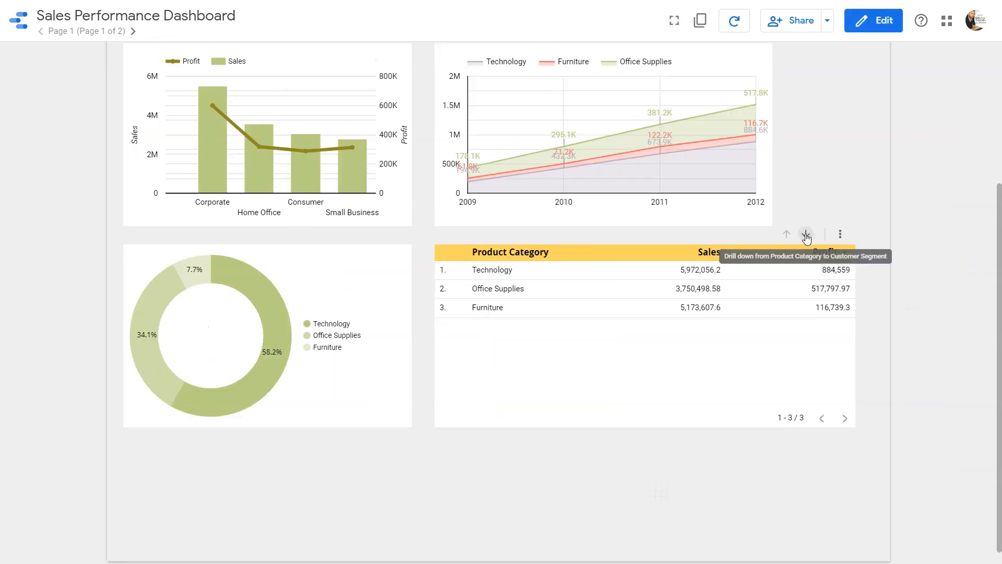
click(807, 236)
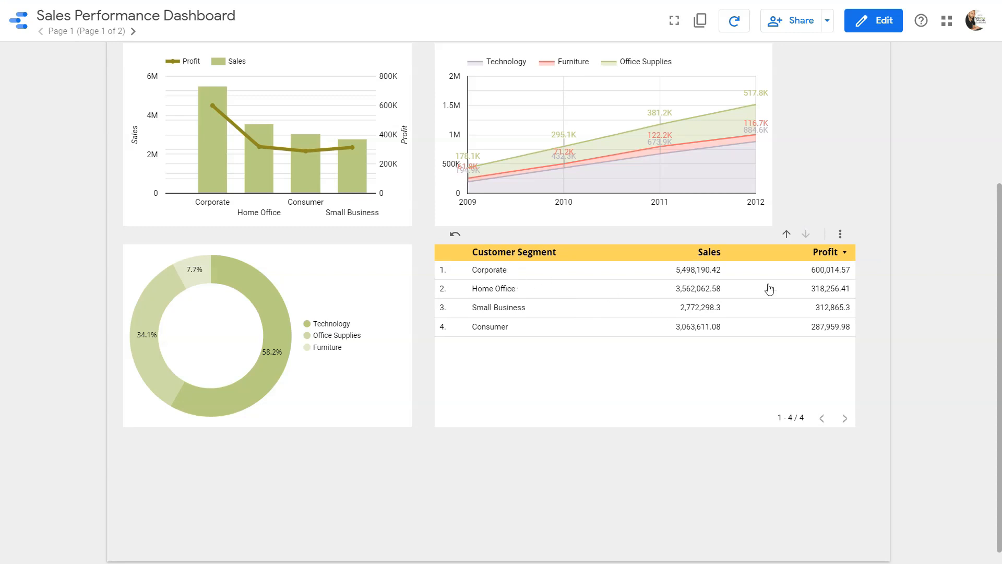
click(786, 234)
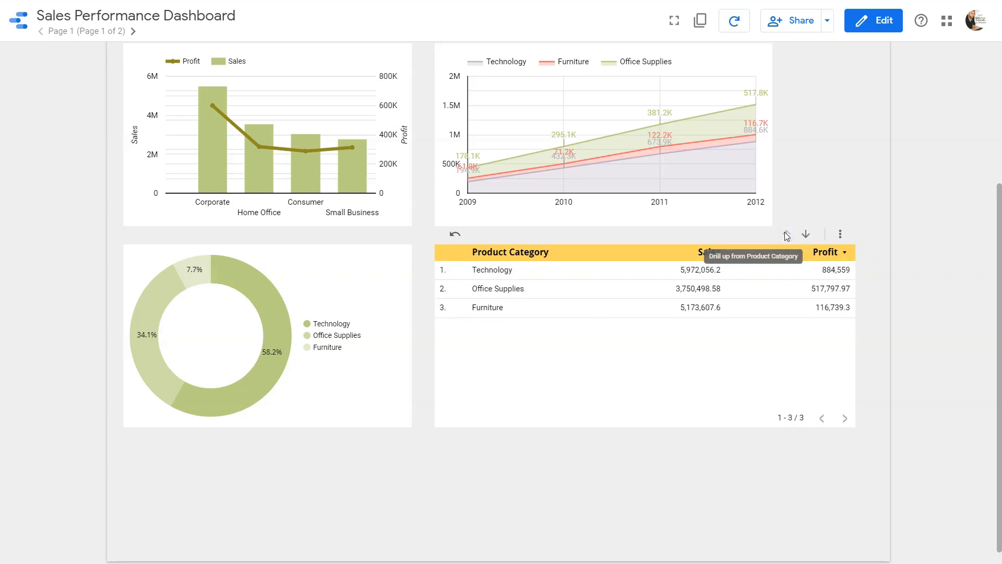
click(880, 20)
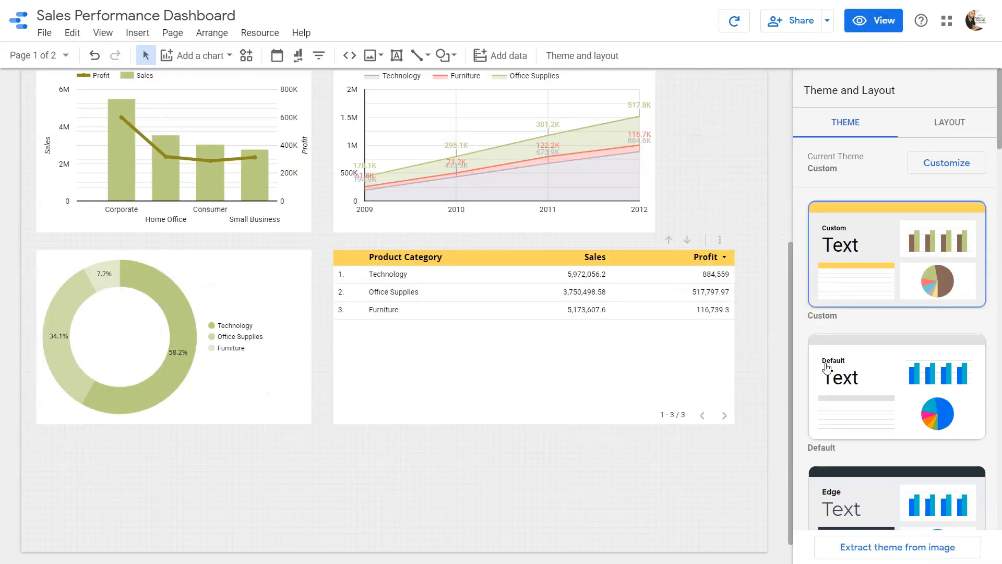
click(649, 357)
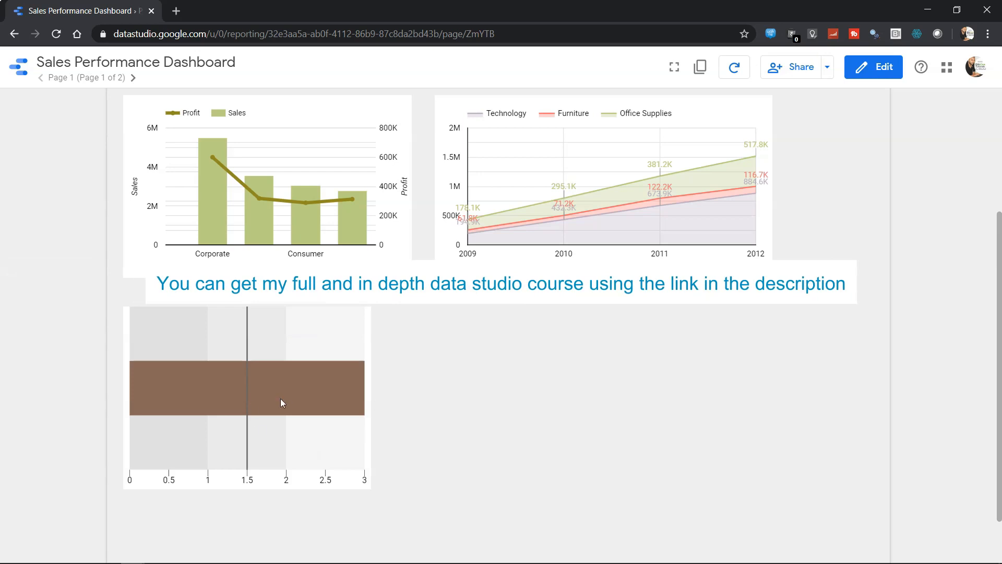
Return the report to editing and delete the bullet chart below the profit and sales combo chart
mouse_move(280, 402)
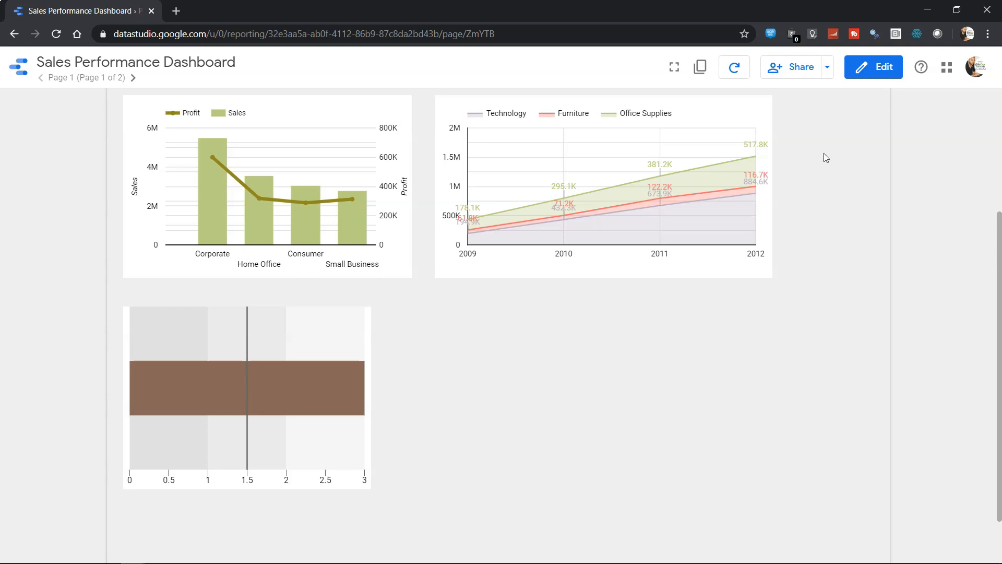
click(870, 76)
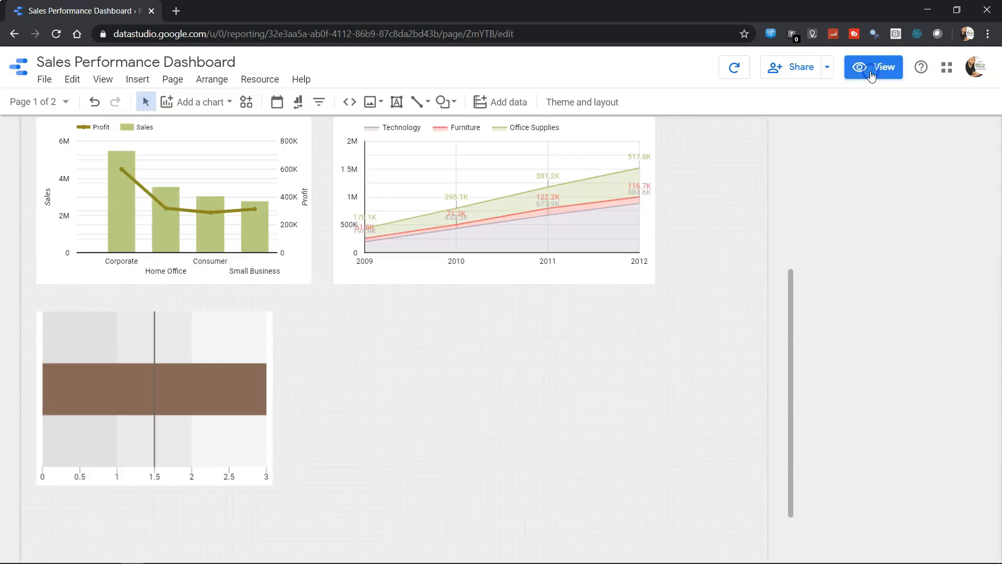
click(254, 340)
key(Delete)
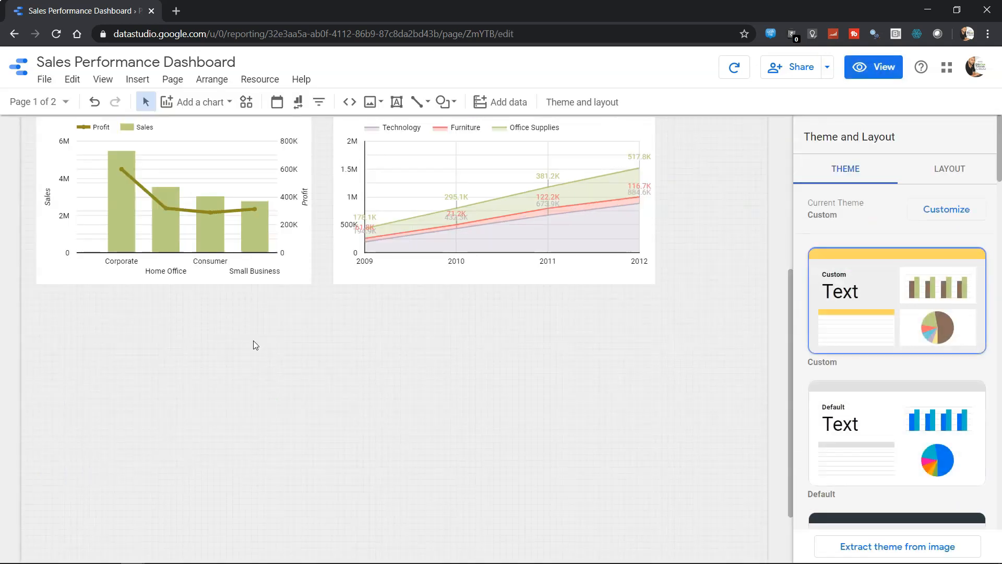
Add a bullet chart below the combo chart, match it to that chart's width, and make it taller
click(229, 107)
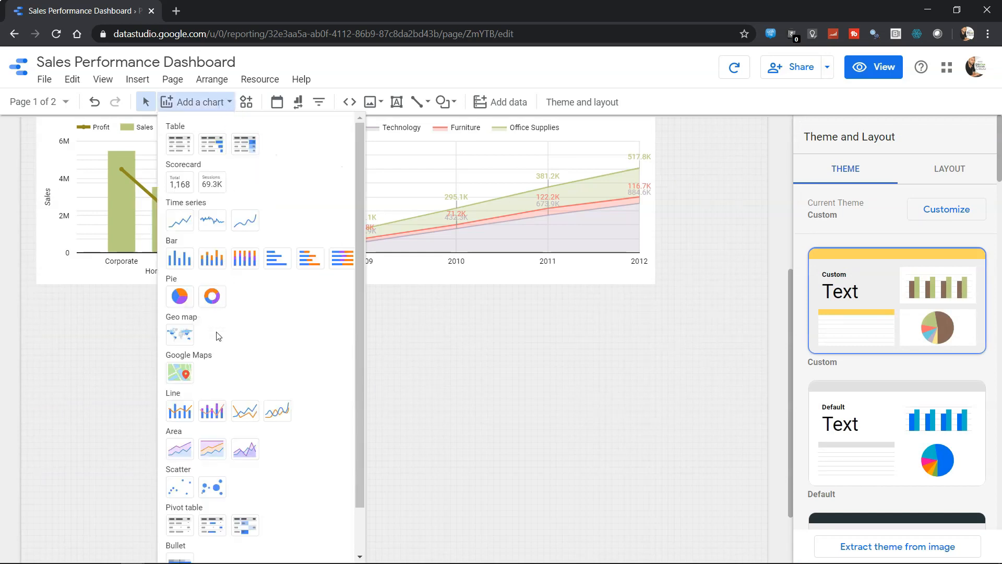
scroll(220, 336, down, 1)
click(179, 510)
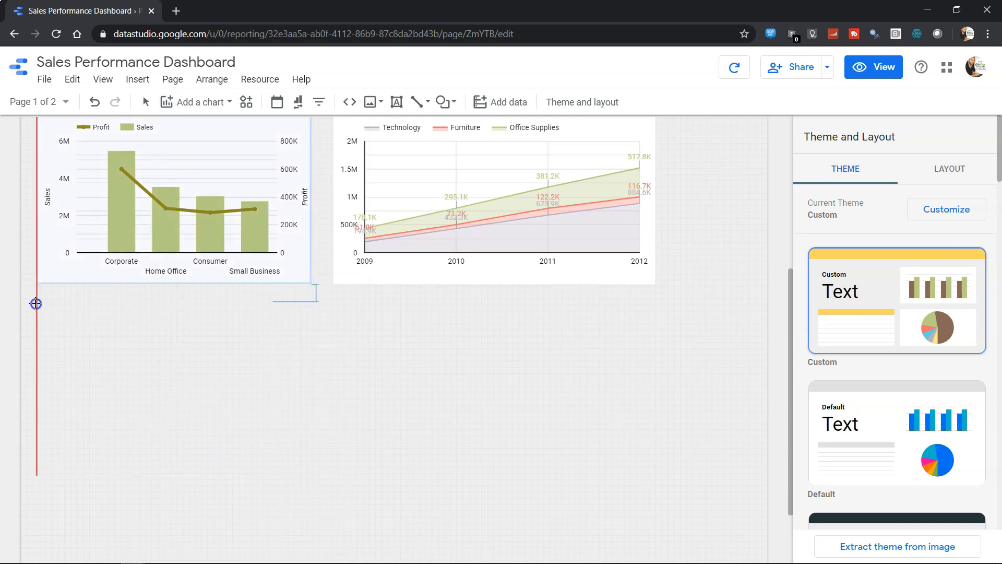
click(36, 303)
drag(273, 390, 312, 393)
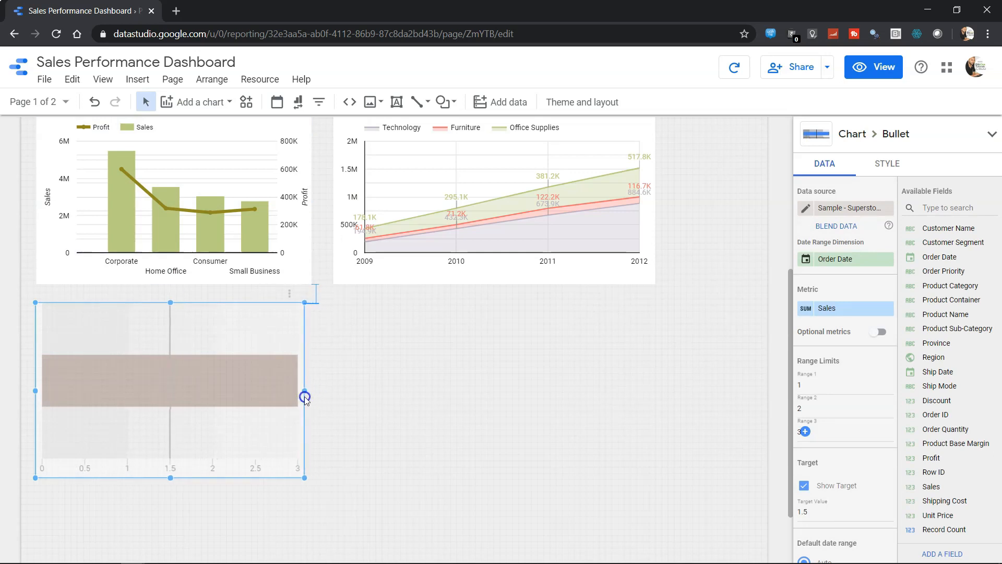
drag(173, 478, 173, 504)
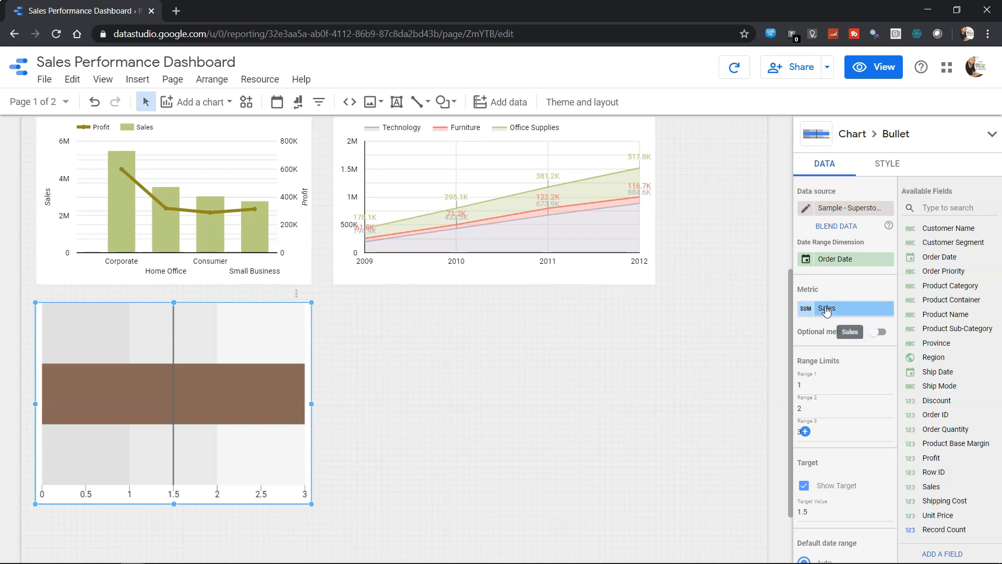
Preview the report to inspect the new bullet chart, and return to editing
click(878, 77)
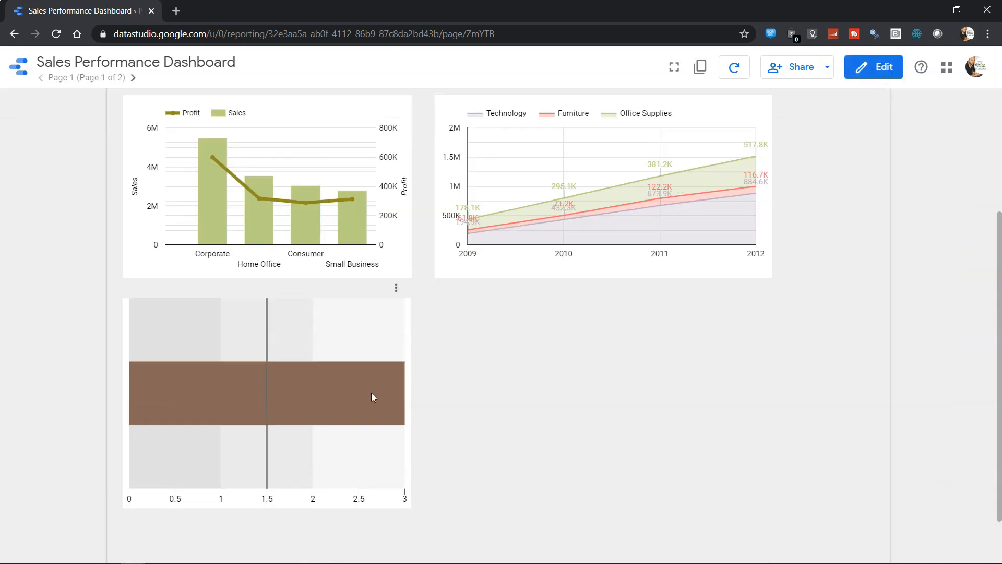
mouse_move(368, 393)
click(880, 71)
Set the bullet chart's range limits to 500000 for Range 1 and 1000000 for Range 2
click(302, 360)
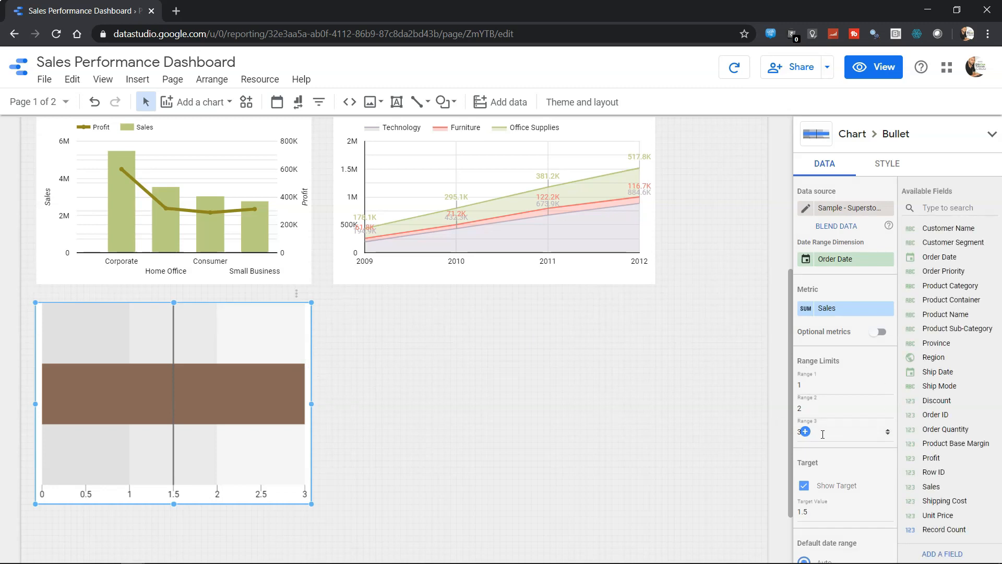
click(818, 386)
key(BackSpace)
text(500)
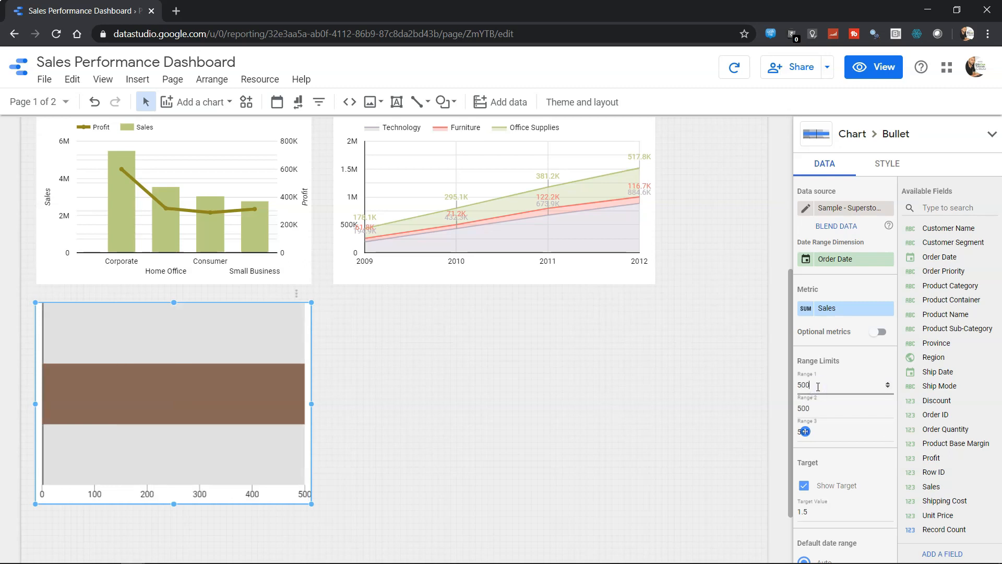
text(000)
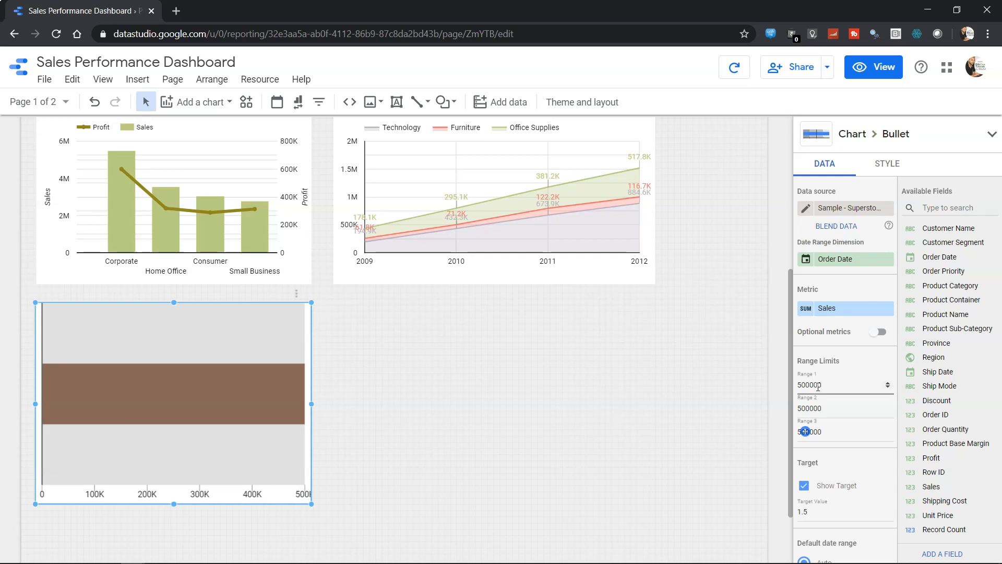
click(831, 409)
double_click(831, 409)
text(1000000)
key(Tab)
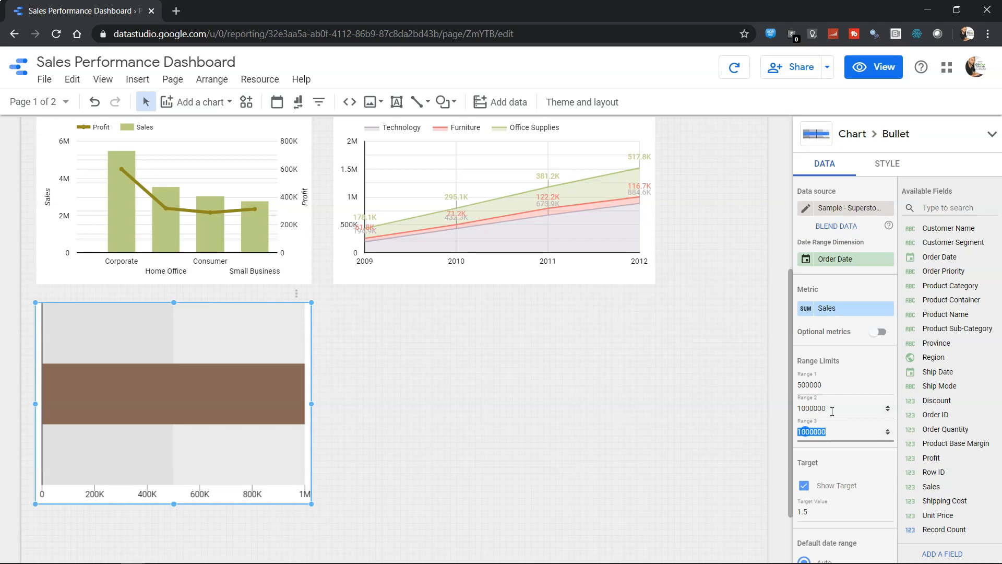
Set the bullet chart's Range 3 limit to 20000000 and its target value to 17000000
click(804, 431)
key(BackSpace)
text(2)
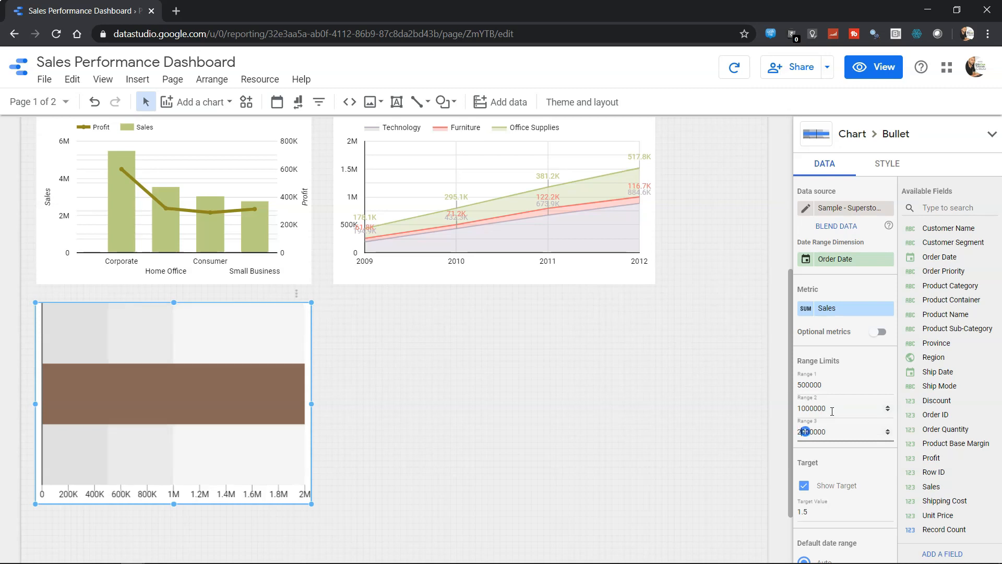
text(0)
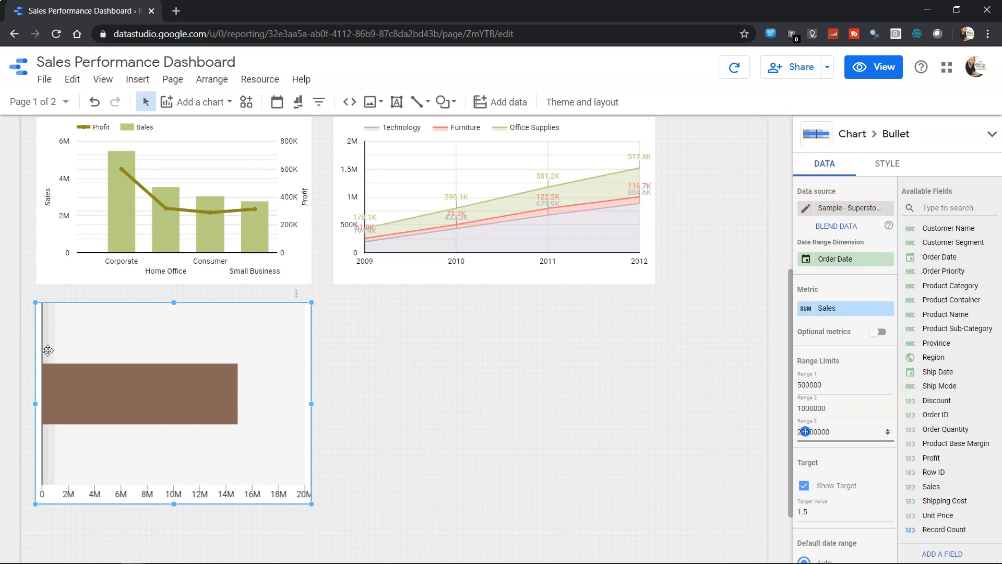
double_click(823, 511)
text(17000000)
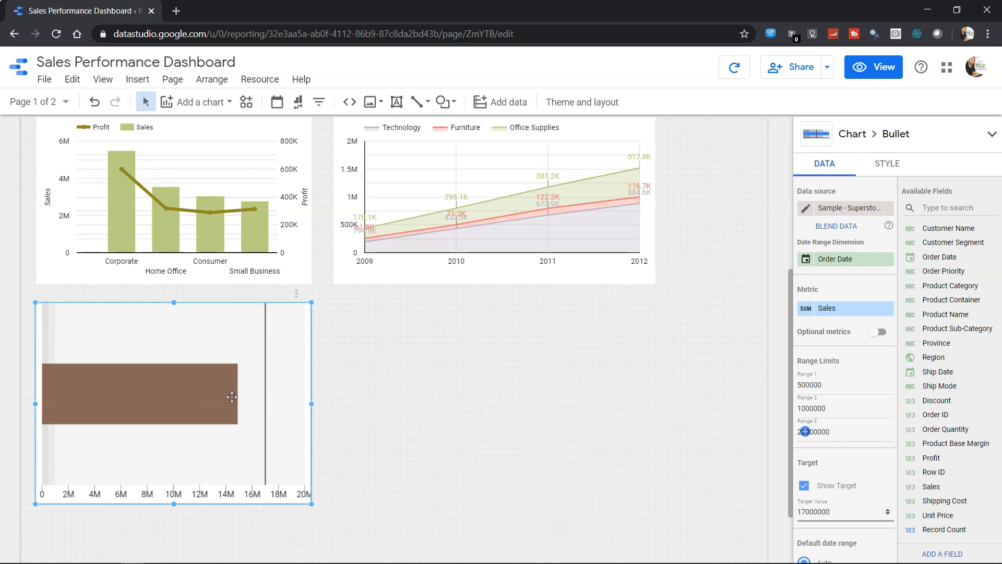
Reduce the bullet chart's height to a slim strip, preview it in the report, and return to editing
scroll(833, 449, down, 2)
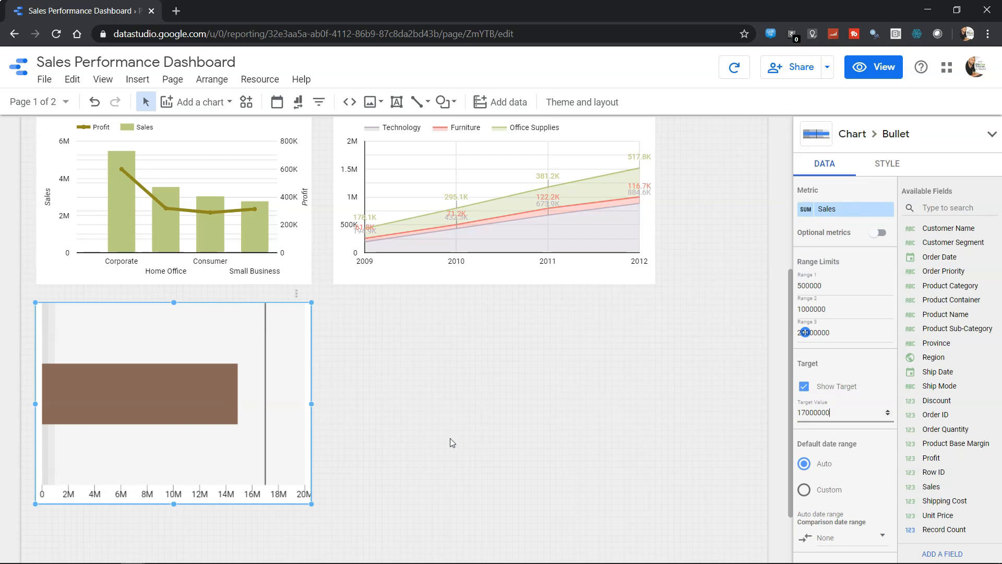
scroll(859, 362, up, 2)
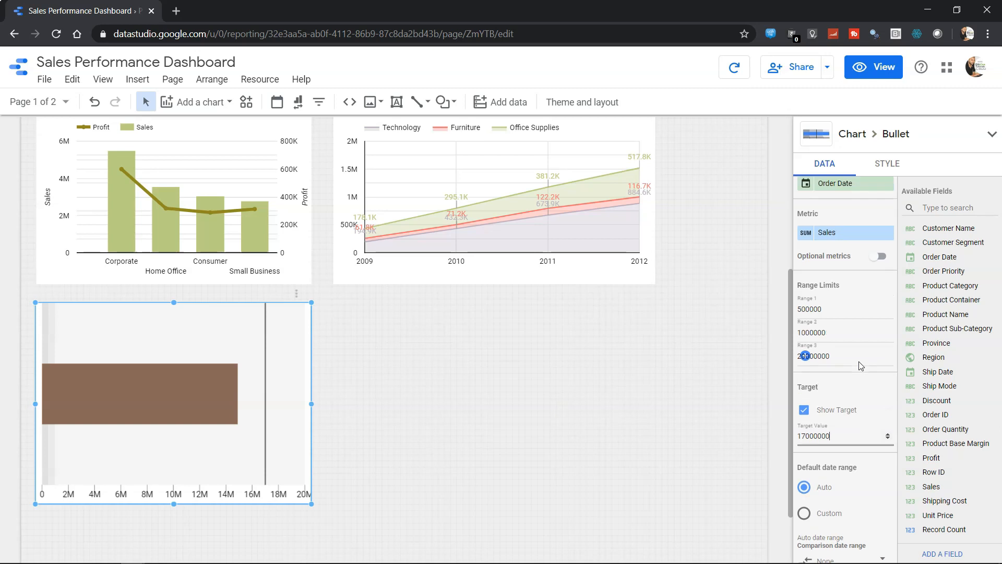
scroll(860, 362, up, 1)
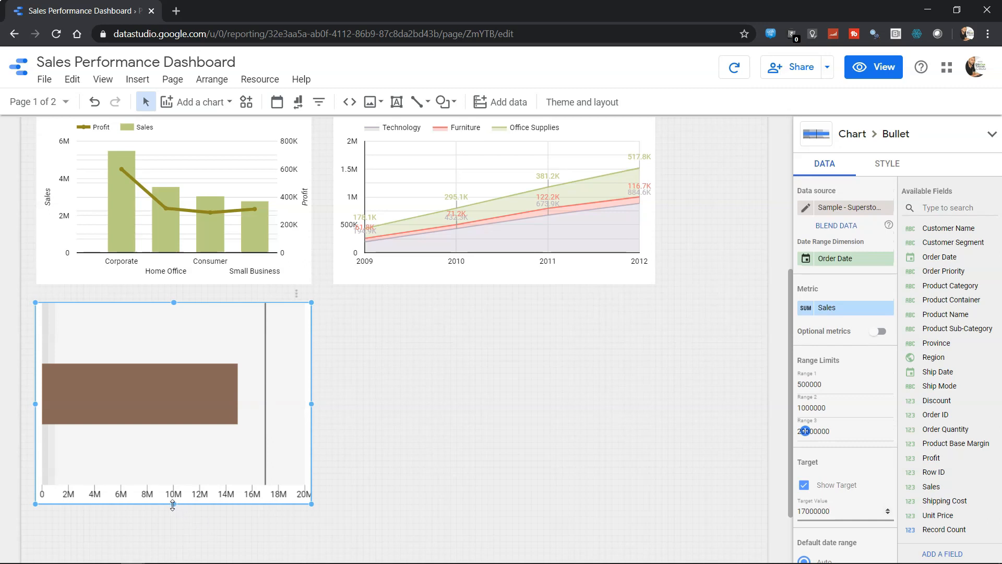
drag(172, 504, 182, 374)
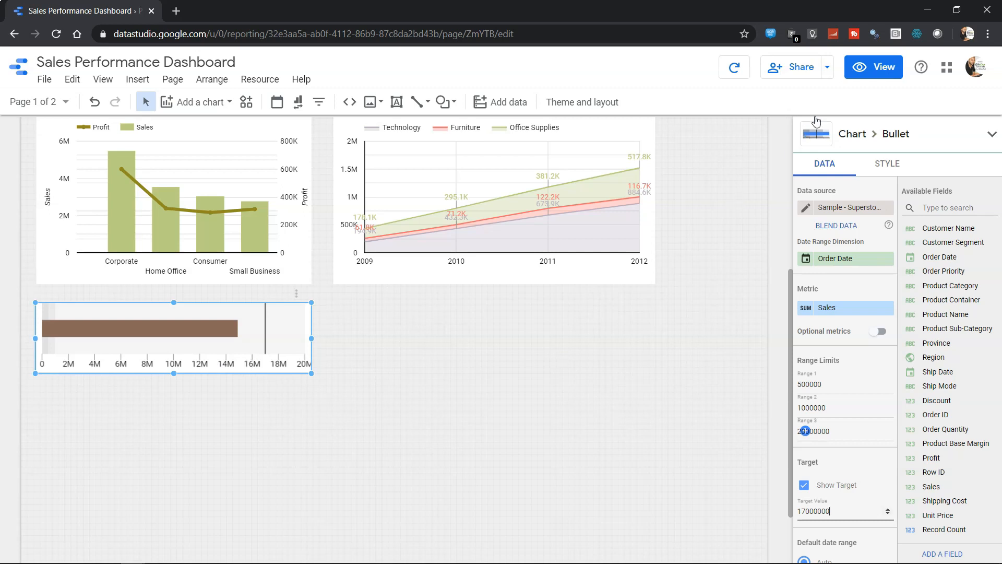
click(868, 69)
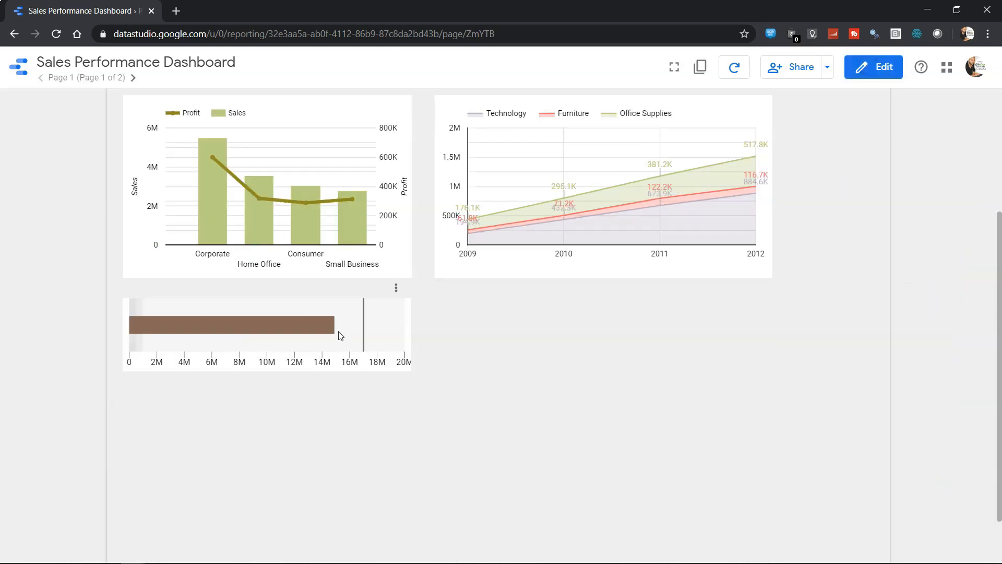
mouse_move(325, 328)
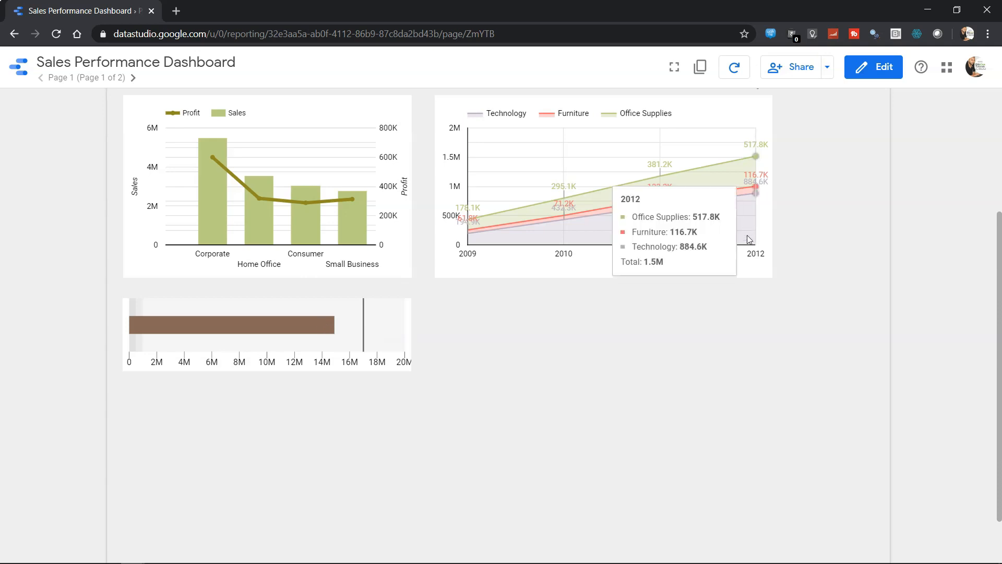
click(875, 70)
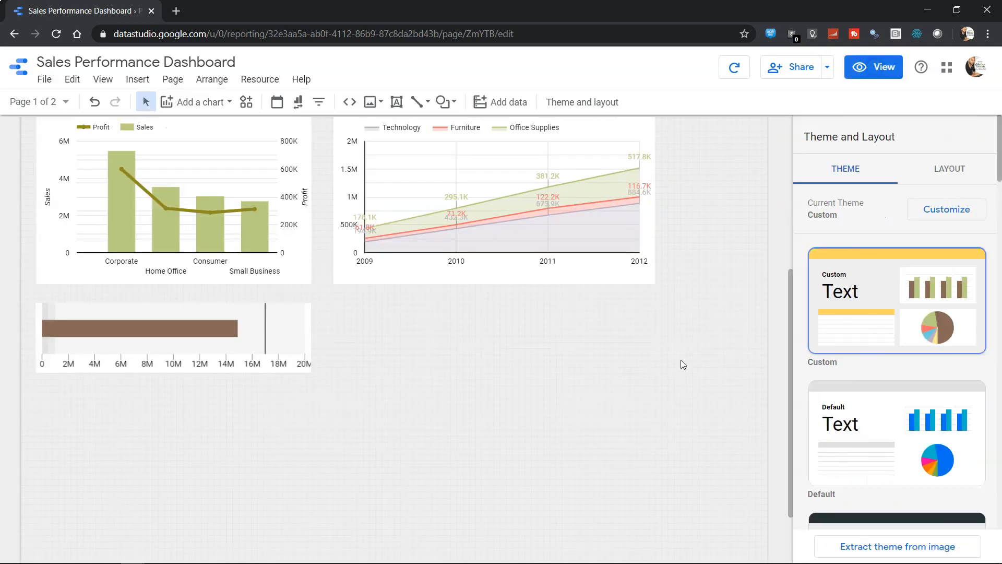
Switch the bullet chart's default date range from automatic to custom
click(290, 327)
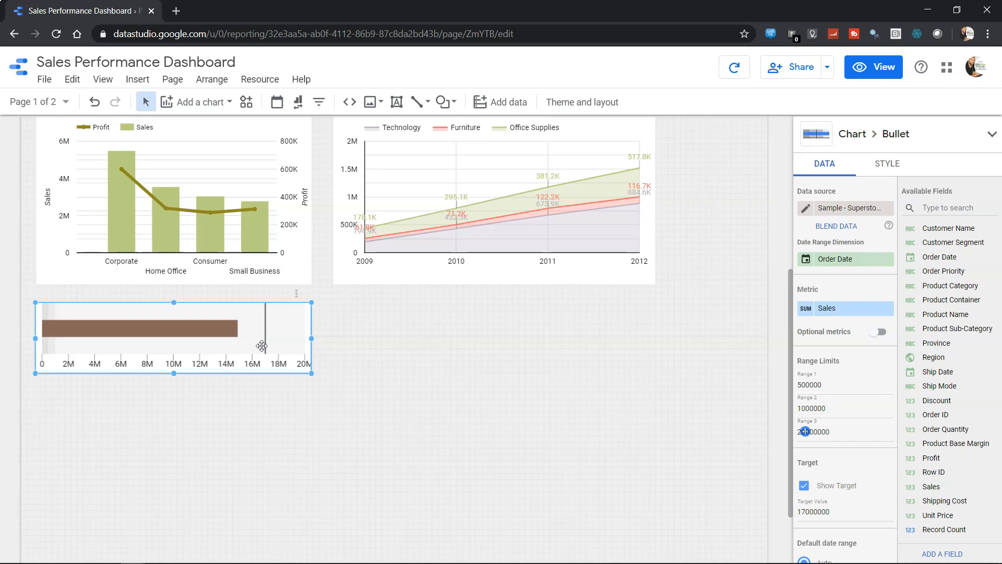
scroll(262, 346, down, 1)
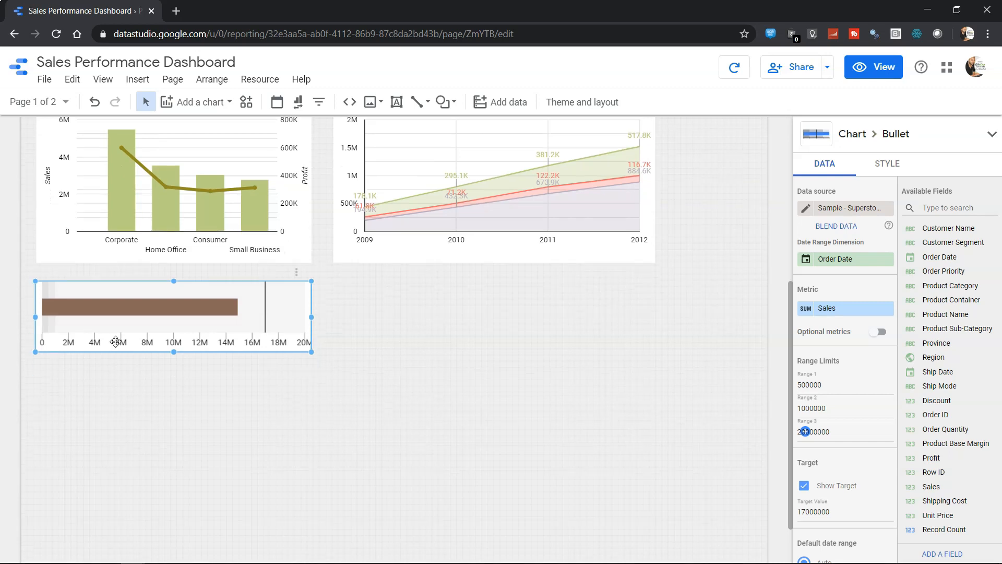
scroll(116, 340, down, 3)
scroll(116, 340, up, 5)
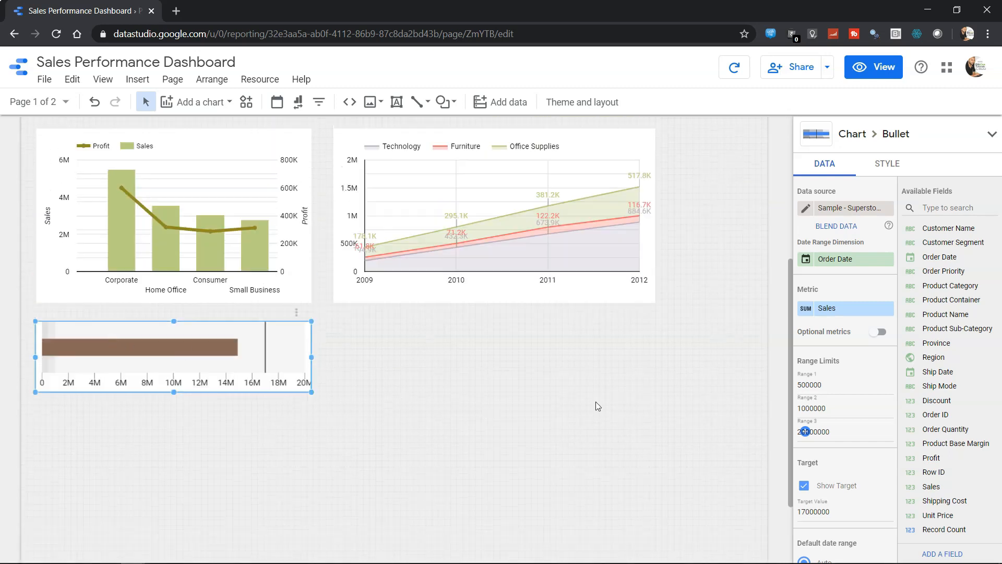
scroll(803, 479, down, 3)
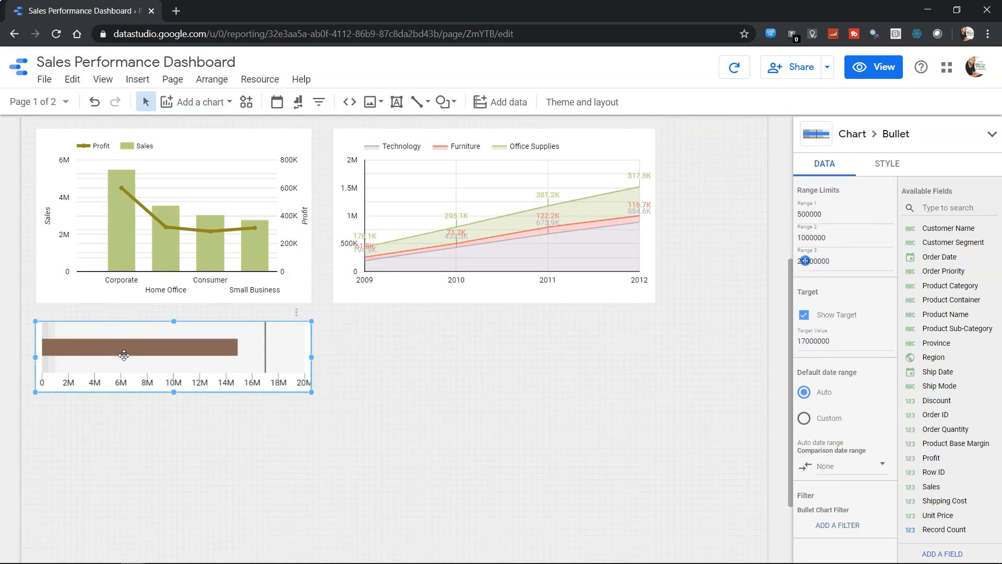
click(816, 425)
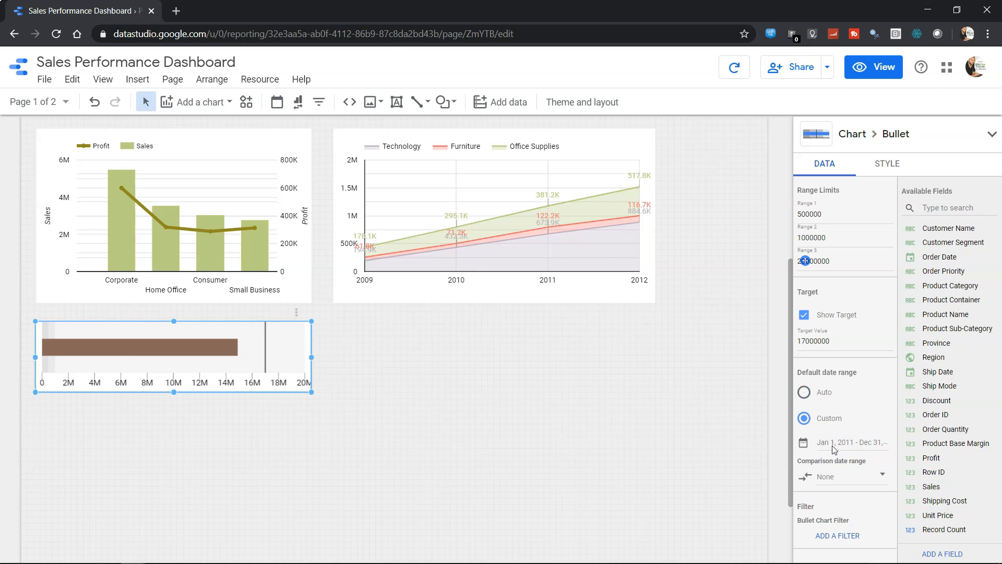
click(879, 448)
Set the bullet chart's comparison date range to the previous period
click(877, 480)
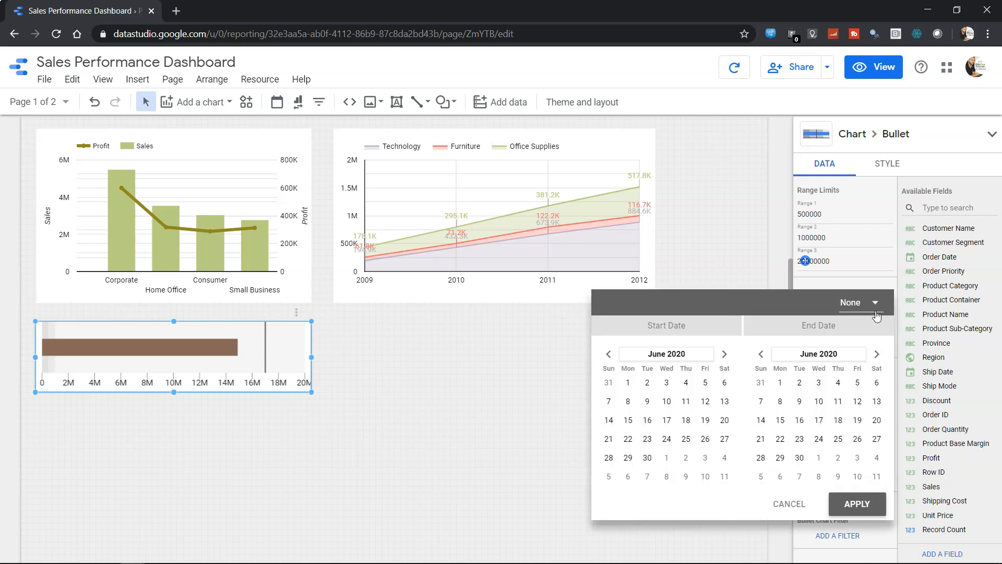
click(875, 312)
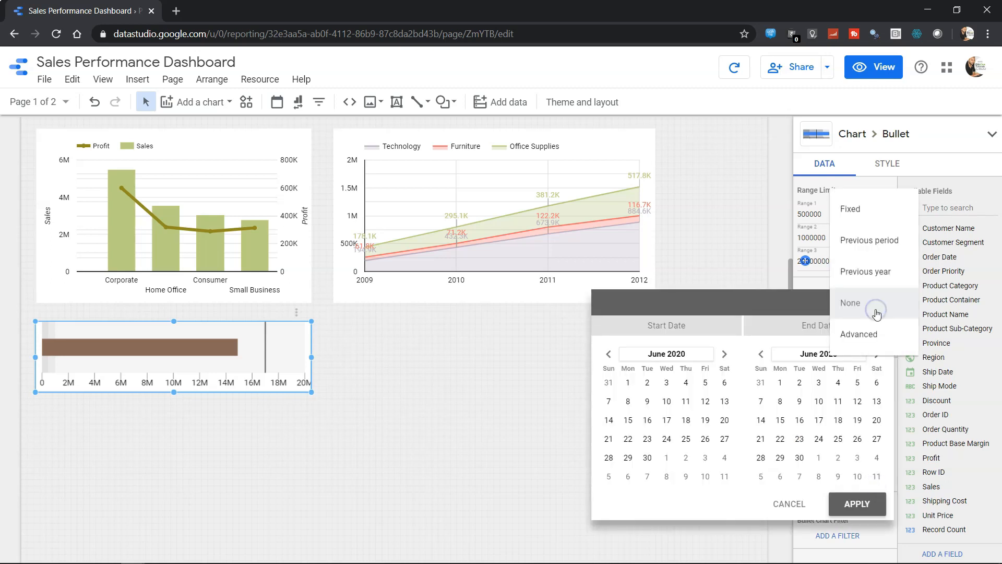
click(866, 279)
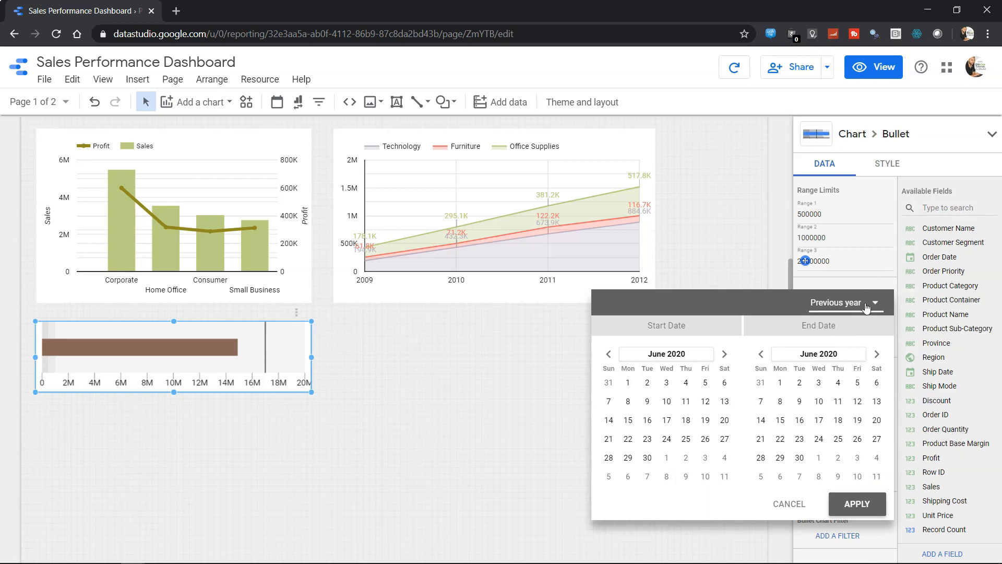
click(867, 306)
click(868, 272)
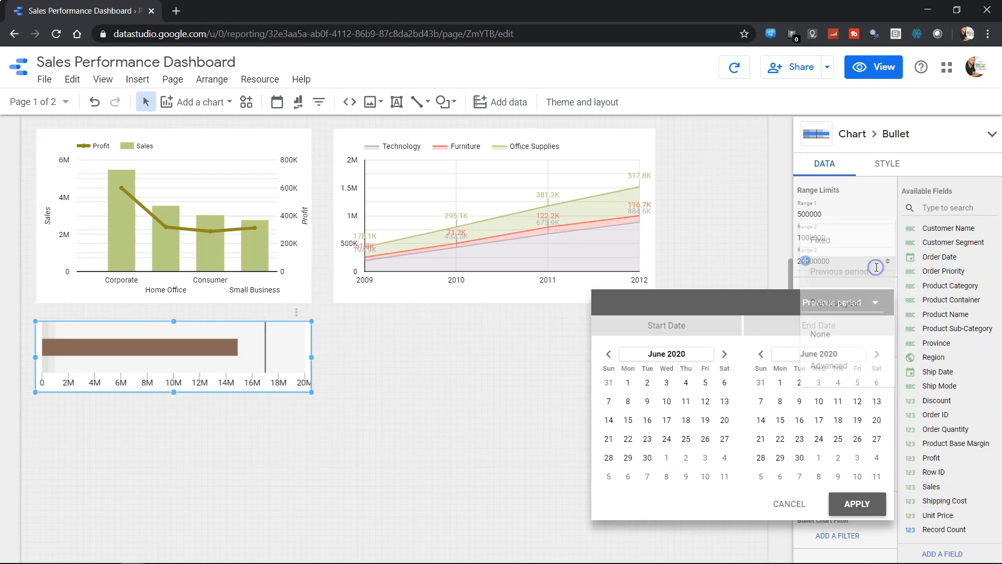
click(862, 504)
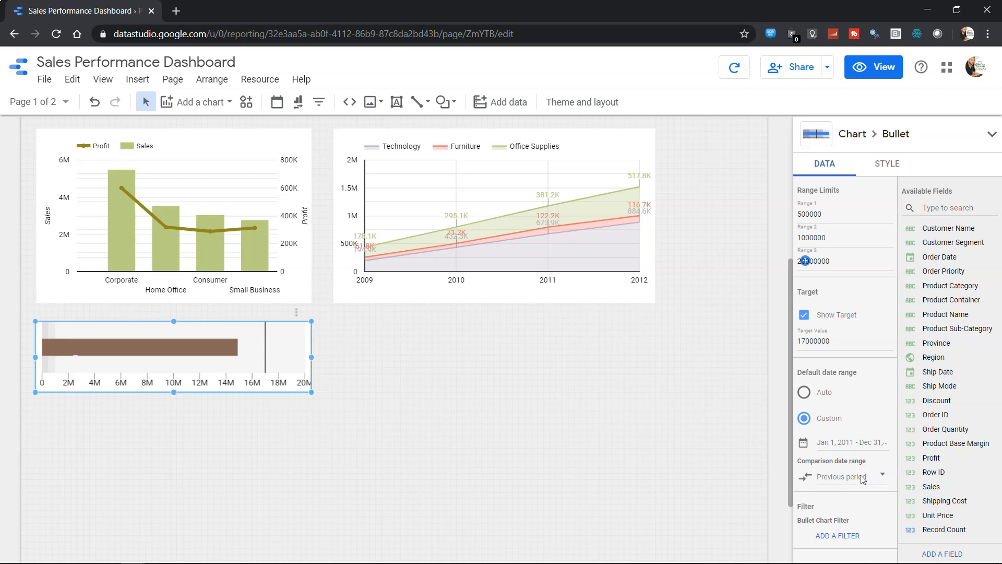
Apply the fixed range January 1 to December 31, 2011 to the bullet chart, preview the report, and return to editing
click(845, 443)
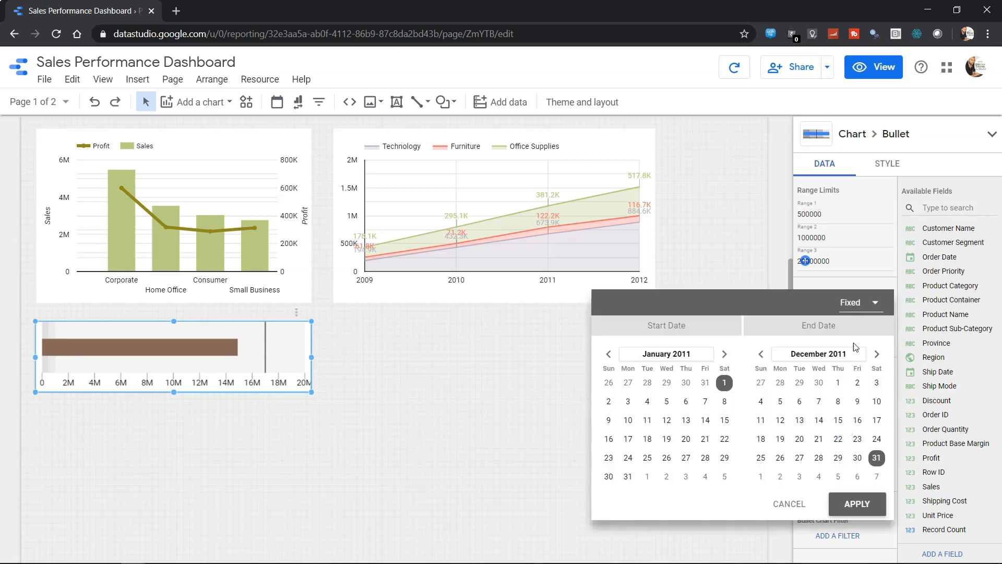
click(853, 500)
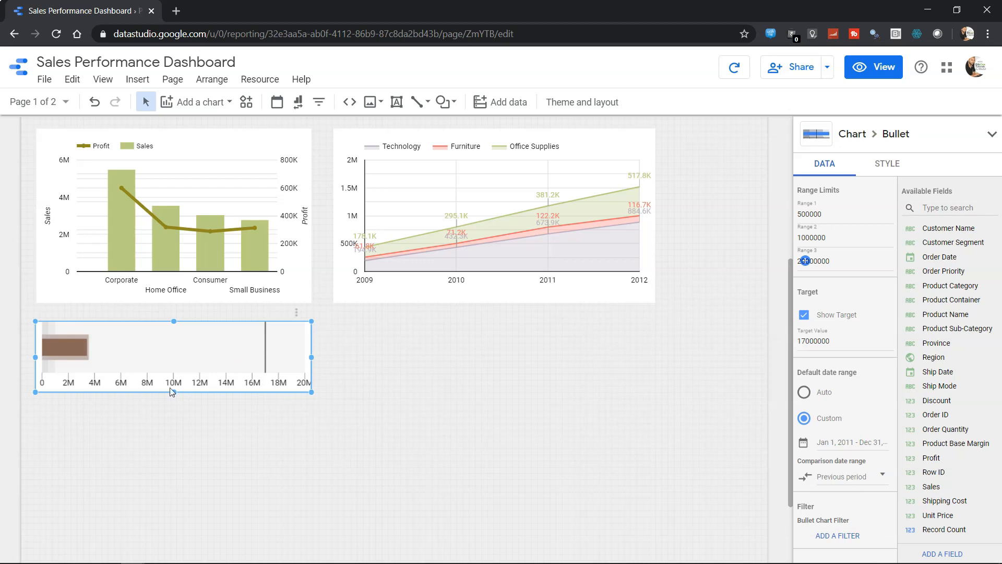
click(882, 66)
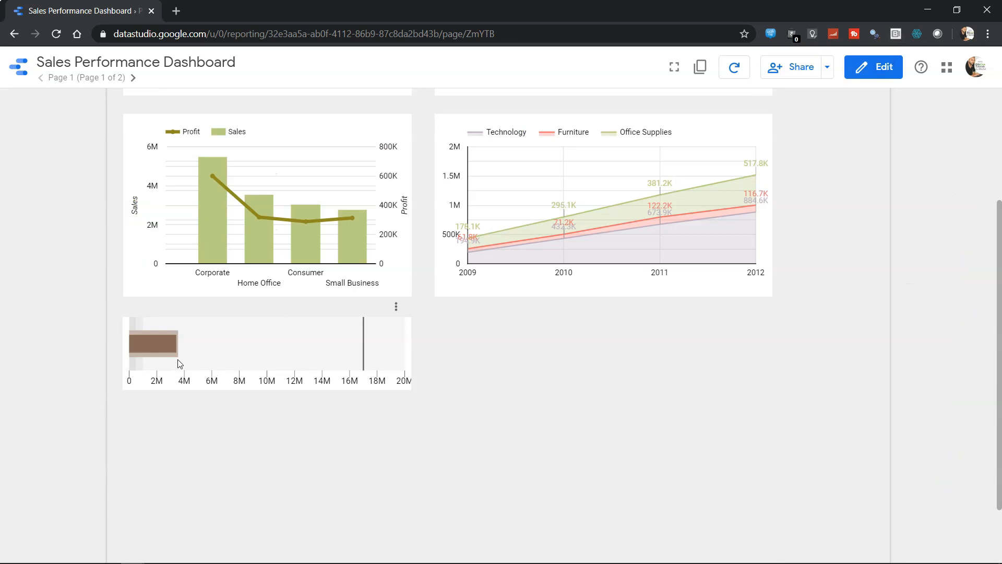
mouse_move(147, 340)
click(883, 69)
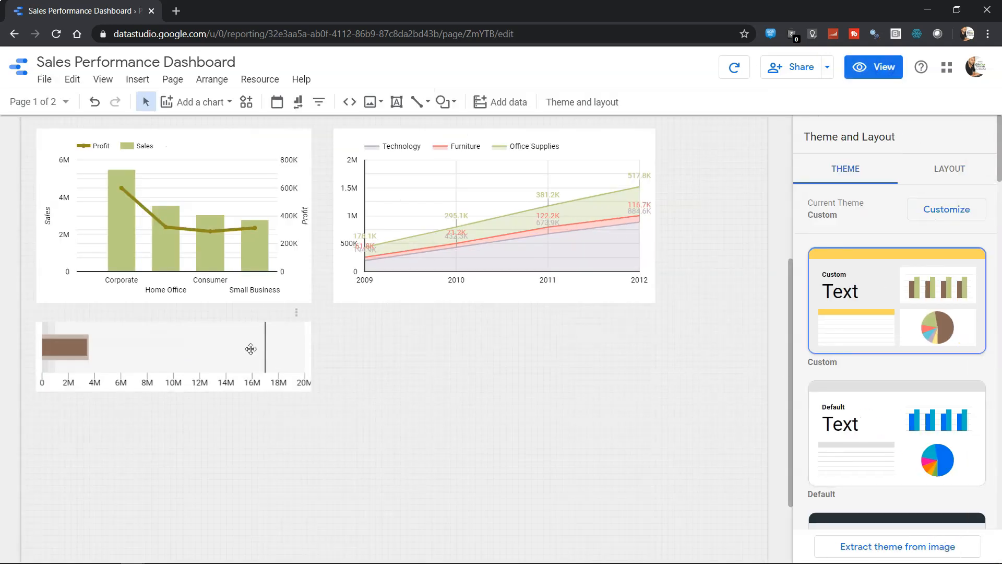
Restore the bullet chart's default date range to Auto
click(277, 357)
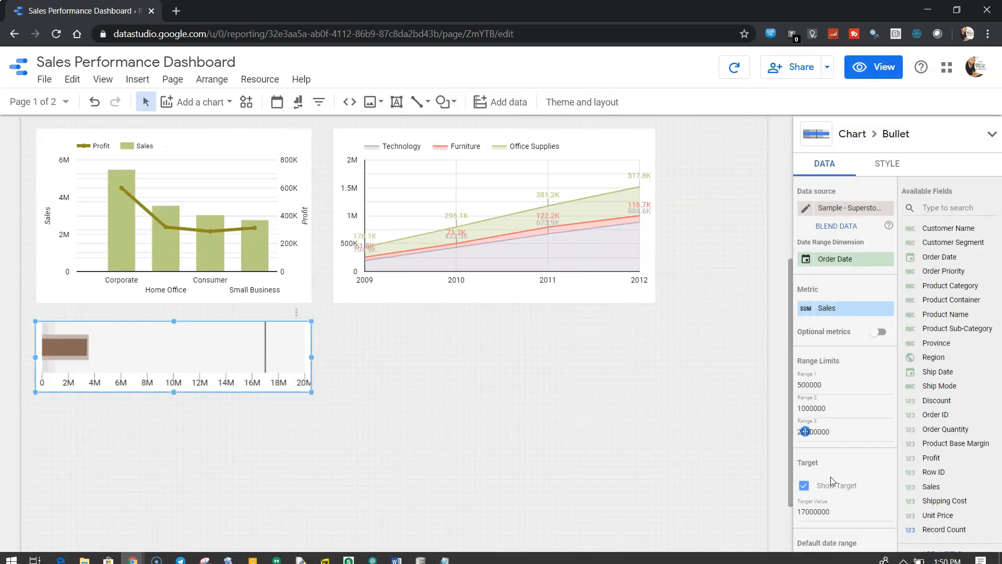
scroll(822, 469, down, 3)
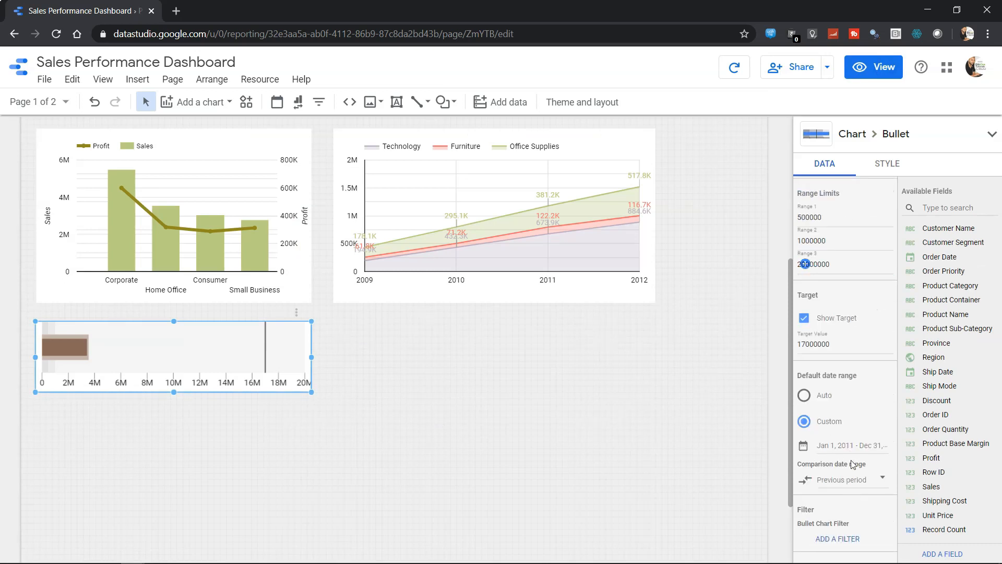
click(808, 398)
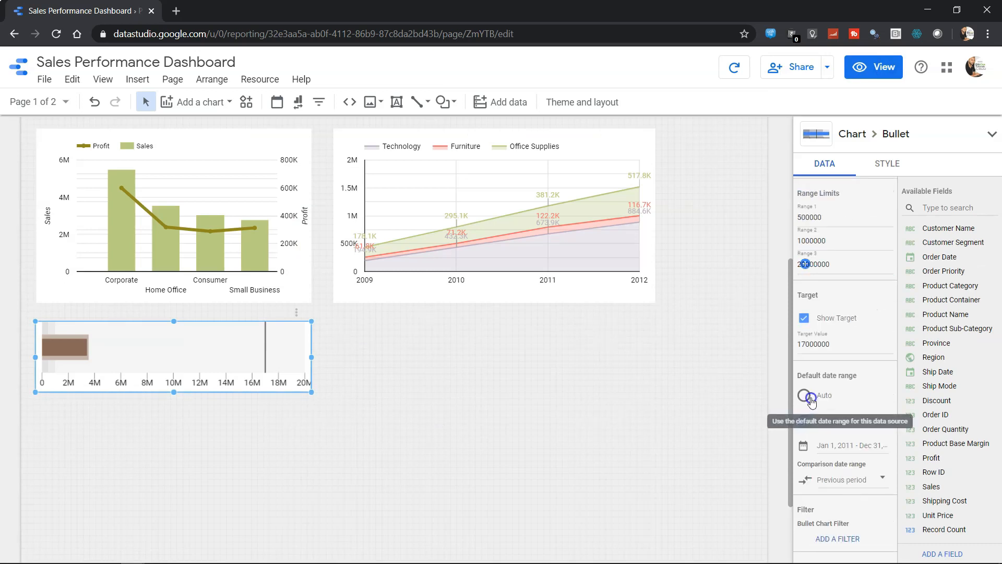
Open the bullet chart's style settings and review its bar color, axis, background and border options
scroll(820, 425, down, 3)
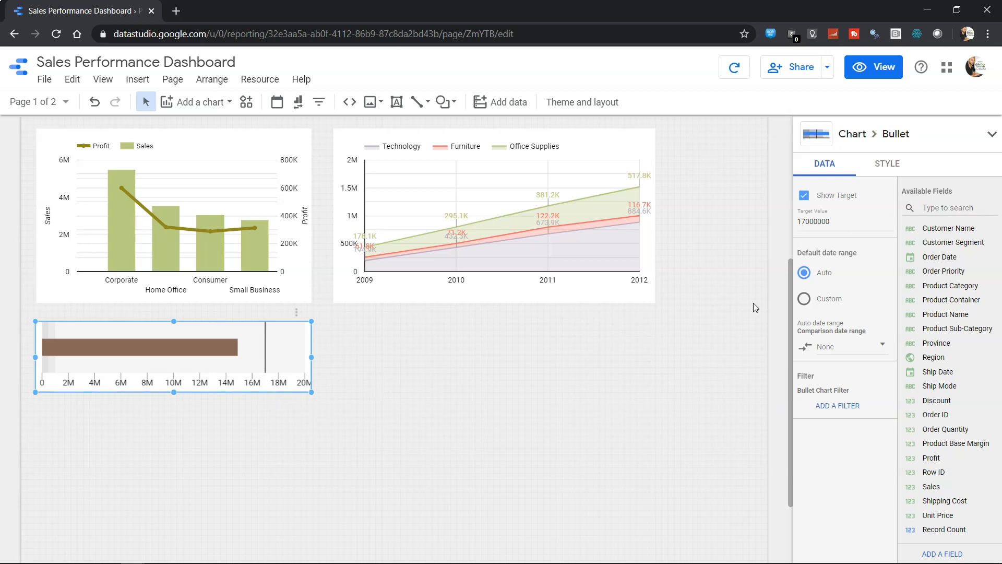
scroll(753, 307, up, 5)
scroll(753, 259, down, 5)
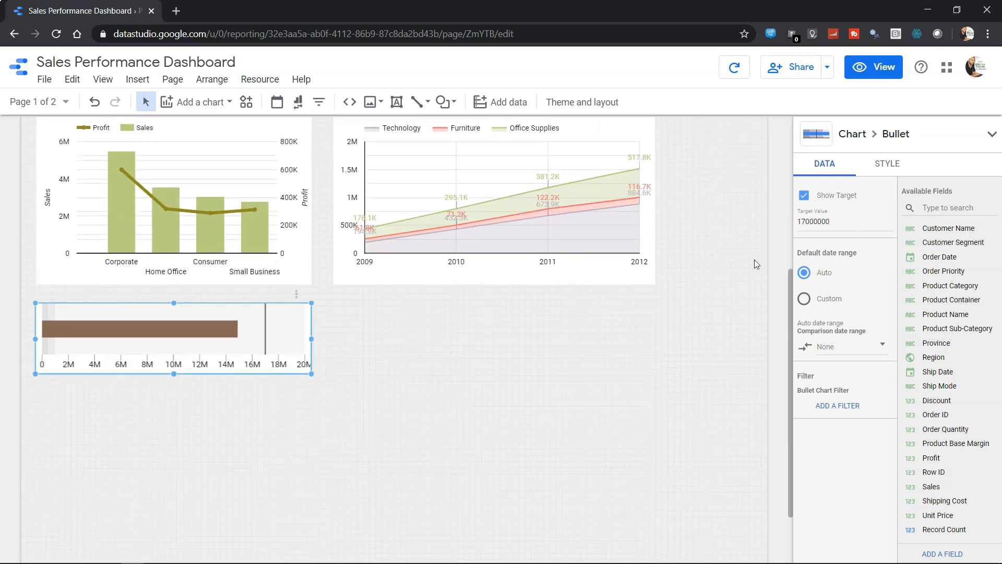
click(888, 163)
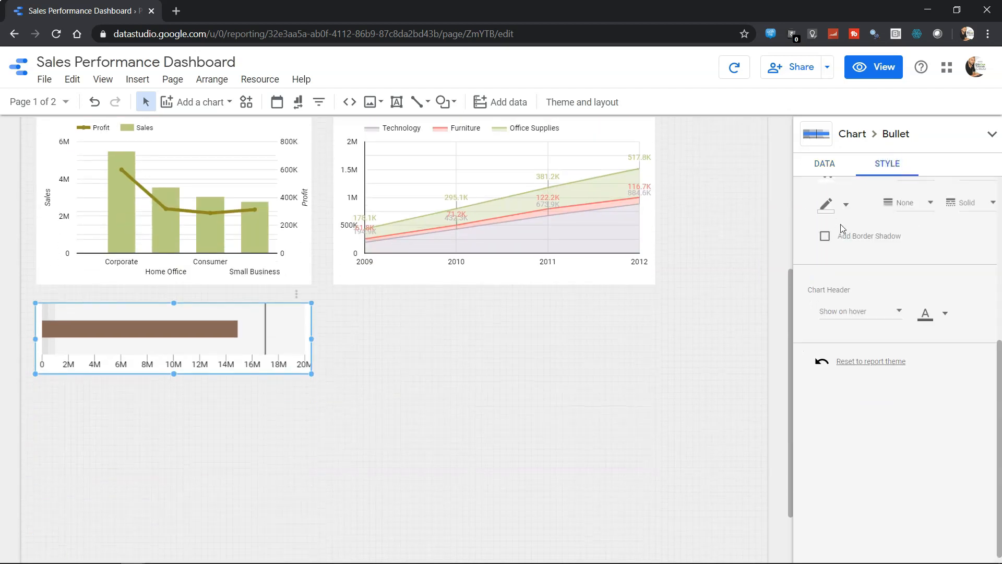
scroll(862, 276, up, 2)
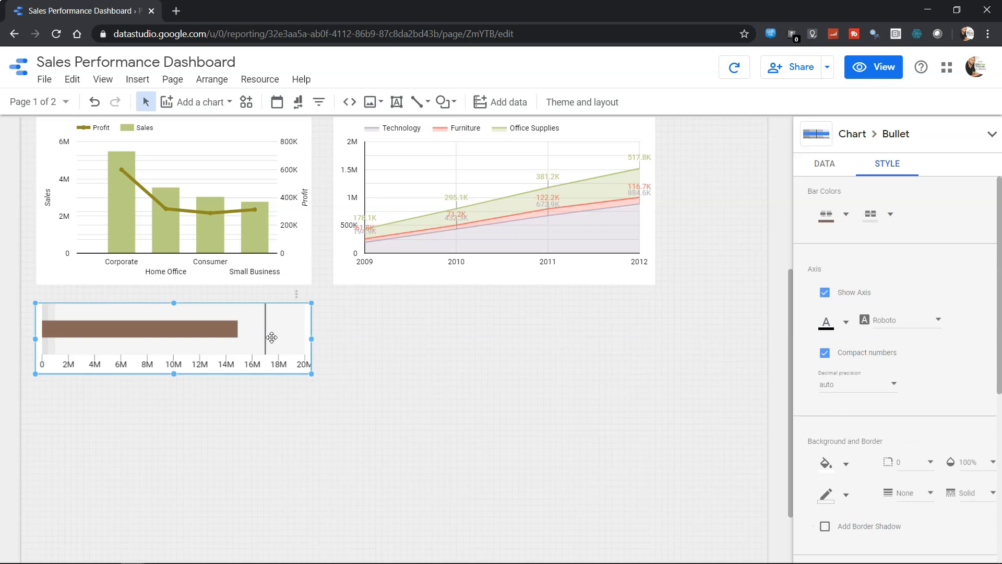
Hide the bullet chart's axis and set its chart header to Always show
click(848, 295)
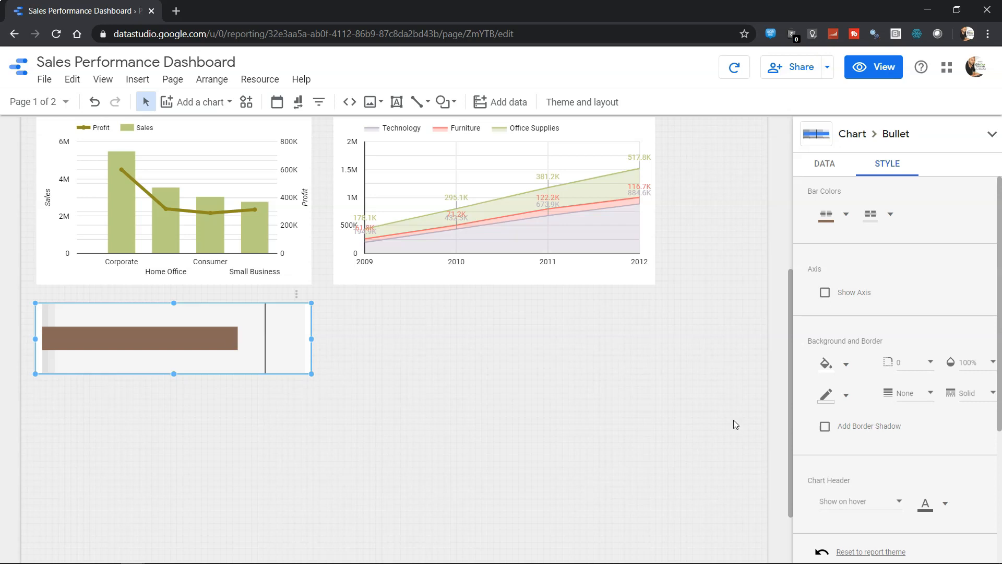
scroll(863, 409, down, 2)
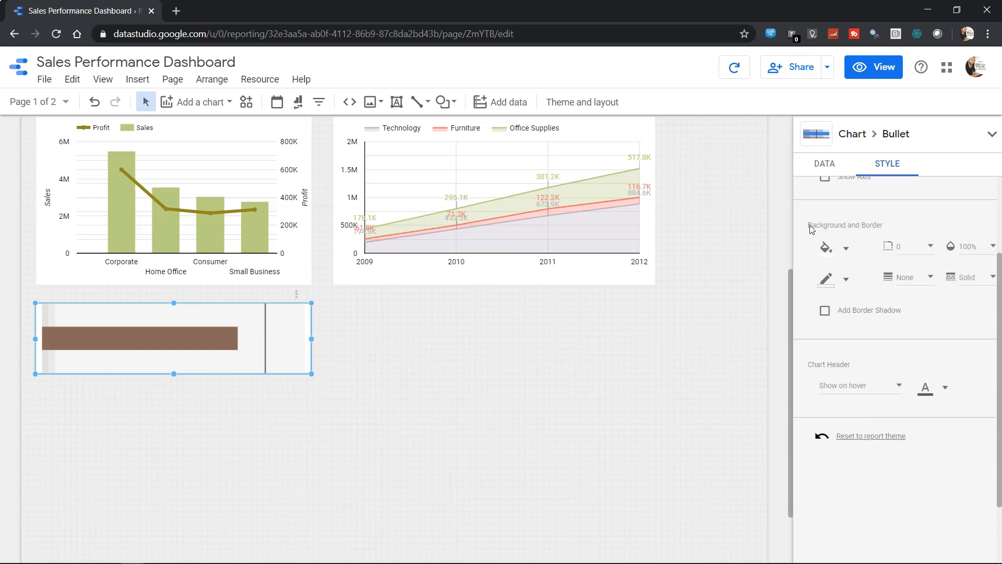
click(860, 389)
click(854, 355)
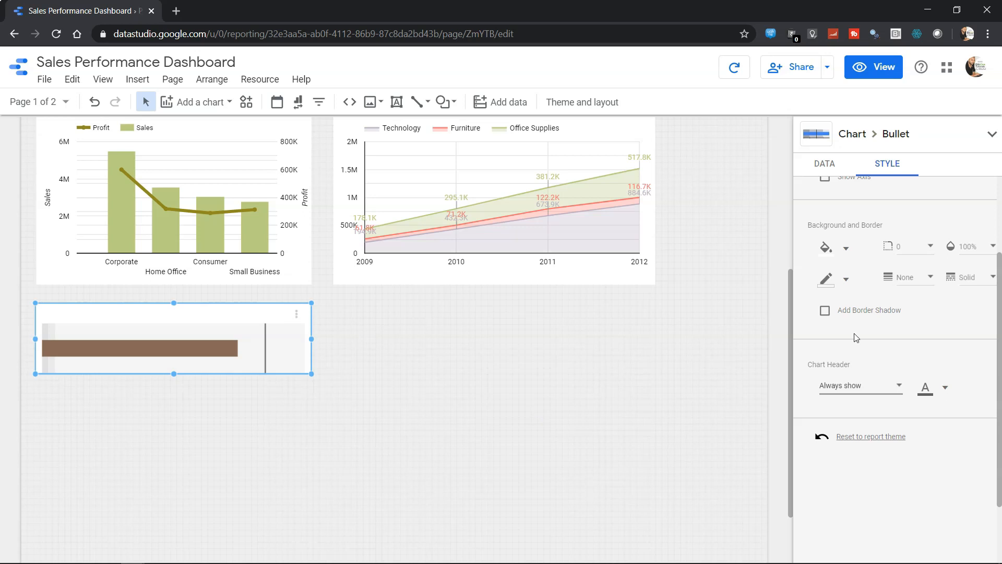
scroll(856, 337, up, 3)
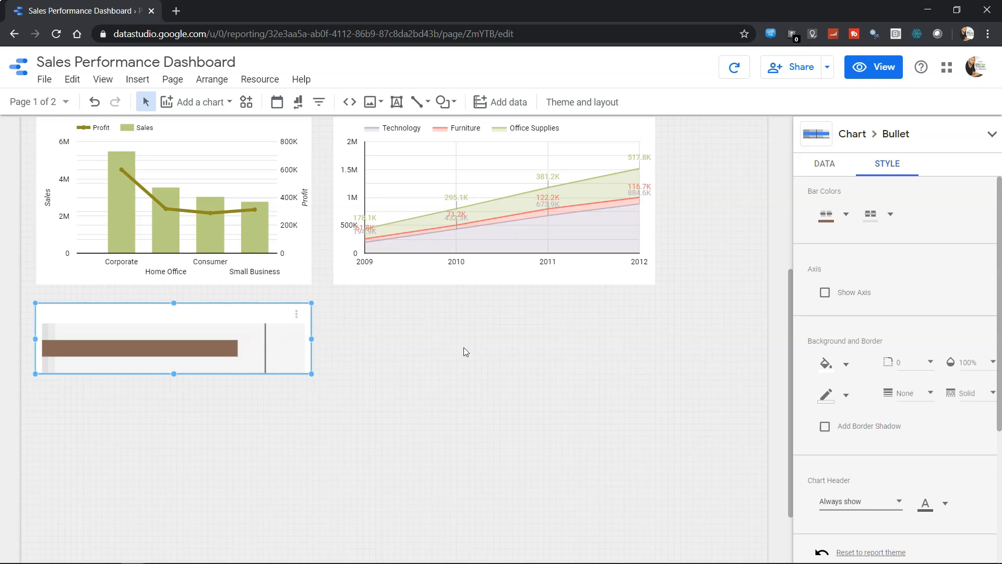
Enable optional metrics for the bullet chart and add Profit as an optional metric
click(823, 163)
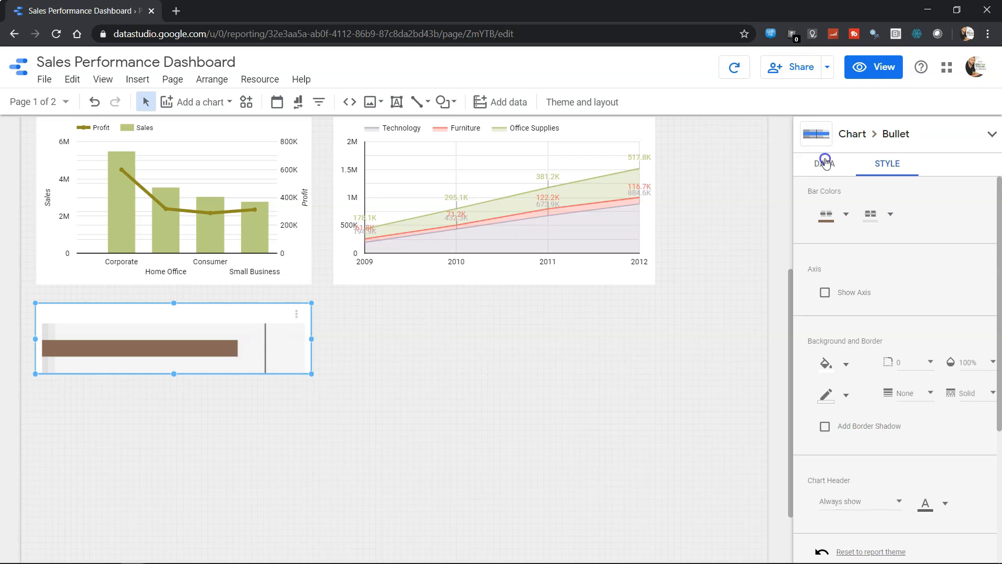
scroll(843, 390, down, 1)
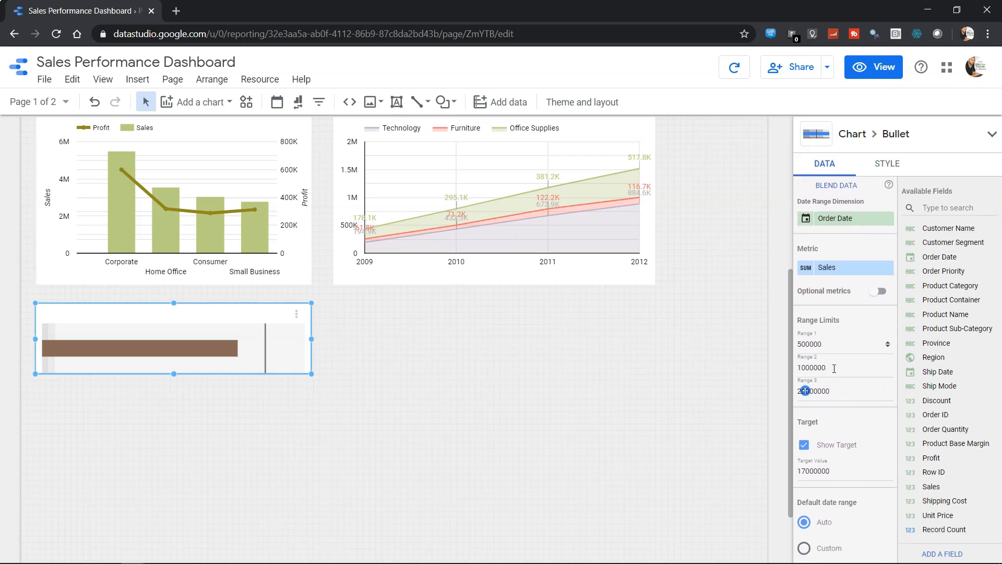
scroll(837, 400, down, 1)
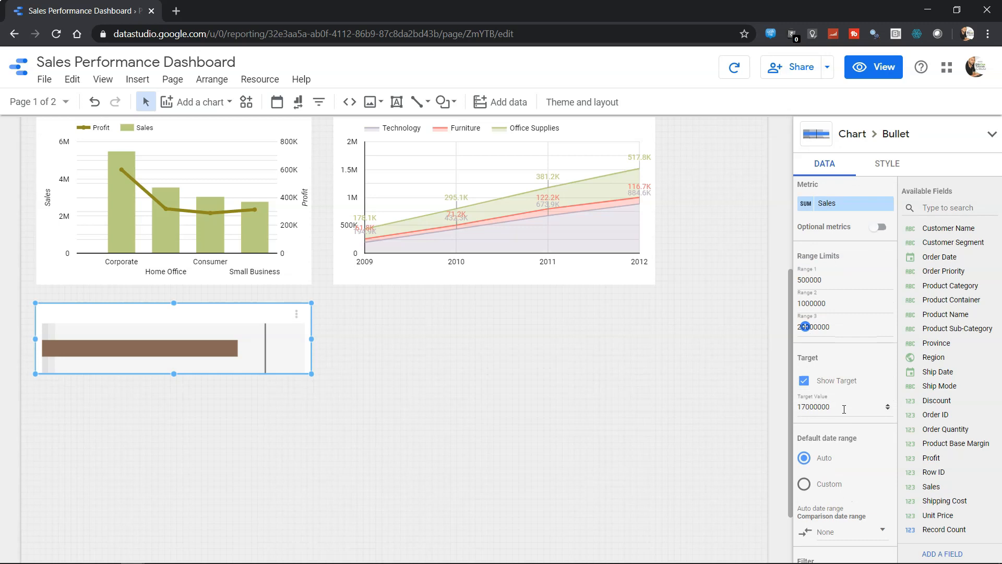
scroll(844, 409, up, 2)
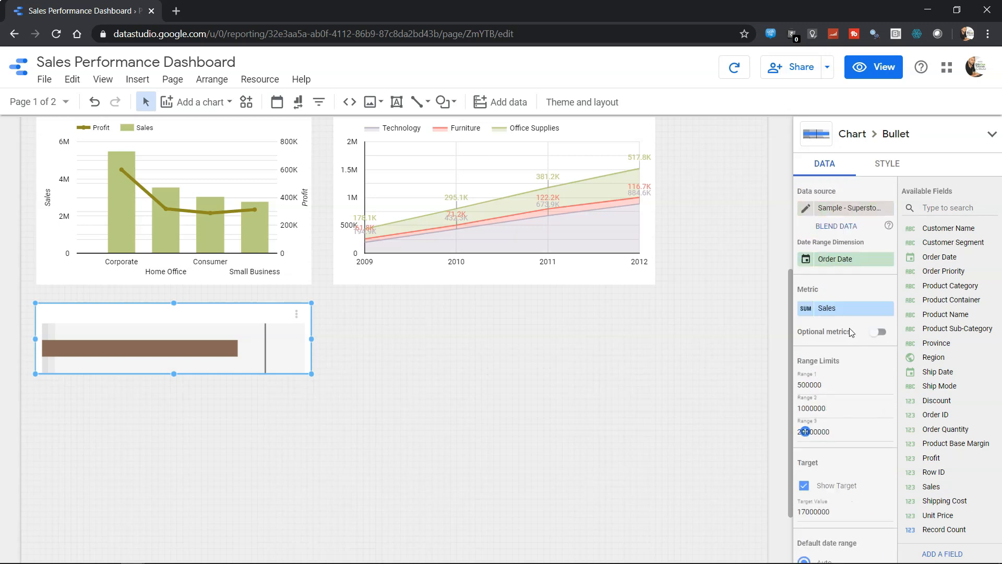
click(882, 332)
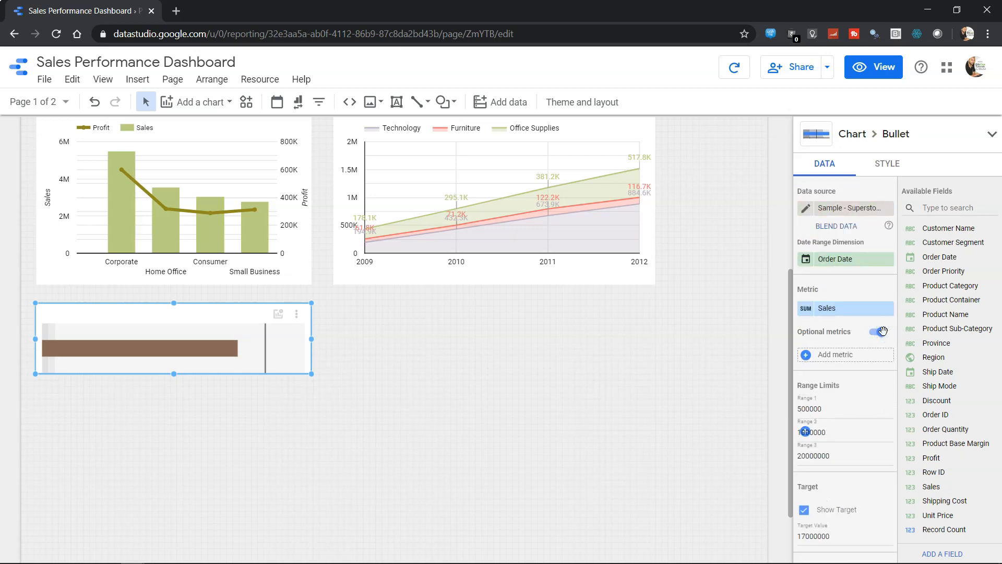
click(852, 356)
text(profi)
click(795, 401)
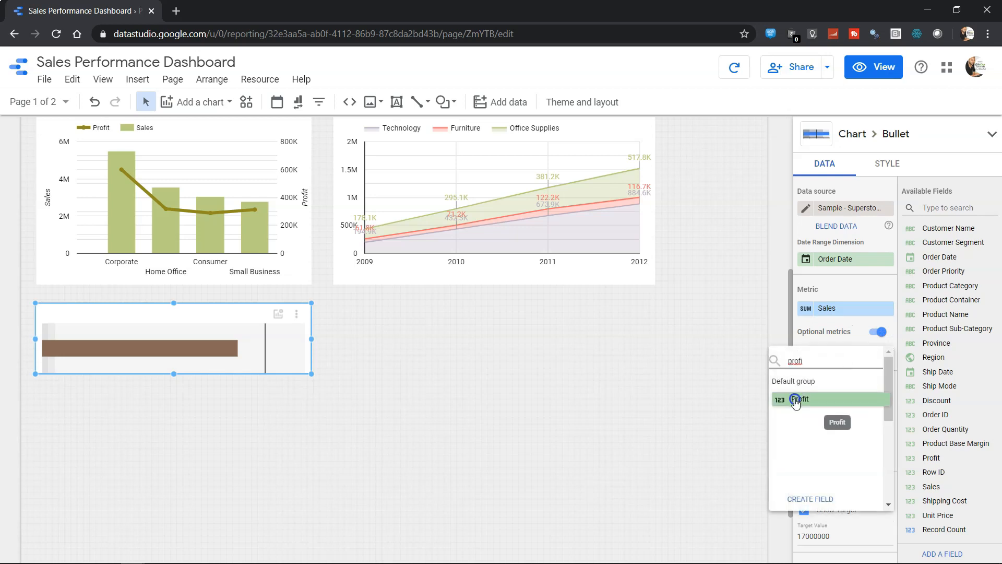
scroll(801, 397, down, 3)
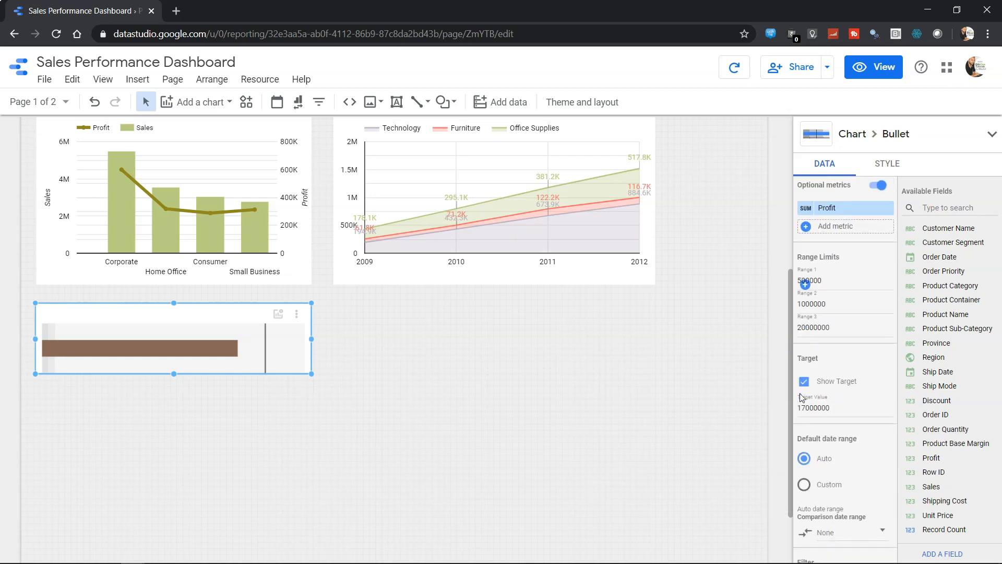
Preview the report, switch the bullet chart's metric from Sales to Profit, and return to editing
click(873, 67)
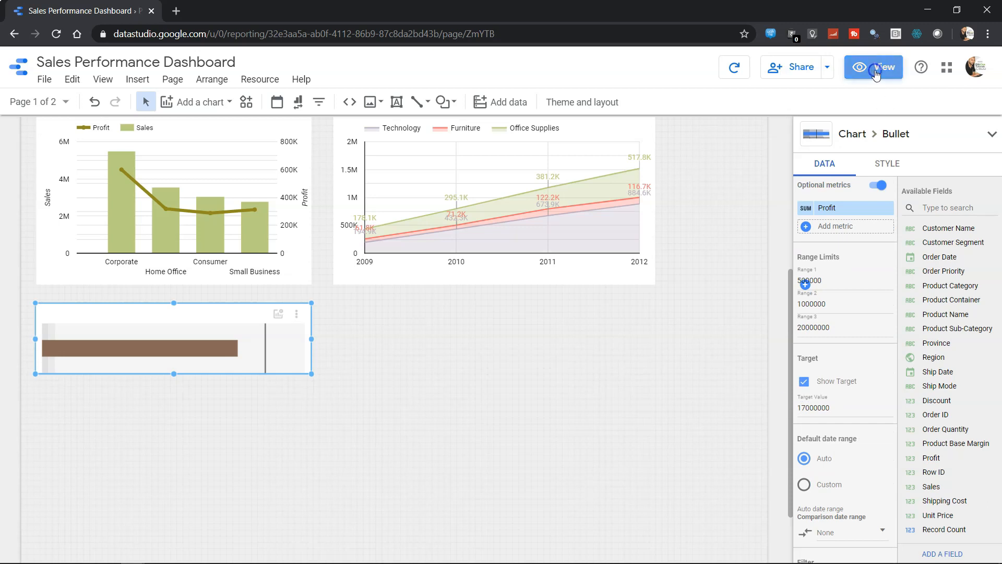
click(377, 308)
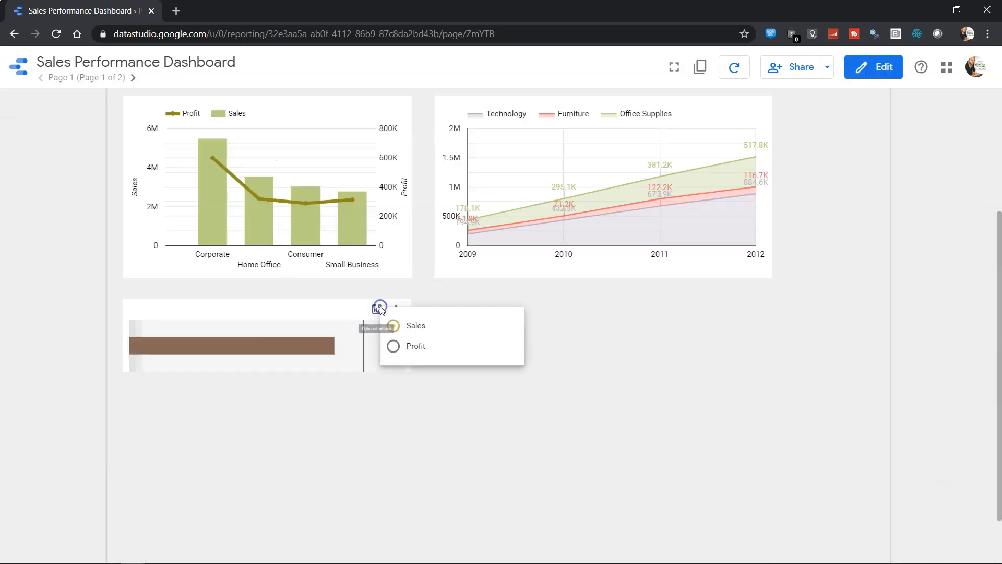
click(426, 347)
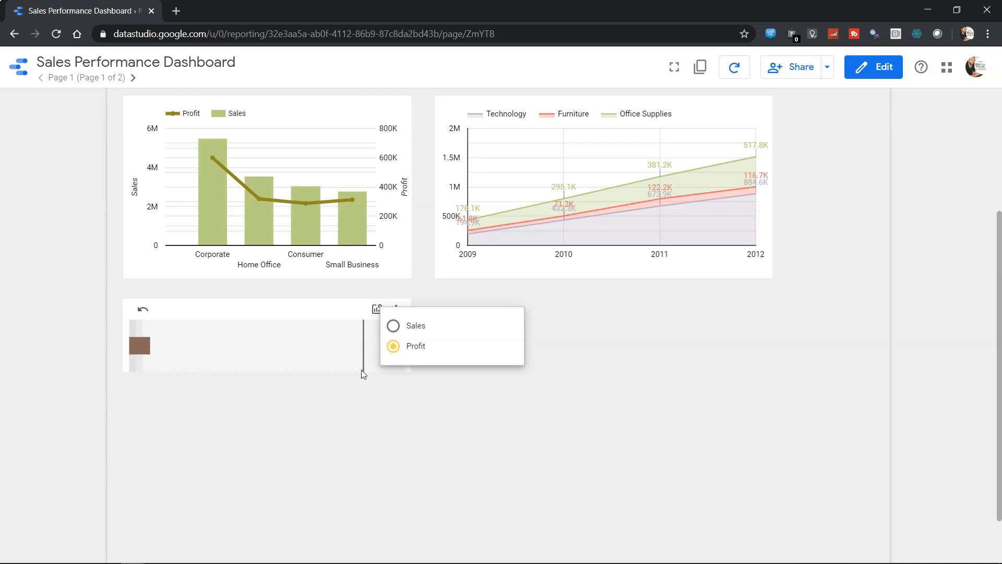
click(861, 66)
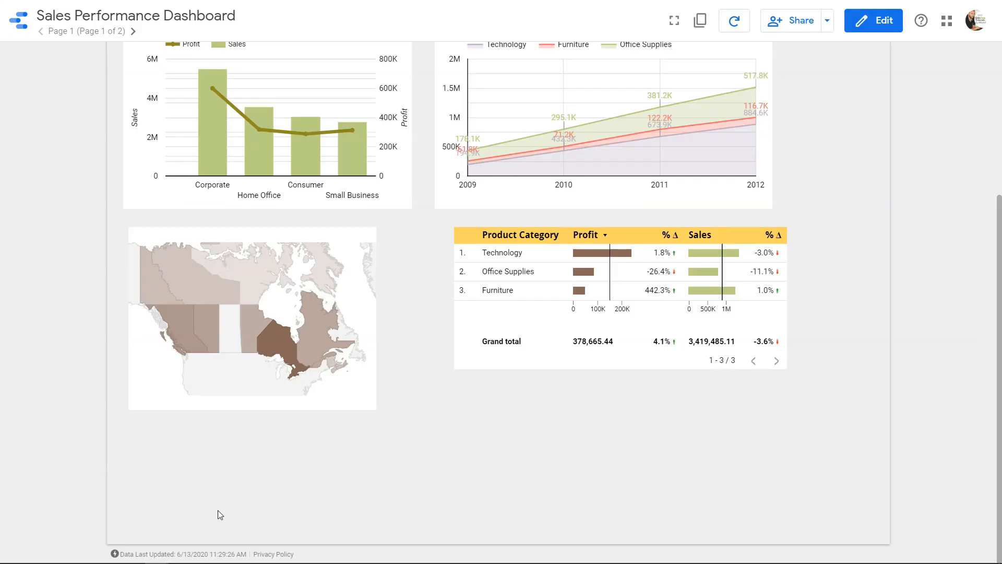
Filter the dashboard by Northwest Territories on the Canada geo map and examine the other charts
mouse_move(261, 340)
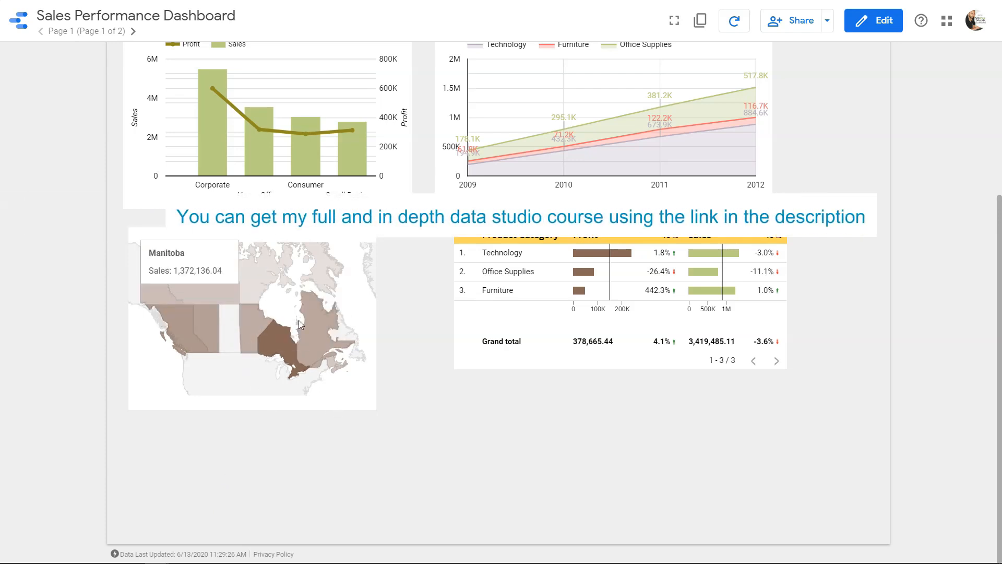
mouse_move(299, 325)
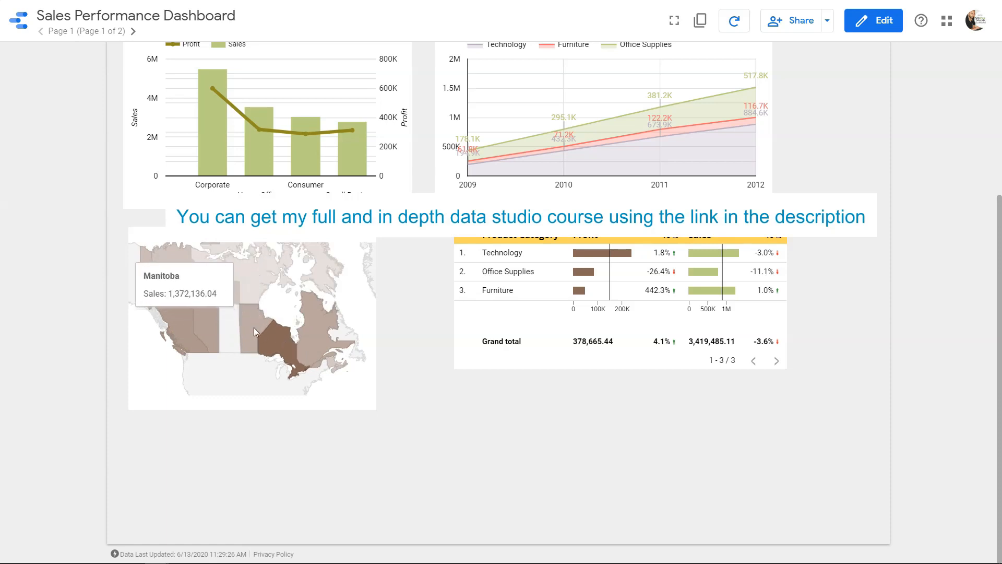
mouse_move(188, 280)
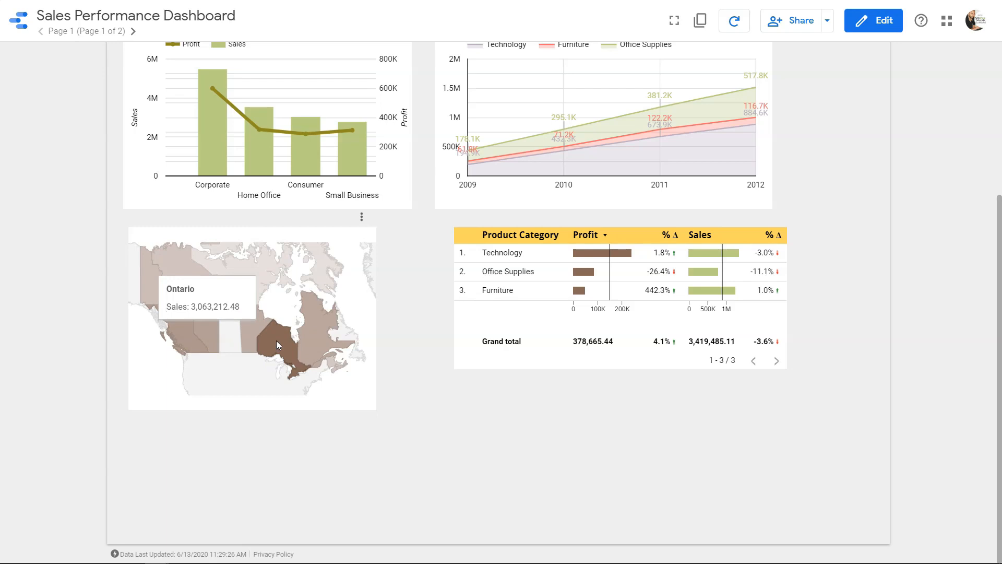
mouse_move(185, 338)
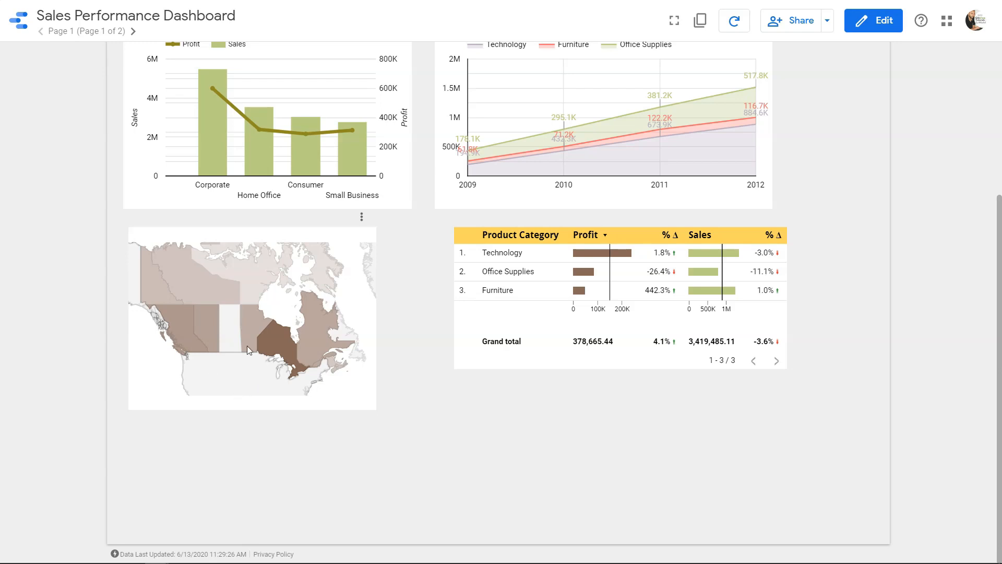
click(188, 275)
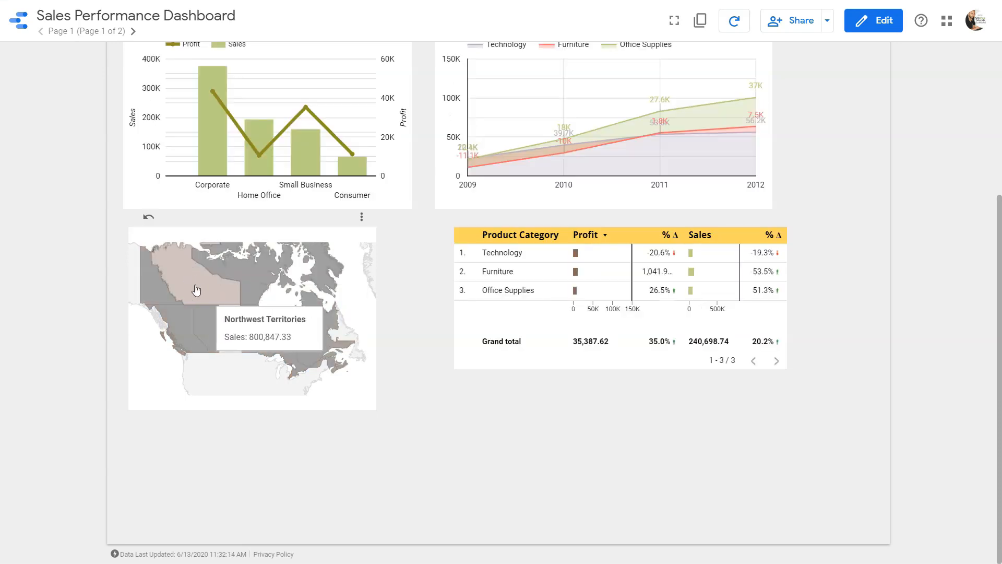
scroll(196, 291, up, 5)
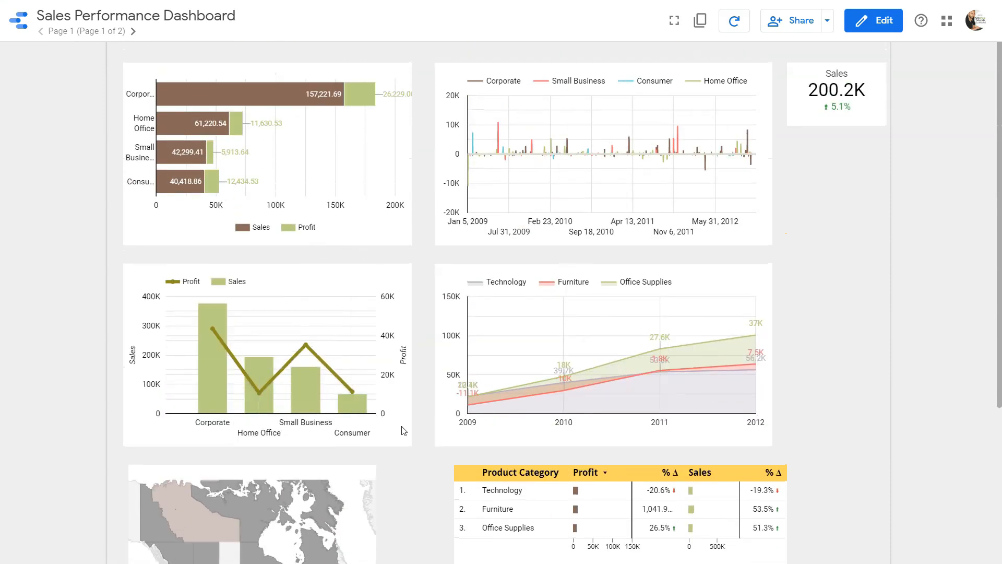
Filter the dashboard by the territory west of Northwest Territories on the geo map and review the charts and table
click(145, 515)
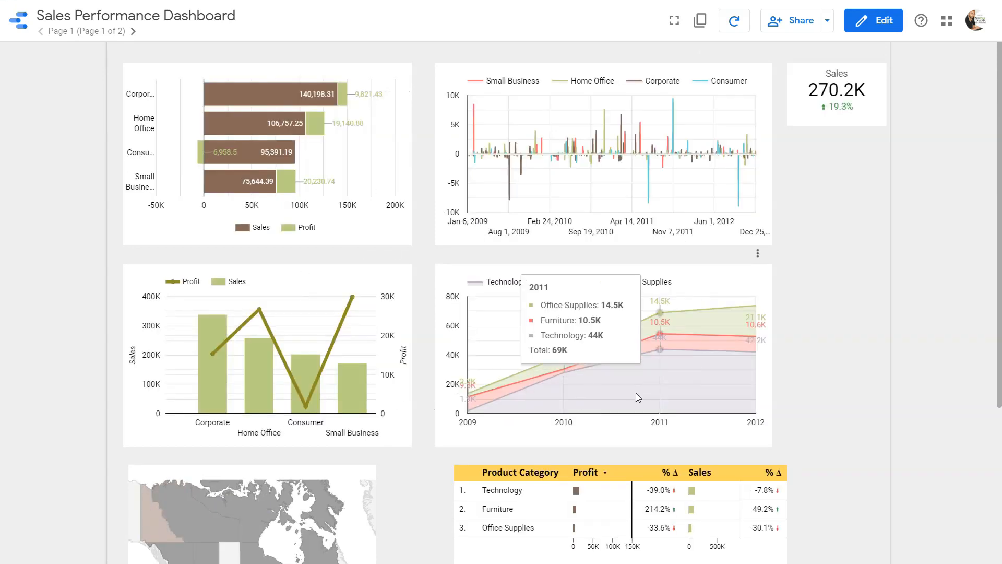
scroll(358, 448, down, 3)
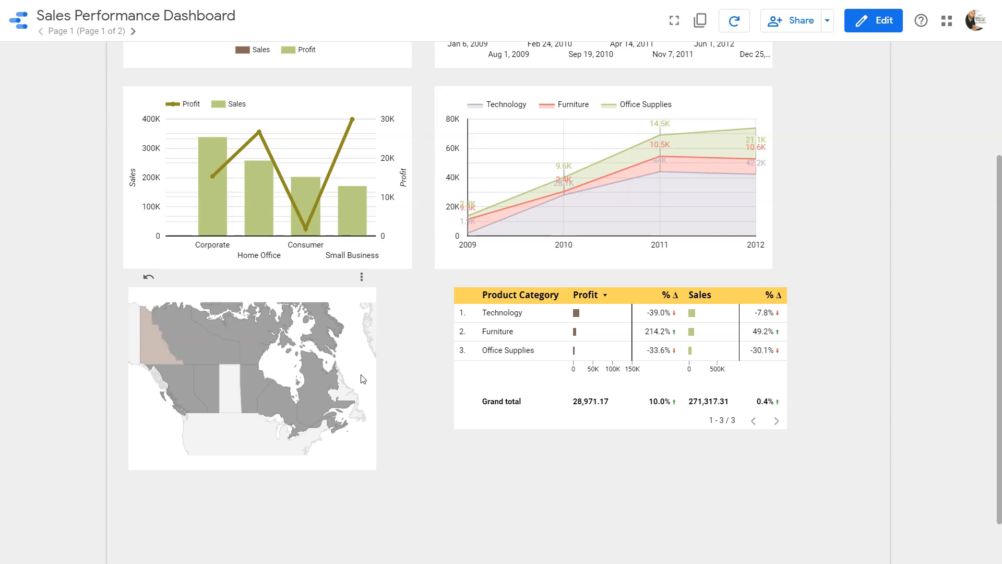
mouse_move(266, 335)
scroll(266, 336, up, 3)
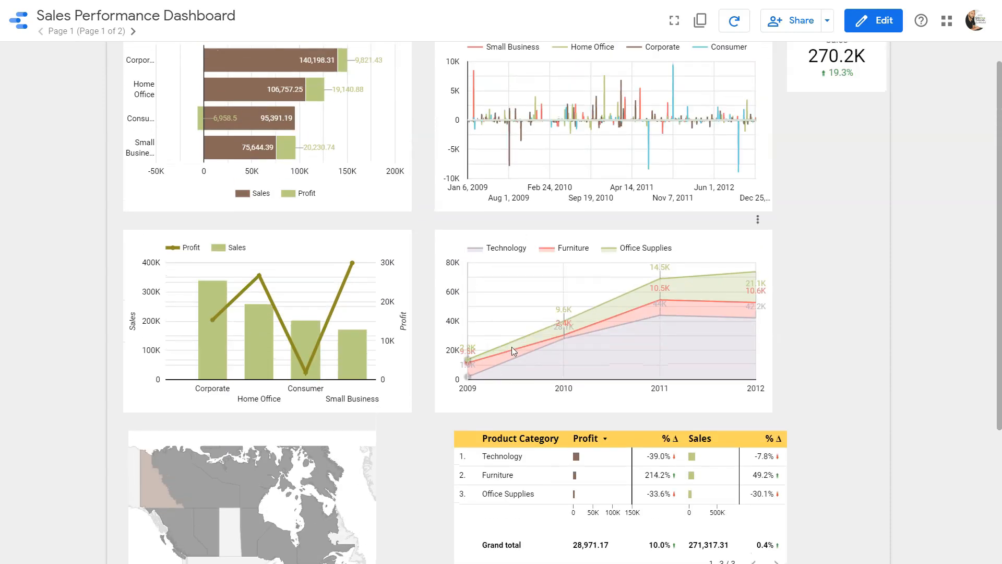
scroll(512, 346, up, 1)
mouse_move(589, 327)
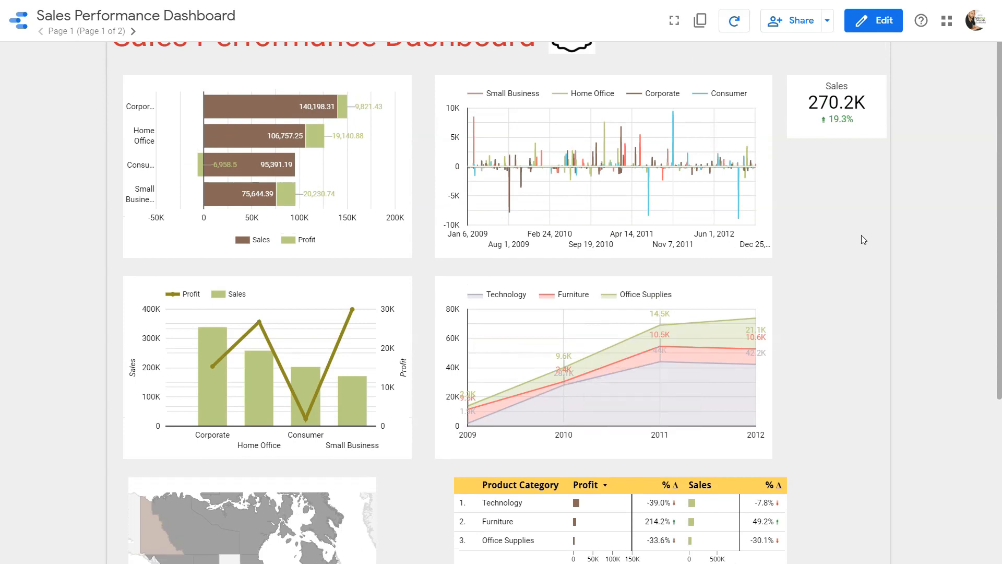
Return to editing the report and delete the existing Canada geo map
click(883, 29)
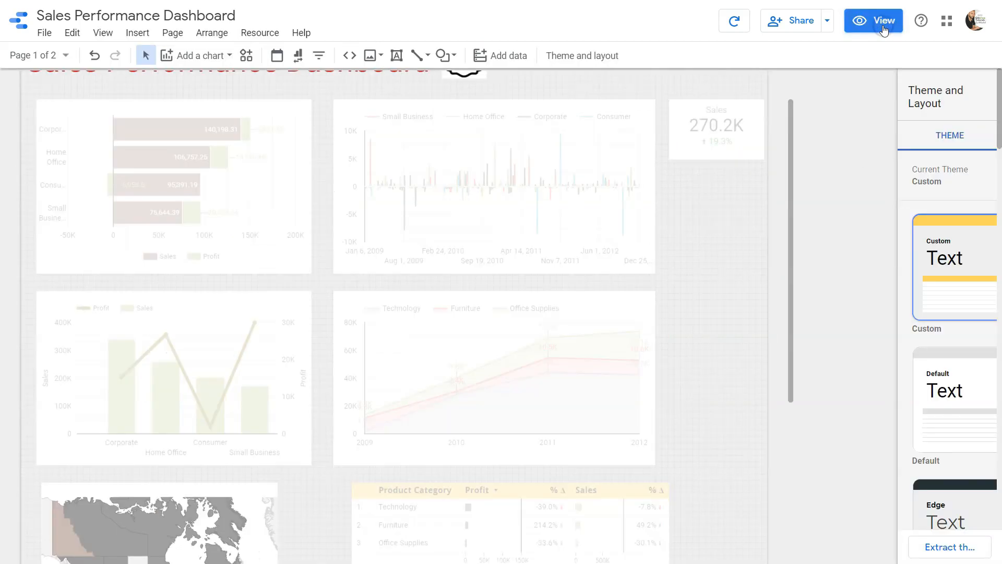
scroll(241, 303, down, 5)
click(241, 303)
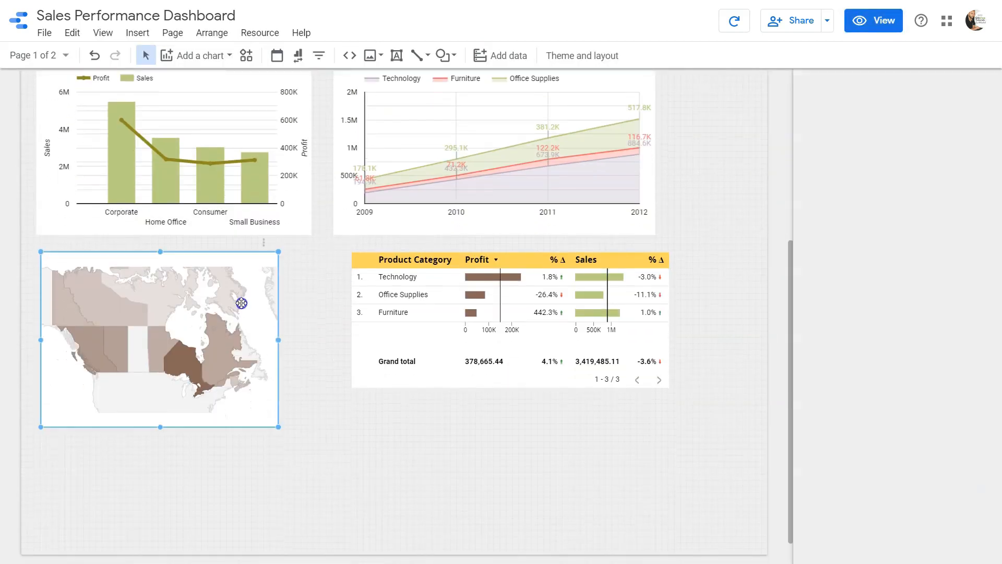
key(Delete)
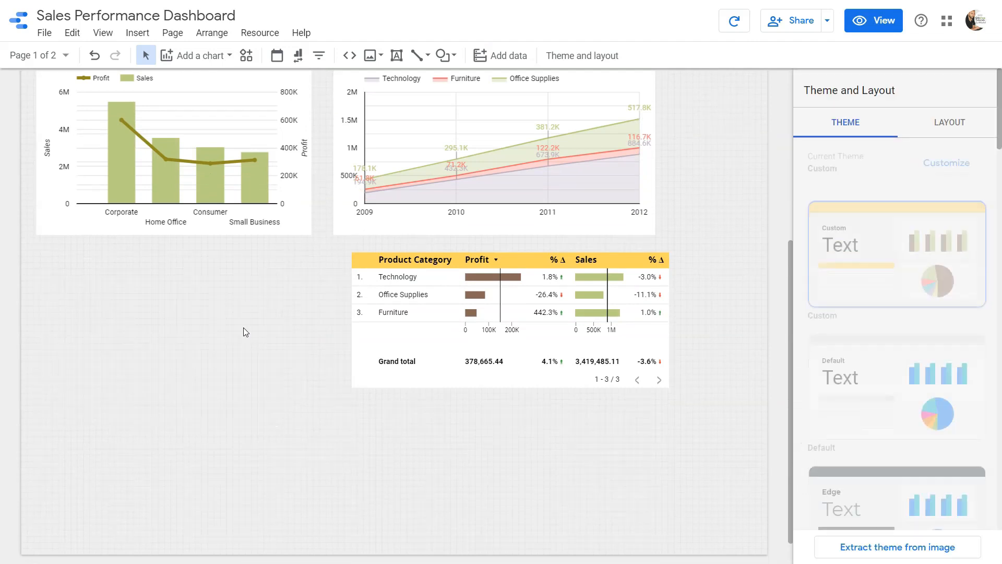
Insert a new geo map below the Profit and Sales combo chart, beside the product category table
click(229, 58)
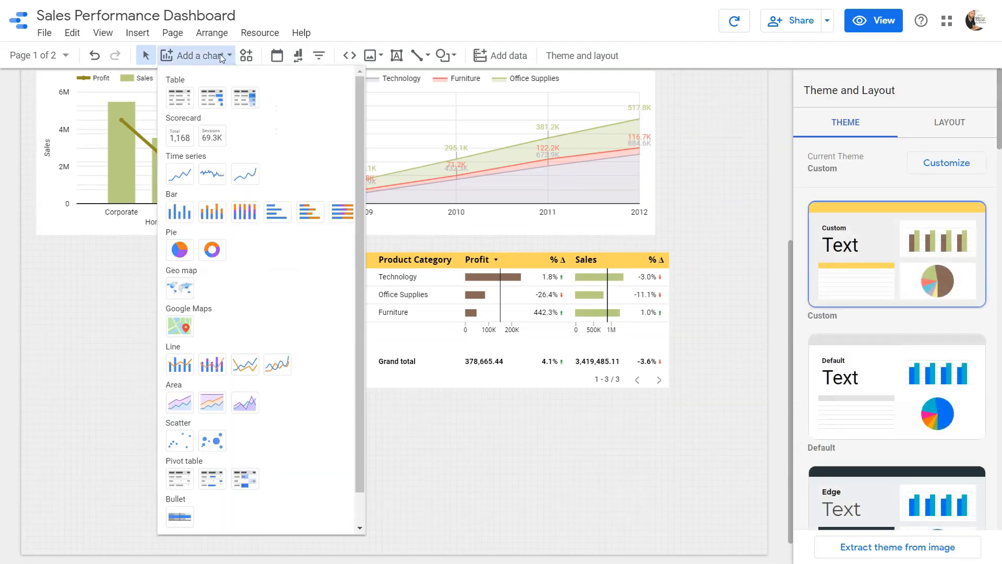
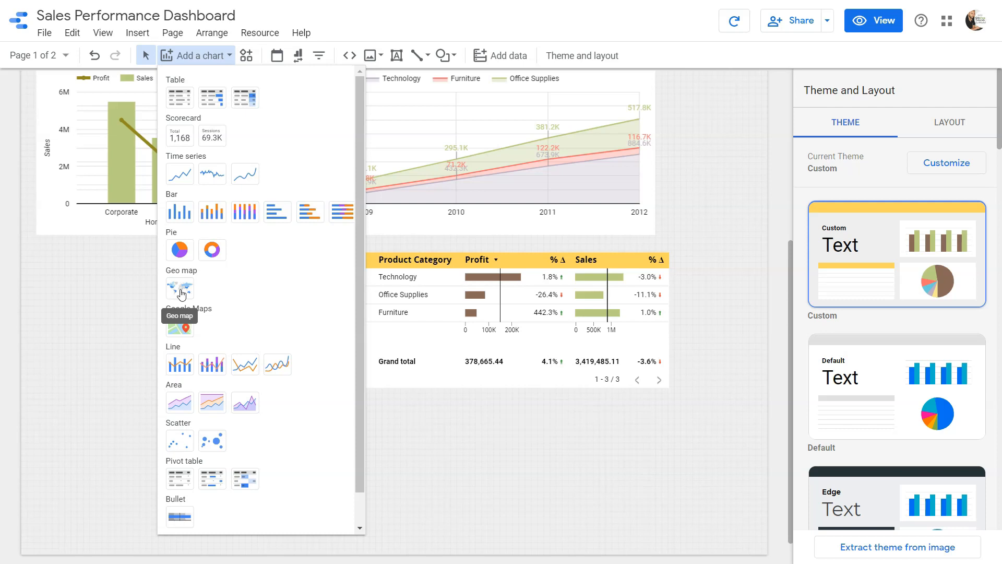
click(183, 291)
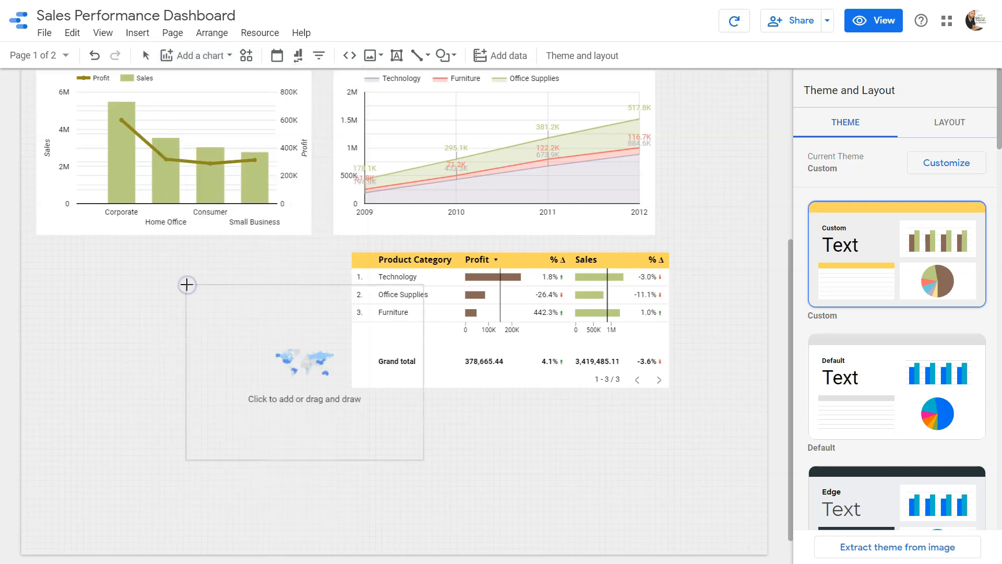
click(34, 258)
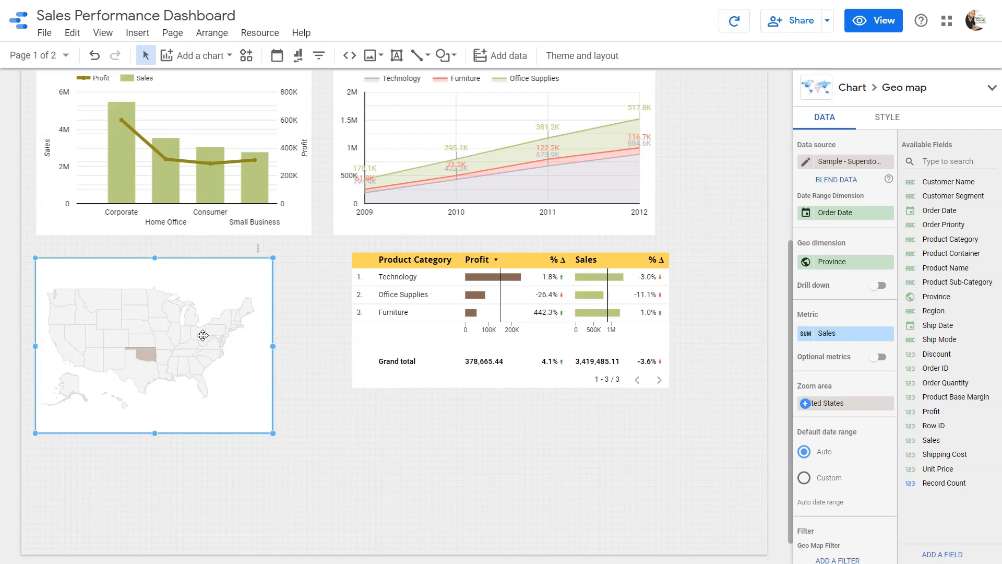
Preview the new geo map in the report, return to editing, and select the map for configuration
click(870, 21)
mouse_move(240, 349)
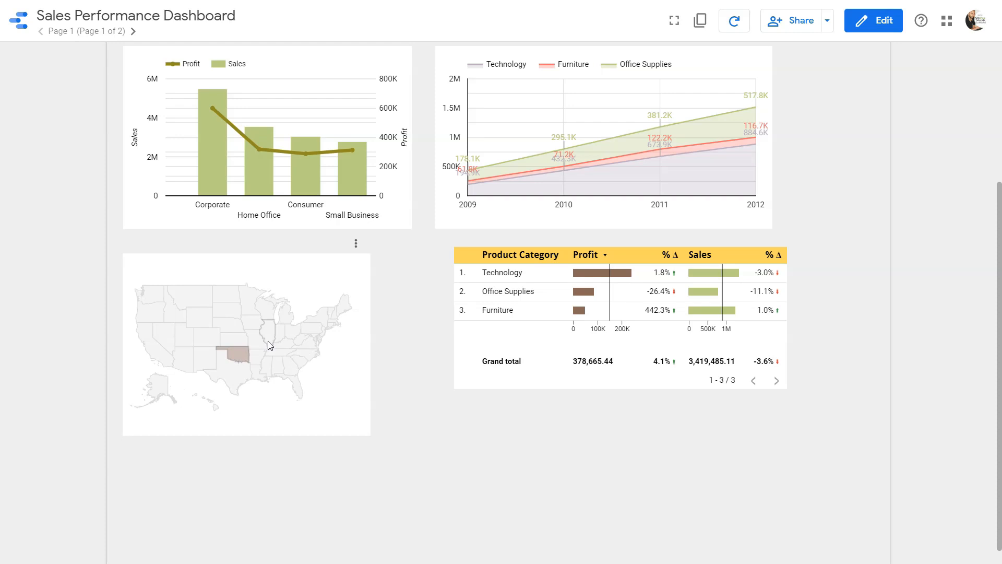
click(876, 25)
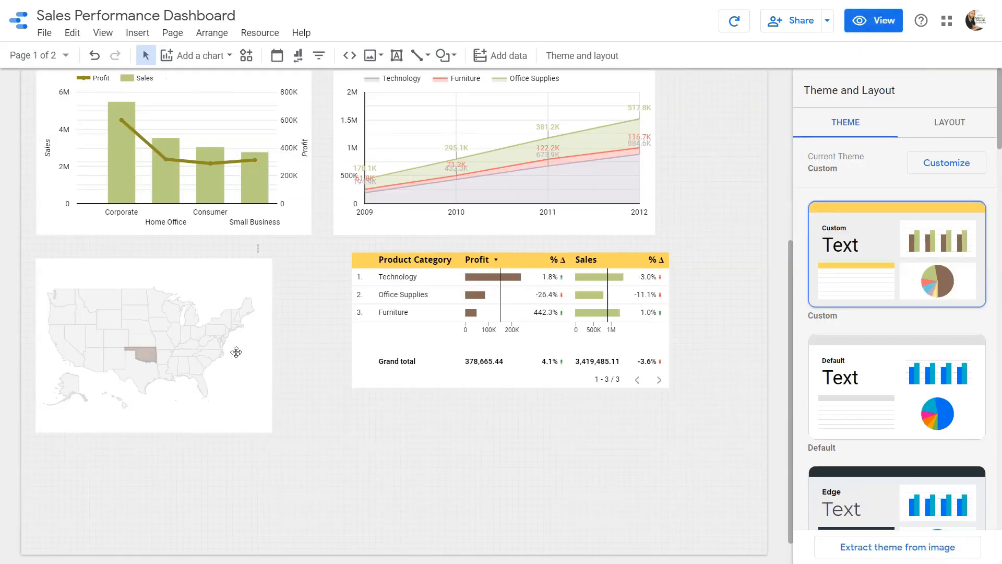
click(234, 281)
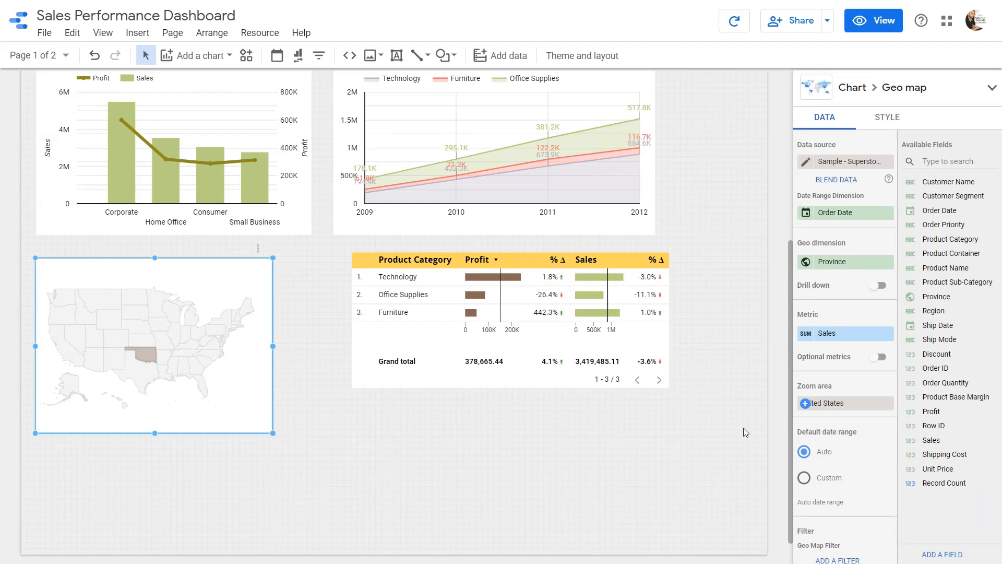
Set the new geo map's zoom area to Canada and preview the map in the report
scroll(818, 420, down, 2)
scroll(818, 420, up, 2)
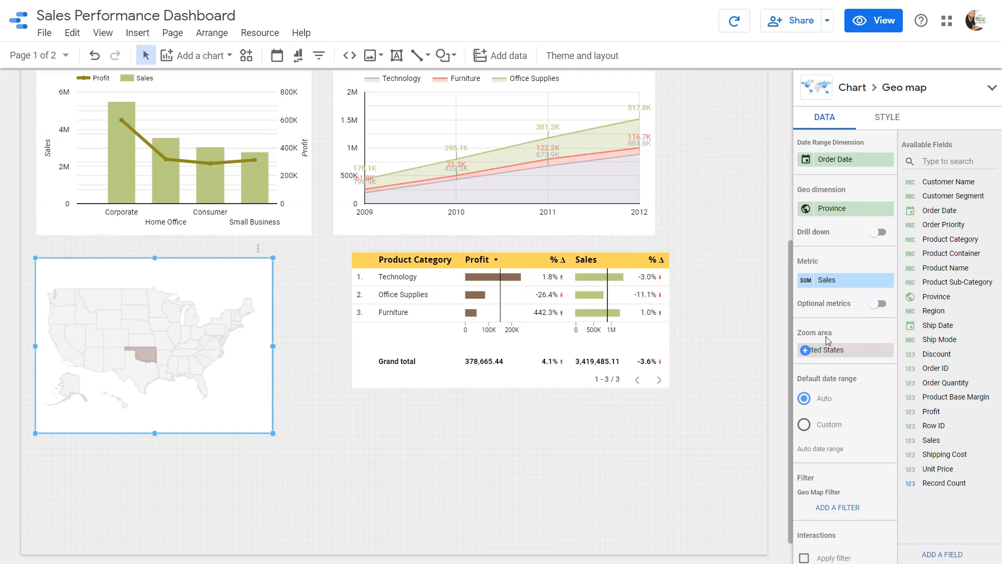
click(830, 350)
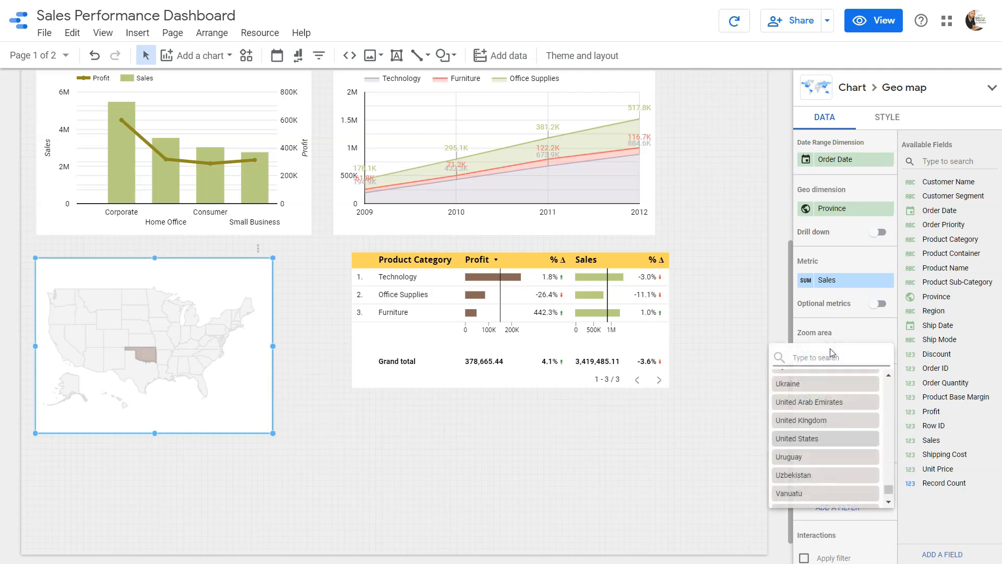
text(cana)
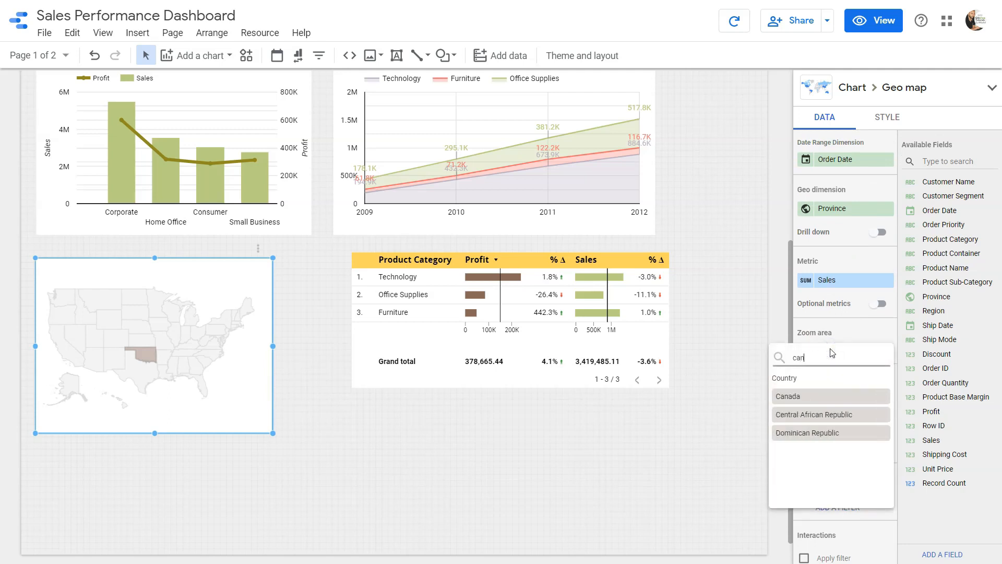
click(809, 400)
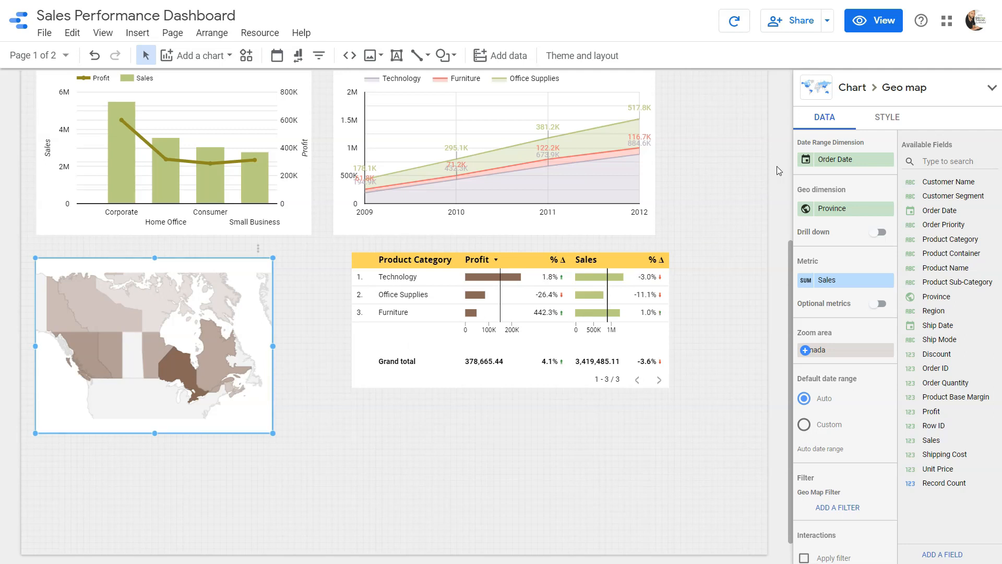
click(882, 20)
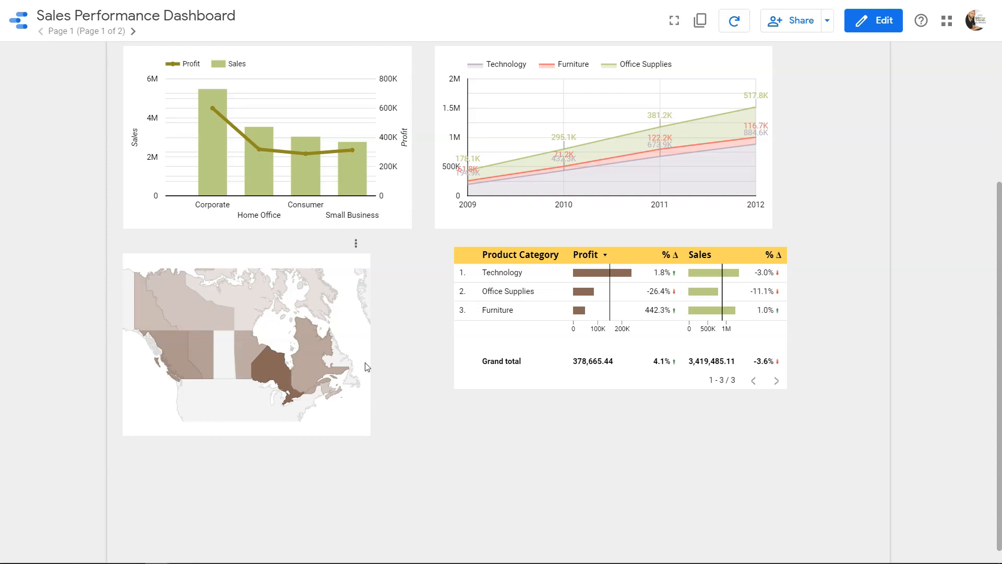
Return to editing, enable the Apply filter interaction on the Canada geo map, and preview the report again
click(862, 23)
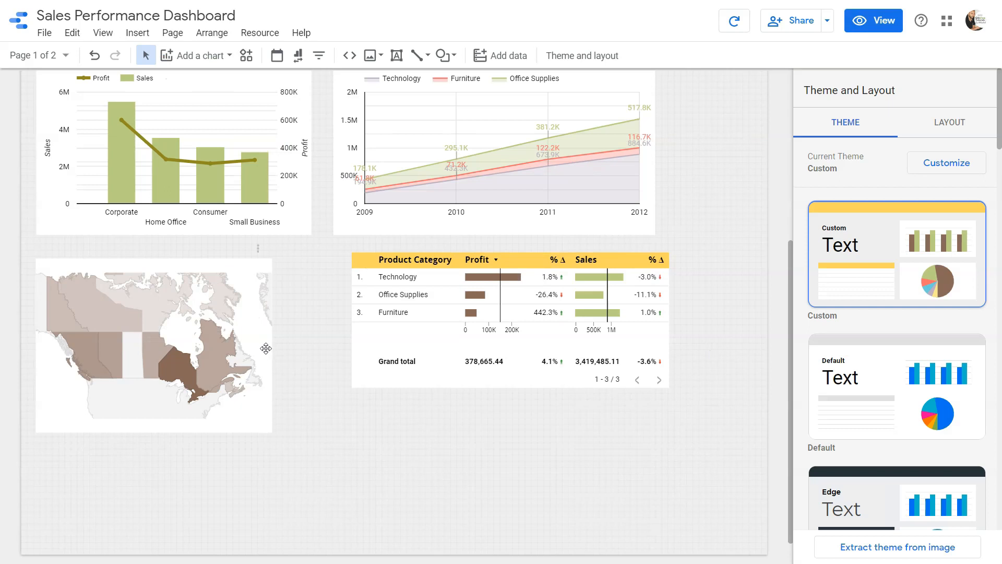
click(263, 345)
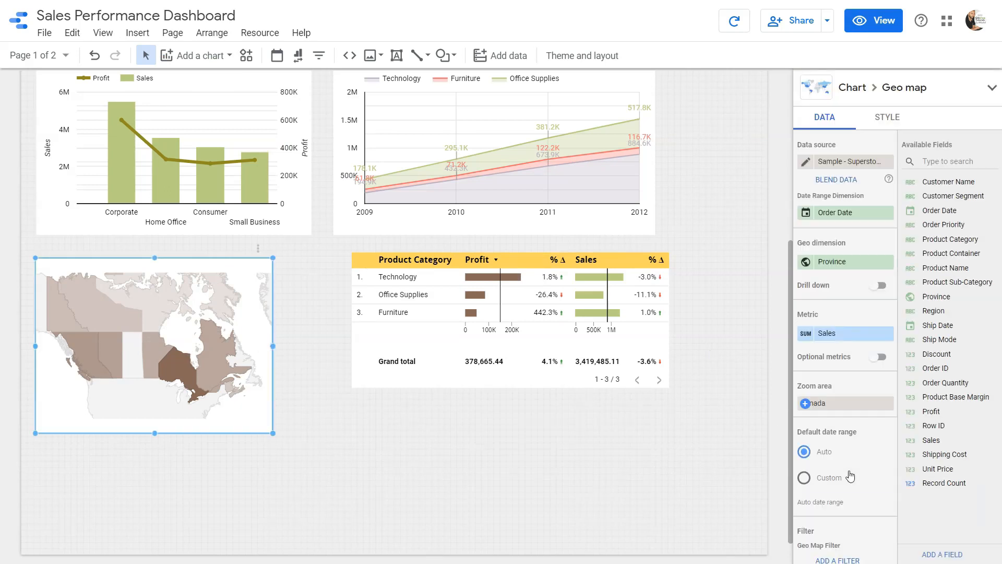
scroll(851, 443, down, 4)
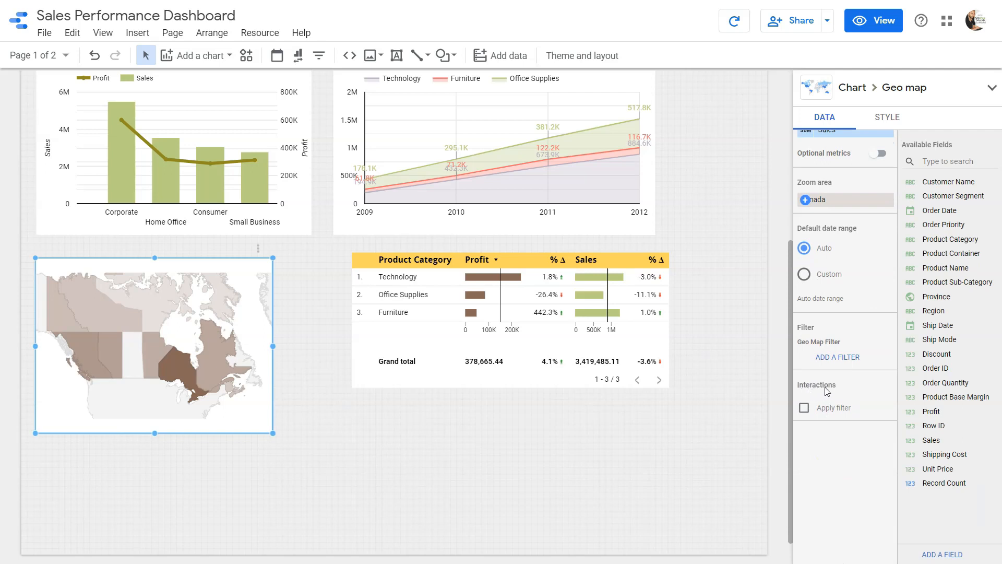
click(805, 409)
click(873, 21)
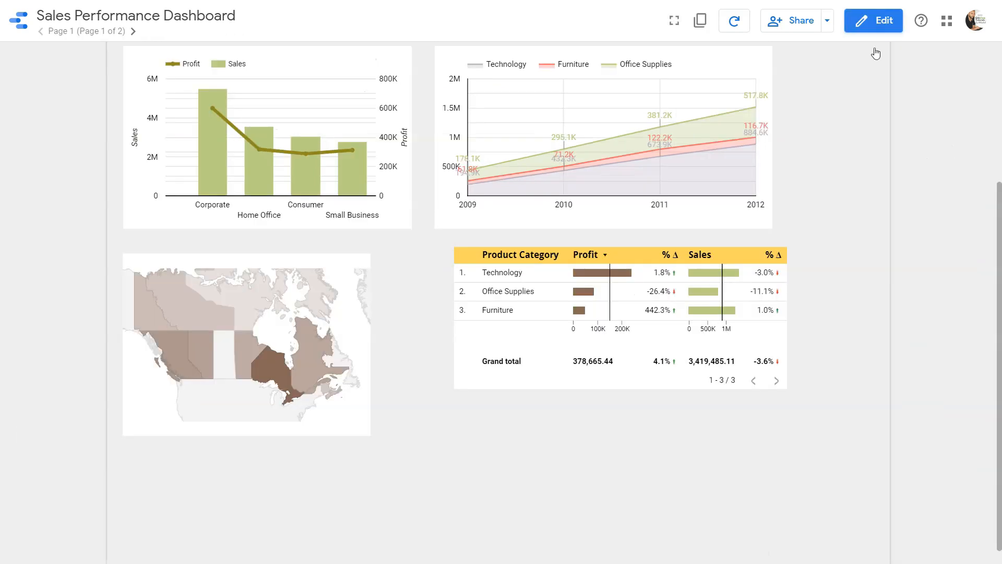
Filter the dashboard by Ontario on the geo map and review the charts, scorecard and product category table
click(267, 362)
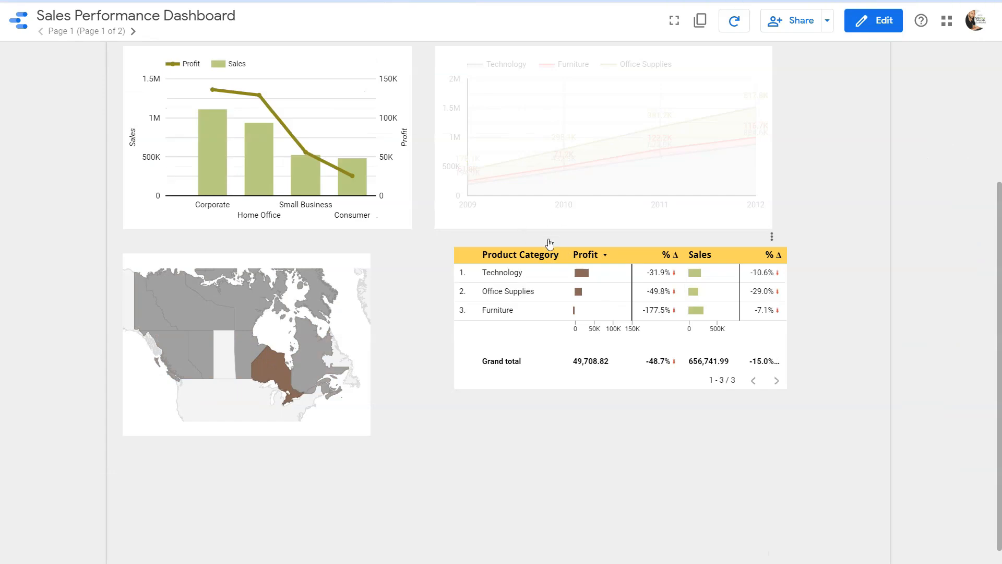
scroll(550, 244, up, 5)
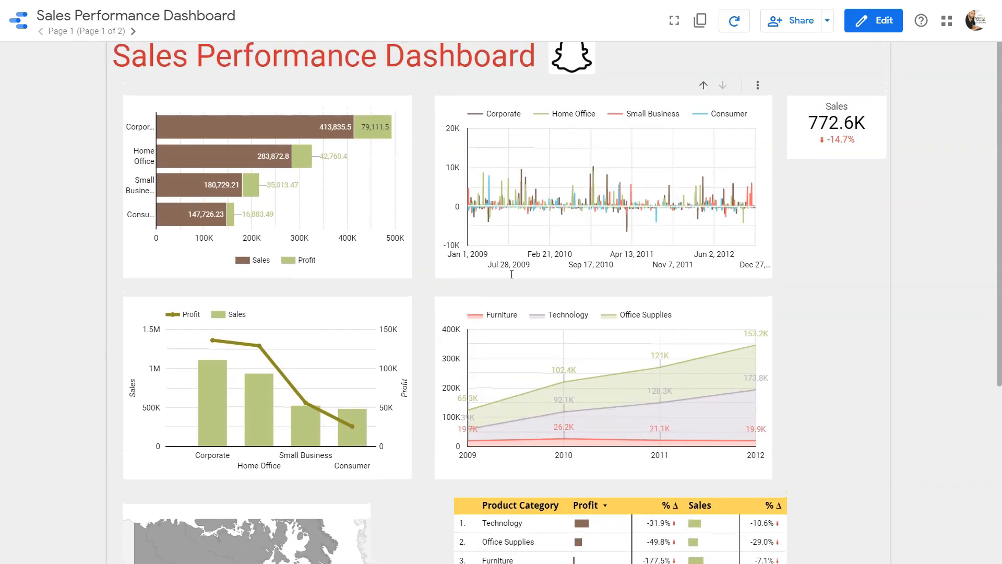
scroll(465, 337, down, 5)
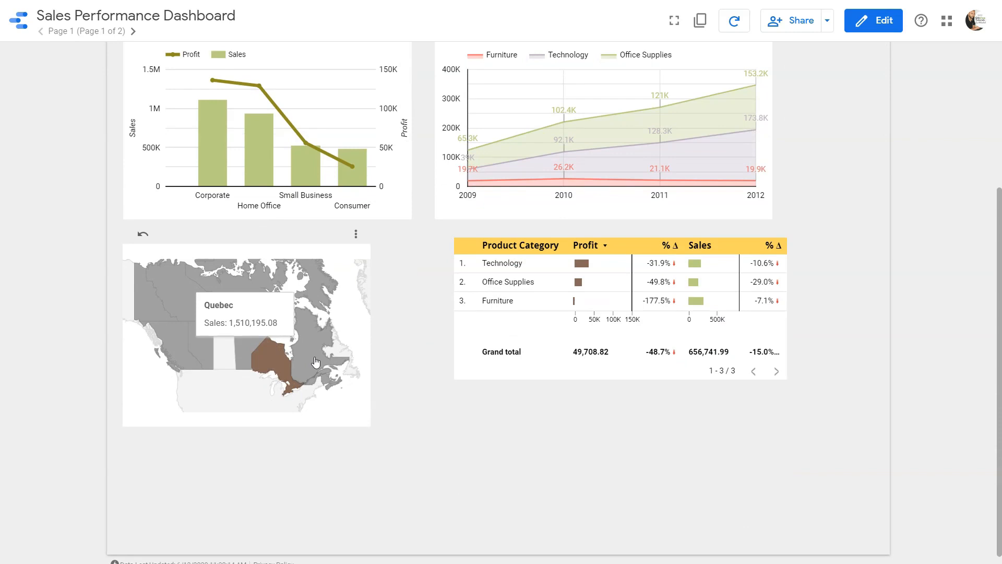
scroll(422, 361, up, 2)
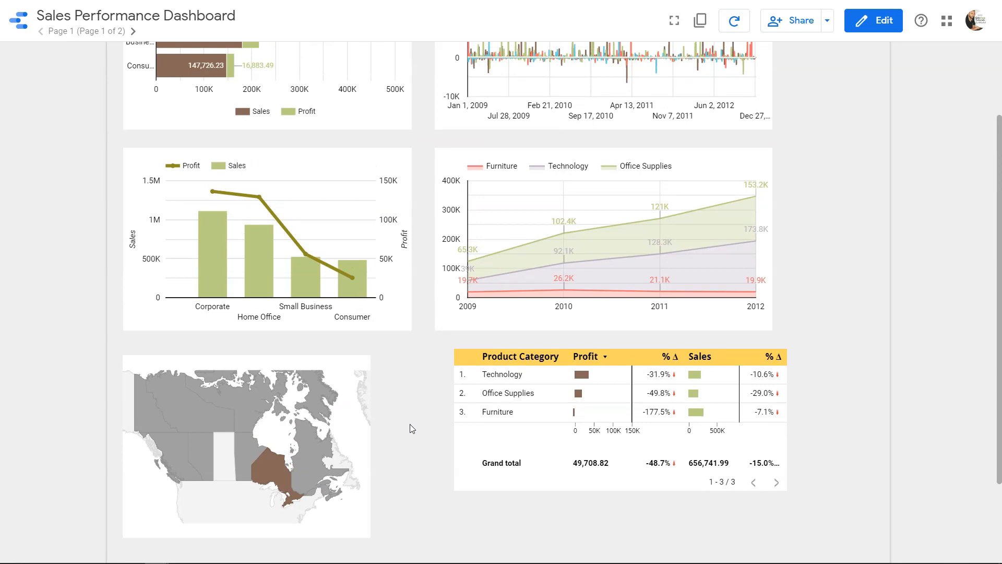
Return to editing and select the Canada geo map to review its data settings
click(873, 20)
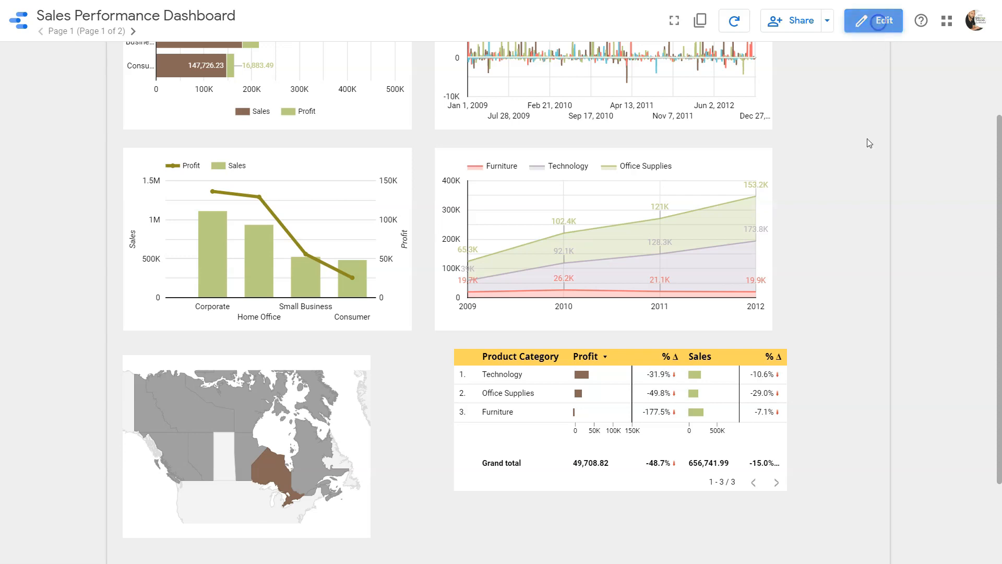
click(232, 371)
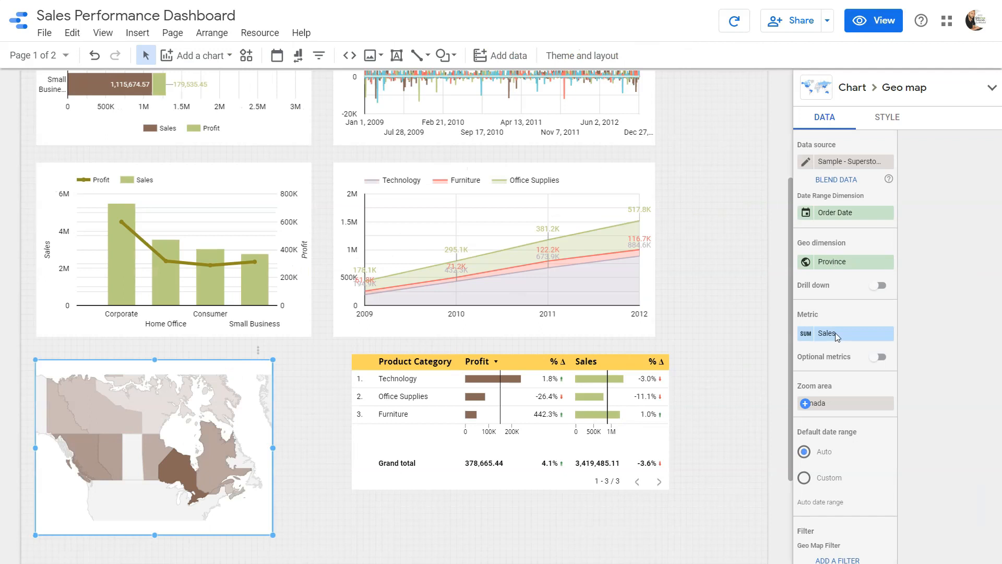
scroll(832, 444, down, 2)
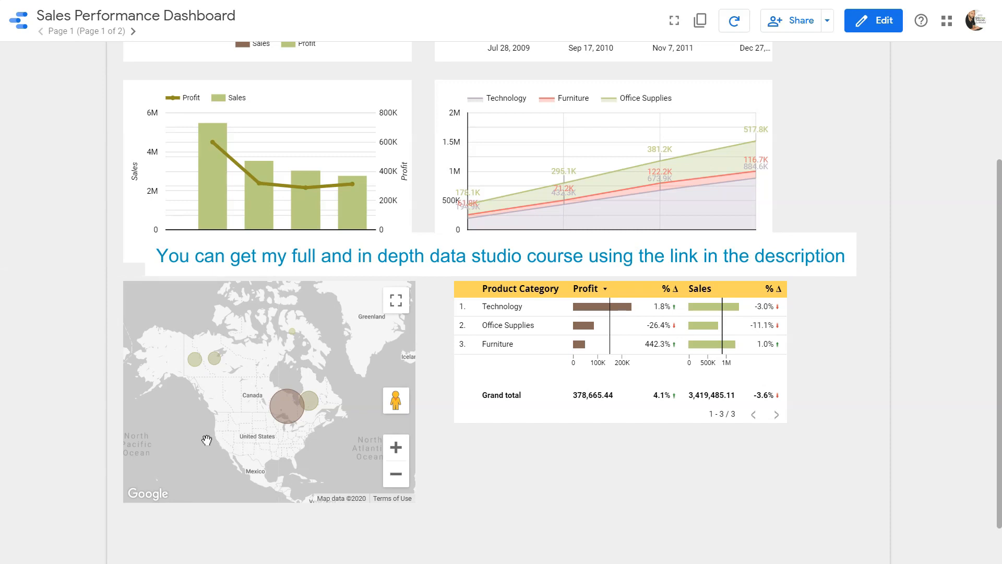
Inspect the bubbles on the Google Maps chart, zooming in, panning the map and zooming back out
mouse_move(295, 418)
mouse_move(199, 367)
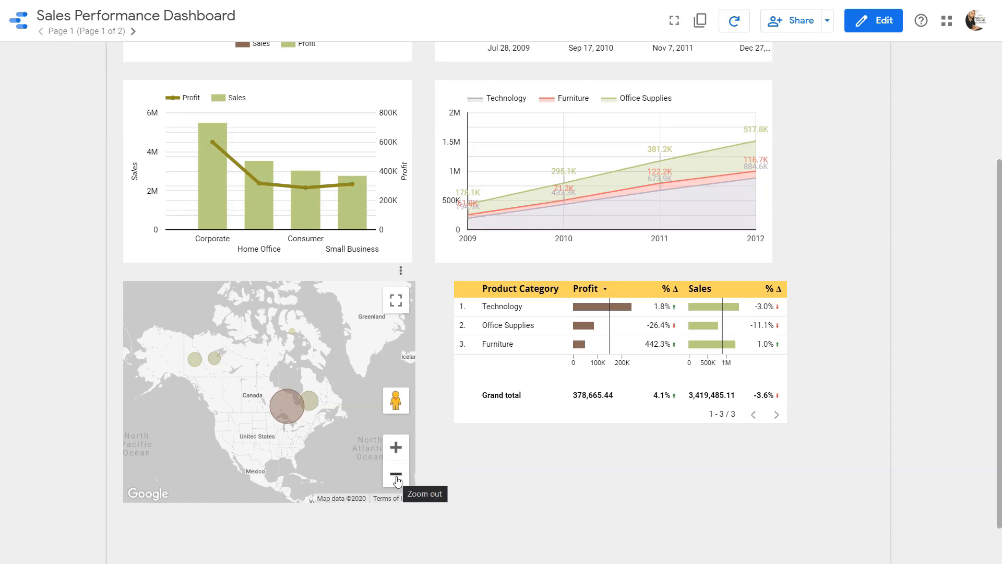
click(396, 448)
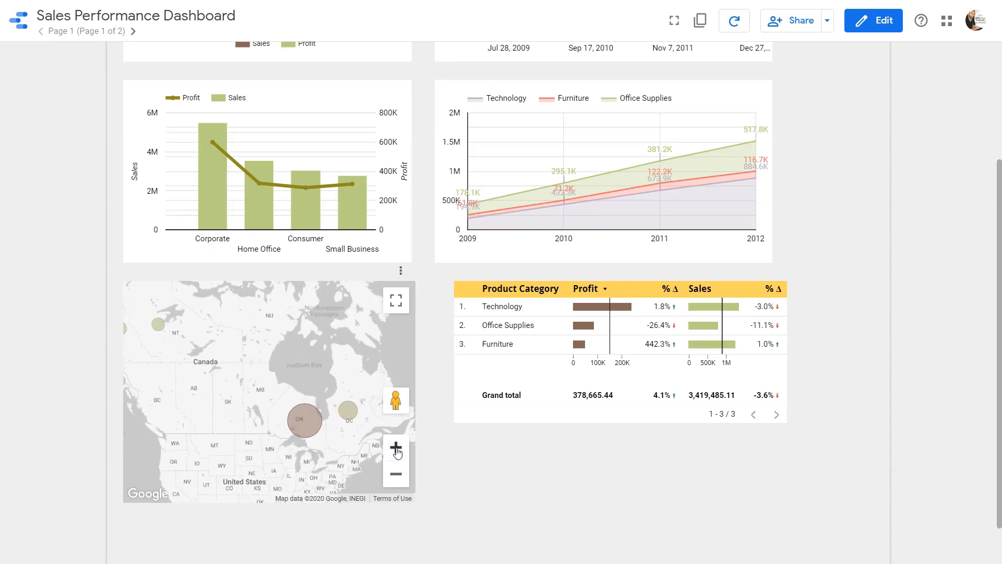
drag(242, 413, 258, 438)
click(396, 474)
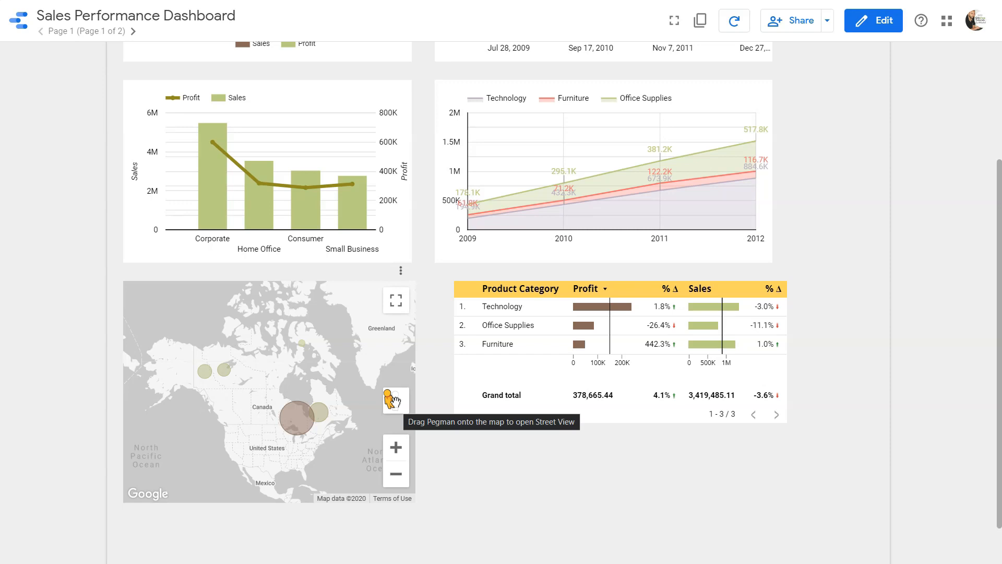
Open and close Street View for a spot in western Canada, and briefly examine the map in full screen
drag(394, 401, 237, 424)
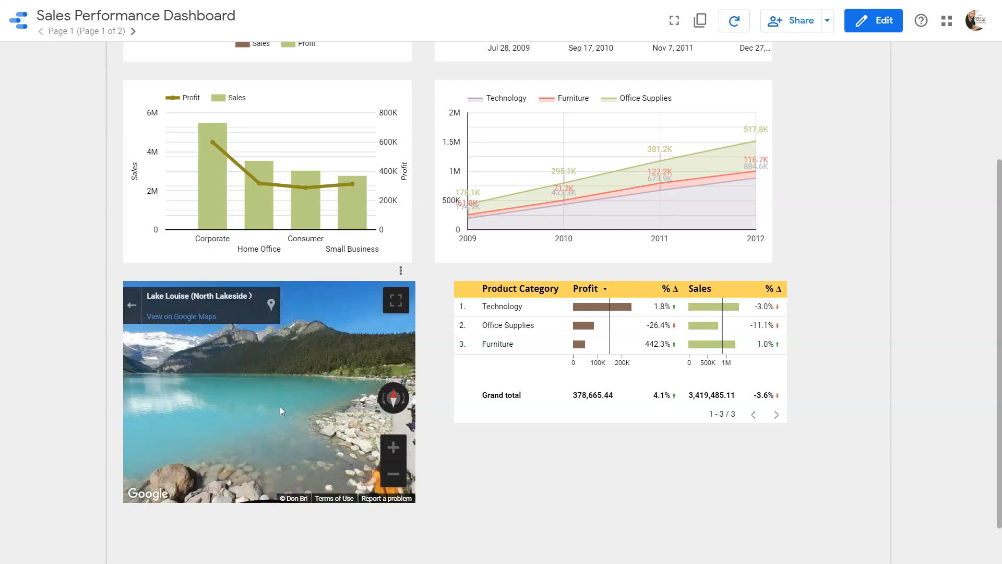
click(131, 306)
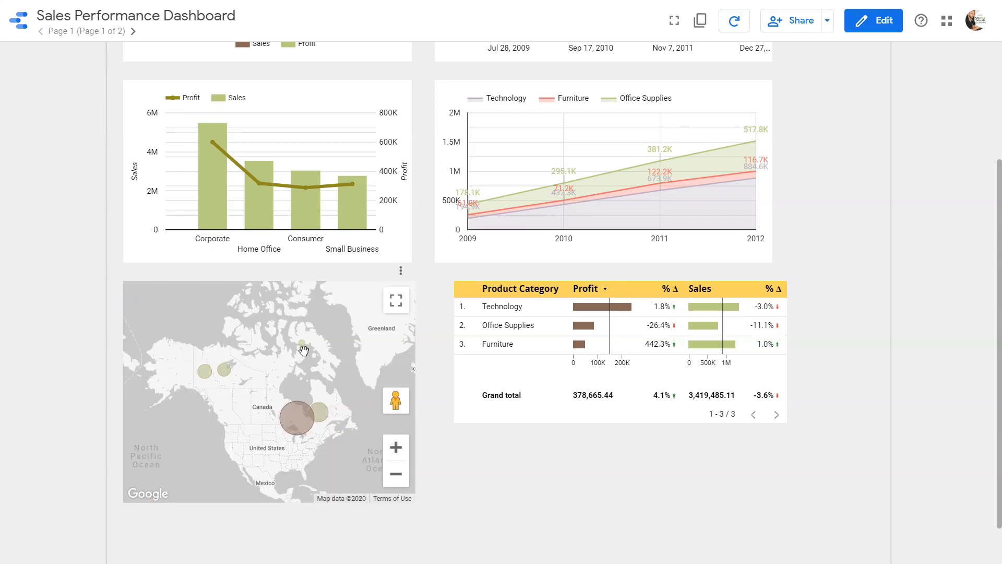
click(397, 309)
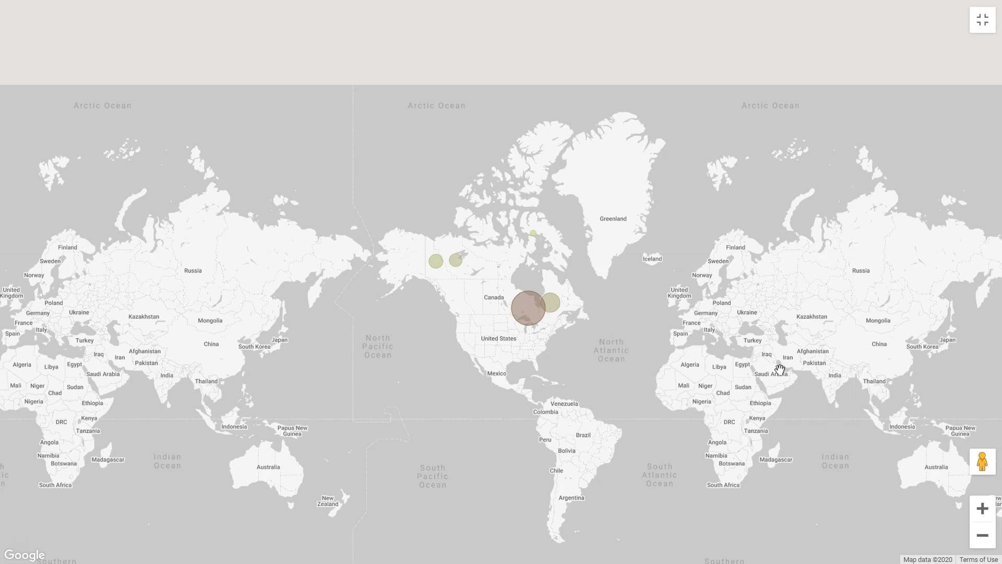
mouse_move(525, 317)
click(982, 22)
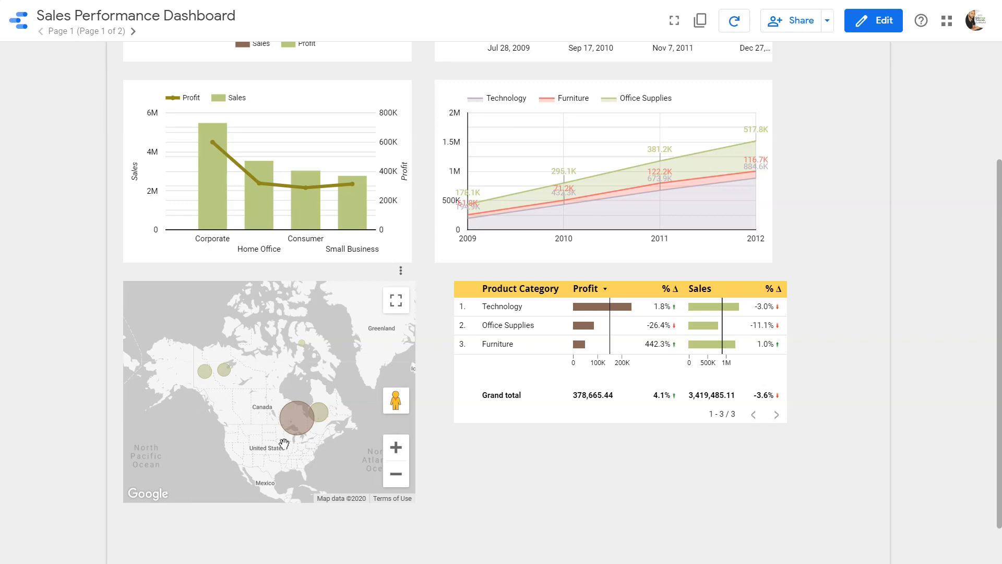
Return to editing and delete the Google Maps bubble chart below the Profit and Sales combo chart
click(882, 24)
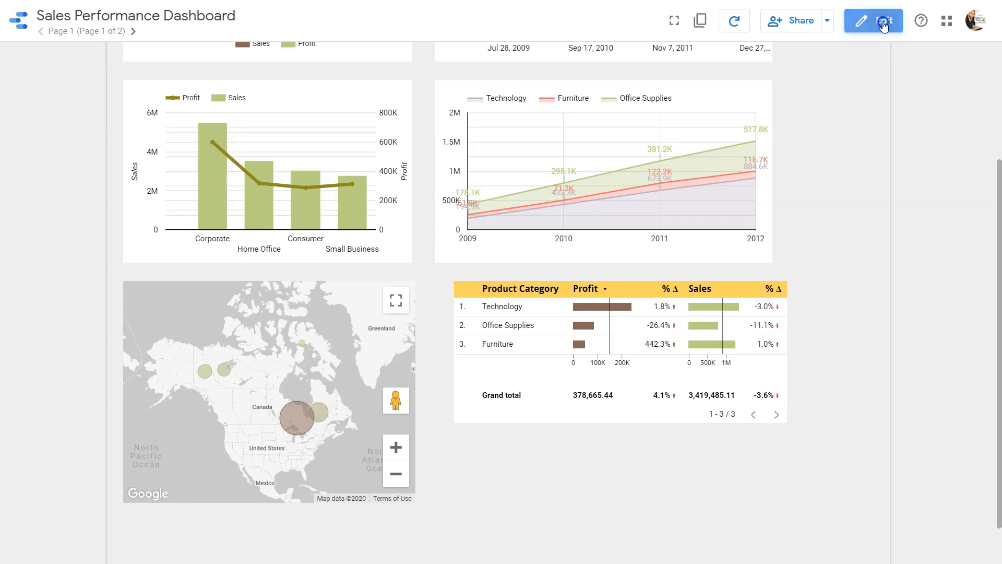
click(221, 342)
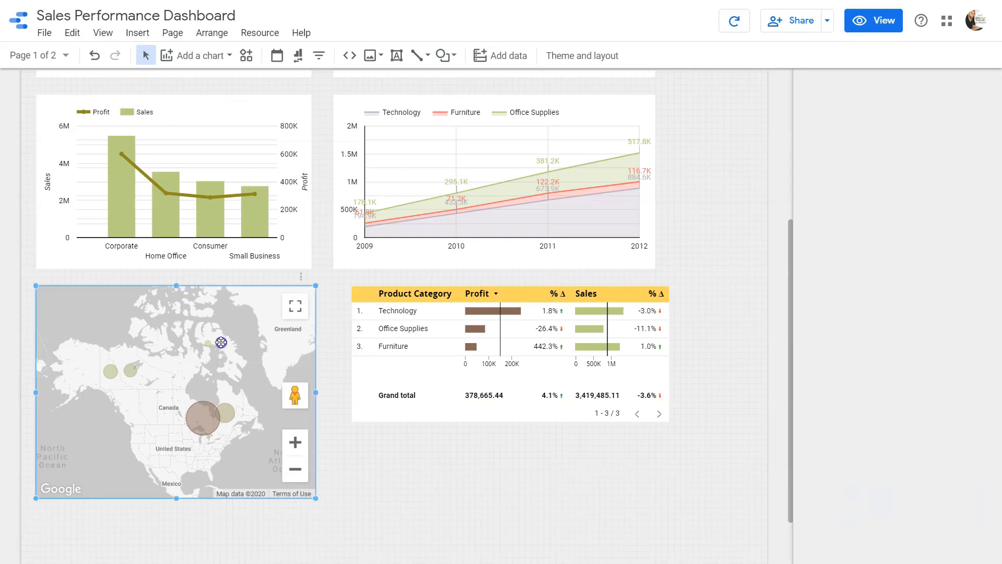
key(Delete)
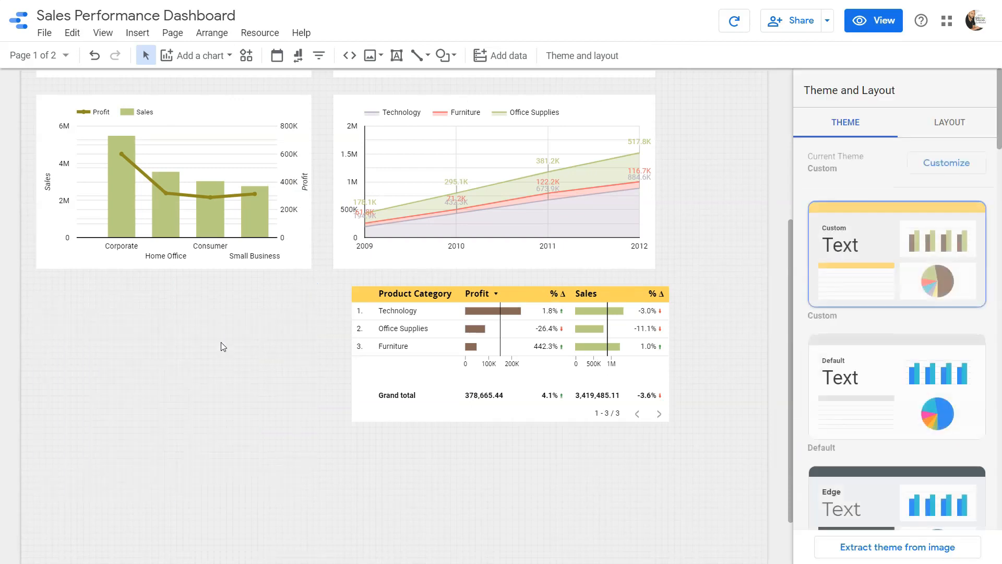
Insert a Google Maps chart beside the product category table and enlarge it to the width of the combo chart above
click(229, 55)
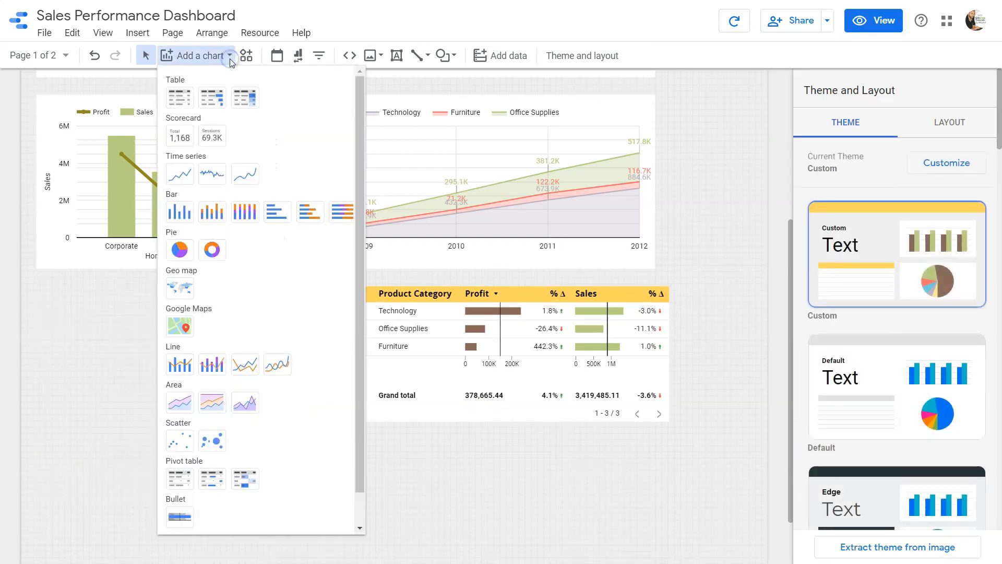
click(180, 328)
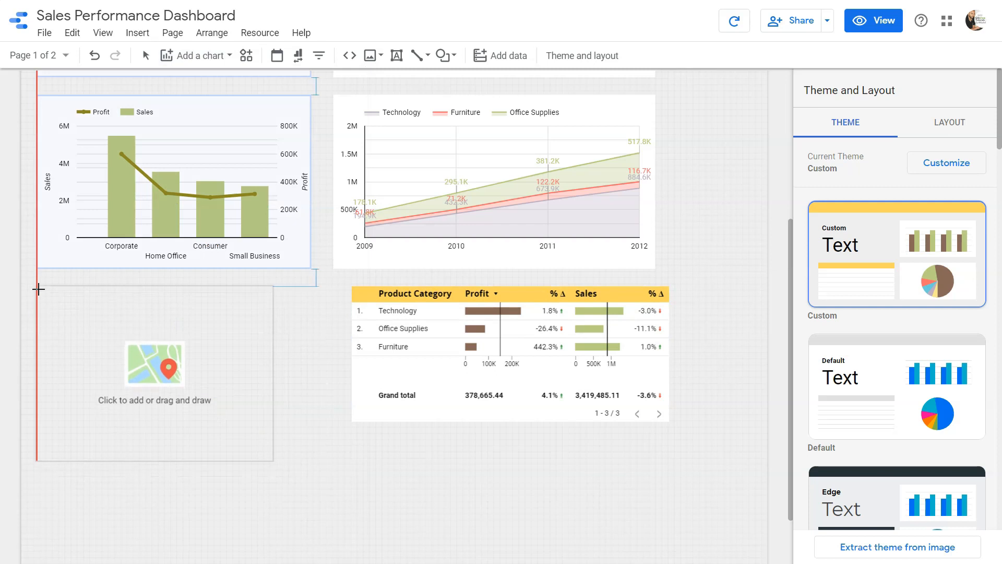
click(40, 288)
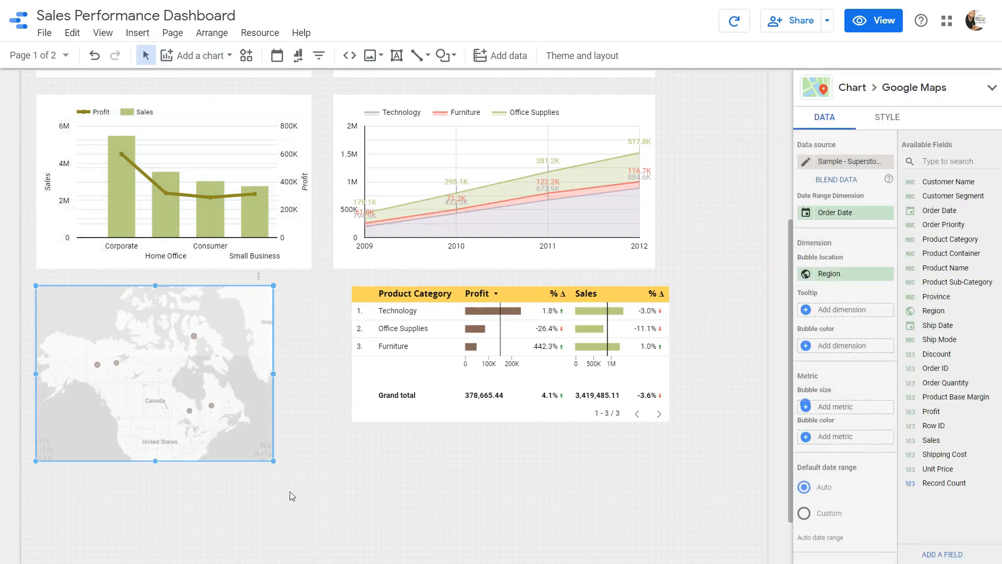
drag(275, 463, 311, 504)
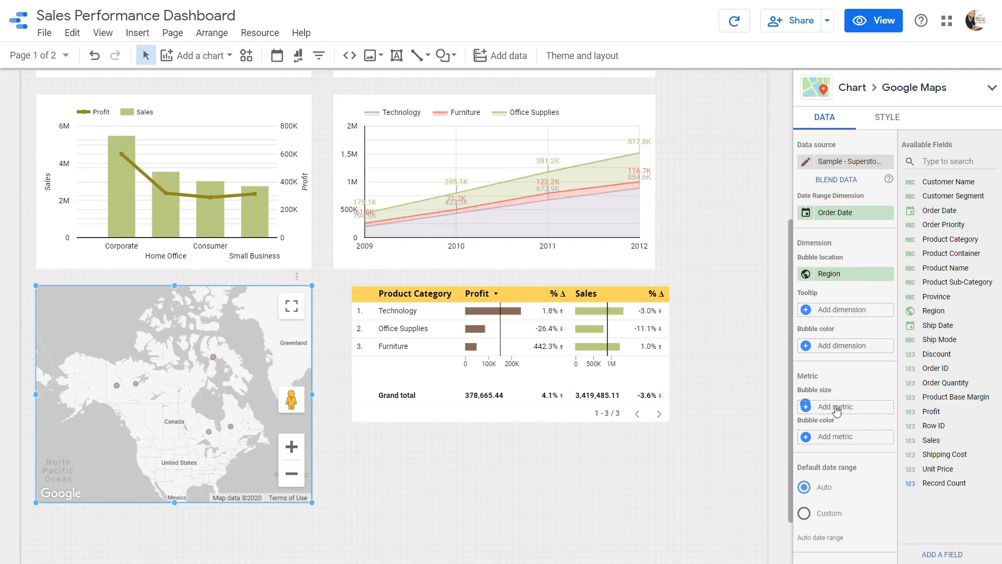
Set the map's bubble size metric to Sales and its bubble color metric to Profit, and preview the bubbles
drag(948, 442, 865, 412)
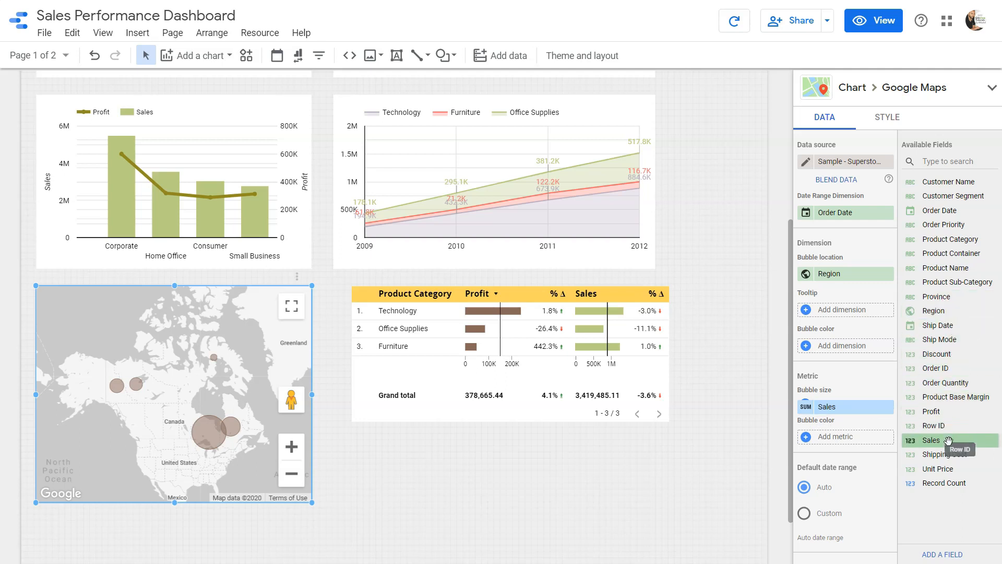
drag(940, 411, 853, 444)
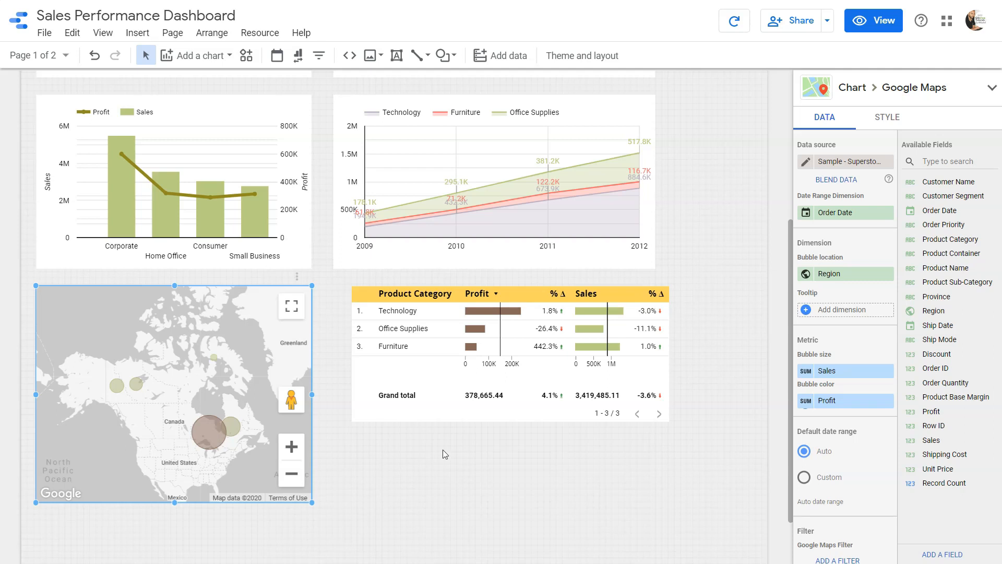
click(883, 21)
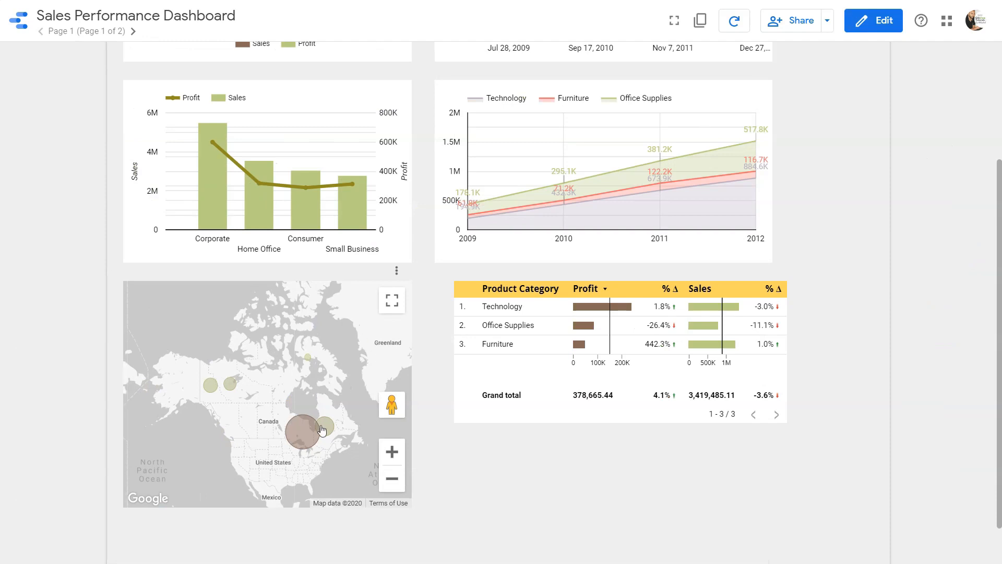
mouse_move(309, 434)
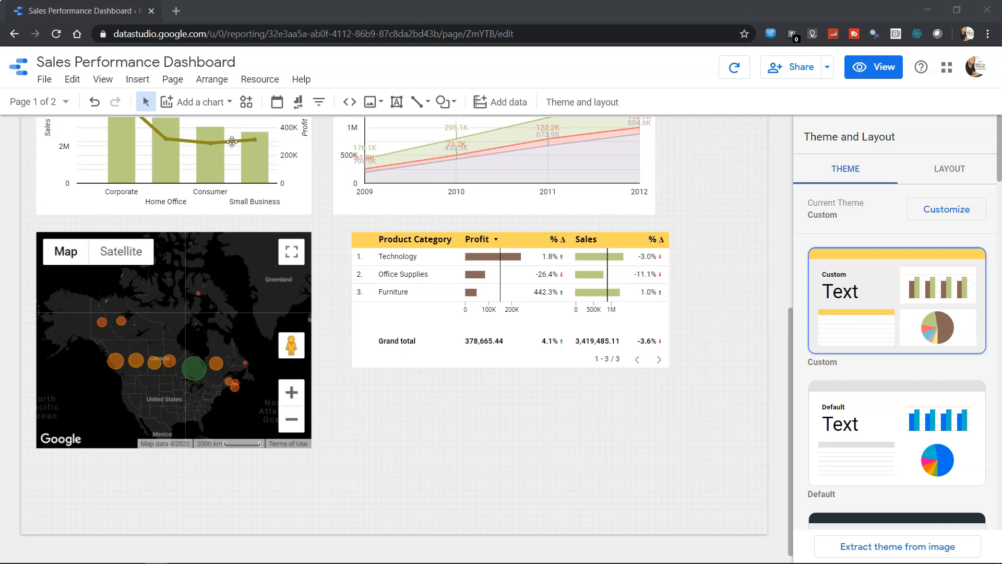
Insert a pivot table below the product category table and widen it to the page's edge
click(224, 103)
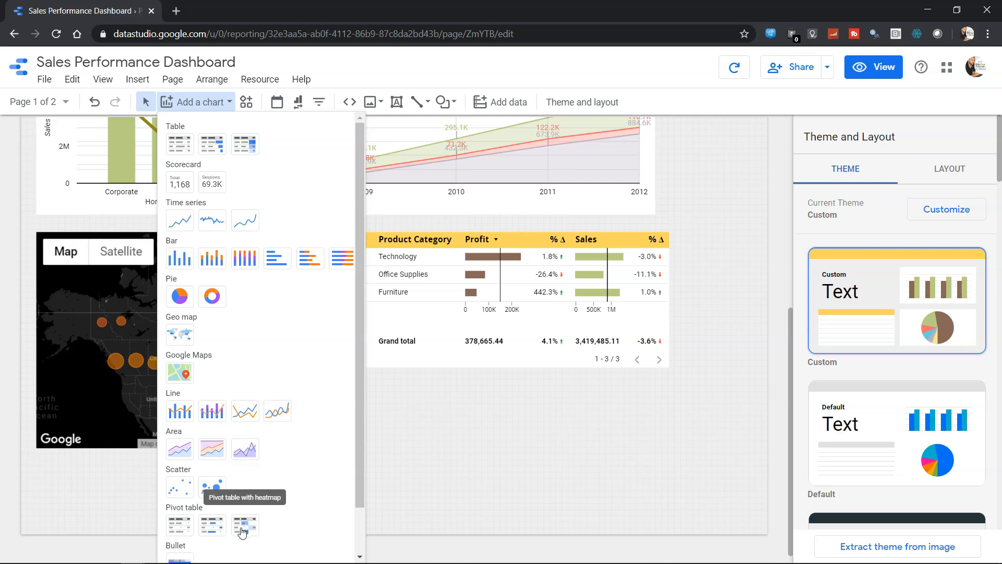
click(182, 527)
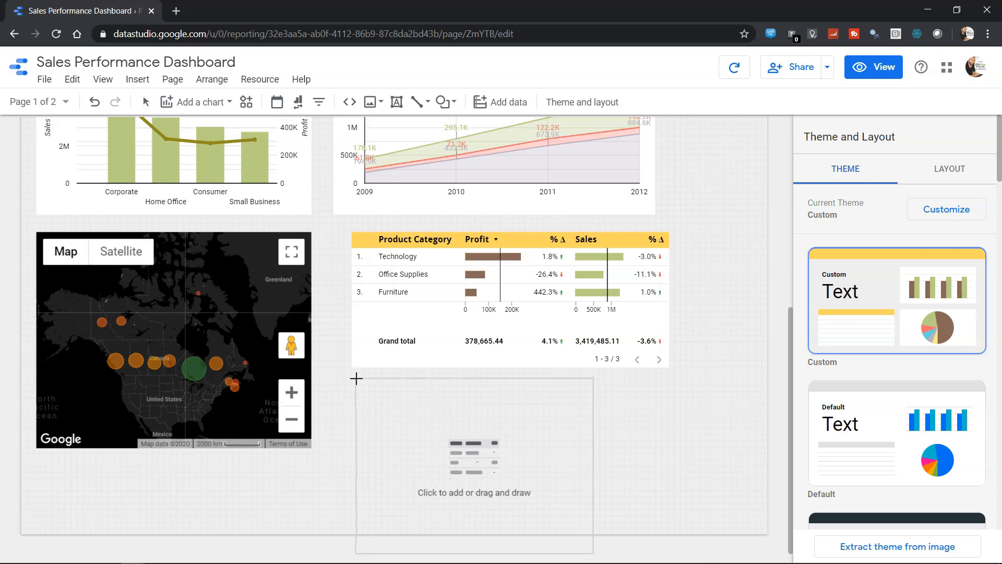
click(354, 379)
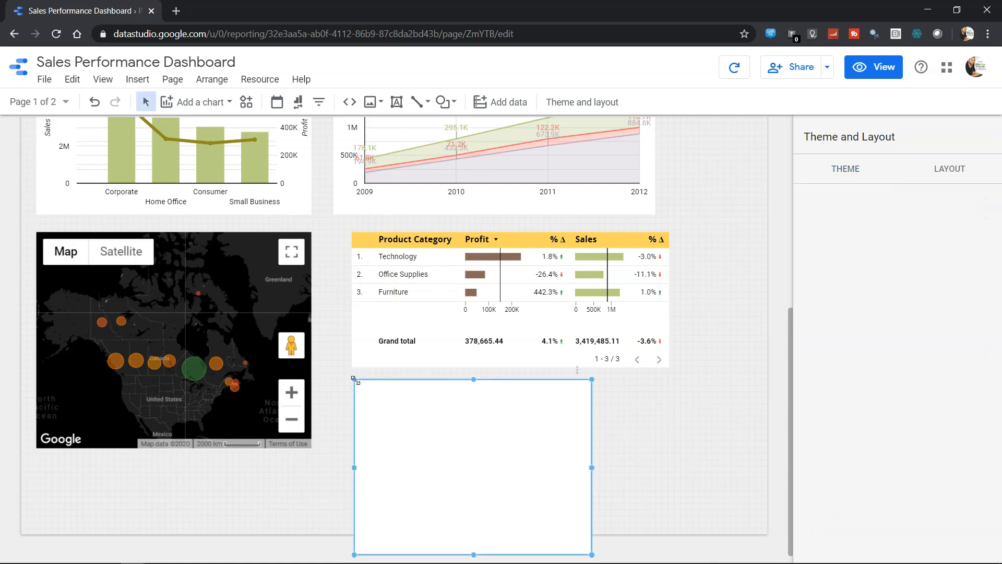
drag(591, 467, 764, 459)
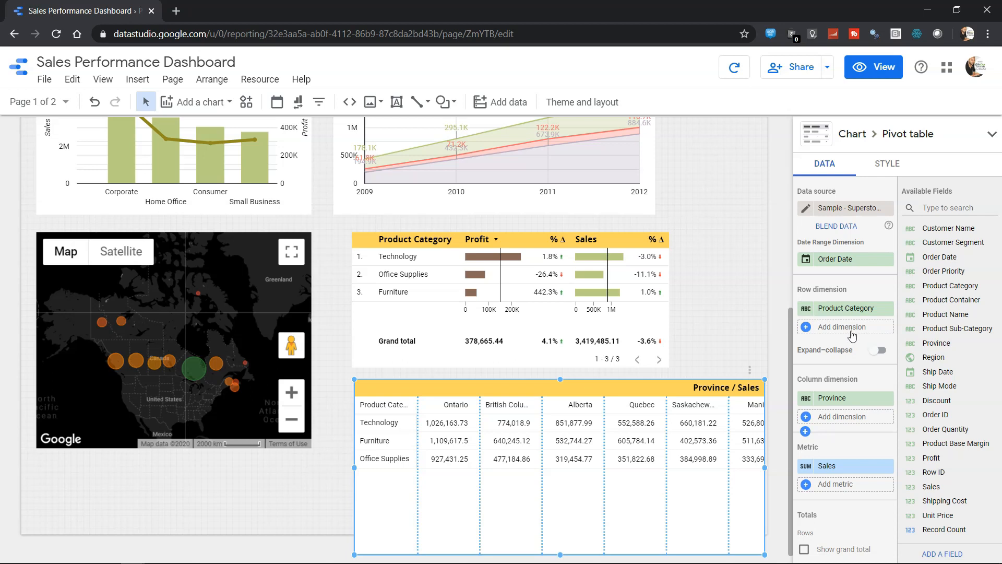
Add Product Sub-Category as a second row dimension with expand-collapse enabled, and shorten the pivot table to fit on the page
drag(951, 330, 824, 326)
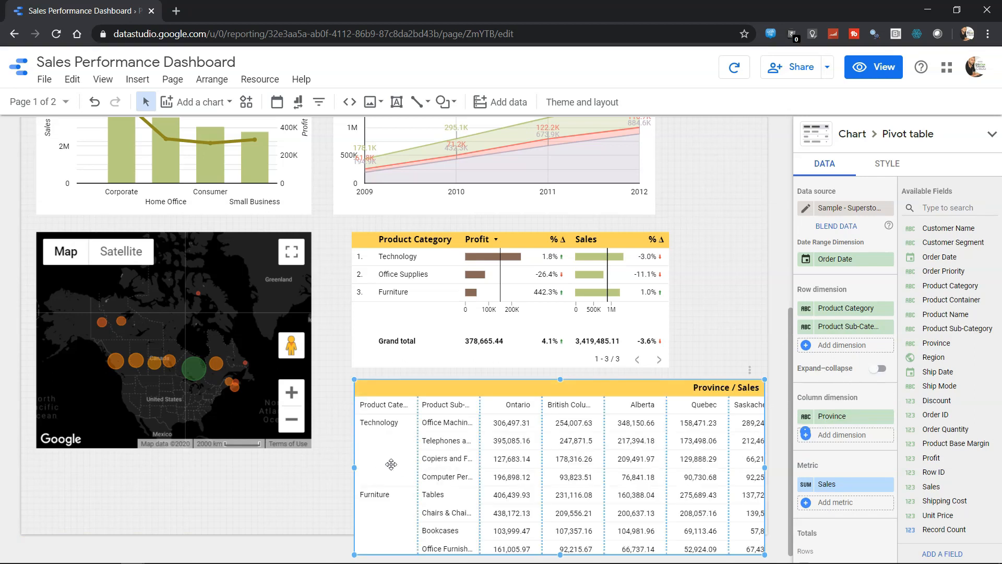
click(881, 369)
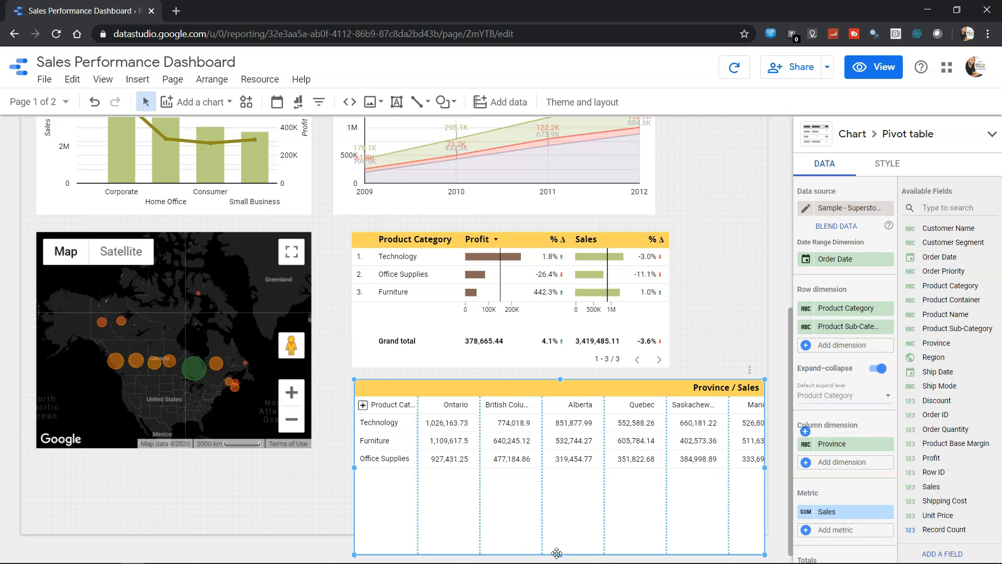
drag(558, 554, 566, 483)
Review the pivot table's totals, sorting, date range and filter settings, and preview expanding and collapsing its product categories
scroll(833, 402, down, 5)
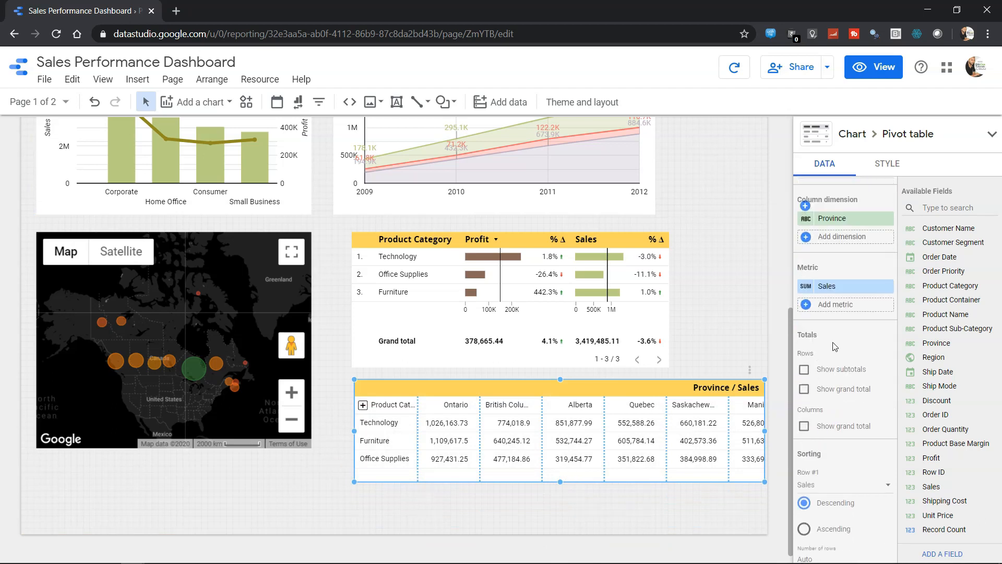
scroll(837, 341, down, 3)
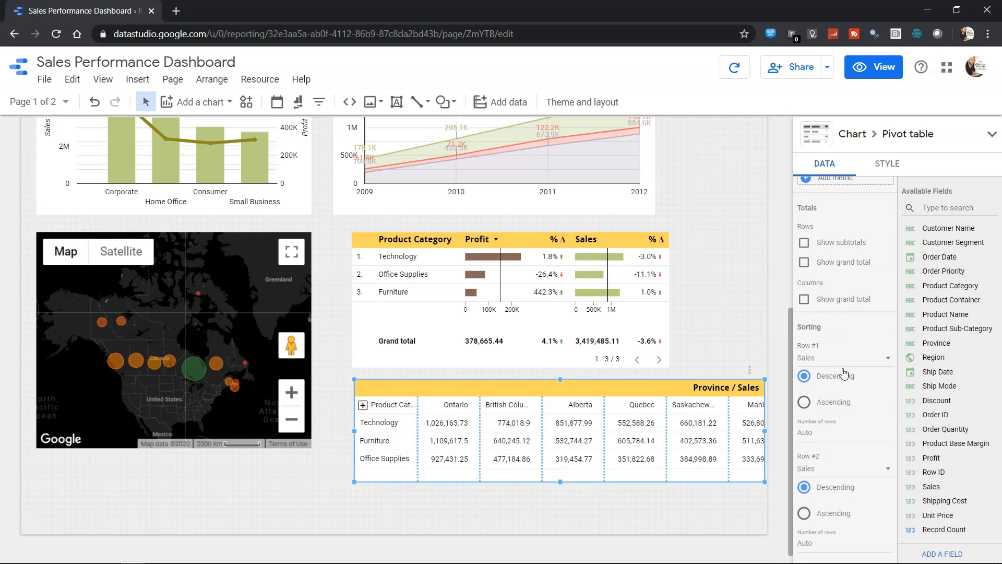
scroll(850, 488, down, 4)
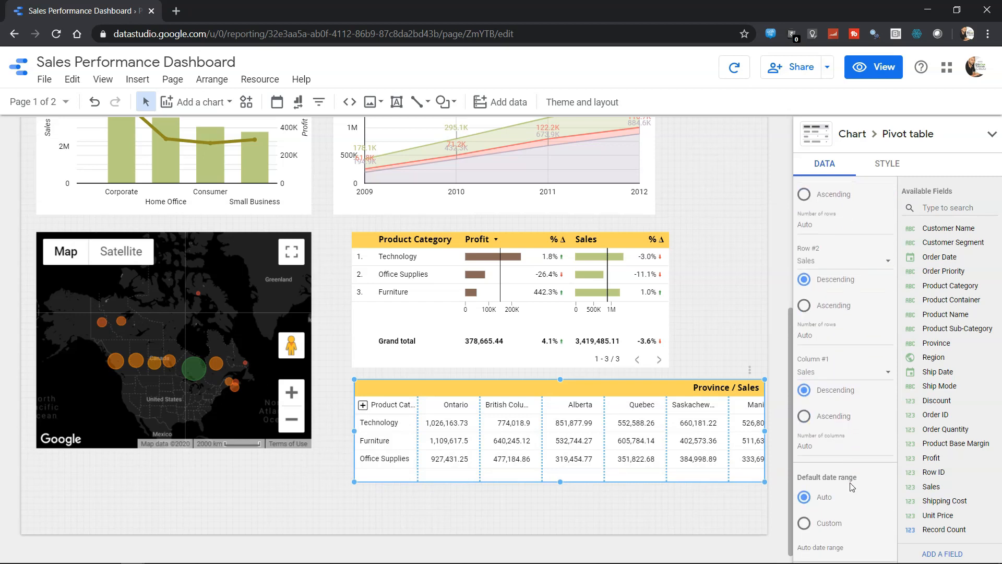
scroll(851, 486, down, 3)
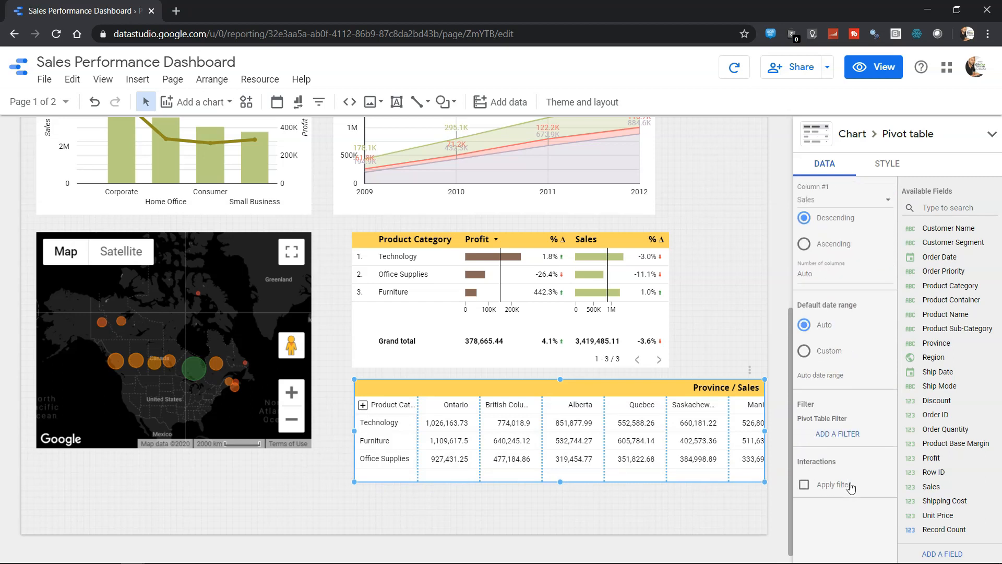
scroll(831, 477, up, 5)
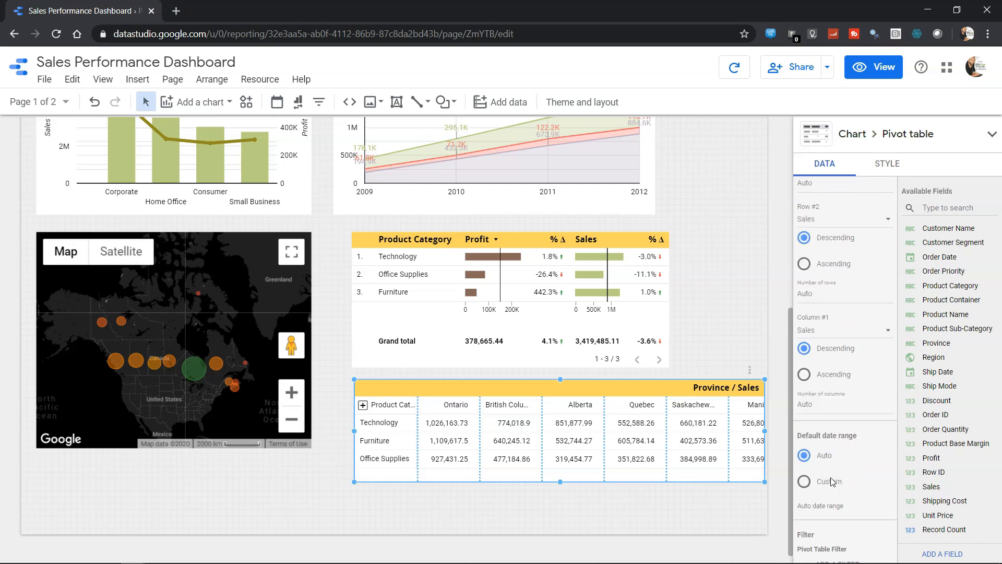
click(873, 68)
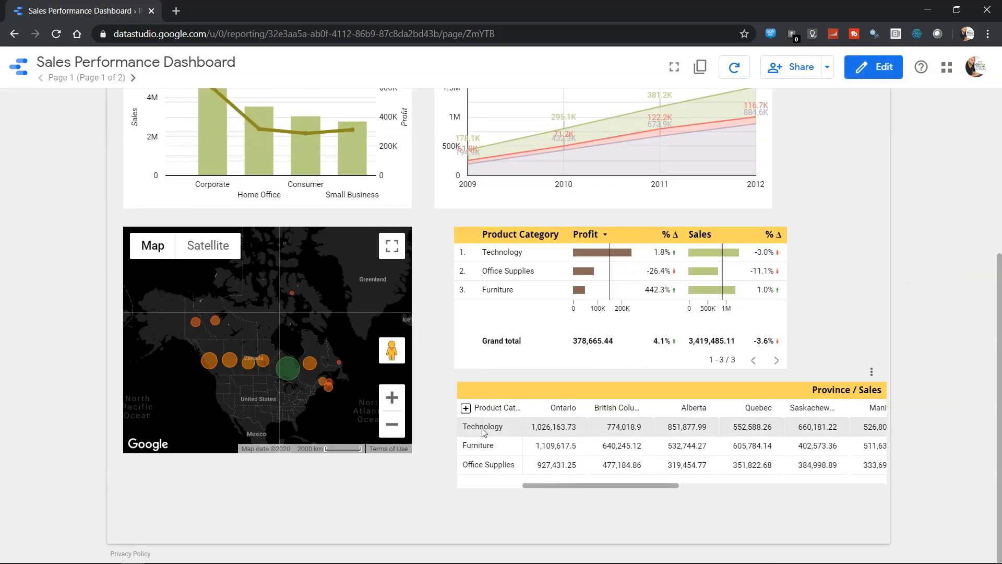
drag(590, 486, 555, 508)
click(466, 408)
scroll(556, 433, down, 5)
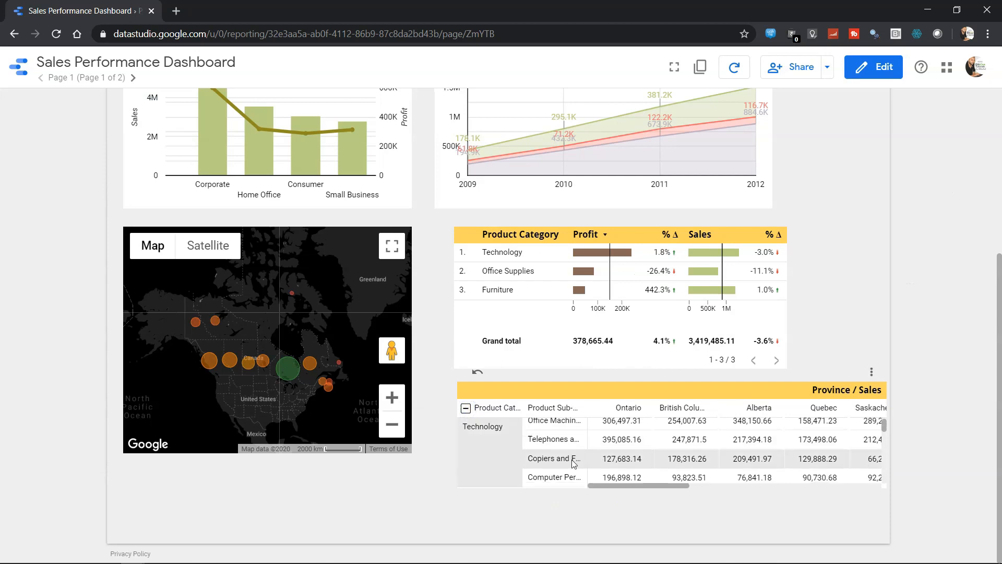
scroll(573, 464, up, 2)
click(466, 407)
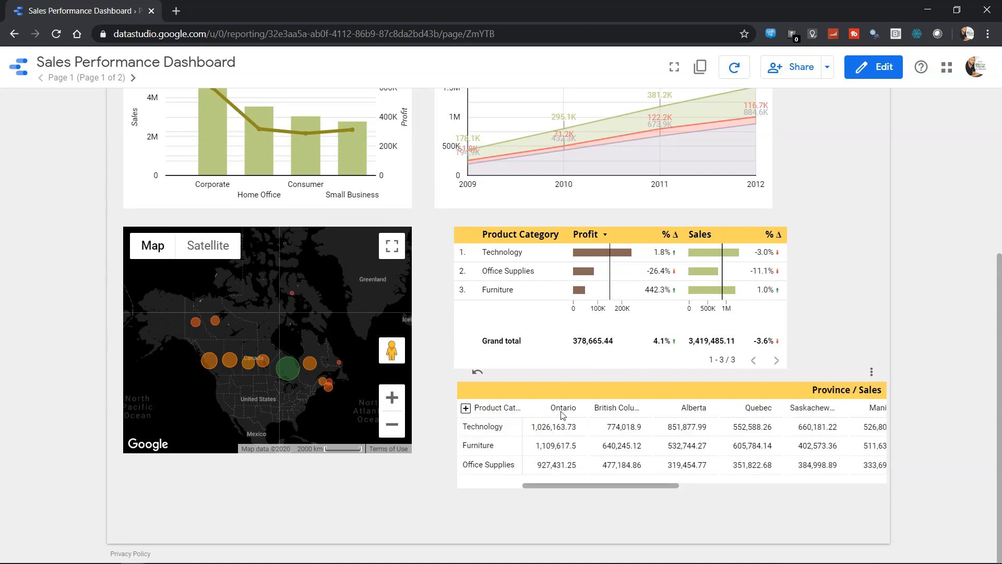
Return to editing and add Ship Mode as a column dimension of the pivot table, ordered below Province
click(874, 67)
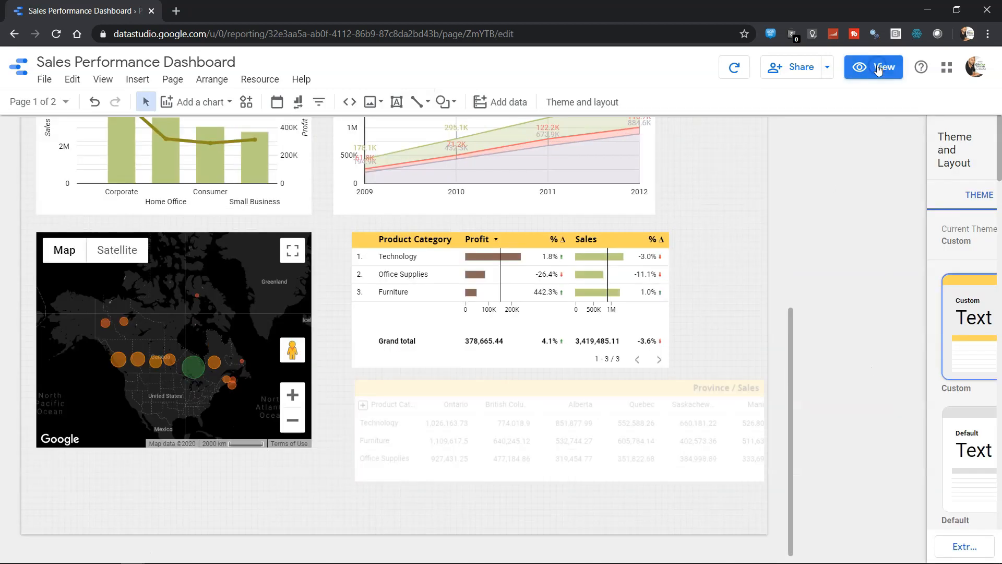
click(523, 401)
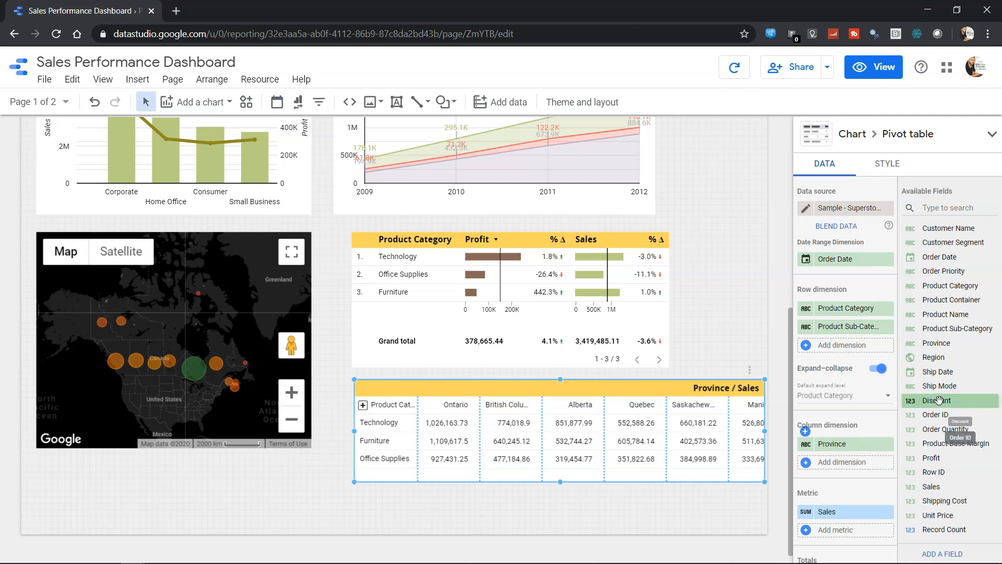
drag(939, 386, 847, 448)
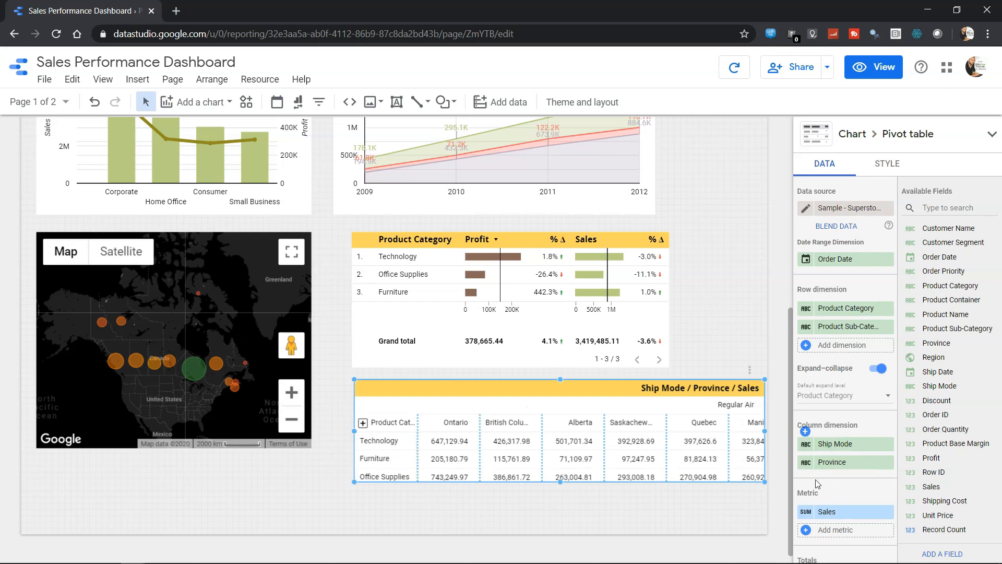
drag(846, 444, 841, 466)
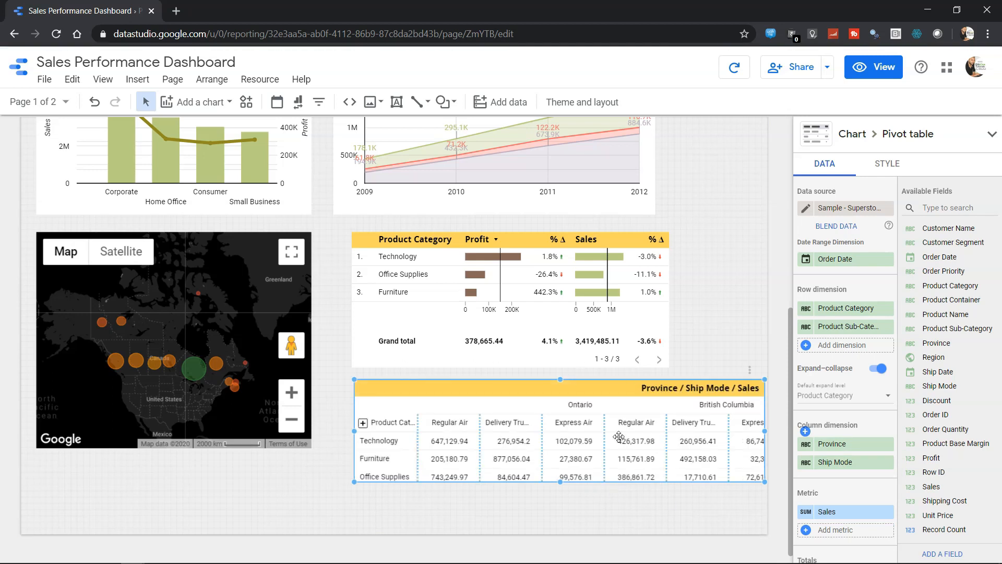
Preview the pivot table, expand it to examine sub-category sales by province and ship mode, collapse it and return to editing
click(877, 68)
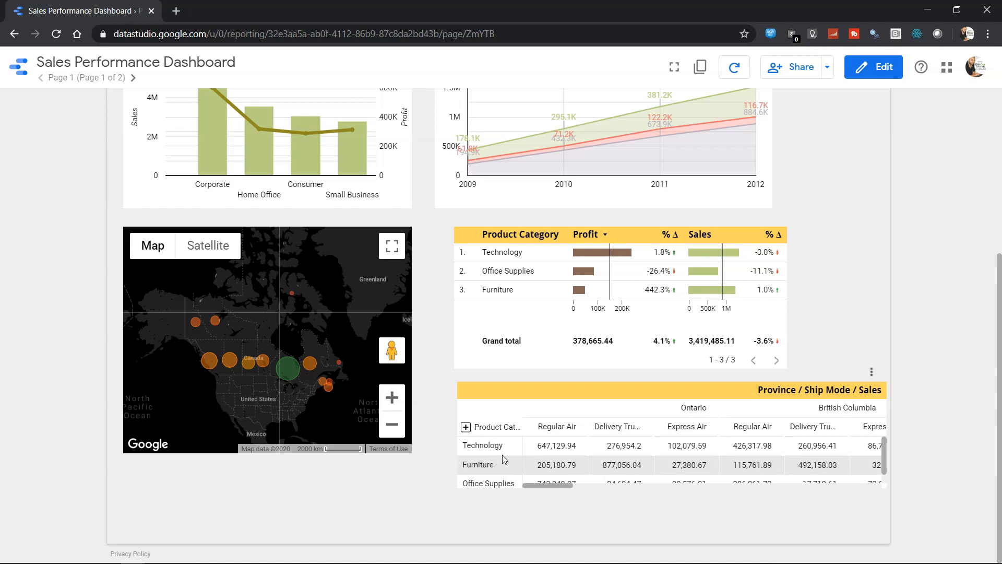
click(466, 427)
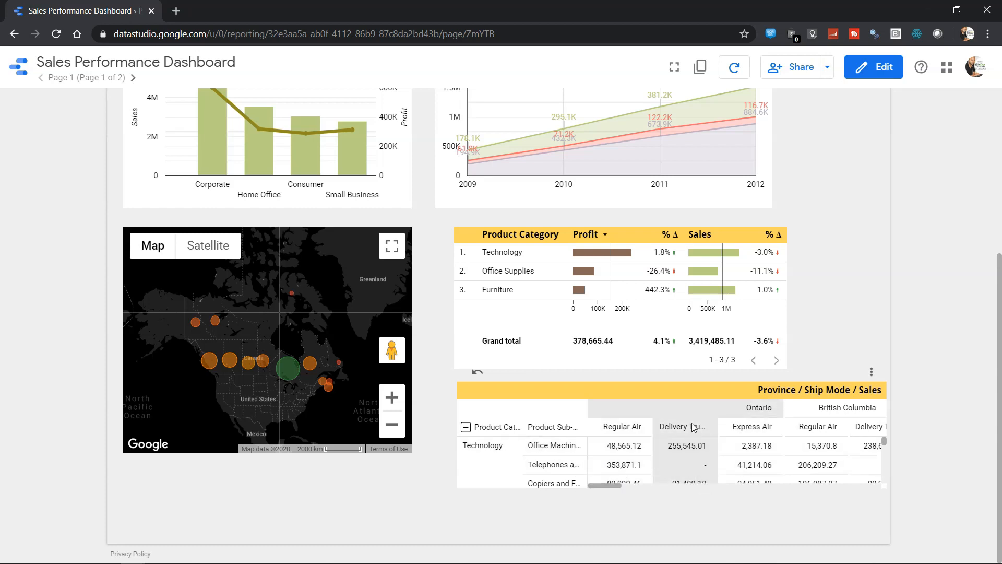
scroll(698, 456, down, 2)
scroll(698, 456, down, 1)
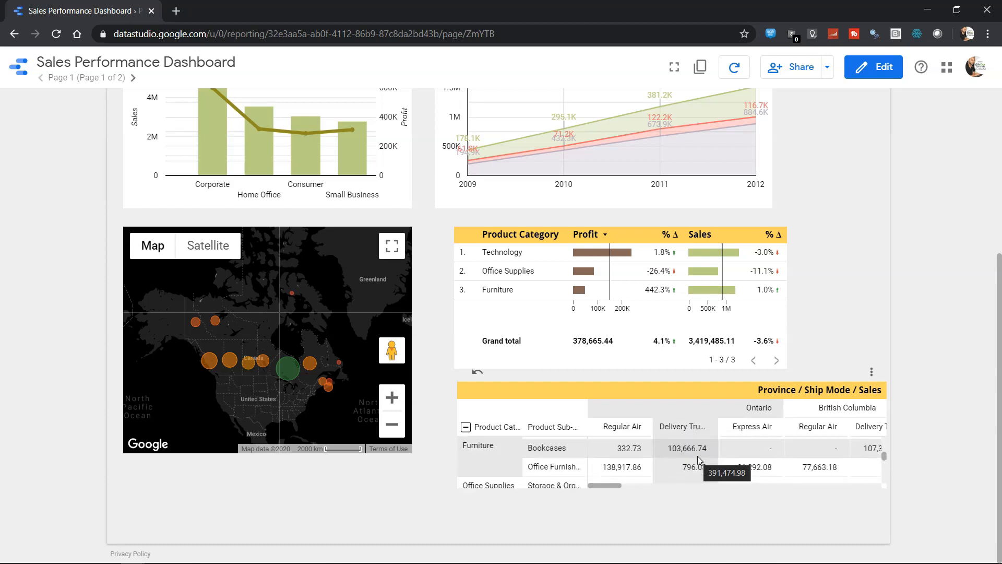
scroll(697, 455, up, 2)
scroll(697, 455, up, 1)
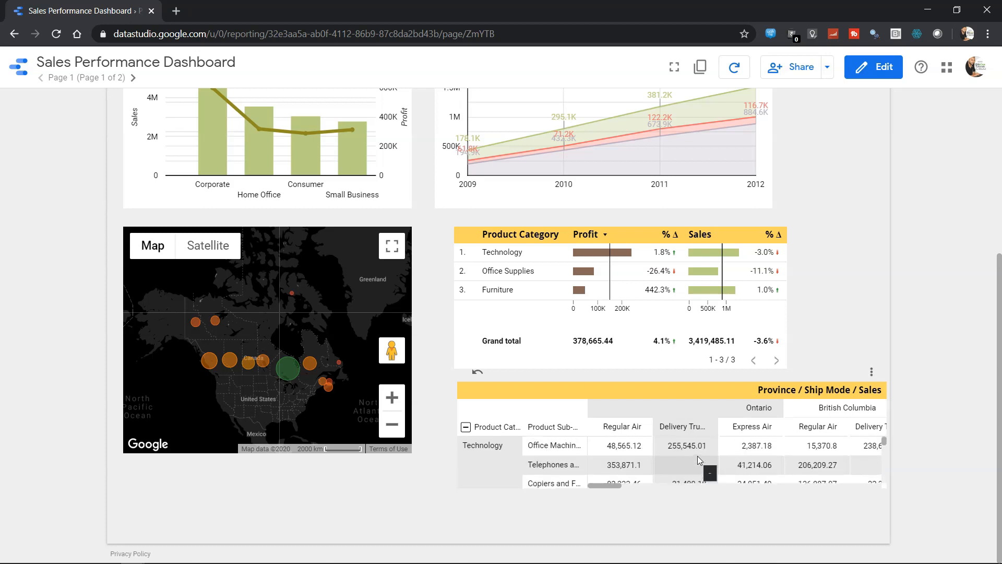
click(466, 428)
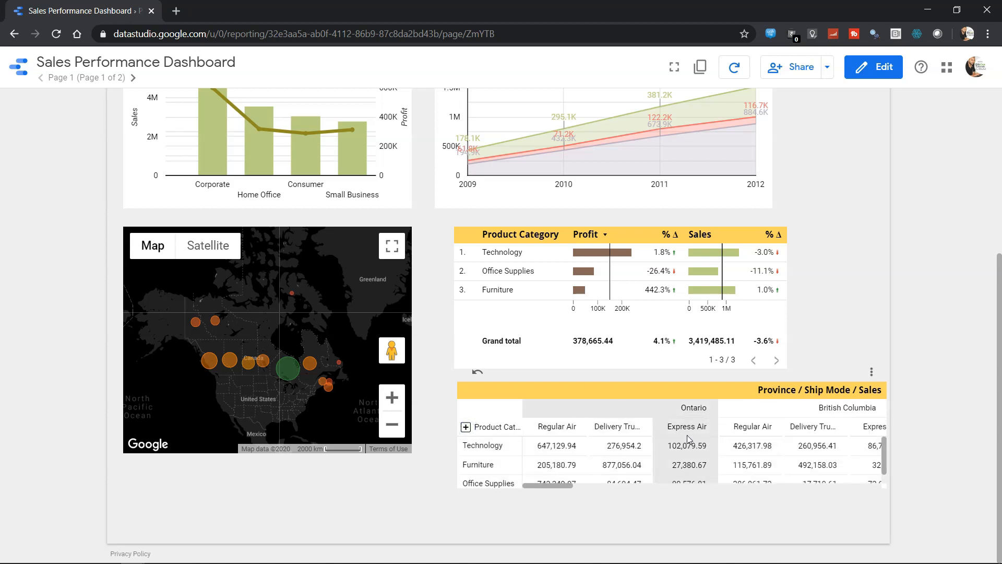
click(875, 67)
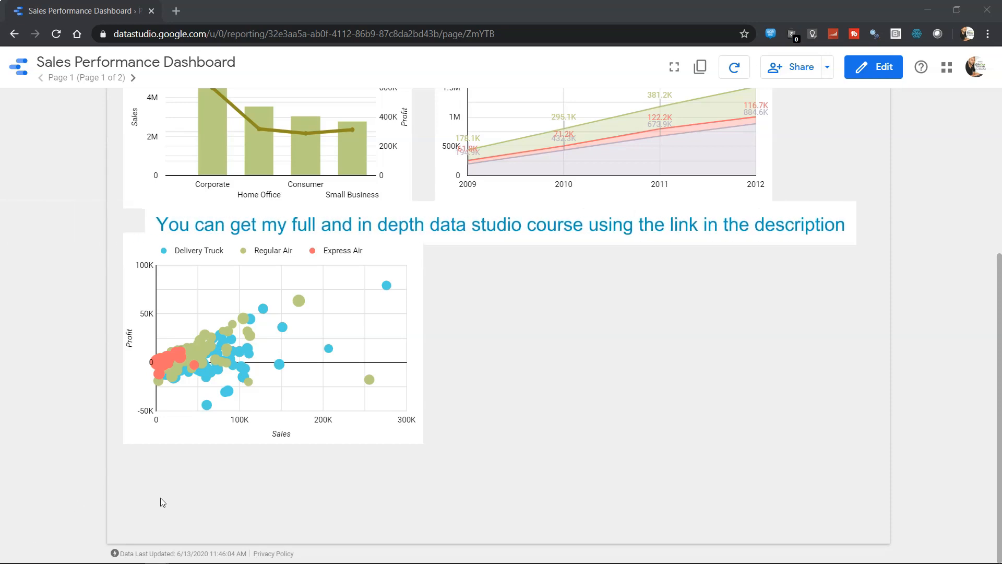
Return to editing and delete the Sales and Profit bubble chart below the combo chart
mouse_move(239, 354)
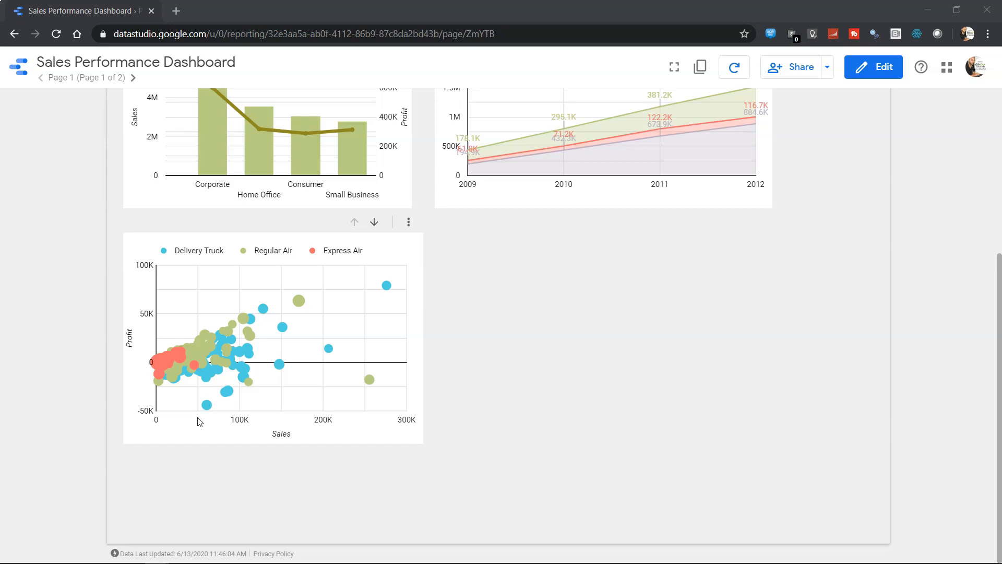
mouse_move(180, 352)
mouse_move(386, 290)
mouse_move(255, 380)
click(883, 71)
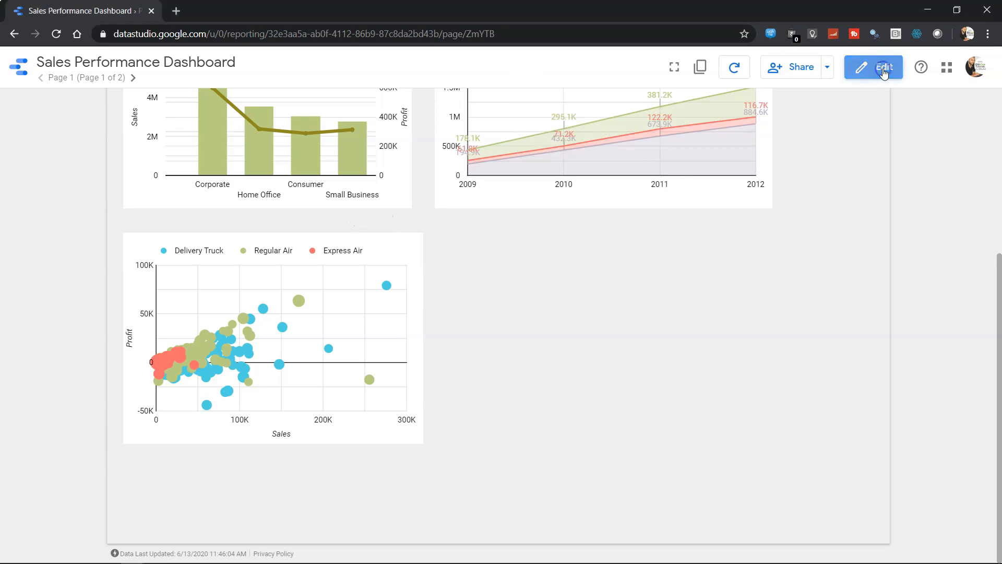
click(307, 271)
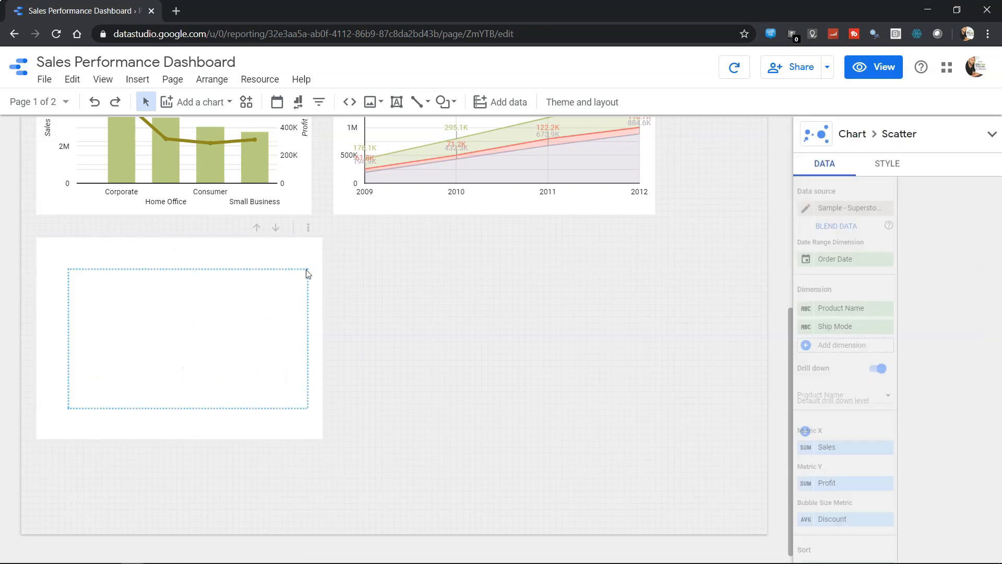
key(Delete)
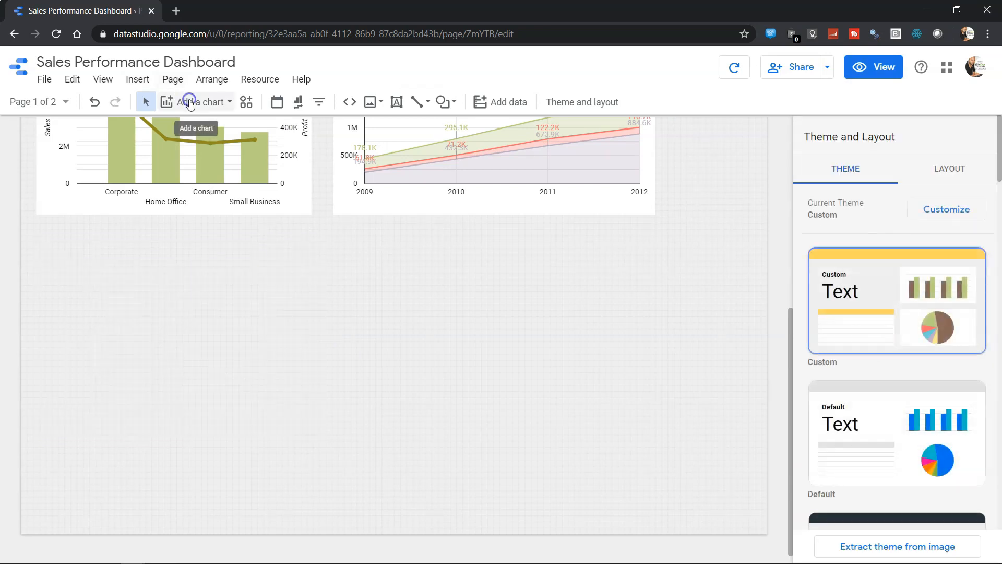
Insert a scatter chart below the Profit and Sales combo chart, aligned with its outer edge
click(190, 102)
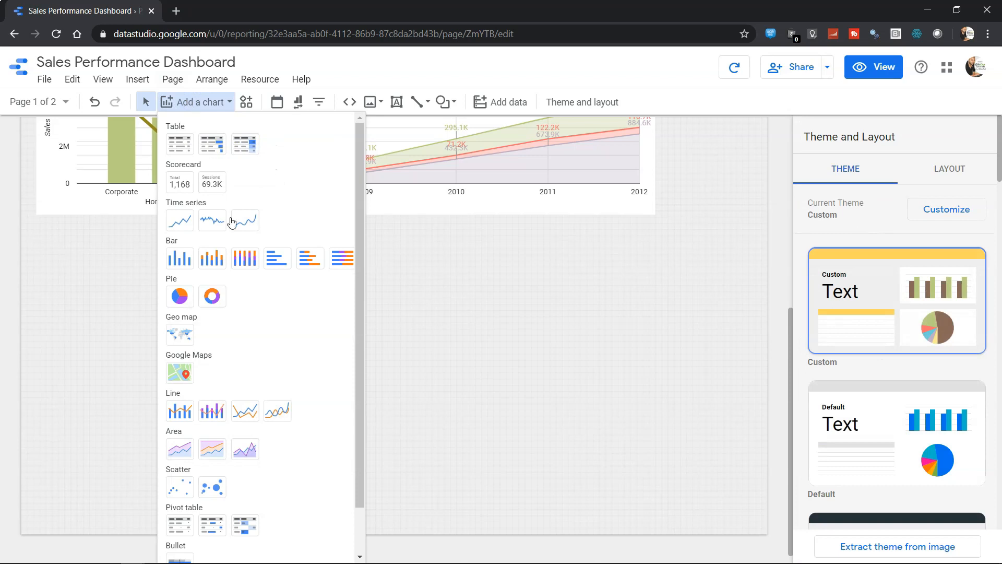
scroll(253, 324, down, 1)
scroll(256, 323, up, 1)
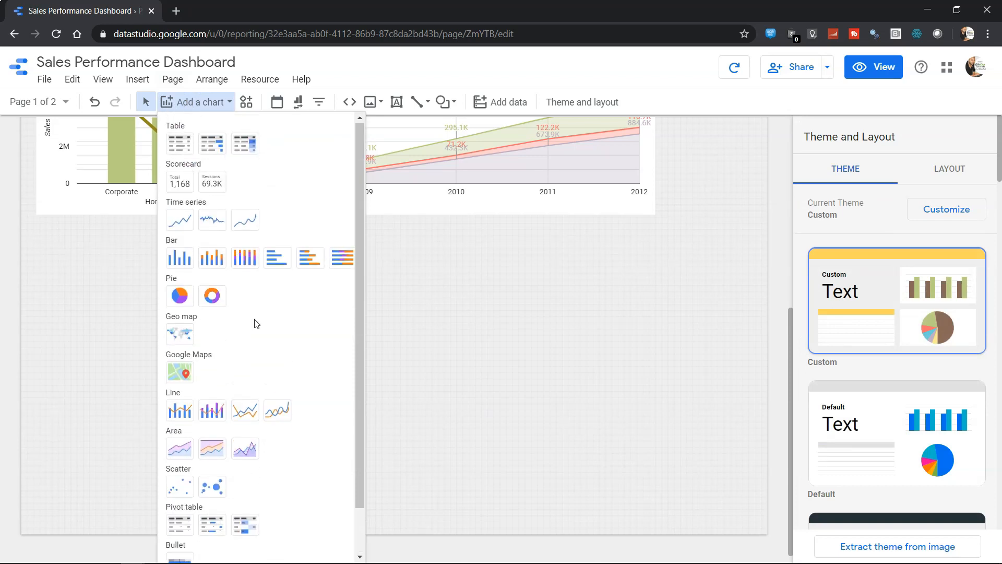
scroll(256, 323, down, 1)
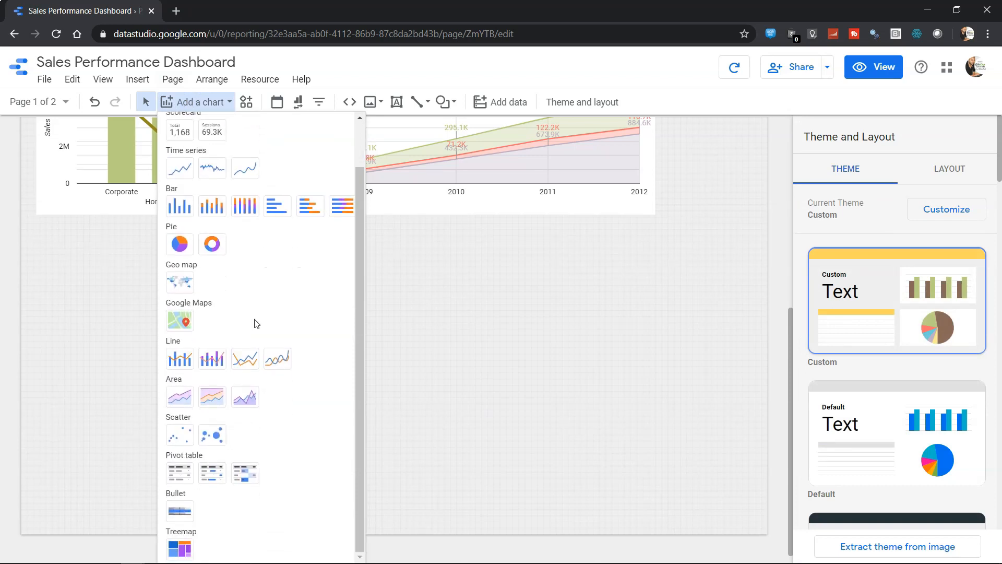
scroll(256, 323, up, 1)
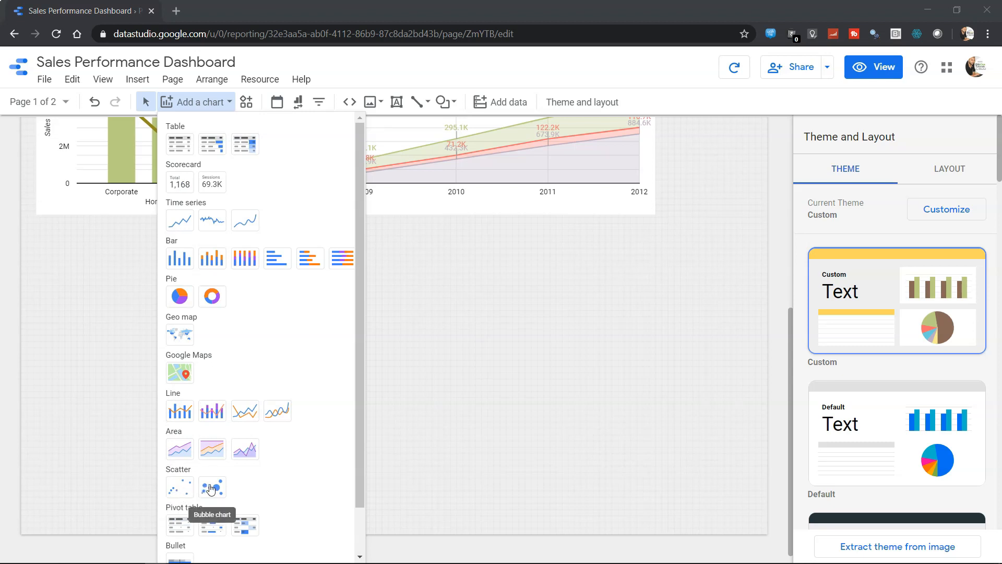
click(181, 491)
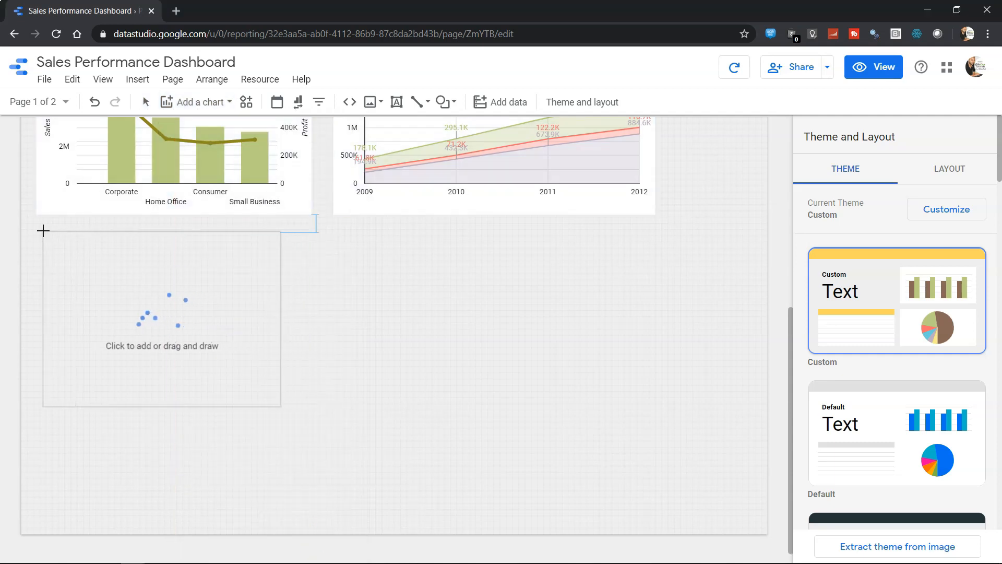
click(40, 227)
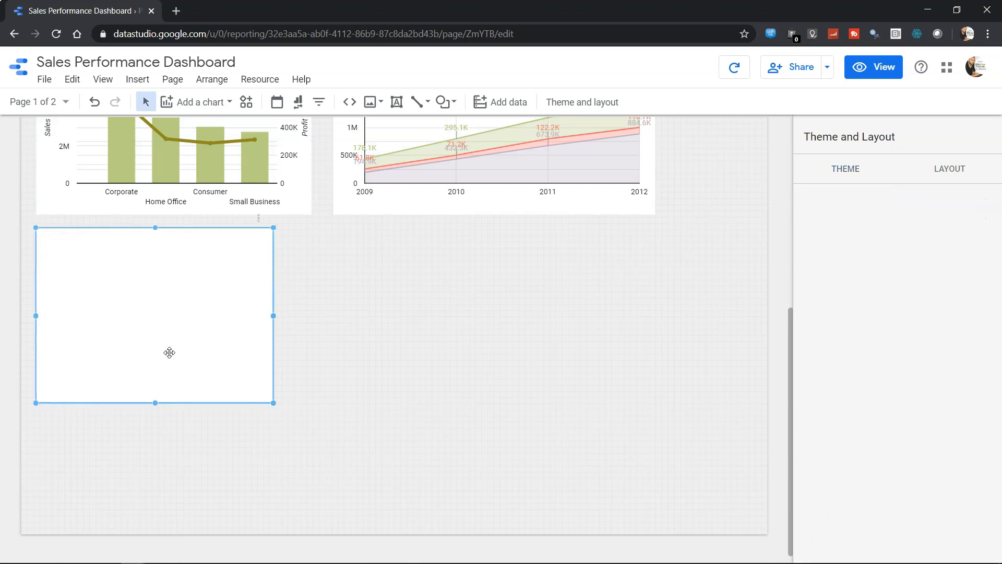
click(241, 361)
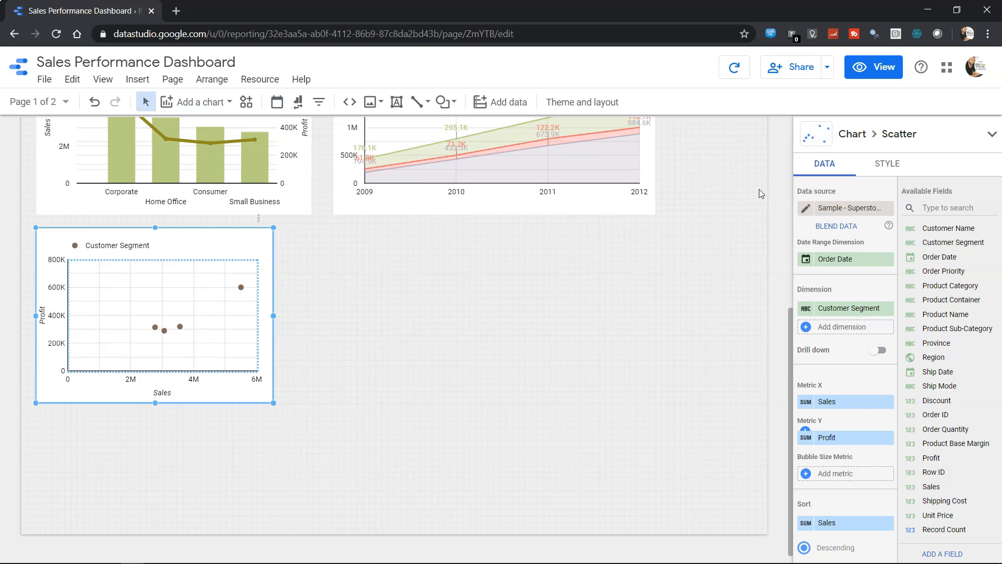
Preview the report and examine the sales and profit of each customer segment in the scatter chart
click(881, 67)
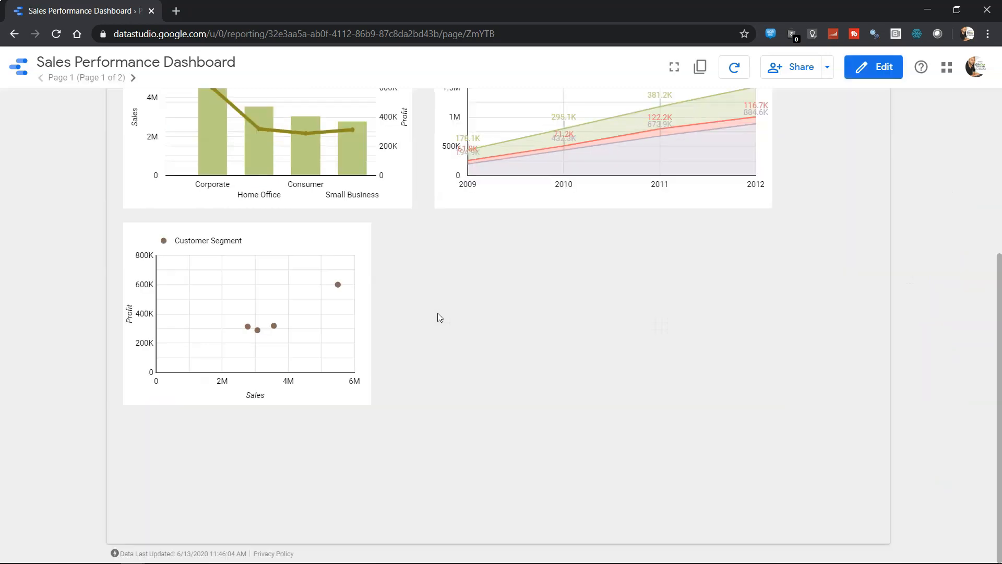
mouse_move(272, 330)
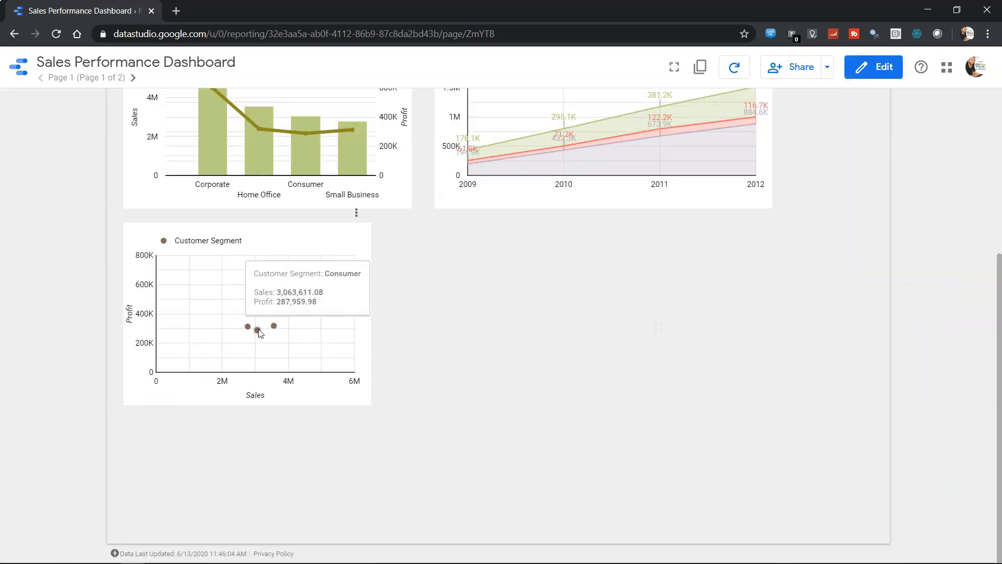
mouse_move(338, 286)
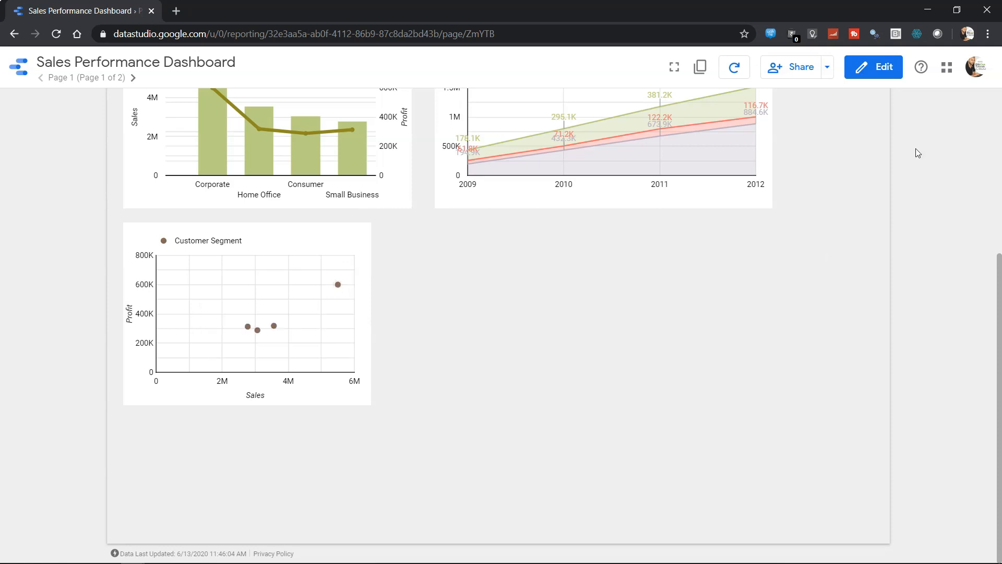
Return to editing and replace the scatter chart's Customer Segment dimension with Product Name
click(882, 67)
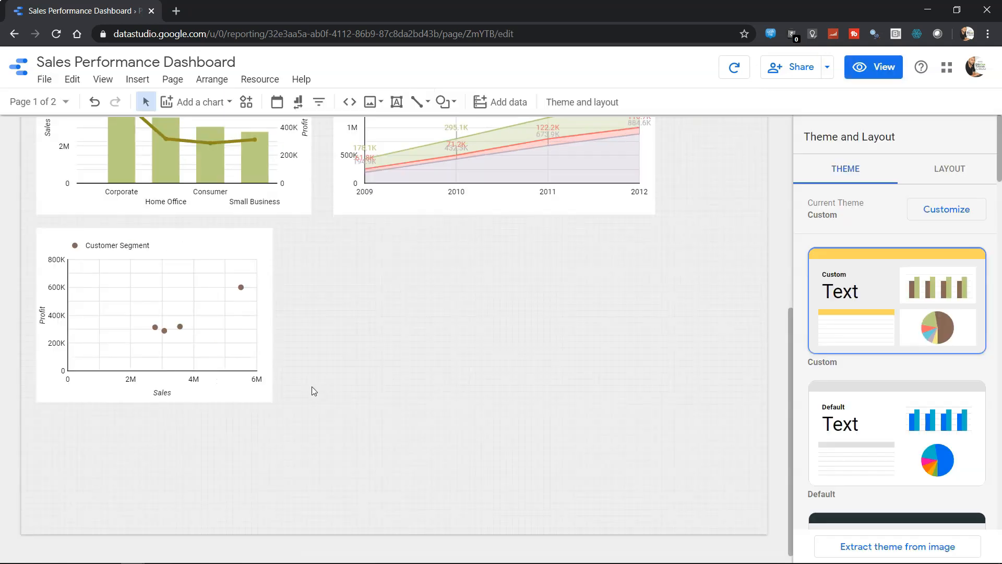
click(237, 299)
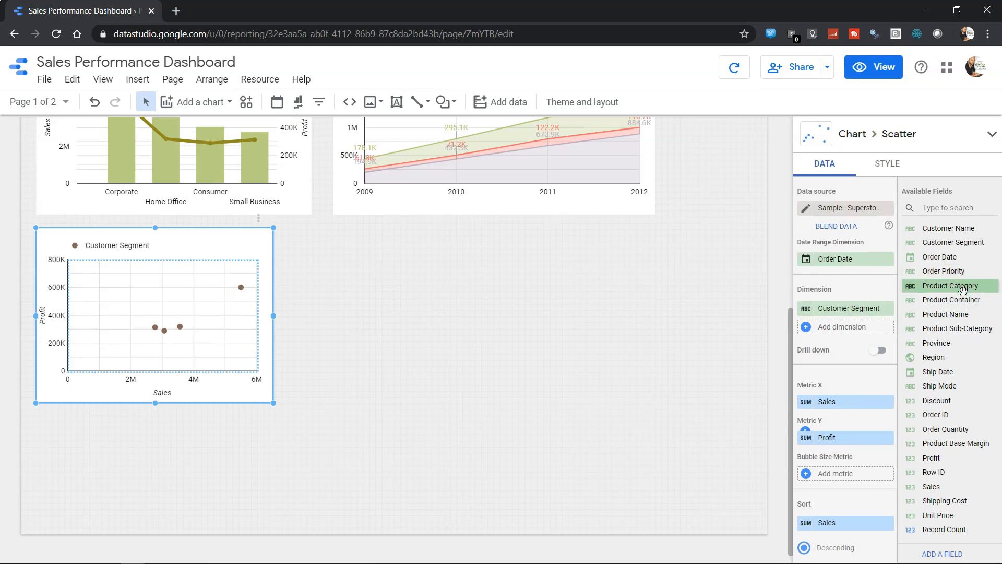
drag(959, 314, 851, 308)
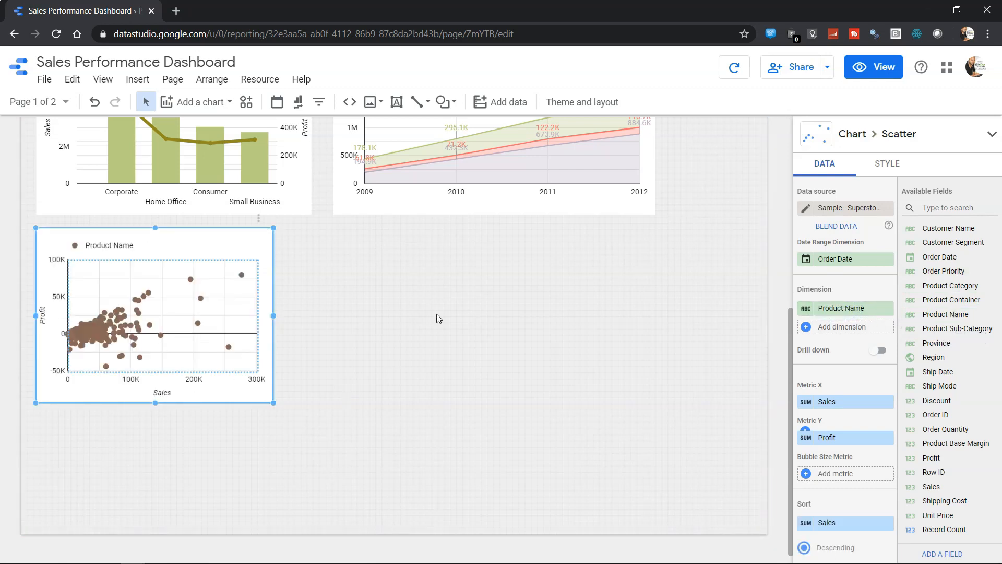
Preview the report and examine the sales and profit of individual outlying products in the scatter chart
click(871, 71)
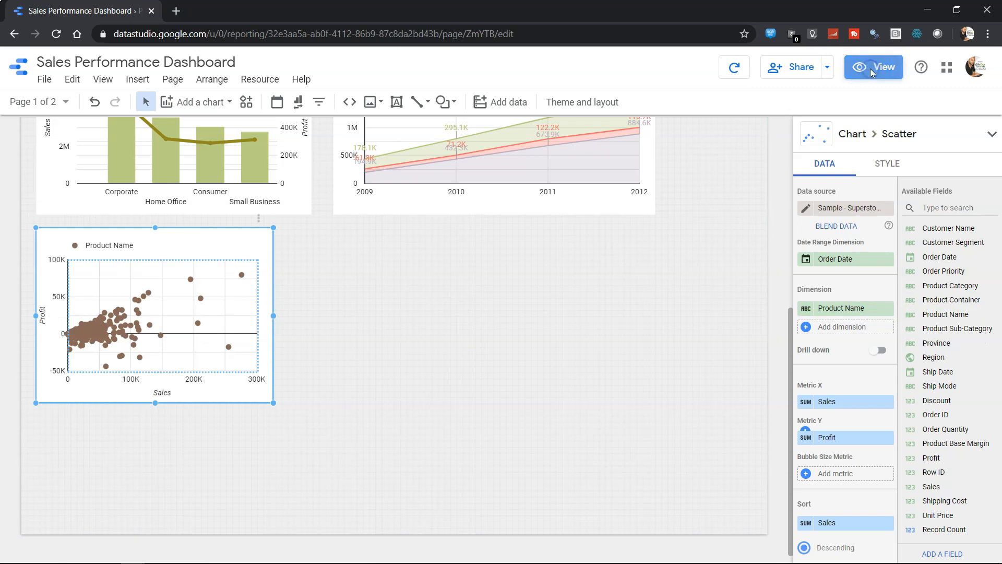
mouse_move(297, 299)
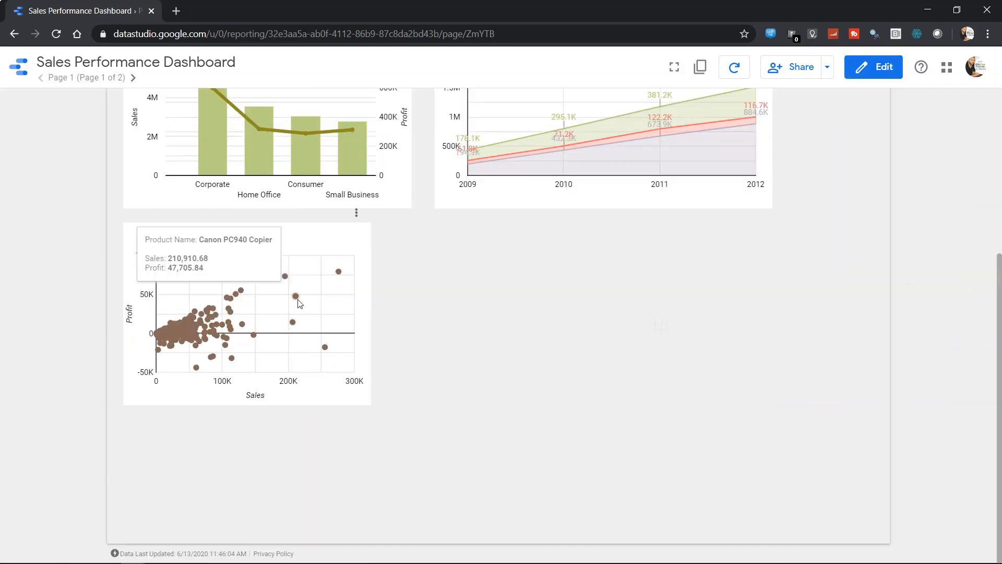
mouse_move(284, 278)
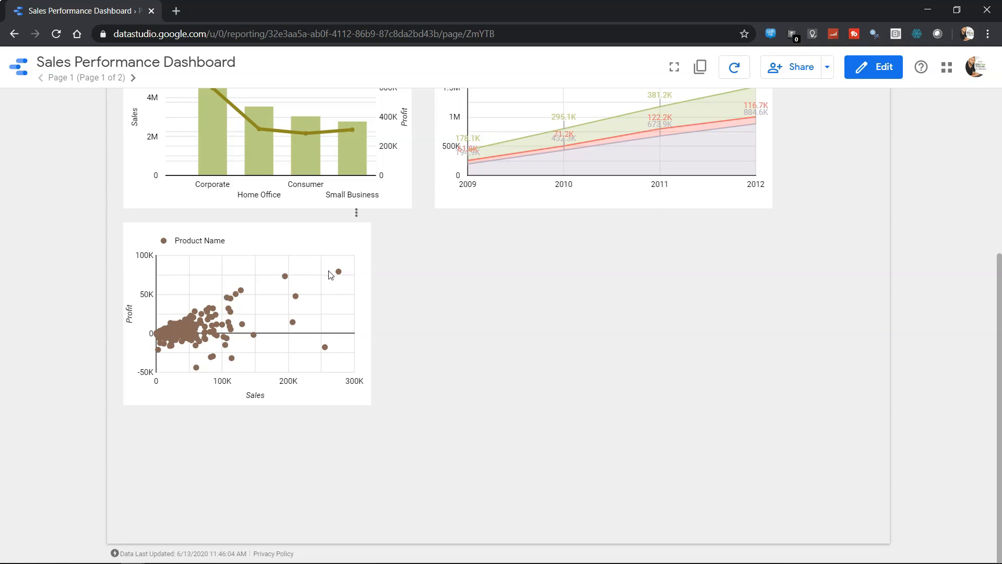
mouse_move(339, 272)
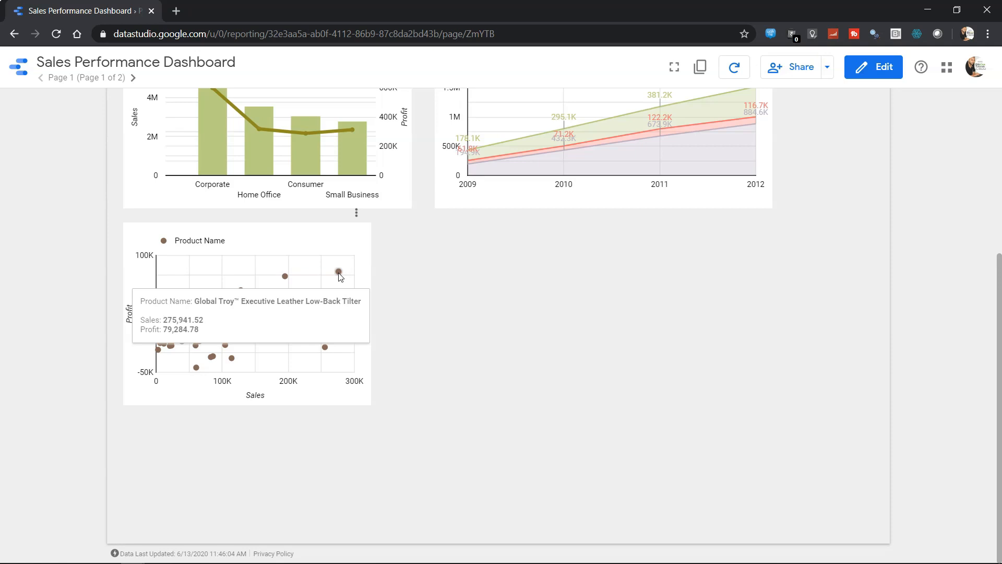
mouse_move(197, 369)
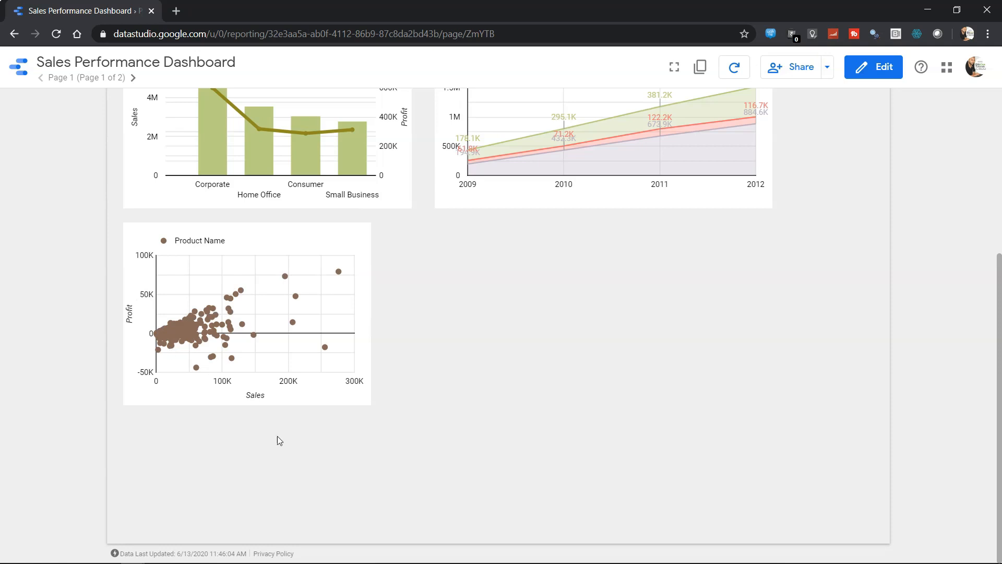
Return to editing and review the scatter chart's sort, date range, filter and interaction settings
click(881, 77)
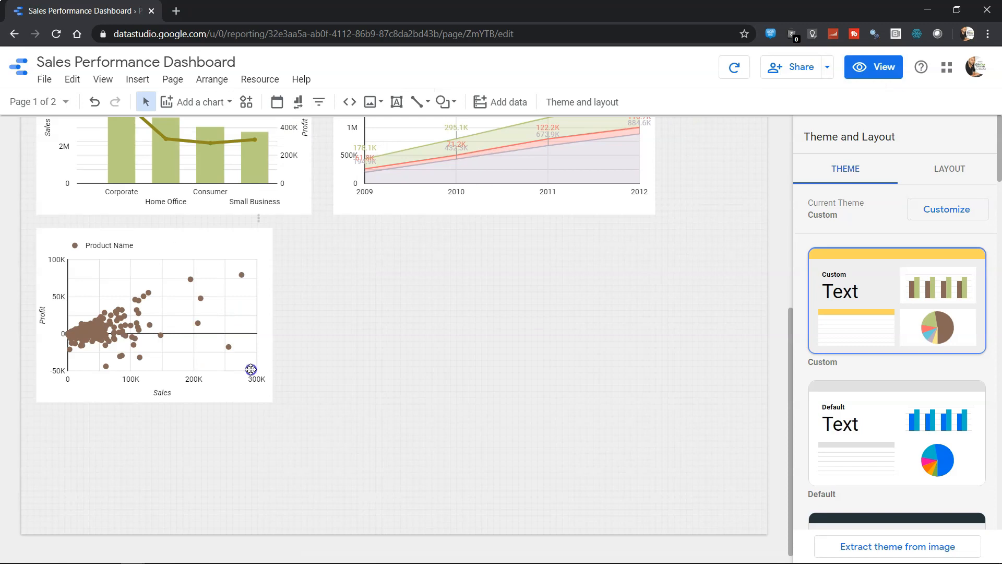
click(250, 369)
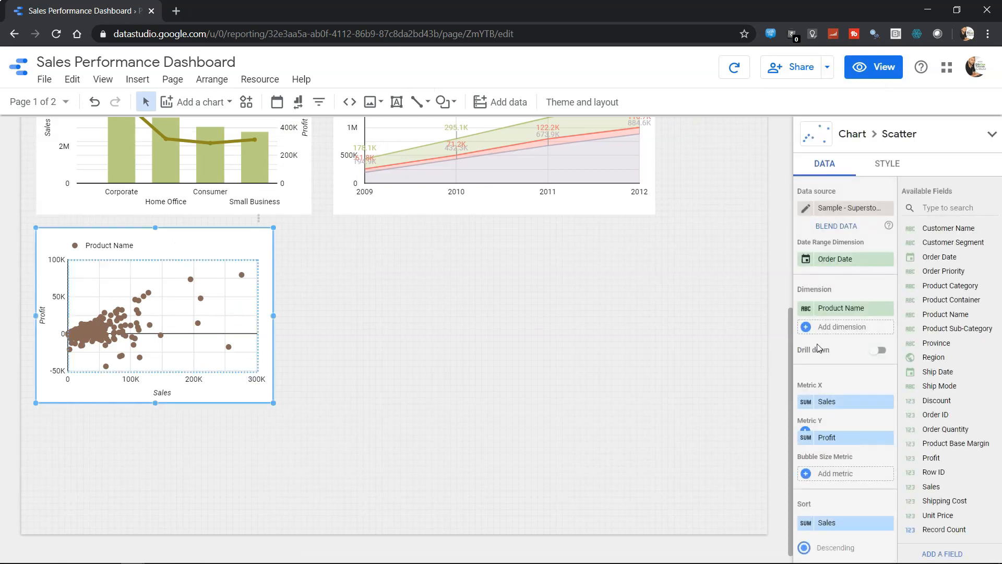
scroll(818, 348, down, 5)
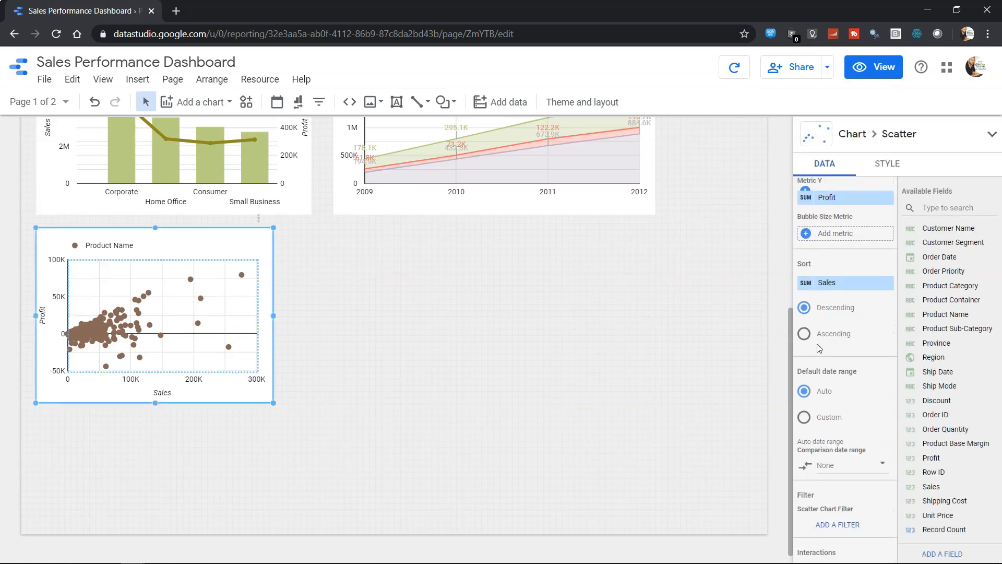
scroll(819, 348, down, 1)
scroll(818, 348, up, 2)
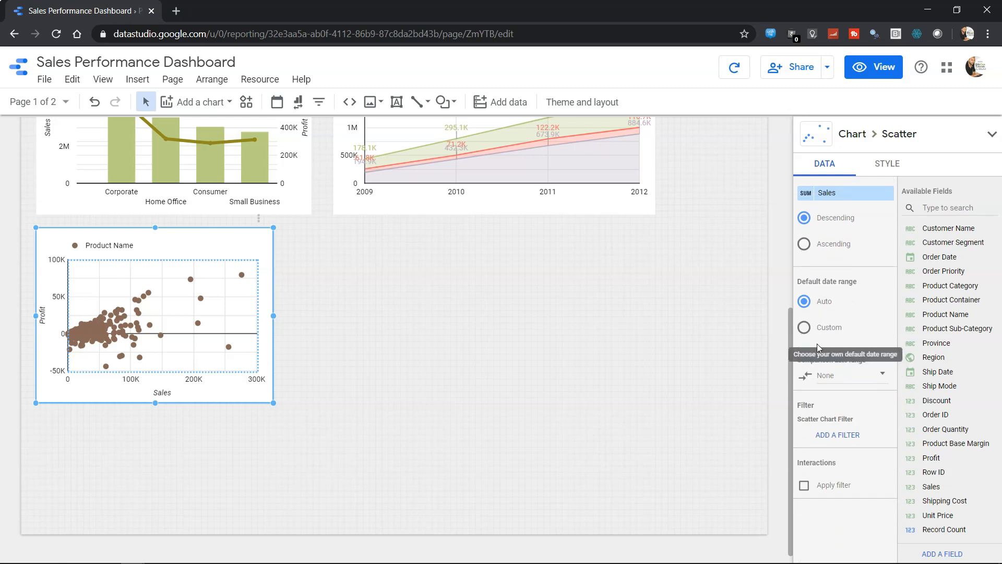
scroll(819, 347, up, 5)
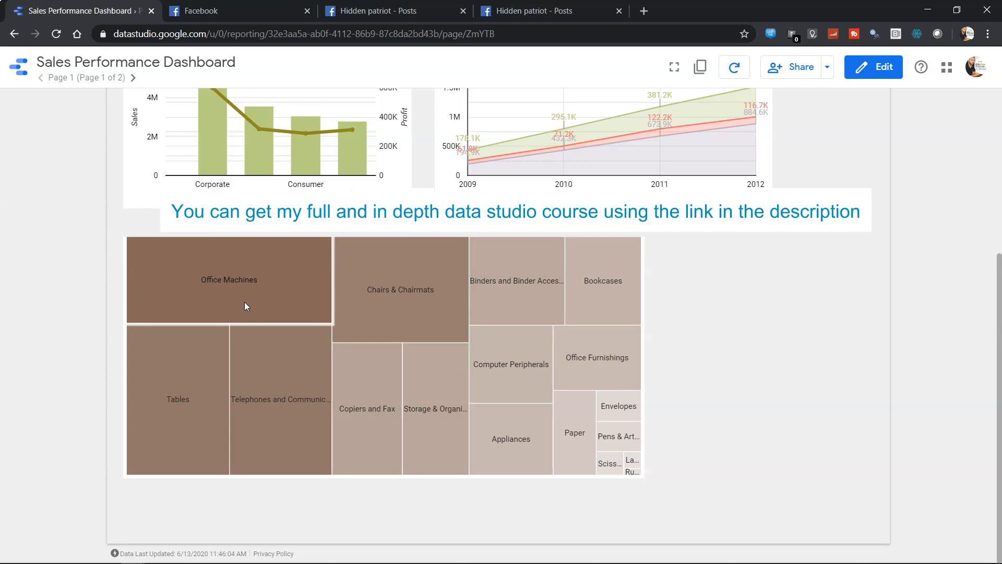
Examine the sales of the largest and smallest product sub-categories in the previewed treemap
mouse_move(245, 306)
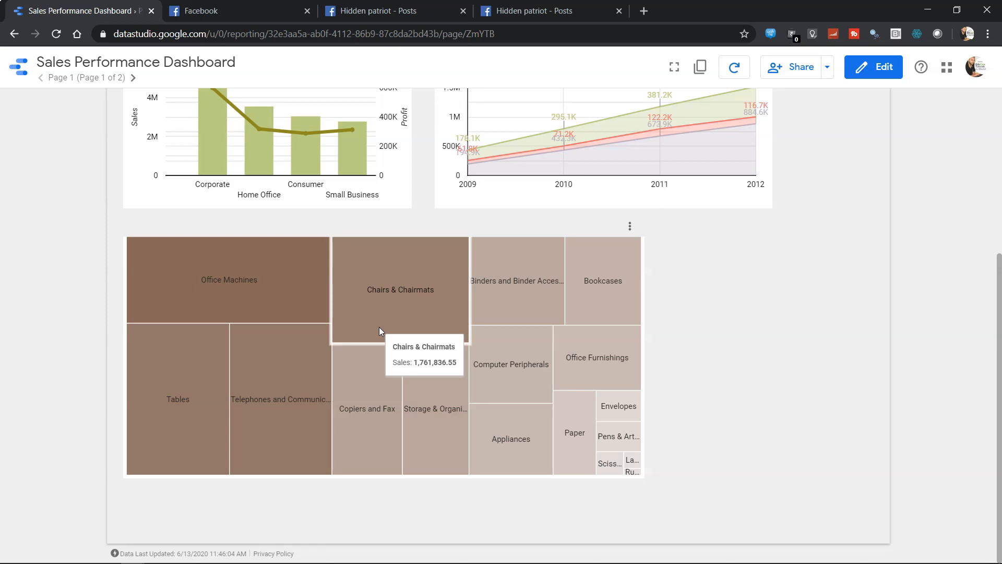
mouse_move(275, 292)
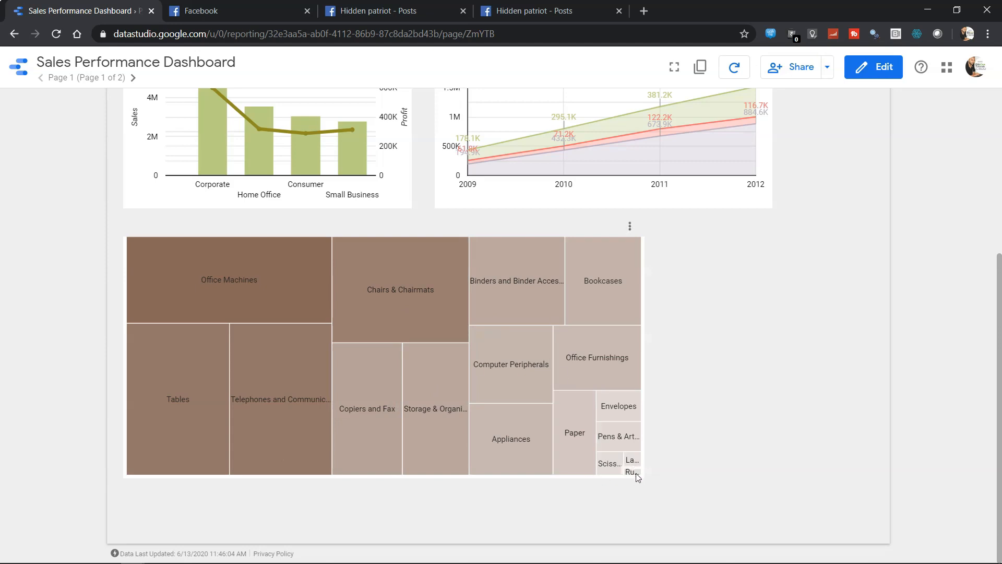
mouse_move(636, 473)
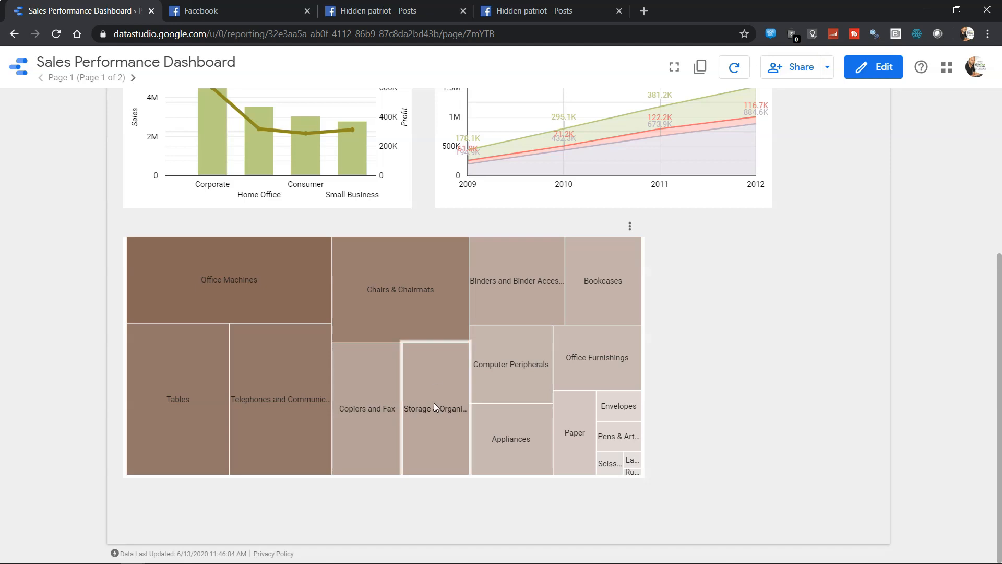
mouse_move(521, 370)
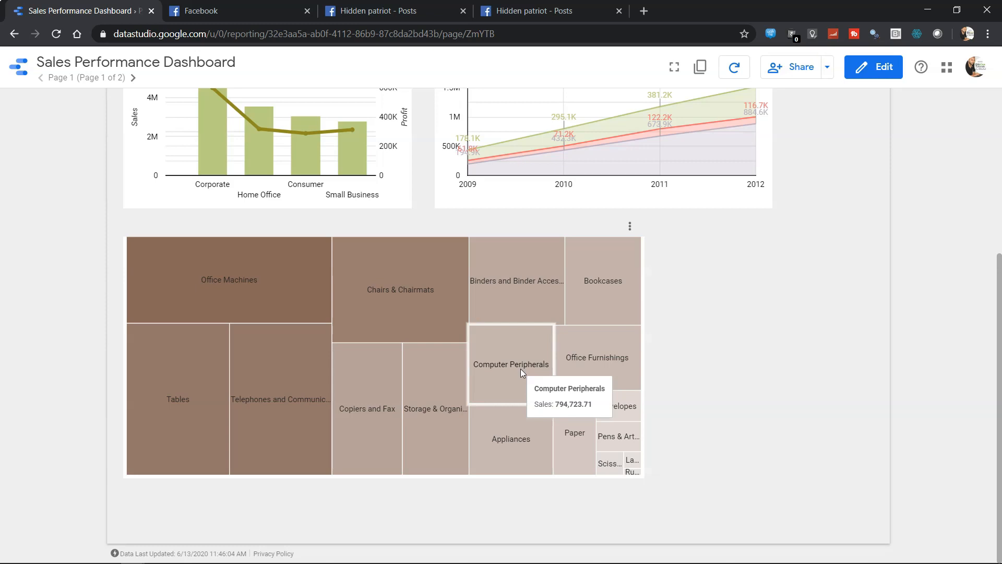
Return to editing and delete the existing treemap below the combo and area charts
click(882, 78)
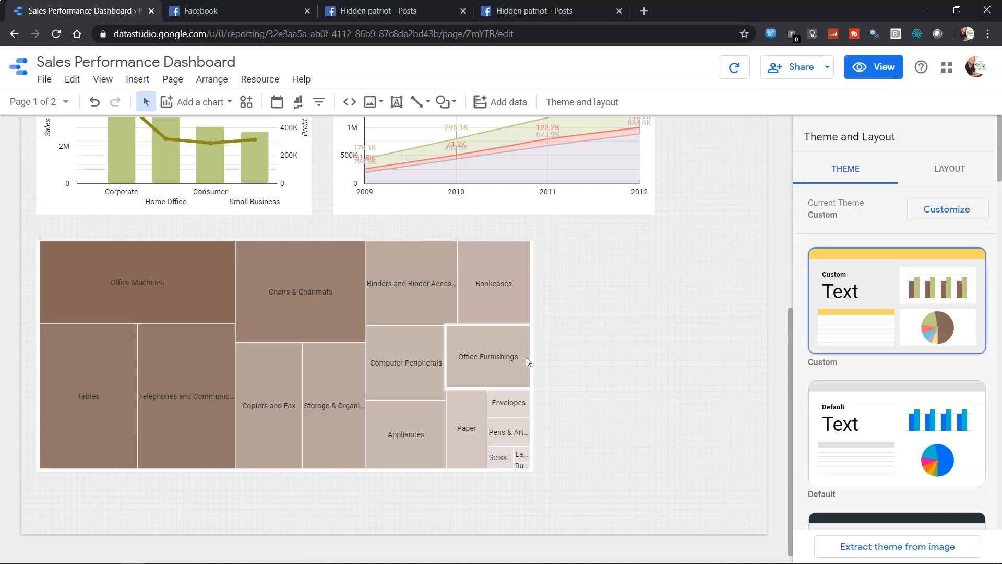
click(422, 269)
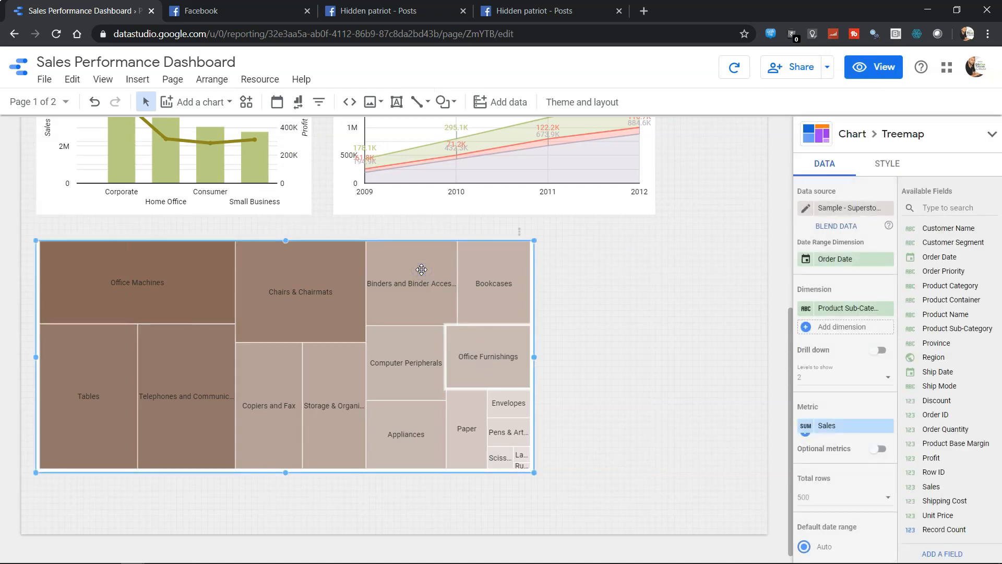
key(Delete)
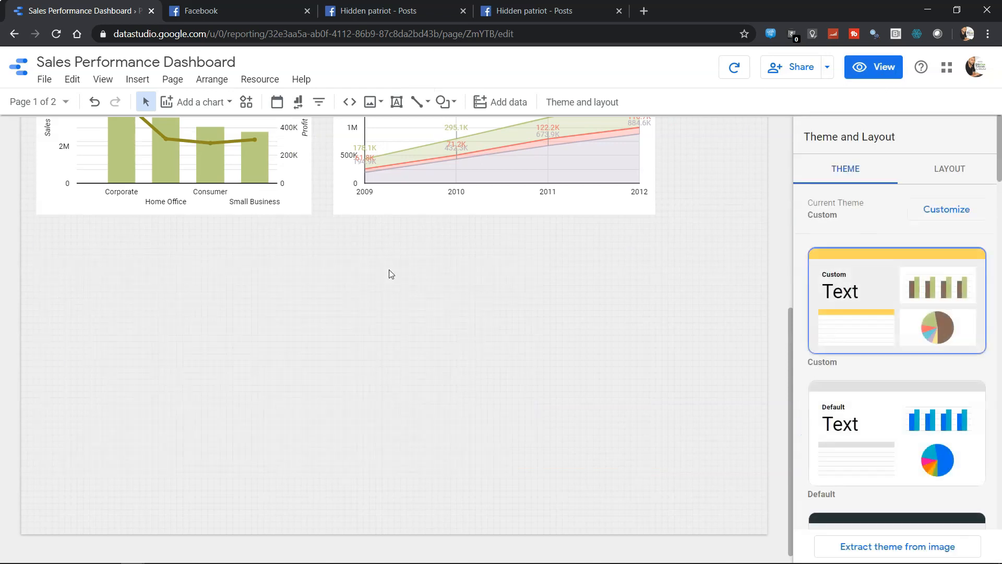
Insert a treemap chart below the Profit and Sales combo chart, aligned with its outer edge
click(193, 102)
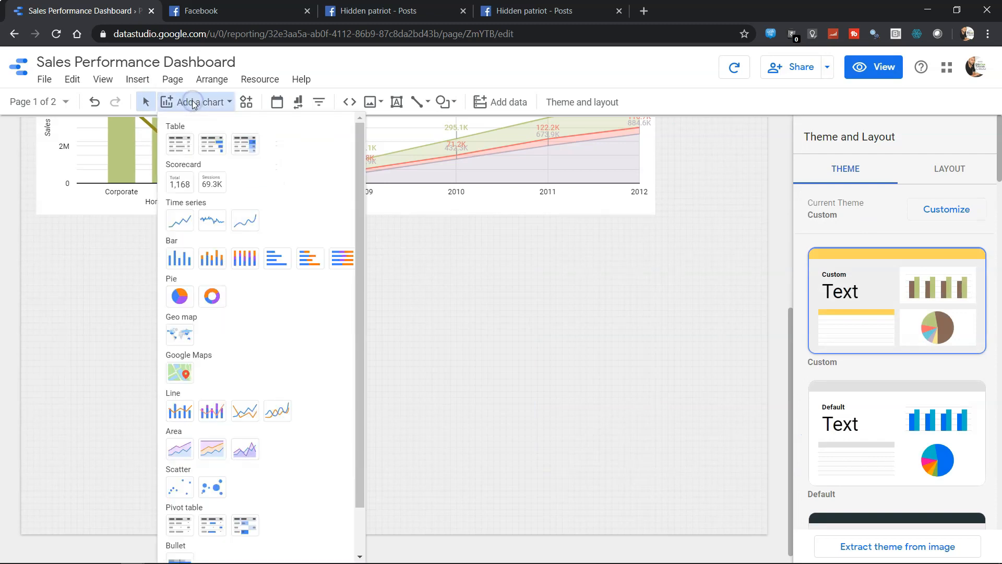
scroll(245, 329, down, 1)
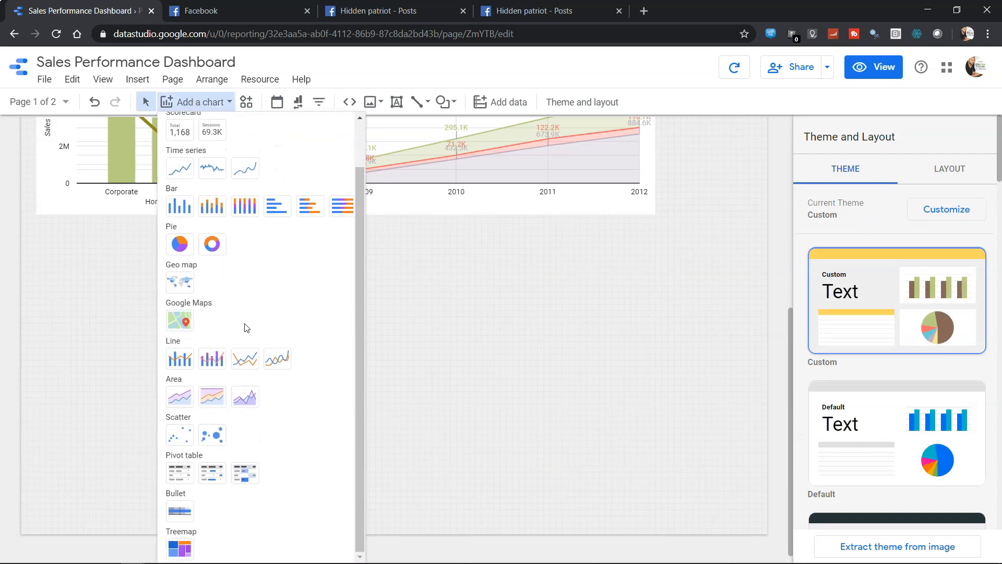
click(181, 546)
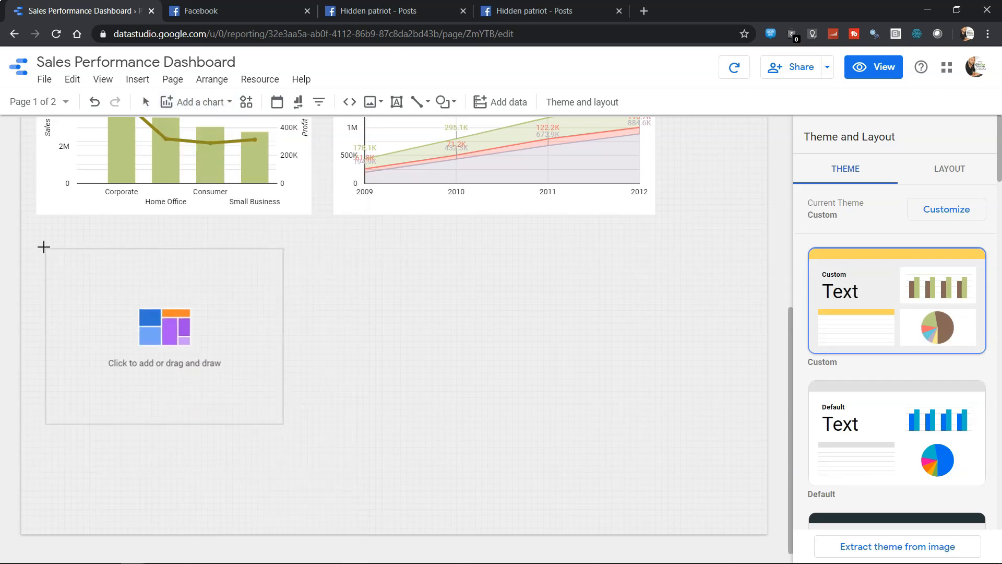
click(39, 237)
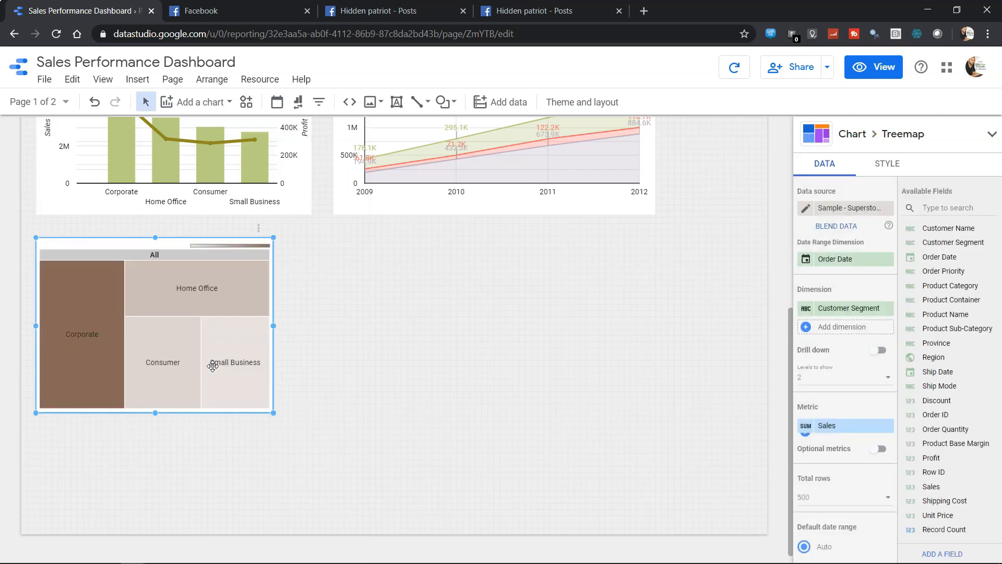
Enlarge the treemap so it spans beneath most of the area chart and fills most of the empty space below
drag(273, 326, 581, 336)
drag(310, 413, 311, 499)
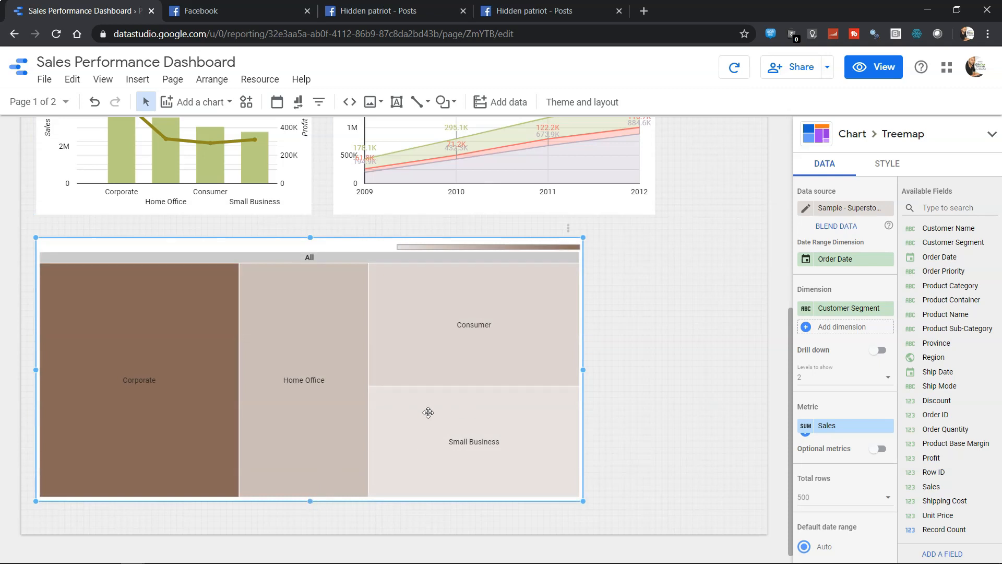
drag(311, 501, 306, 411)
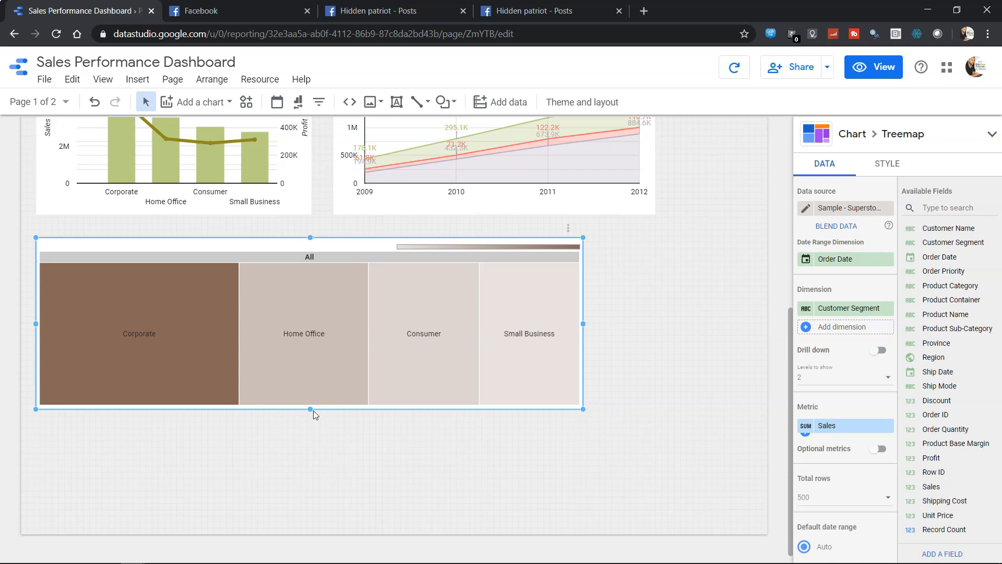
drag(311, 409, 314, 486)
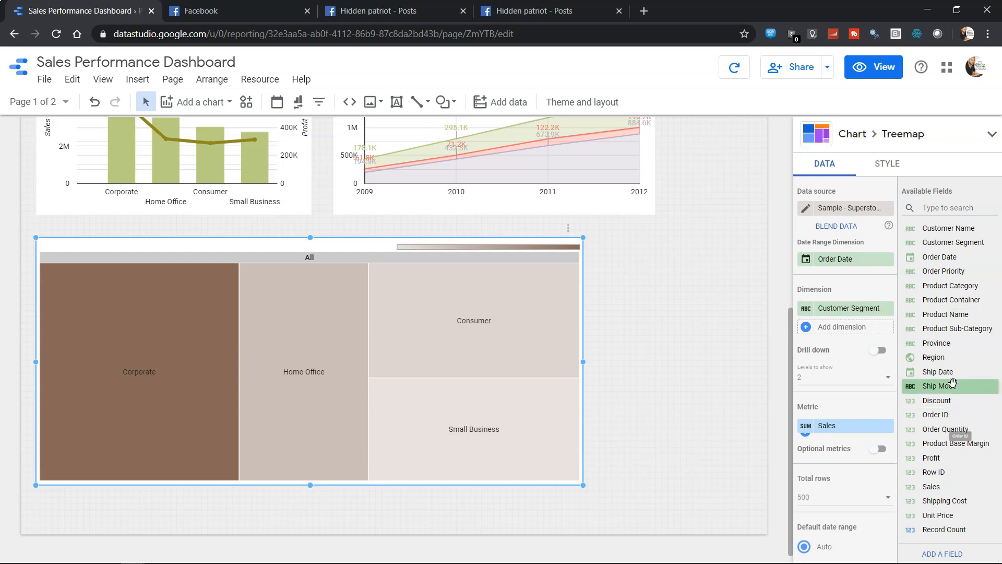
Replace the treemap's dimension with Product Sub-Category and check the available levels to show, keeping 2
drag(976, 330, 859, 313)
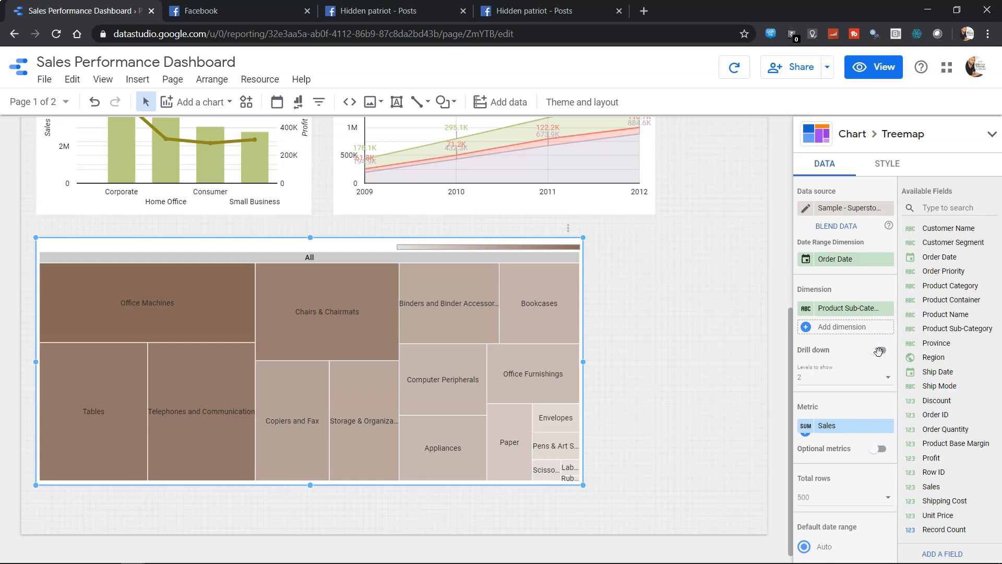
click(886, 373)
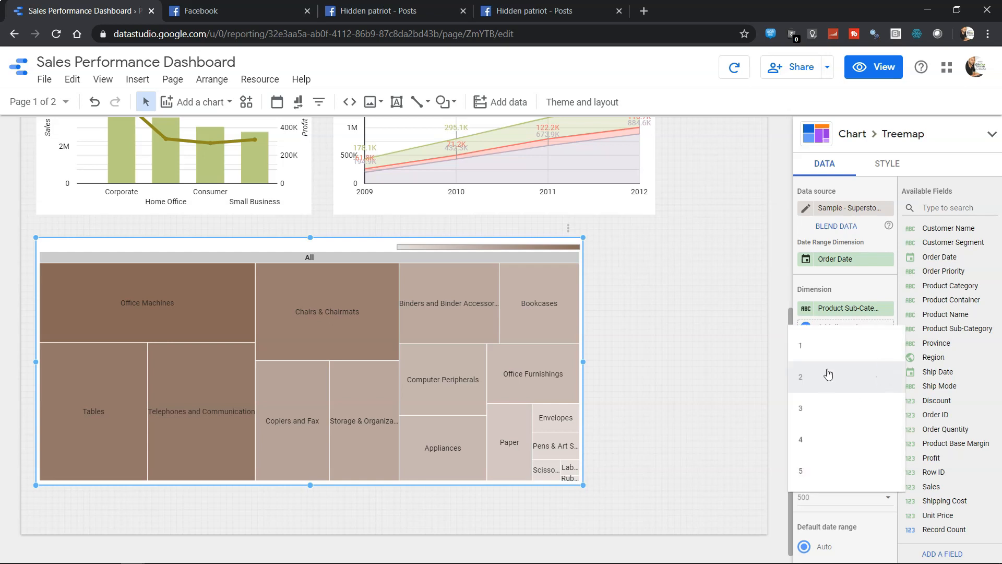
click(733, 426)
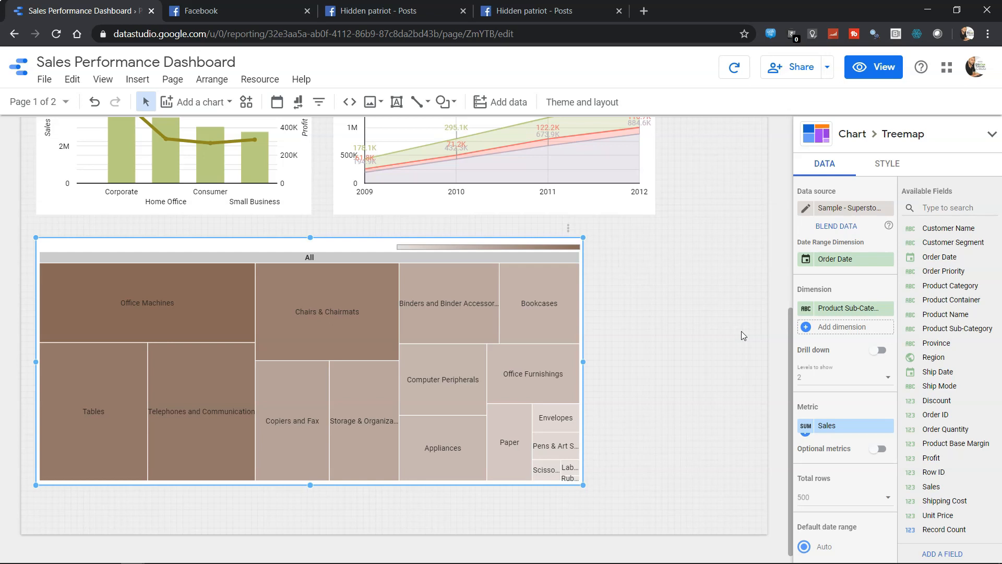
Look through the metric choices for the treemap and keep Sales as its metric
scroll(849, 386, down, 2)
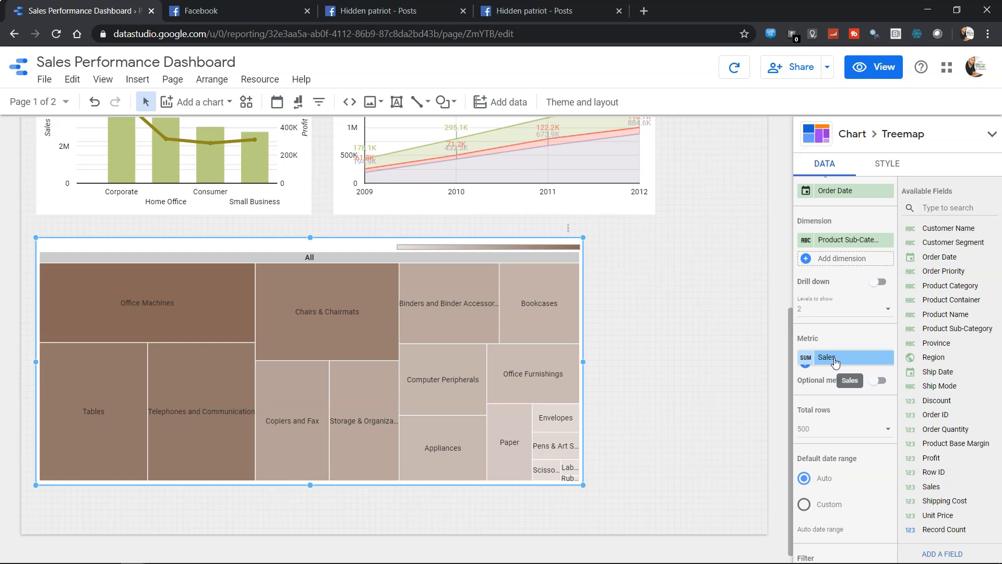
click(838, 358)
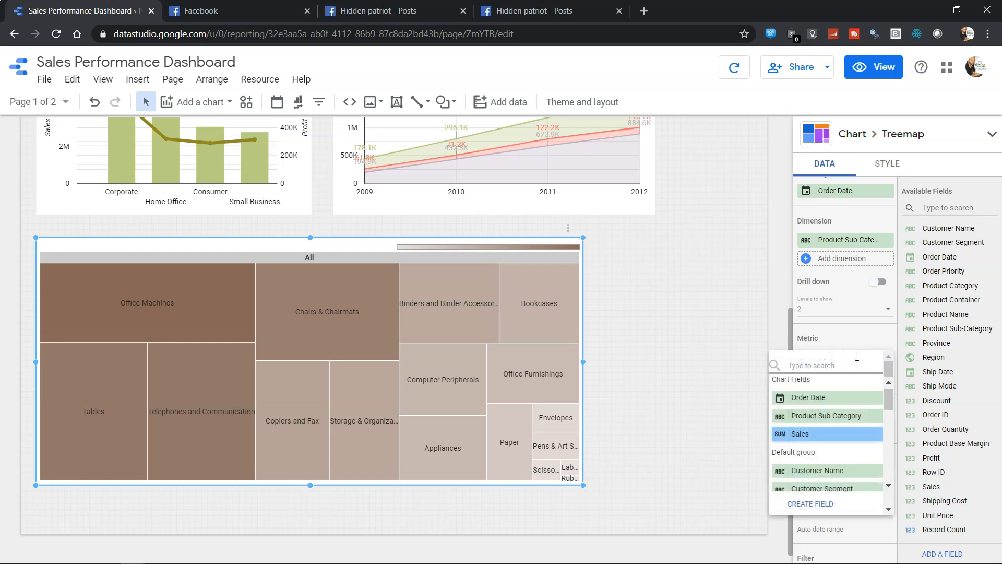
click(729, 385)
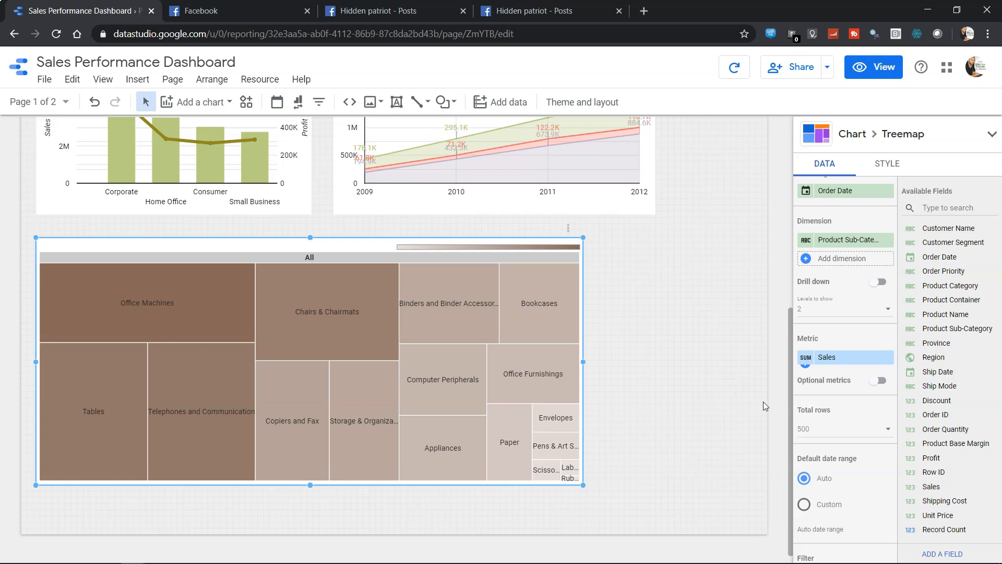